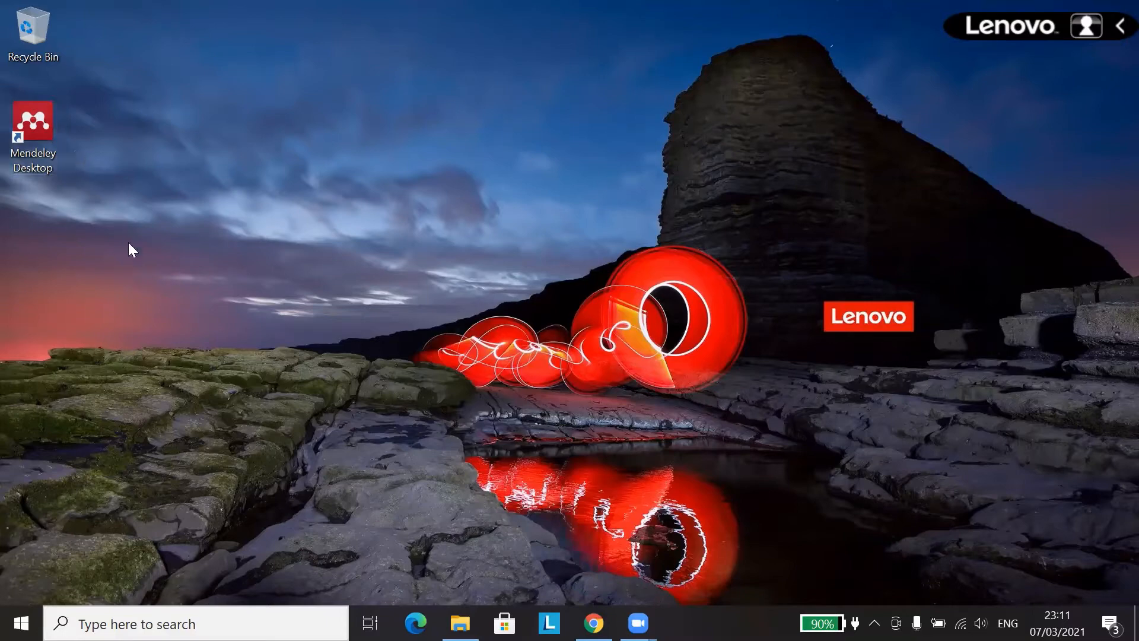
Step: Launch Mendeley Desktop and sign in with the account e-mail and password
double_click(39, 130)
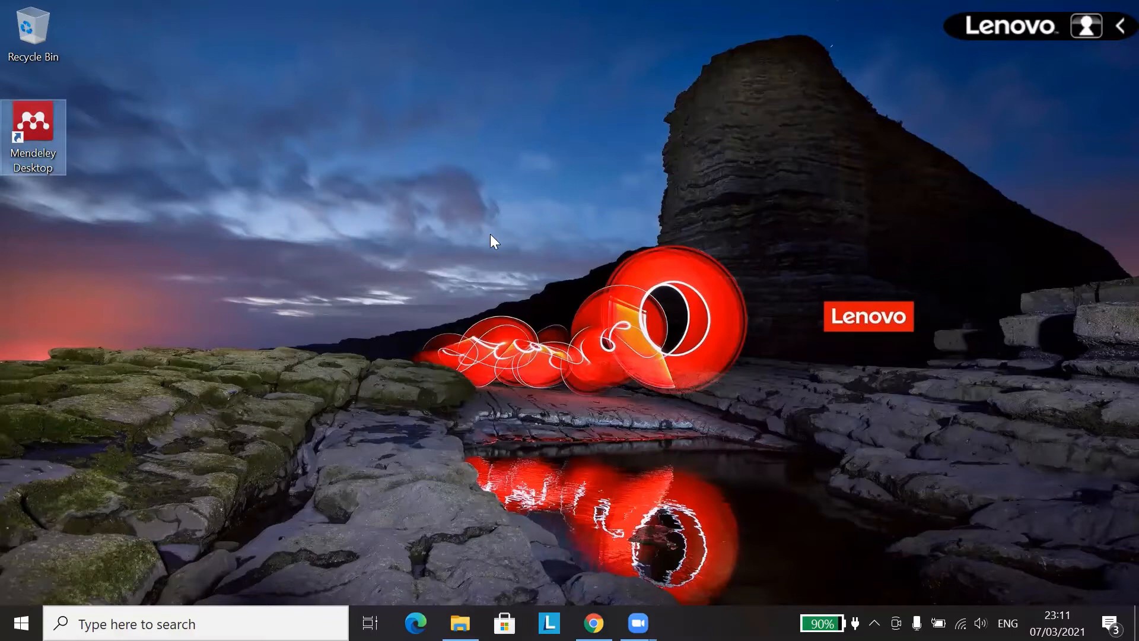
left_click(605, 287)
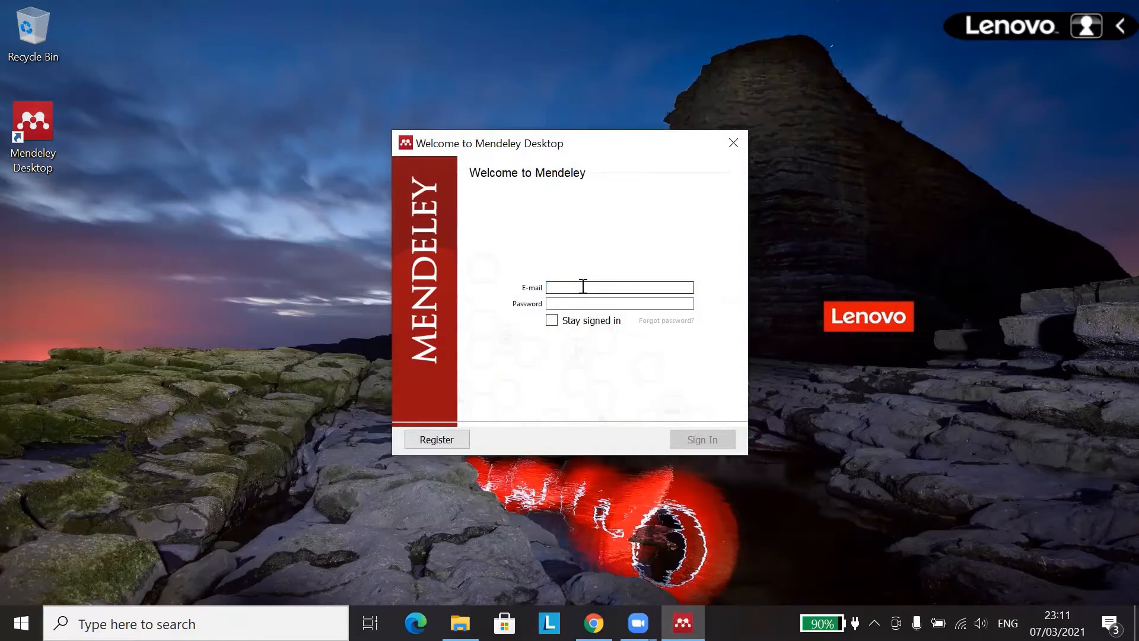
left_click(584, 301)
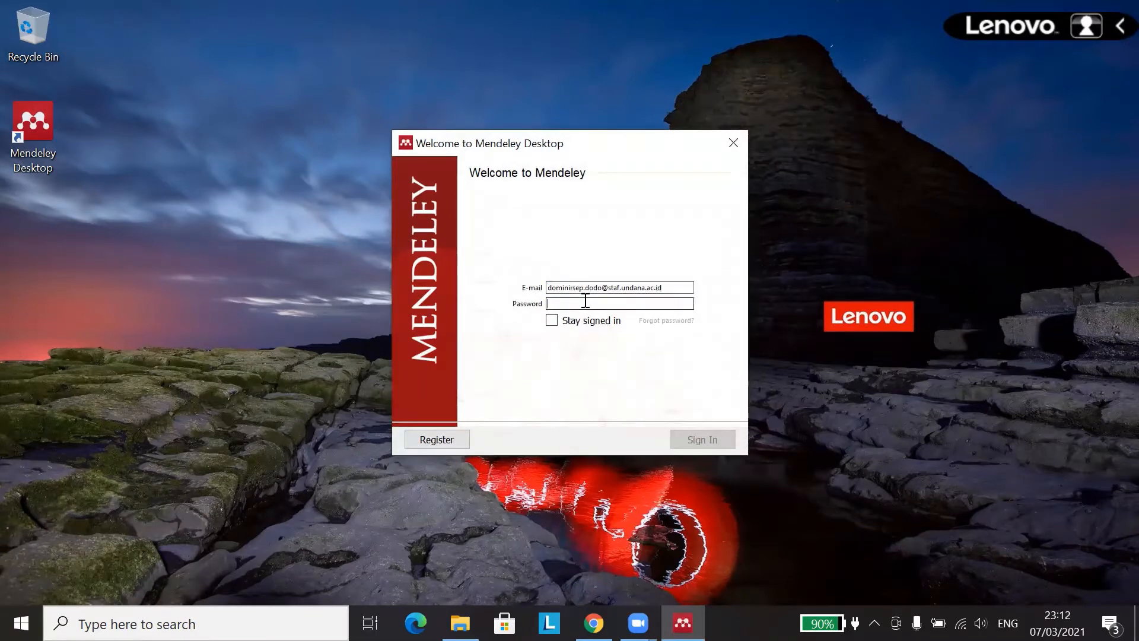
type("•••••")
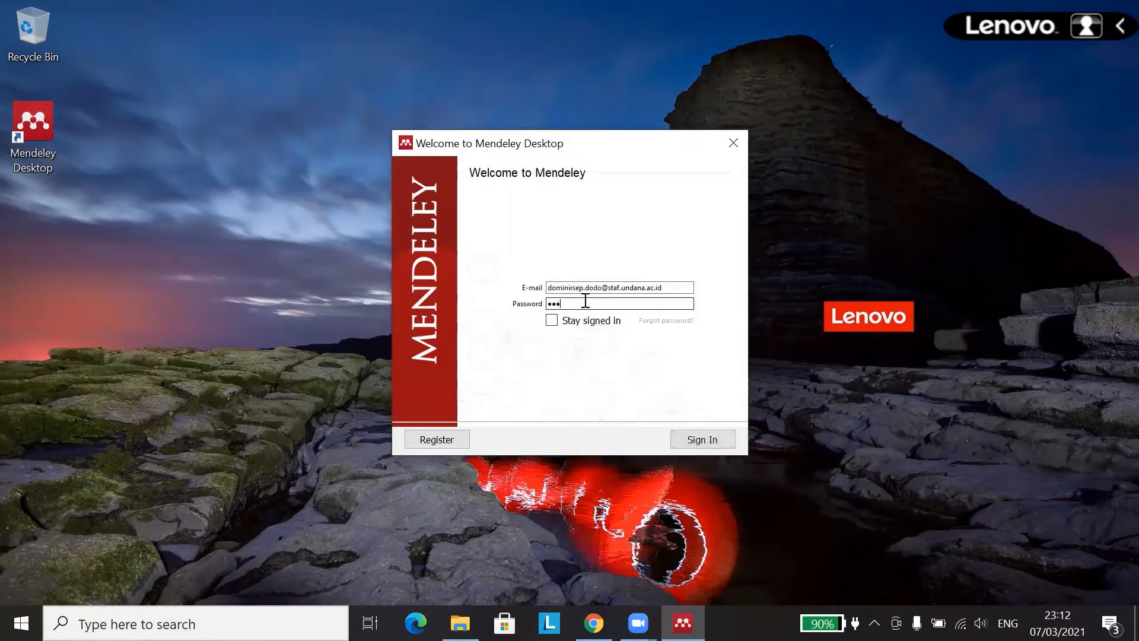
type("•••")
left_click(704, 440)
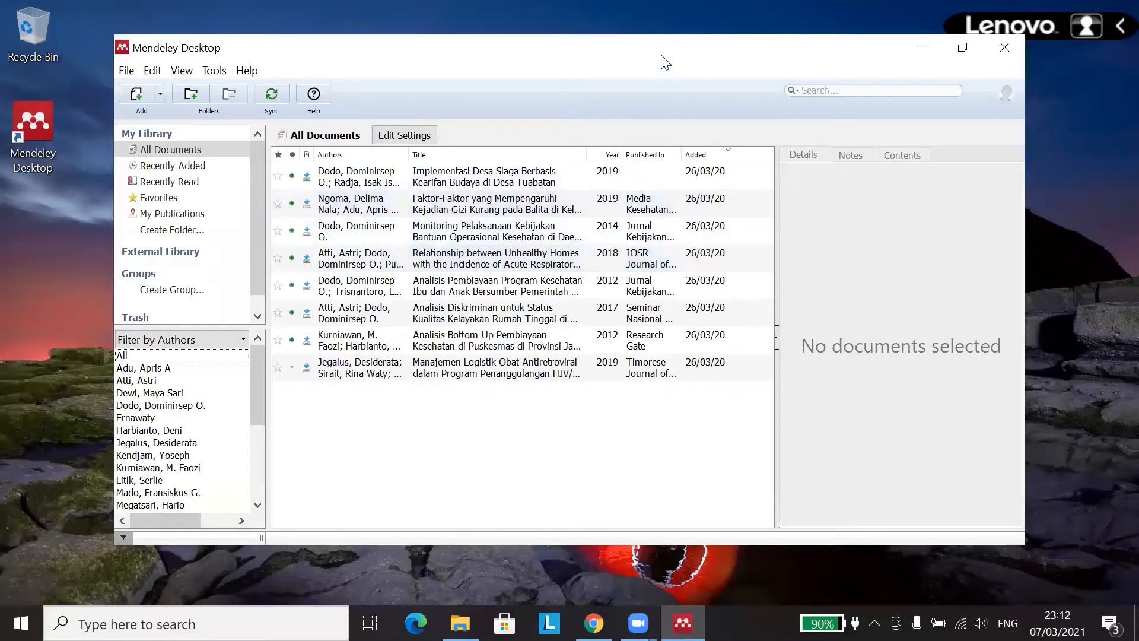
left_click_drag(665, 62, 641, 89)
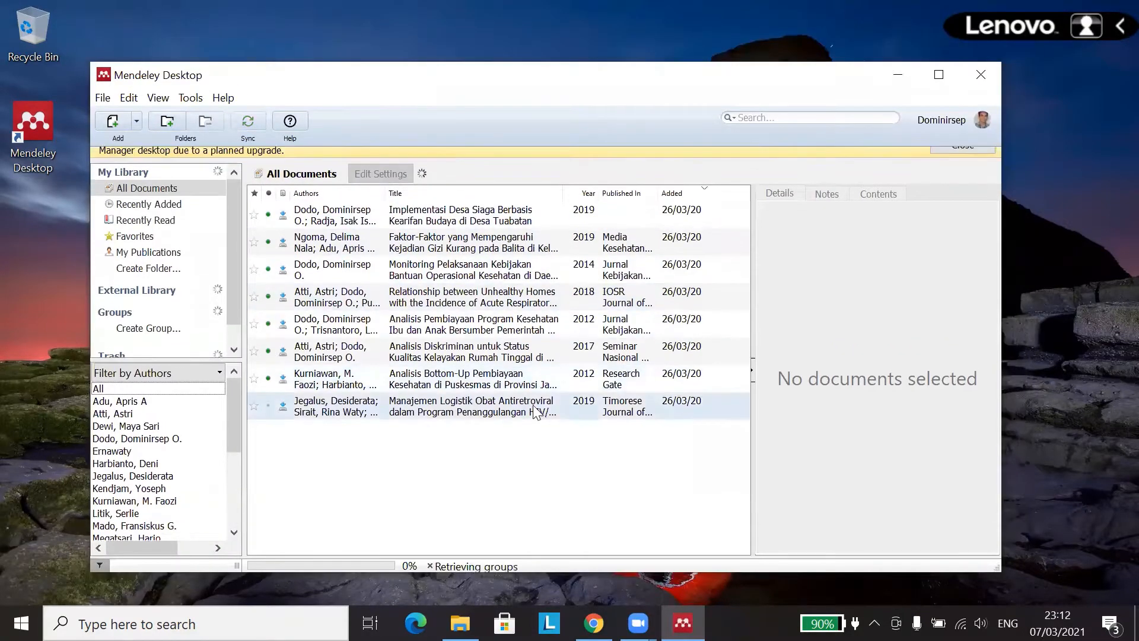
left_click(962, 159)
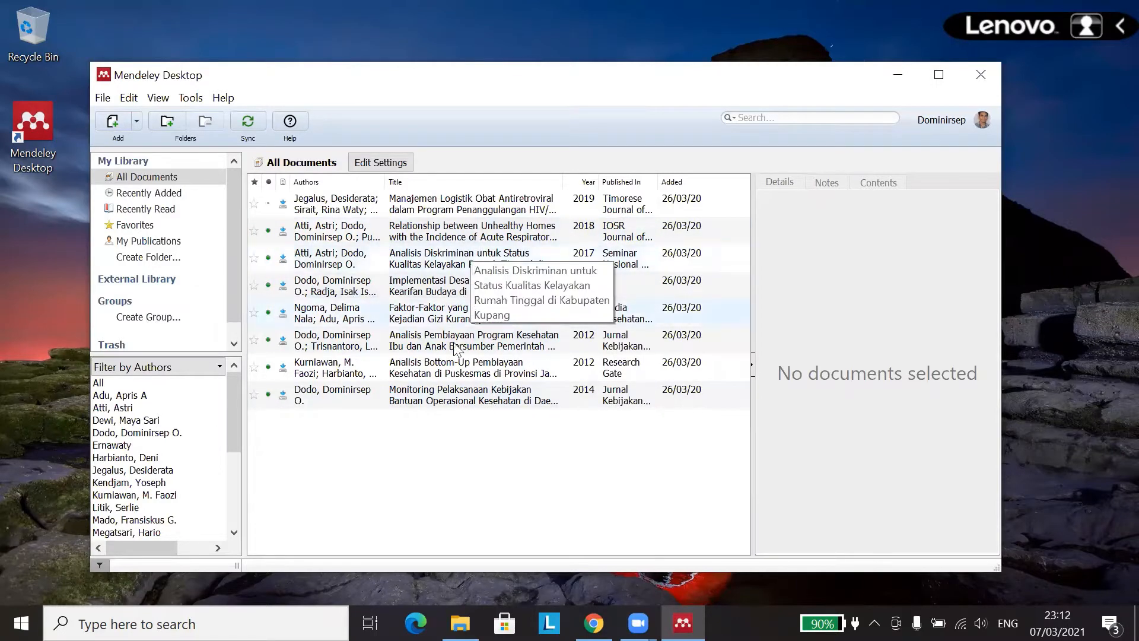
left_click(382, 203)
left_click(380, 238)
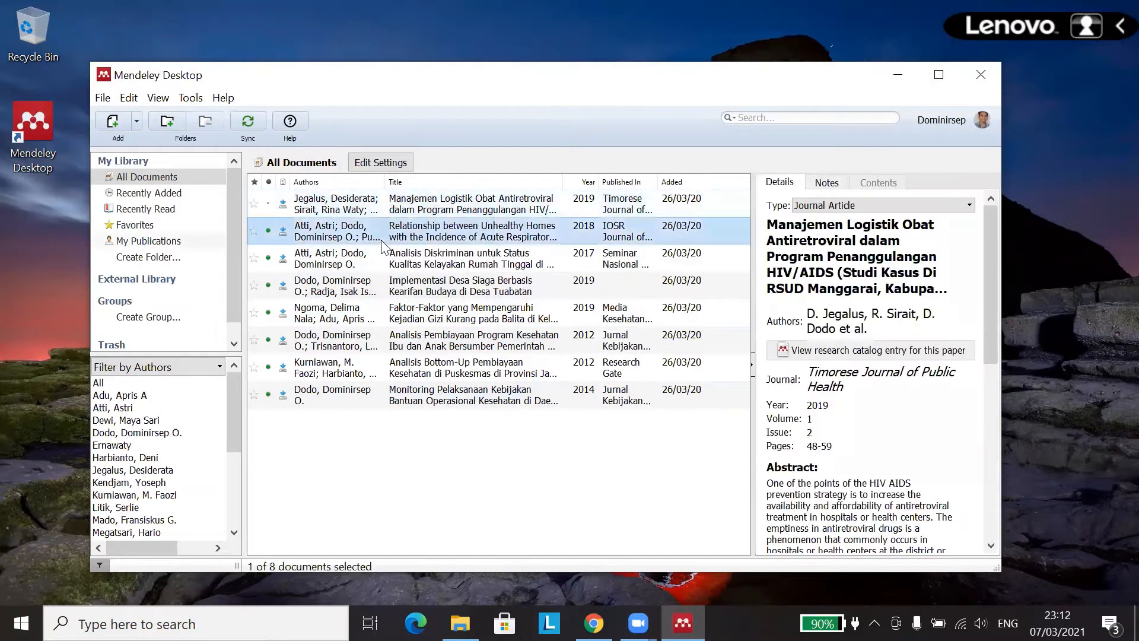
left_click(380, 260)
left_click(382, 294)
left_click(378, 310)
left_click(373, 342)
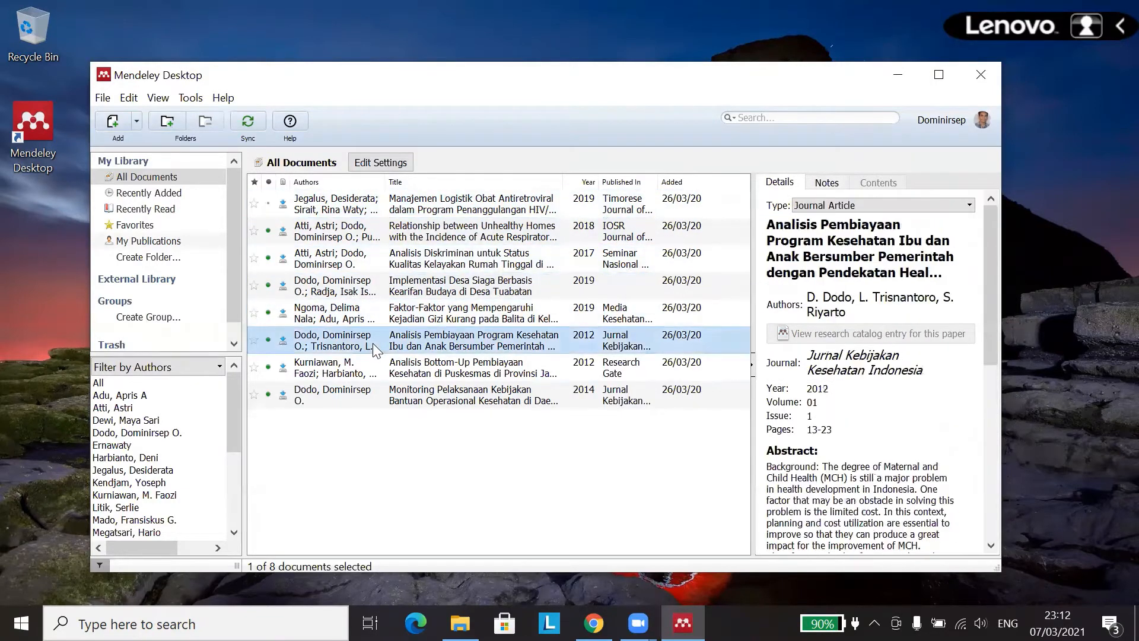
left_click(372, 365)
left_click(386, 397)
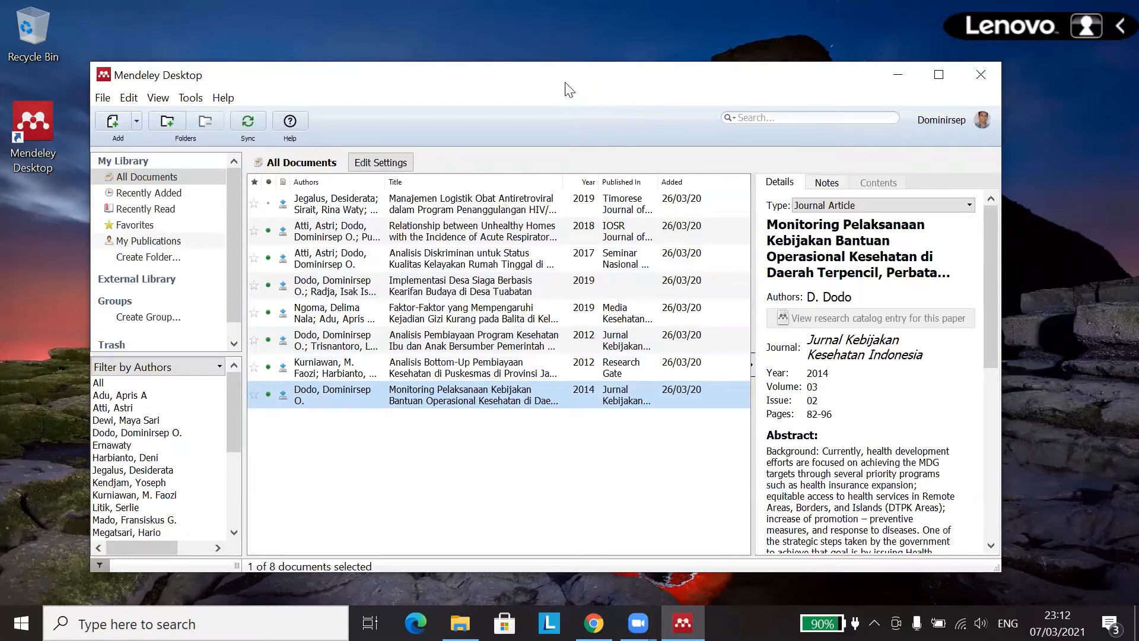
left_click_drag(565, 83, 580, 82)
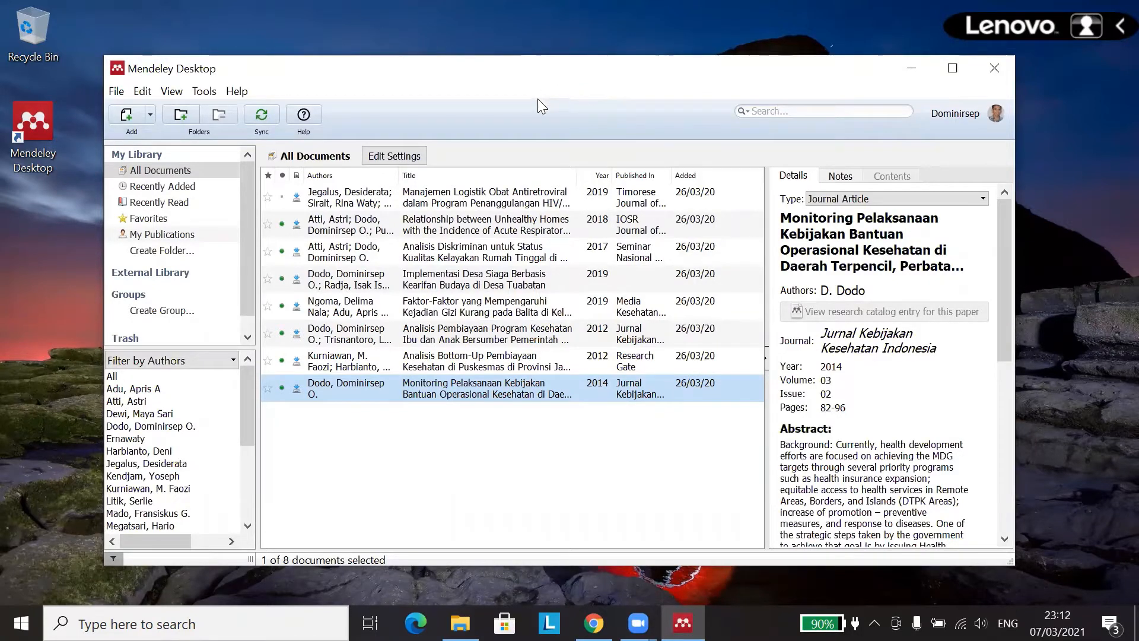
left_click(152, 116)
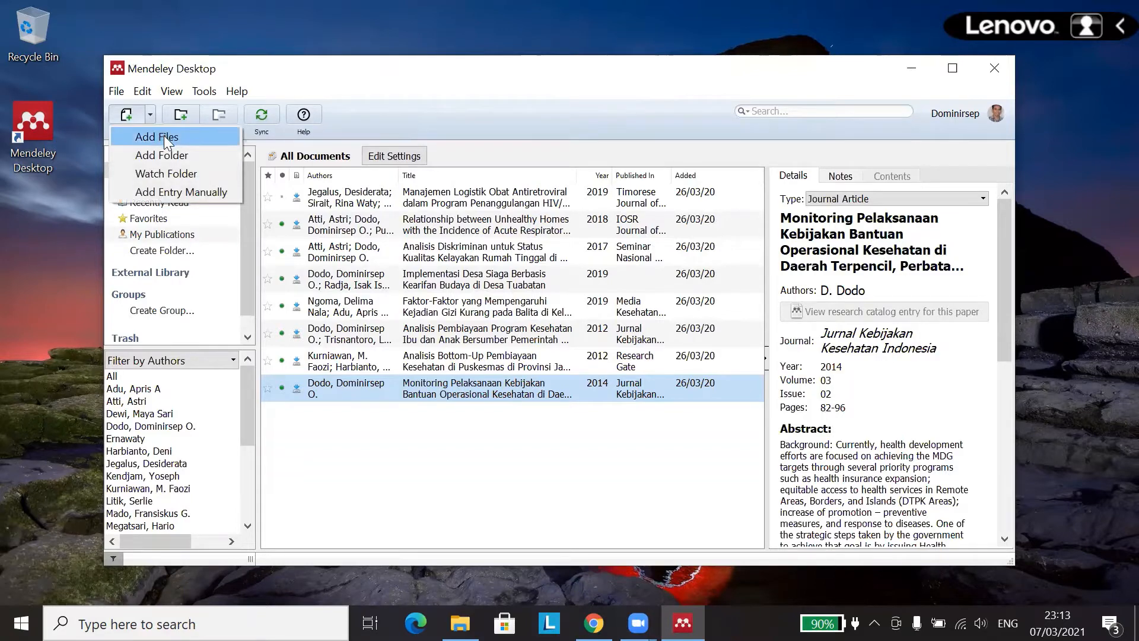
left_click(163, 136)
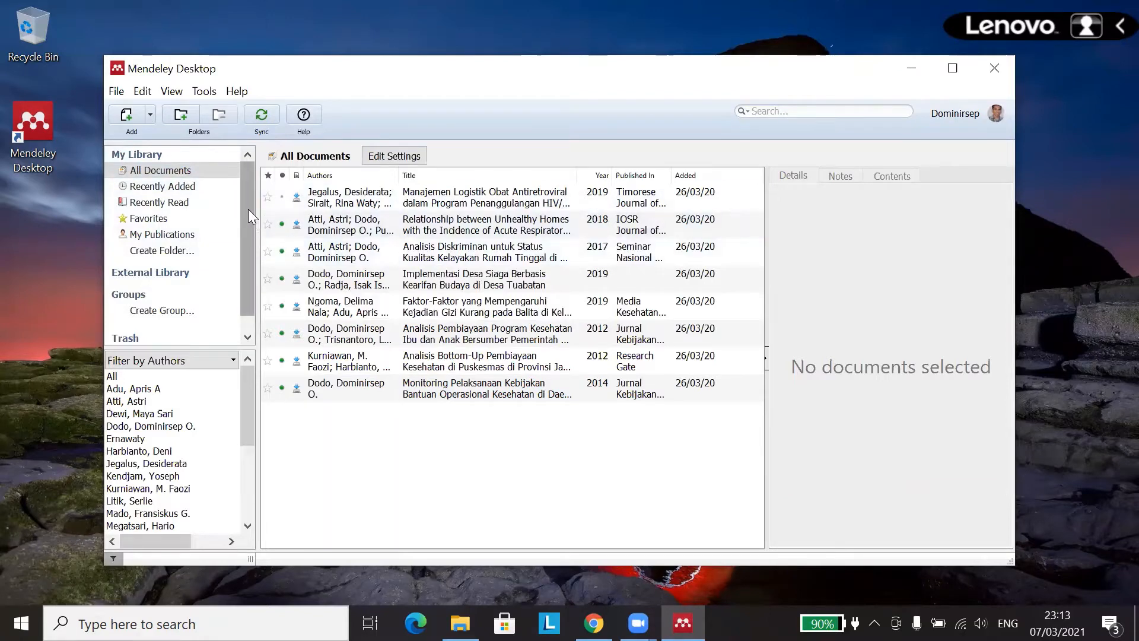
mouse_move(248, 209)
left_mouse_down()
mouse_move(246, 223)
mouse_move(235, 210)
left_mouse_up()
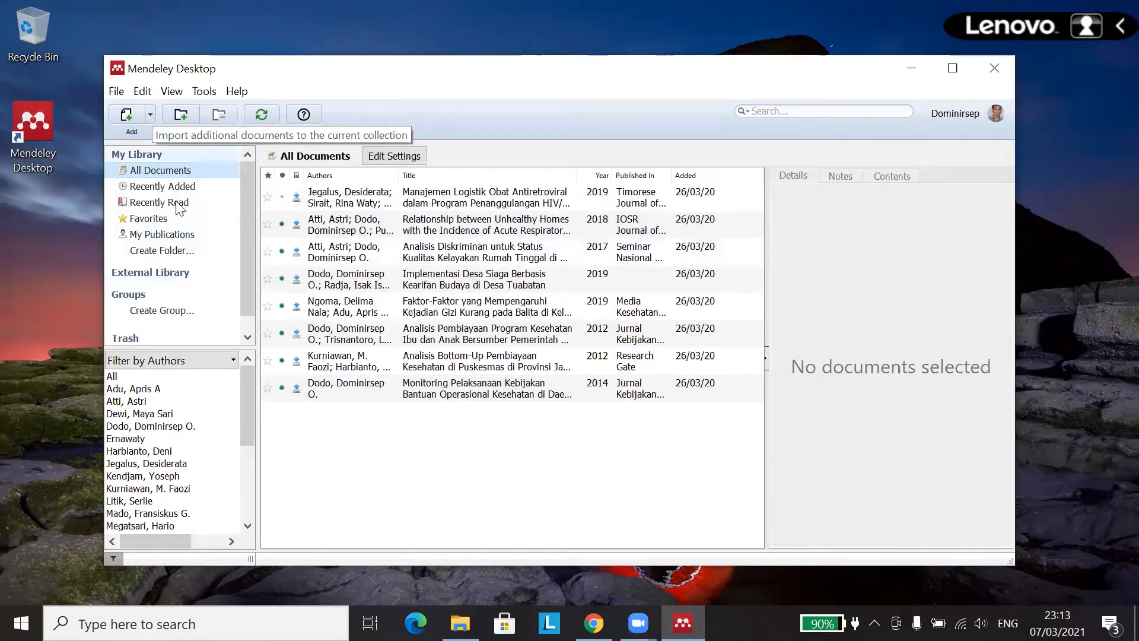
Step: Add a library folder named 'Kecelakaan Lalu Lintas' under My Library
left_click(172, 251)
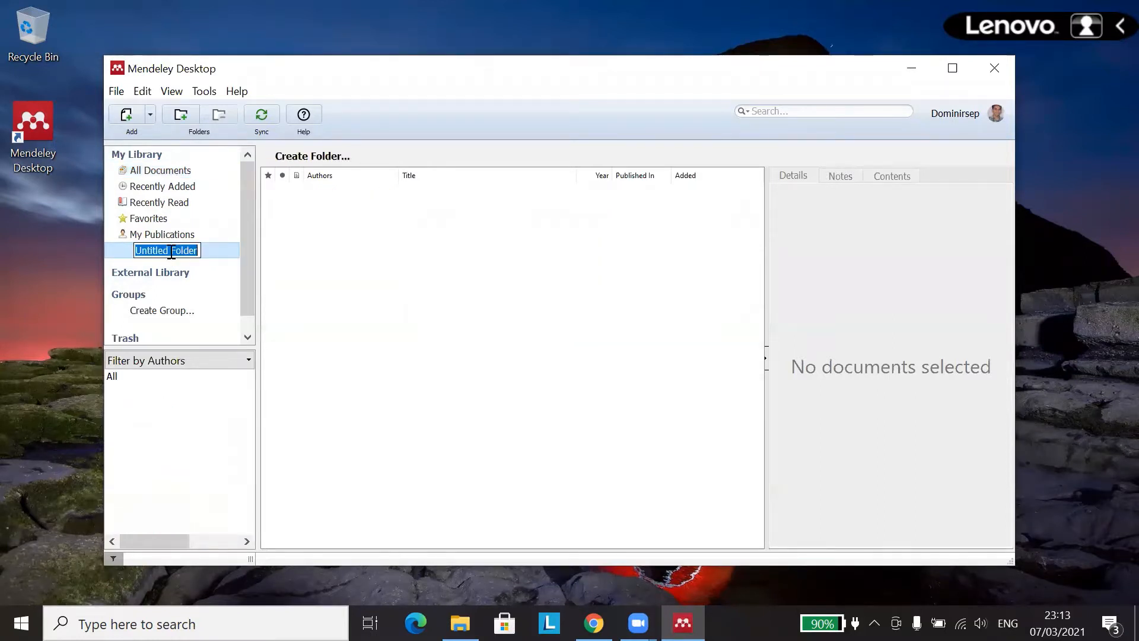
type("Kecelakaa")
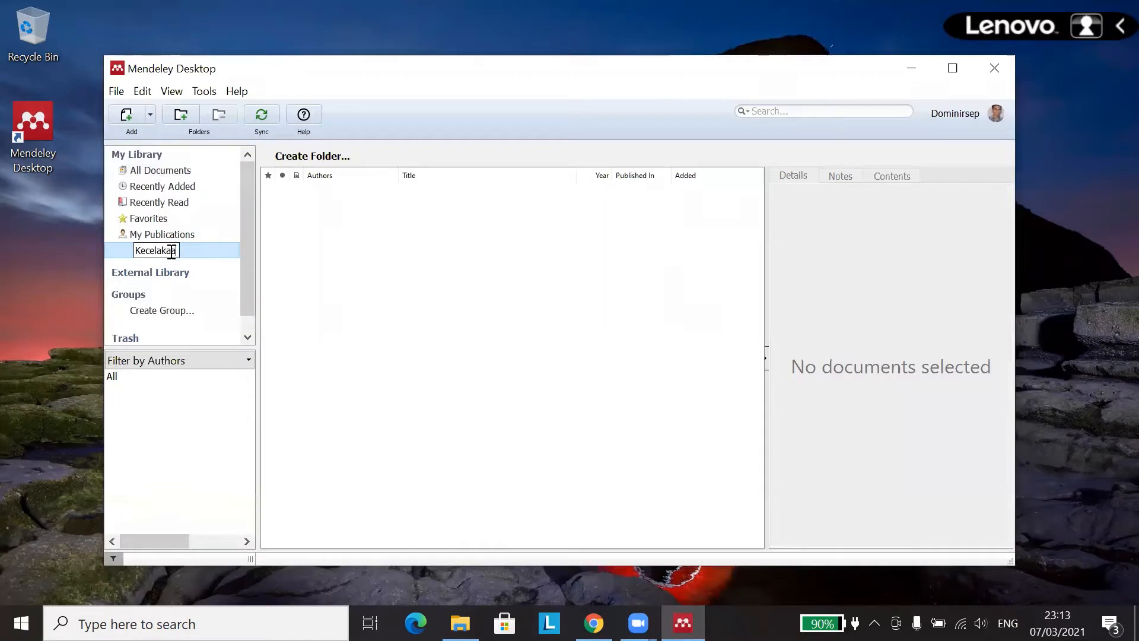
type("n Lalu Lintas")
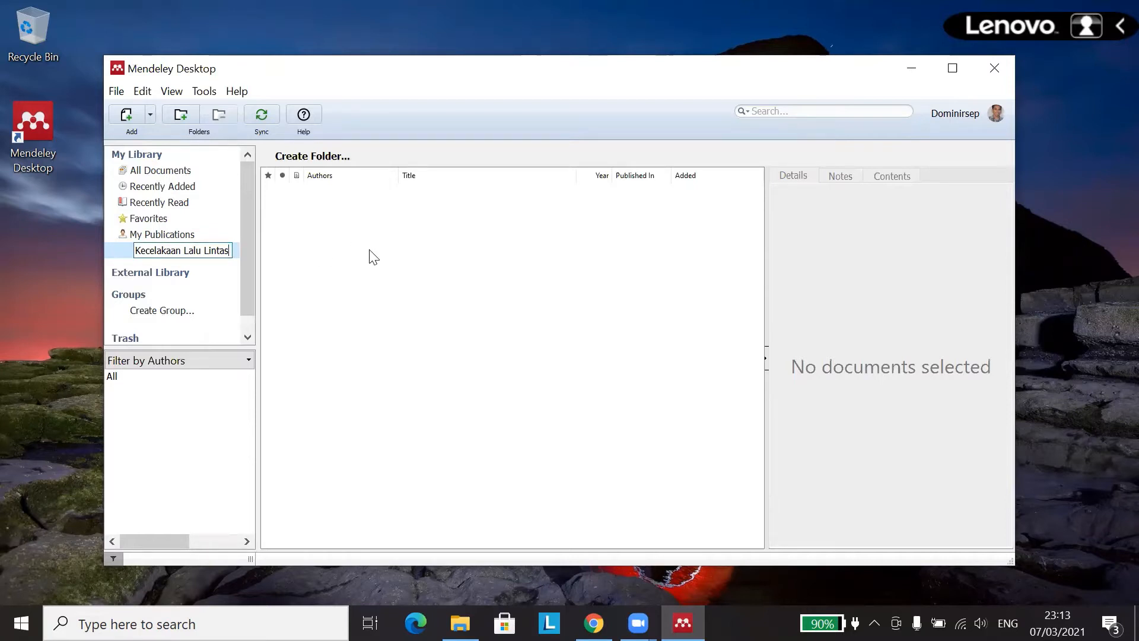
left_click(234, 262)
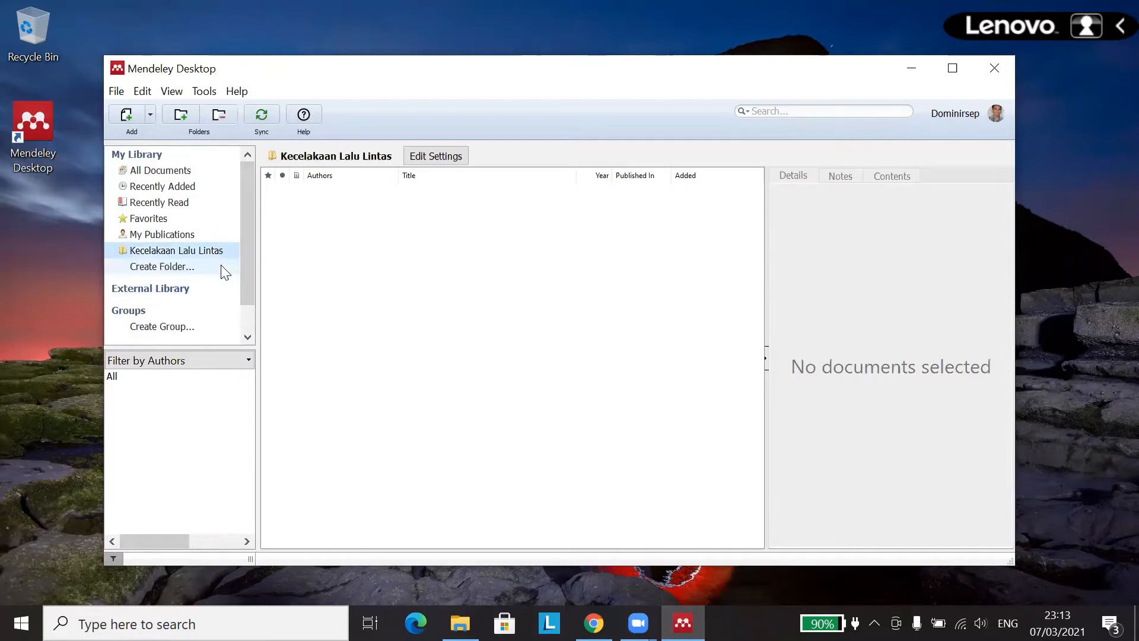
left_click(196, 254)
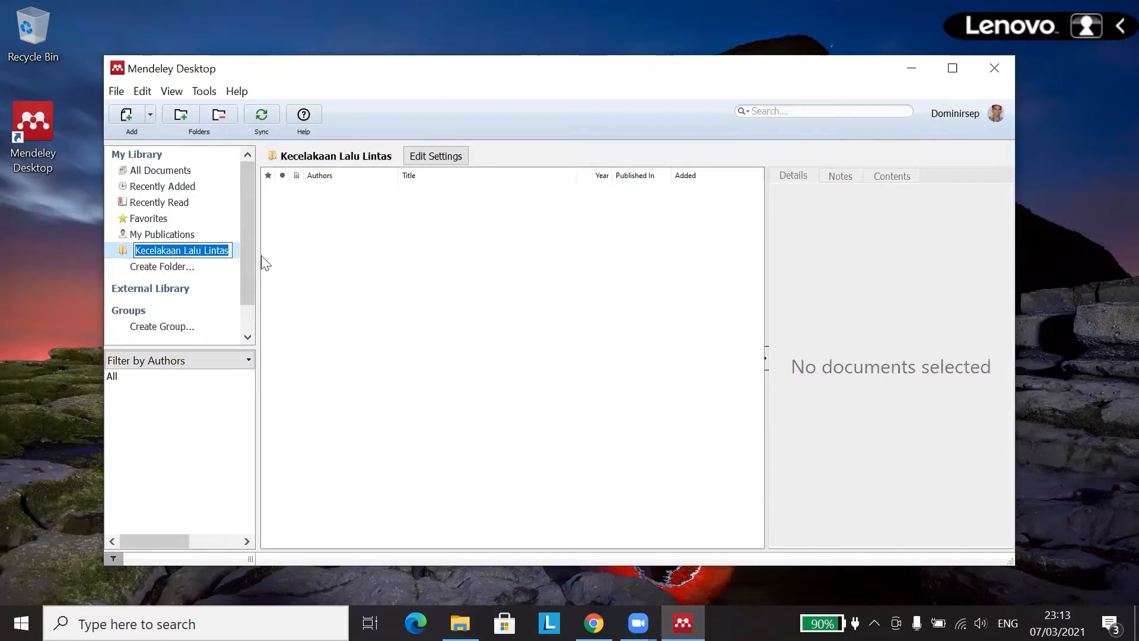
left_click(234, 262)
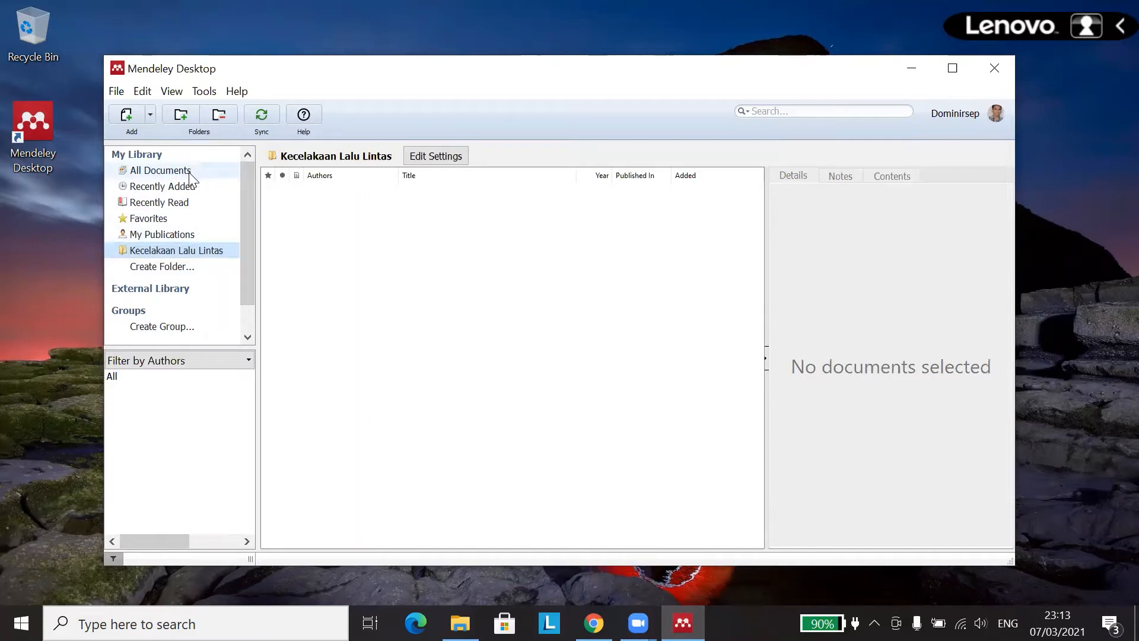
Step: Import the Determinan dengue PDF from Storage (E:) > Demam Berdarah Dengue into All Documents
left_click(190, 172)
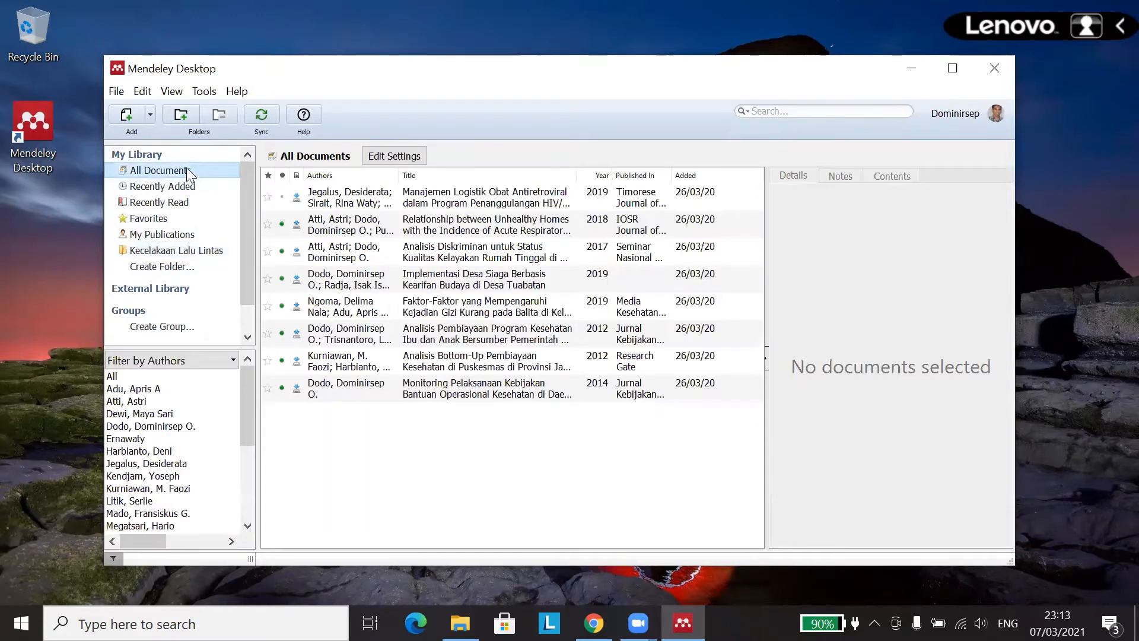
left_click(151, 117)
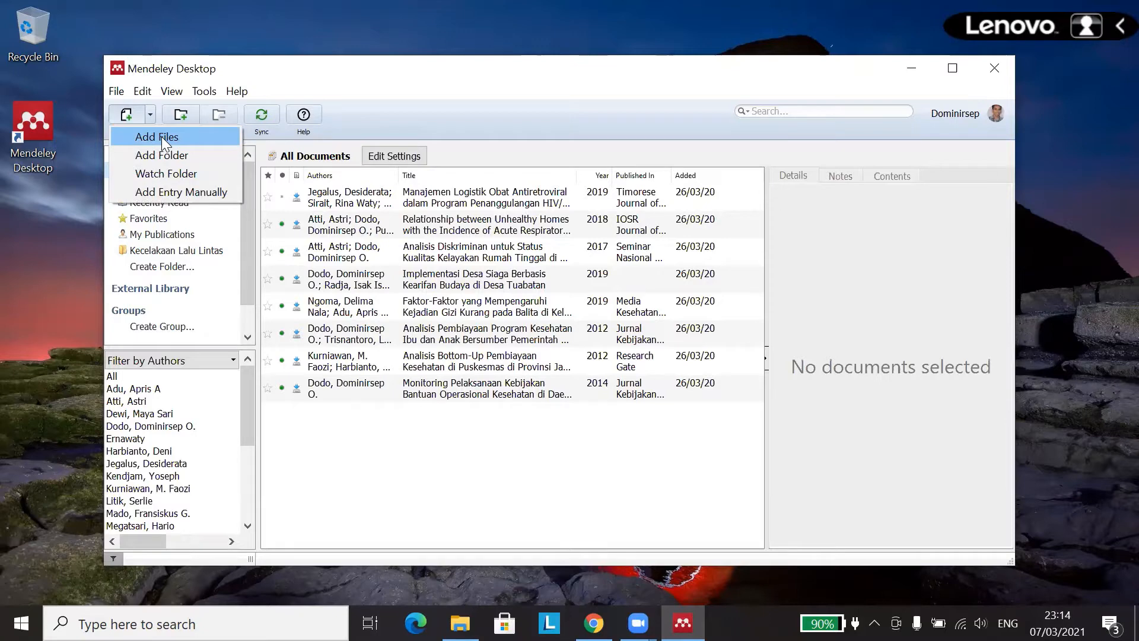
left_click(161, 136)
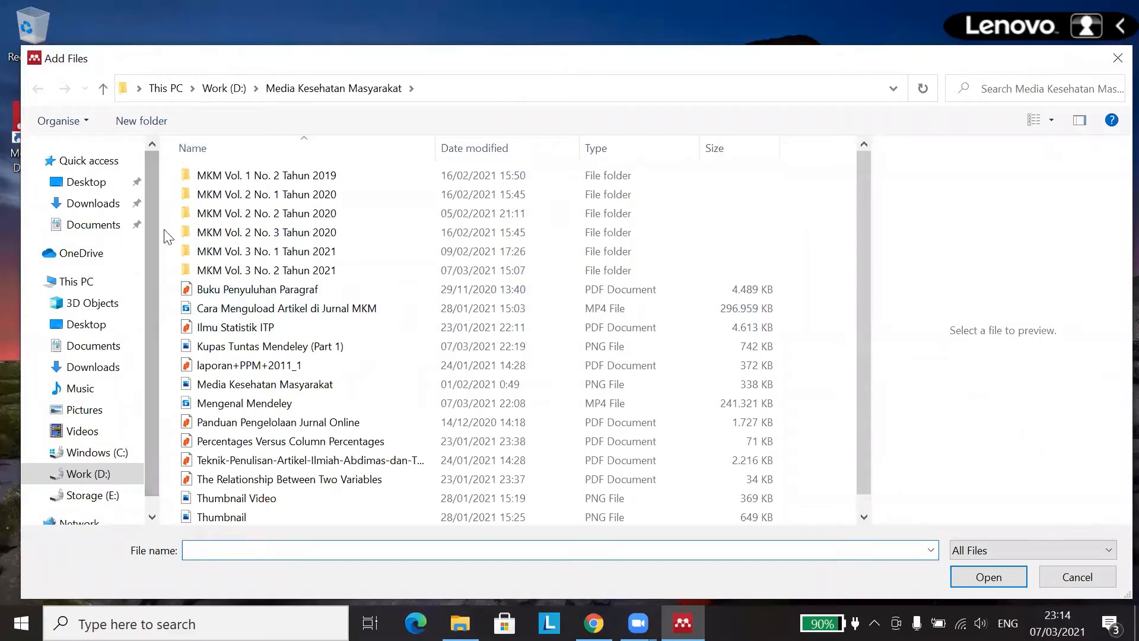
scroll(153, 237, "down", 1)
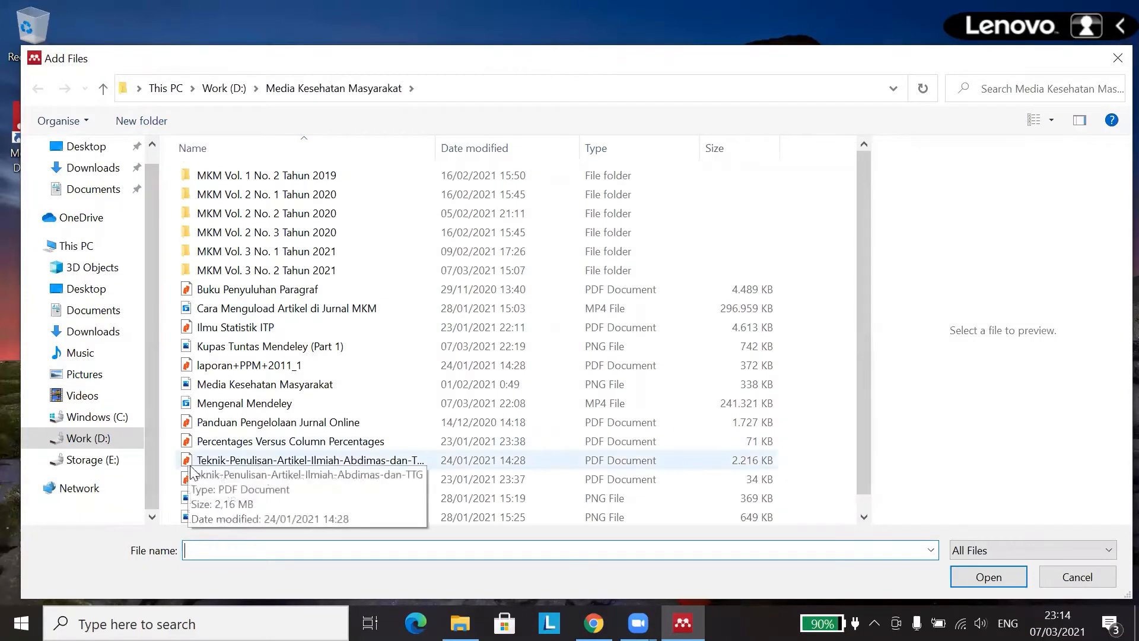
left_click(101, 463)
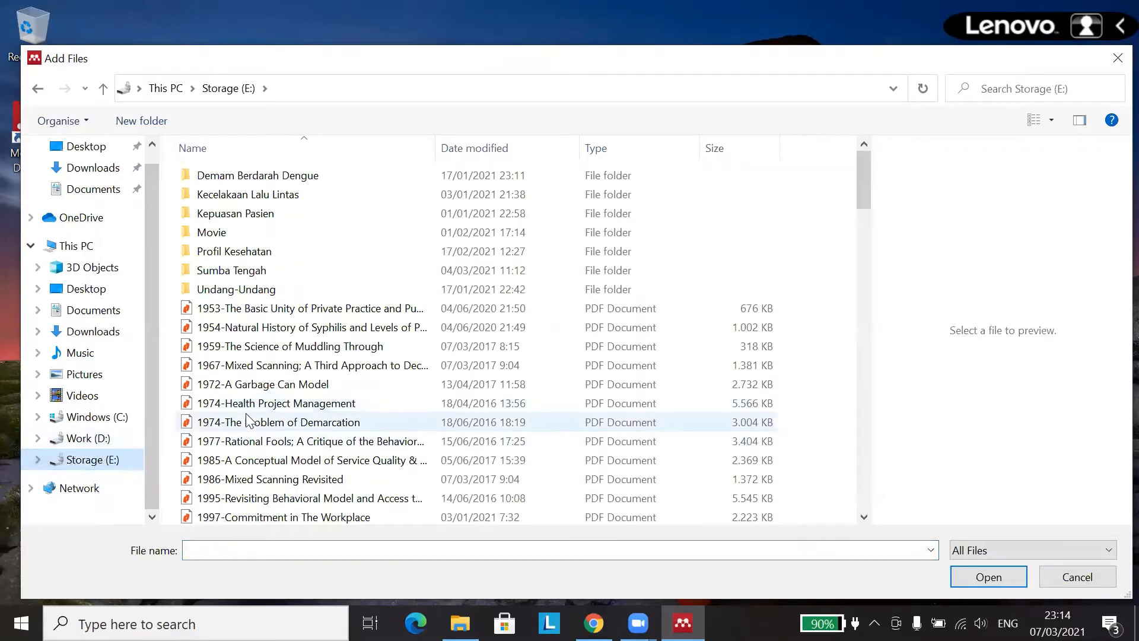
scroll(314, 374, "down", 3)
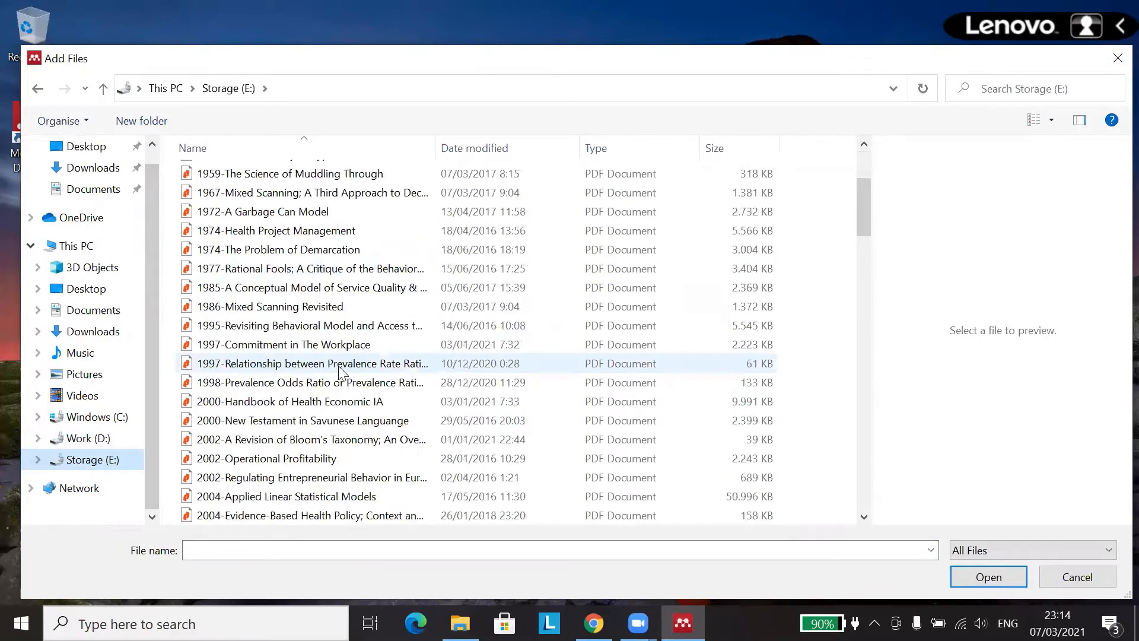
scroll(320, 365, "up", 3)
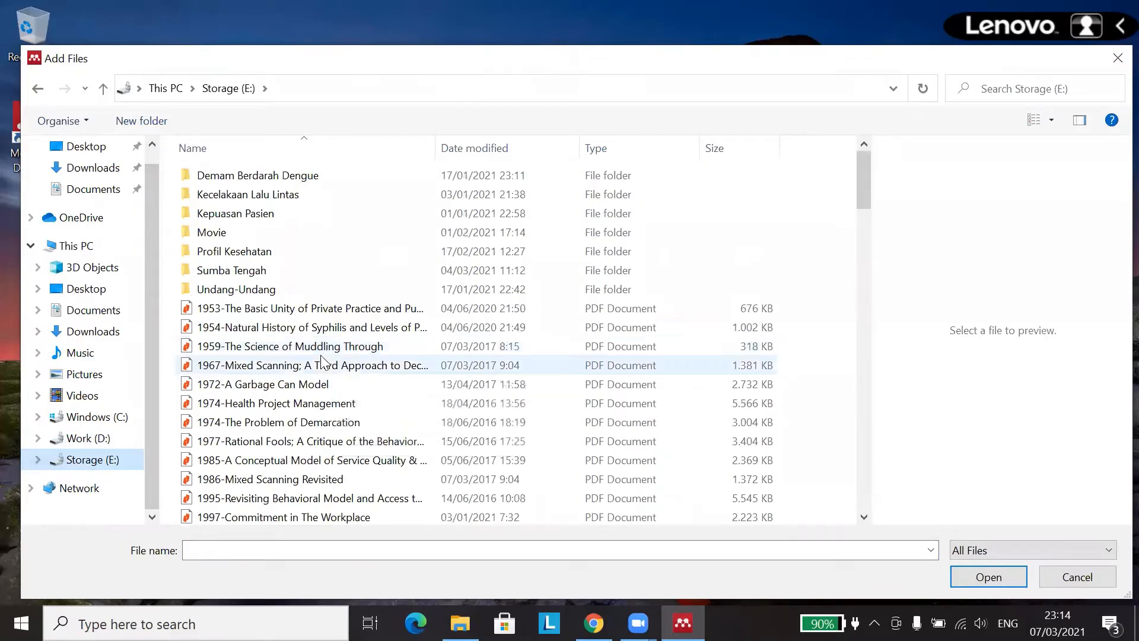
double_click(297, 175)
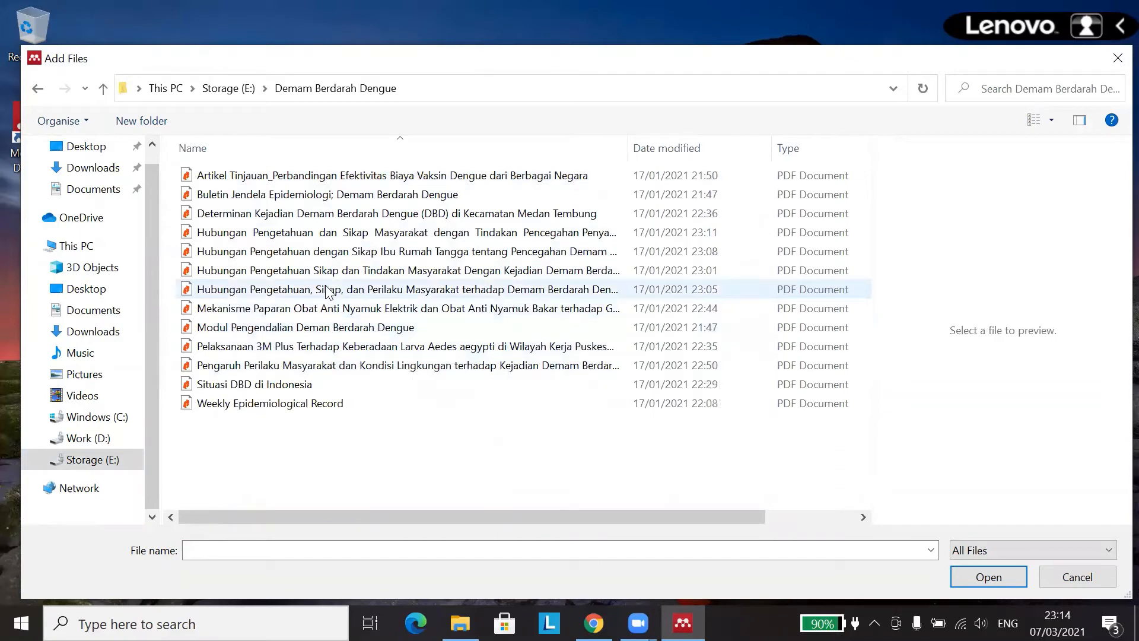
left_click(296, 214)
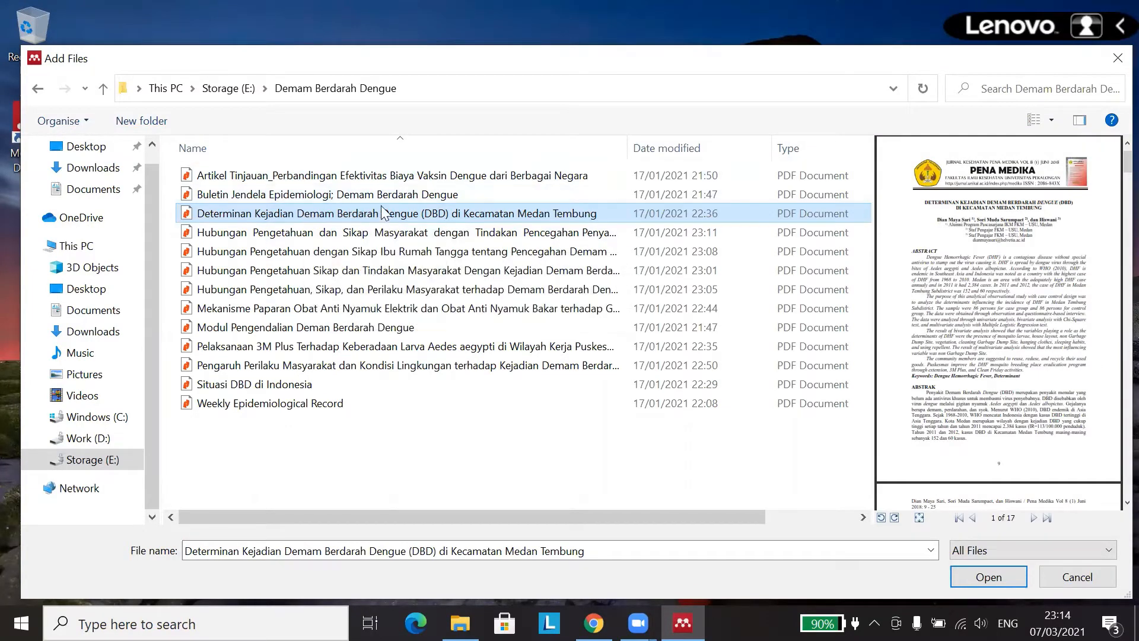
left_click(988, 577)
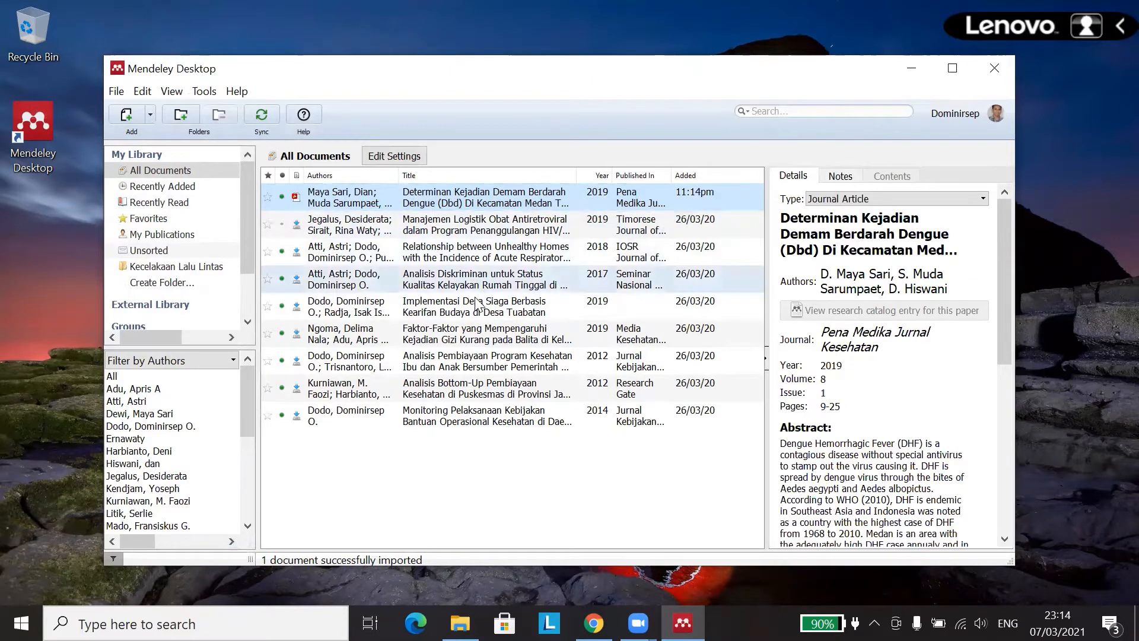
left_click(500, 479)
left_click(383, 205)
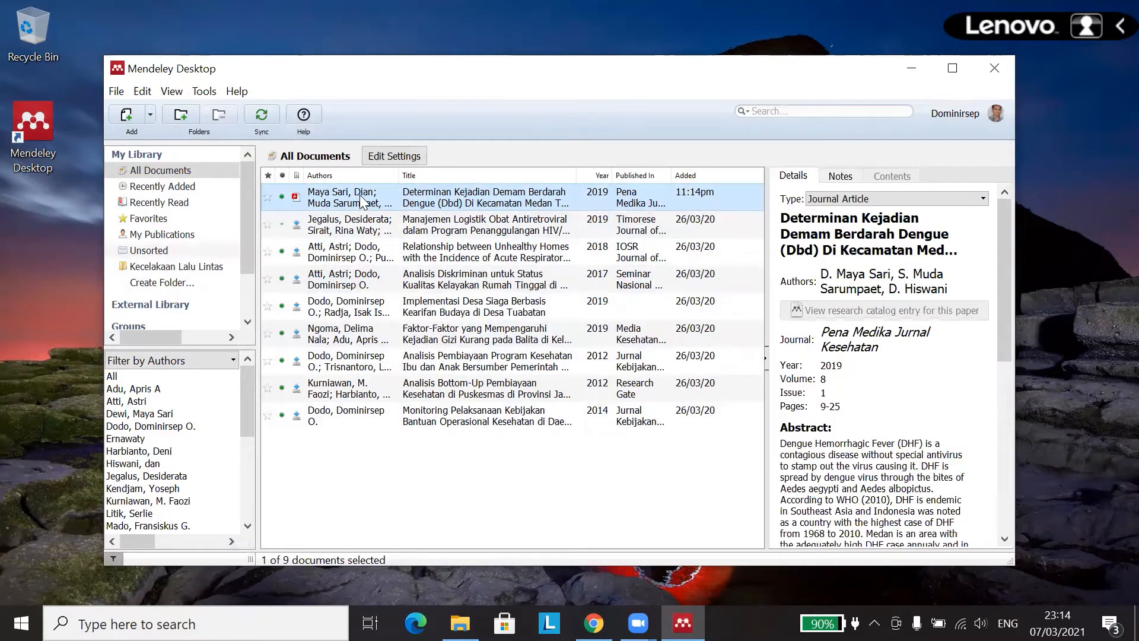
double_click(361, 201)
scroll(420, 266, "down", 2)
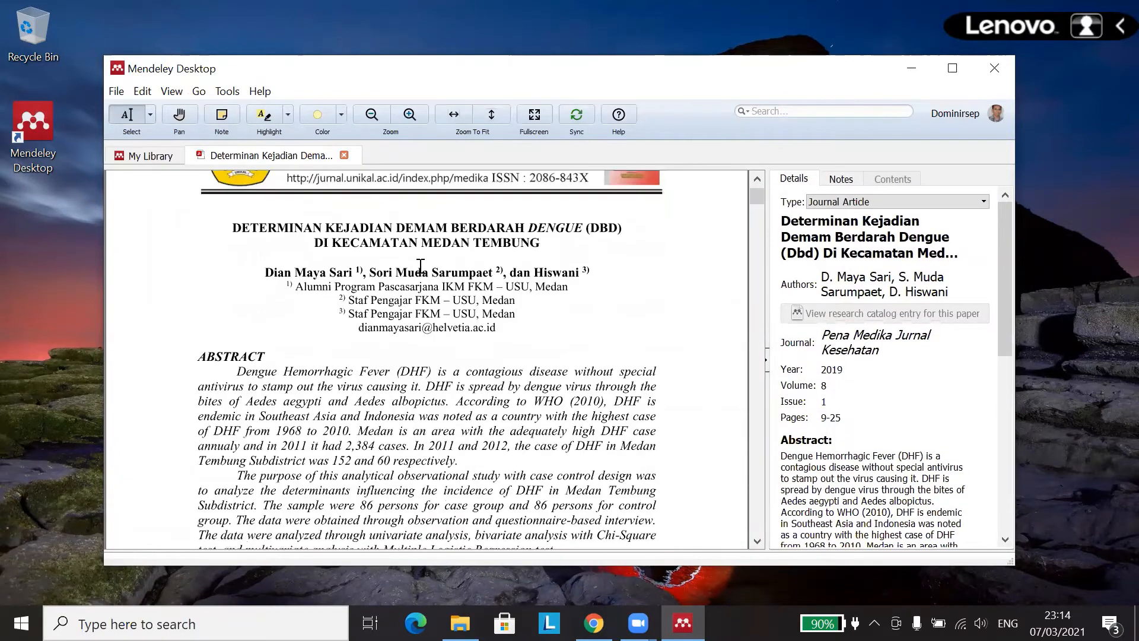
scroll(420, 273, "down", 2)
scroll(416, 279, "up", 4)
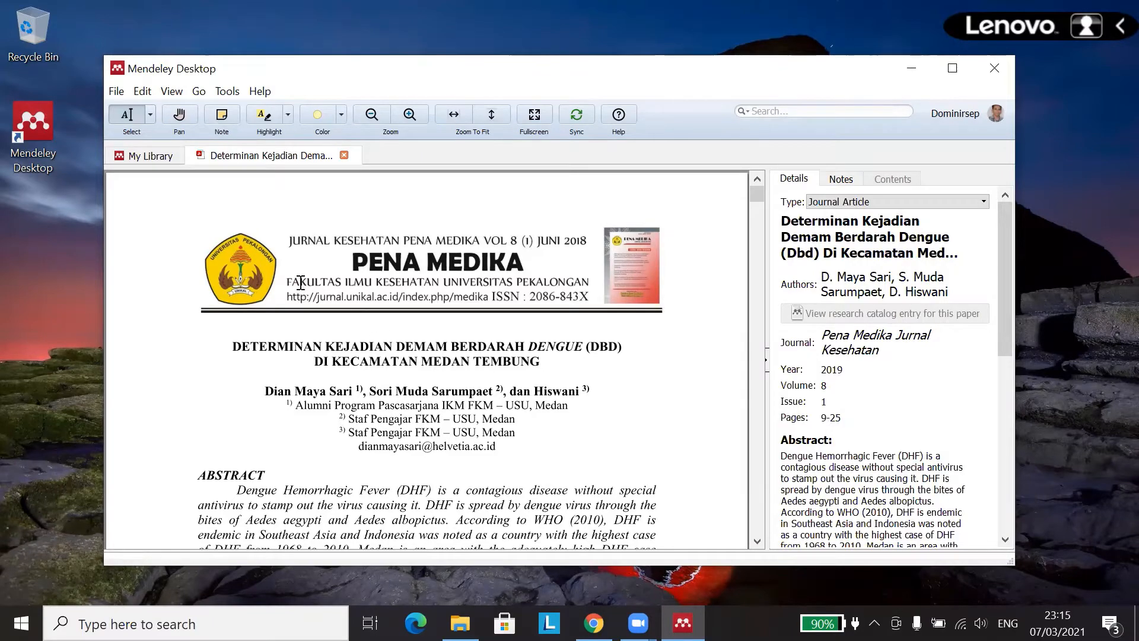
scroll(409, 346, "down", 2)
scroll(429, 311, "down", 3)
scroll(428, 311, "down", 3)
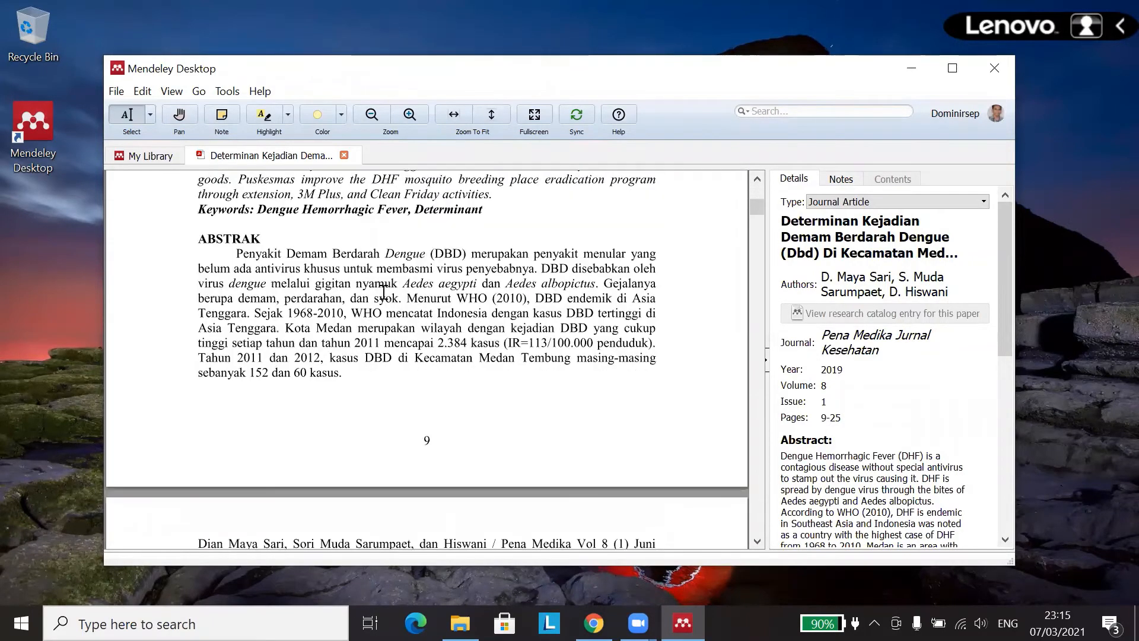
scroll(416, 285, "up", 6)
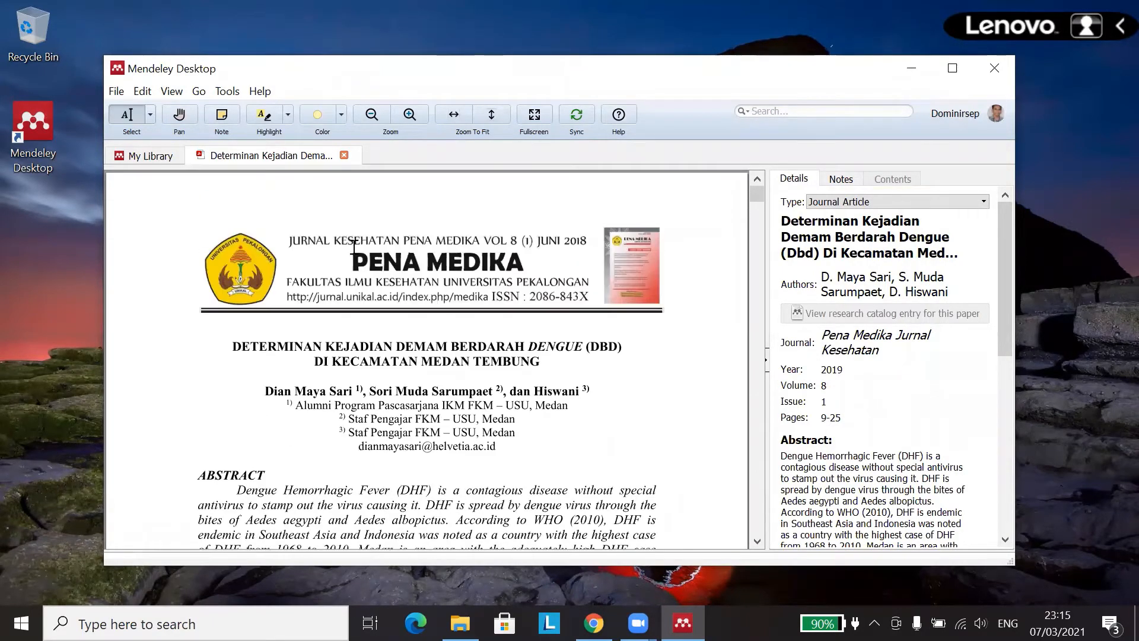
left_click(344, 156)
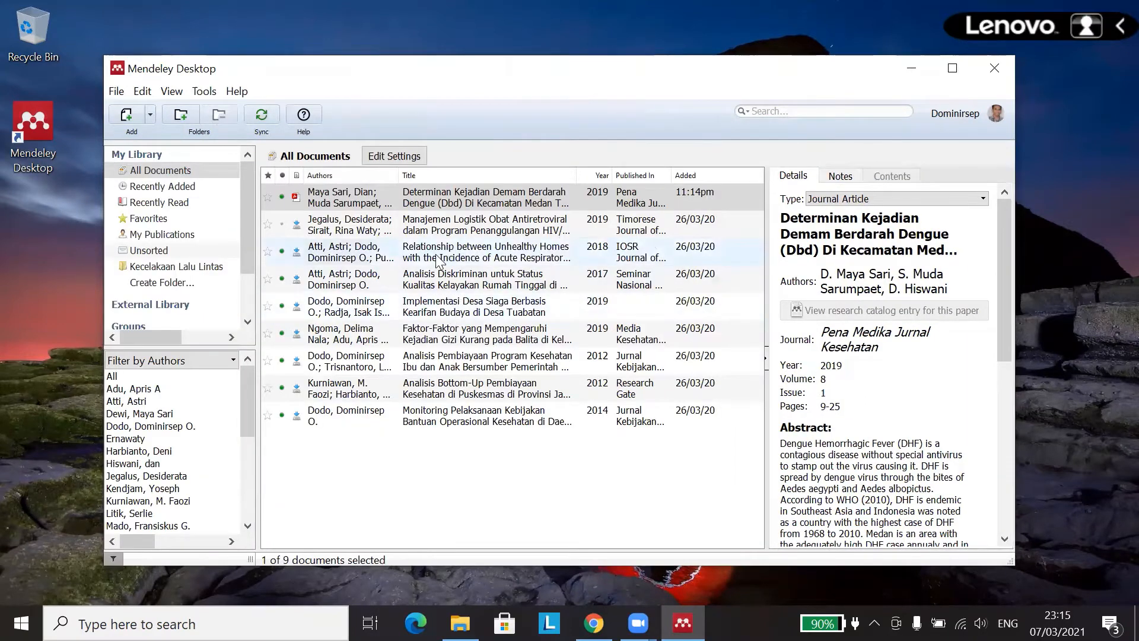
left_click(462, 198)
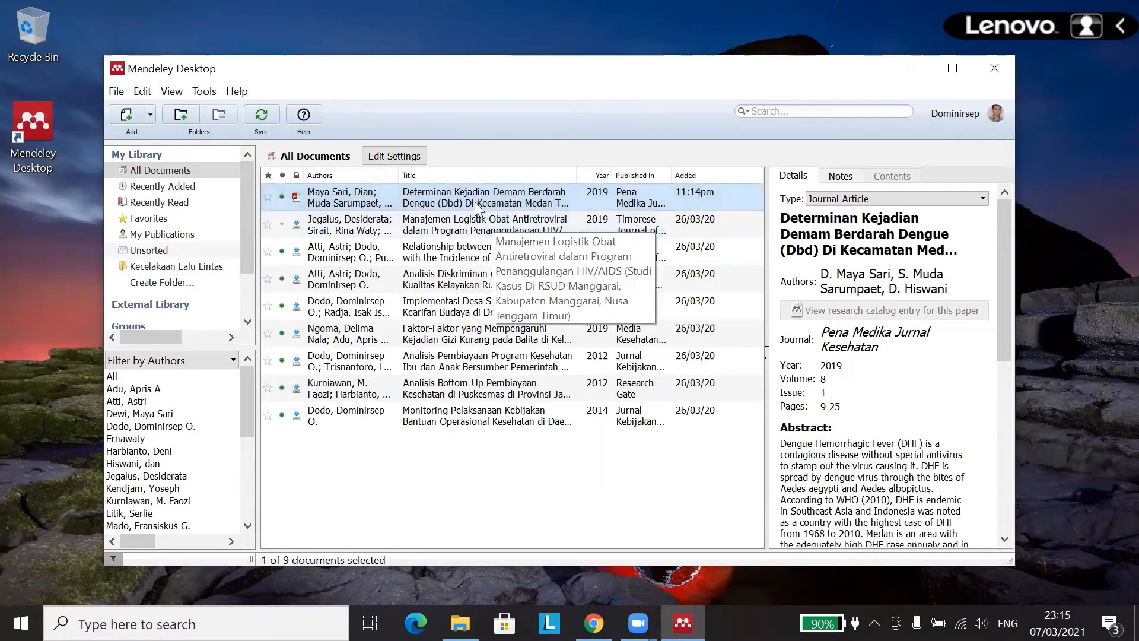
left_click(498, 205)
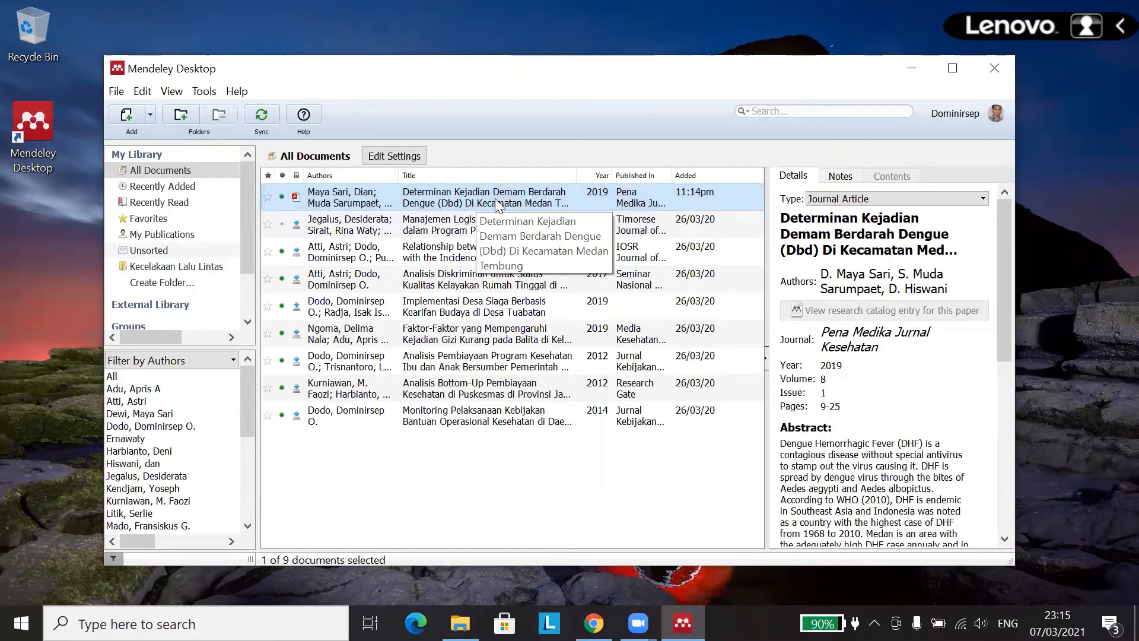
double_click(426, 203)
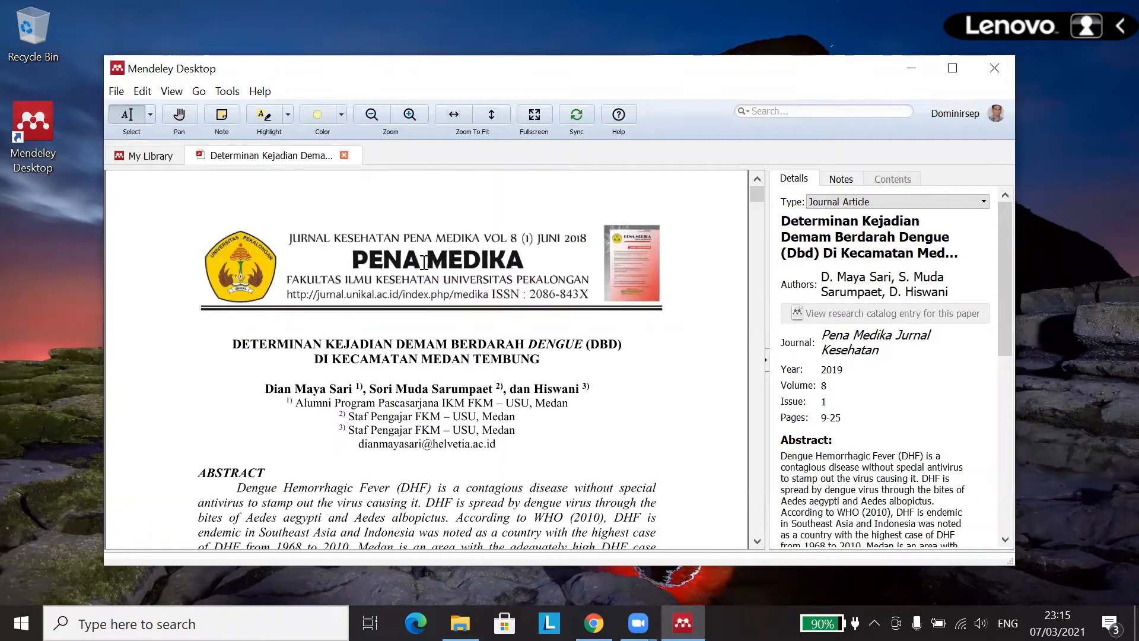
left_click(344, 154)
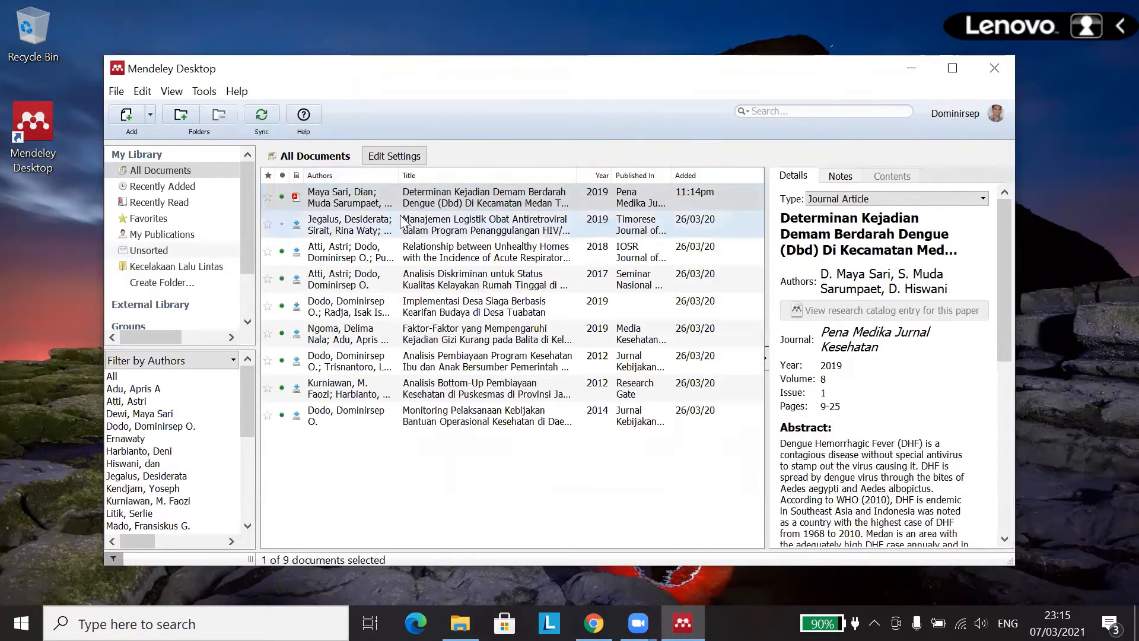
Step: Keep the document type as Journal Article and open the article's PDF beside its details
left_click(838, 200)
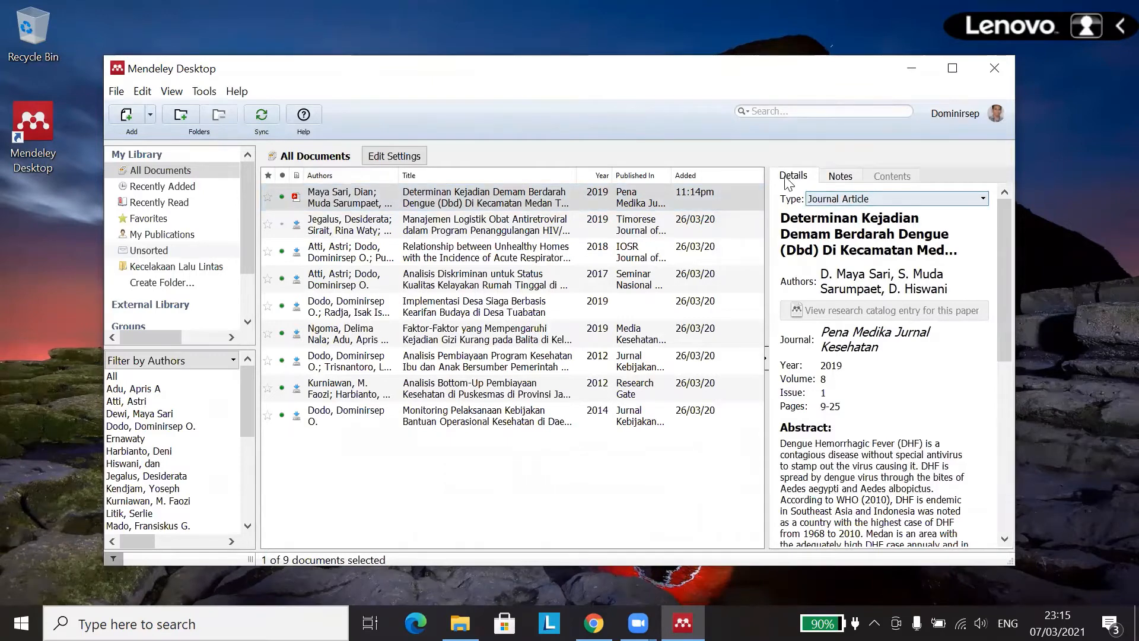
left_click(823, 201)
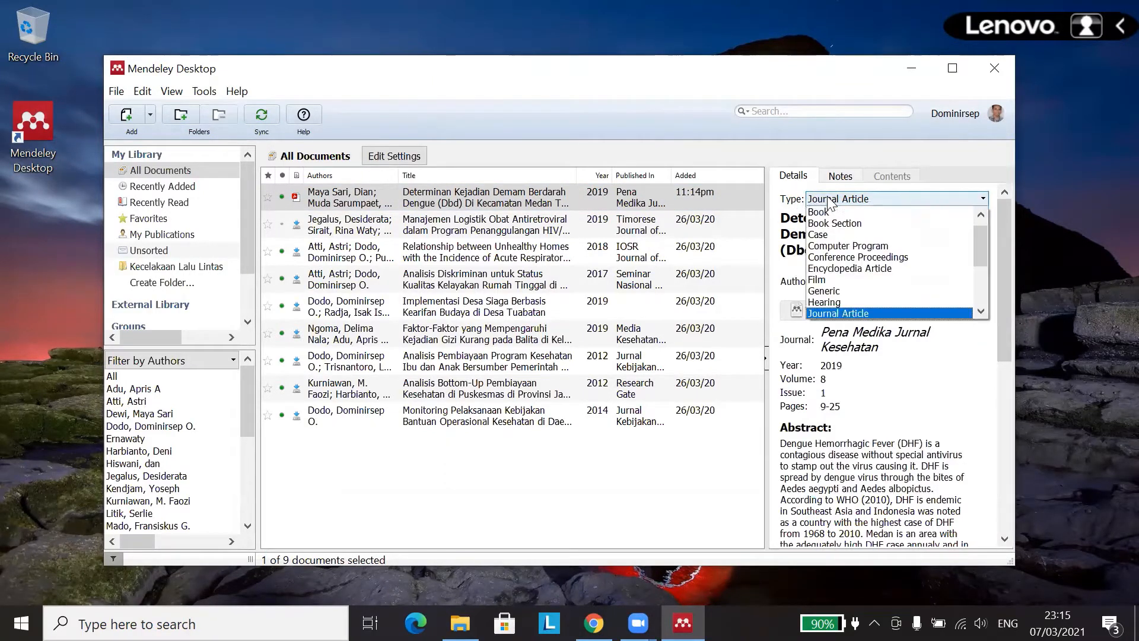
left_click(840, 314)
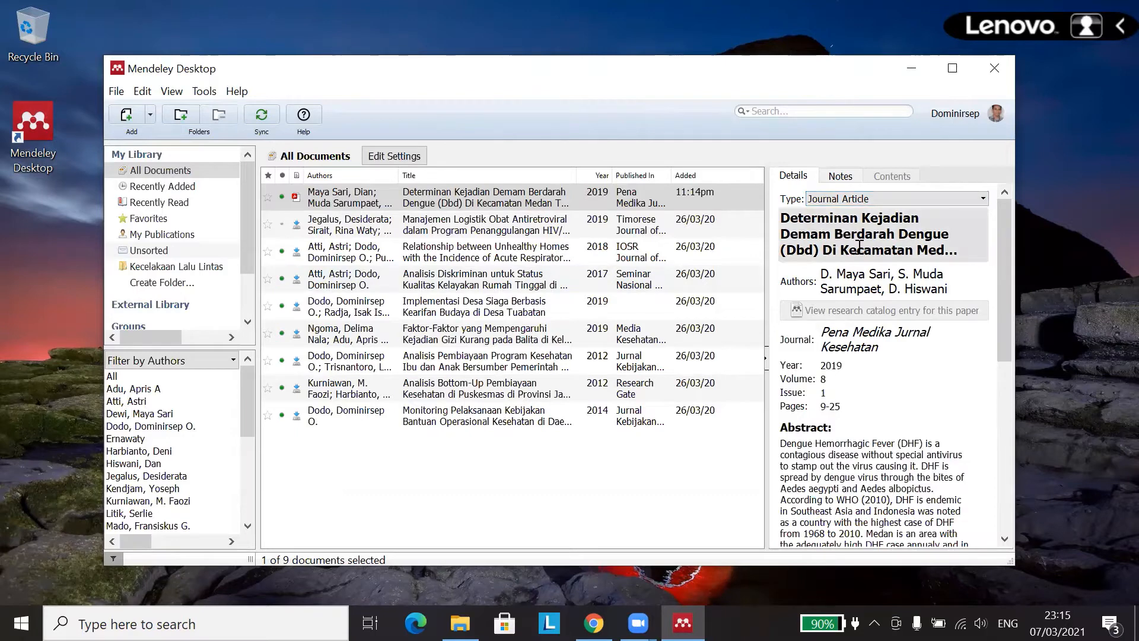
left_click(411, 208)
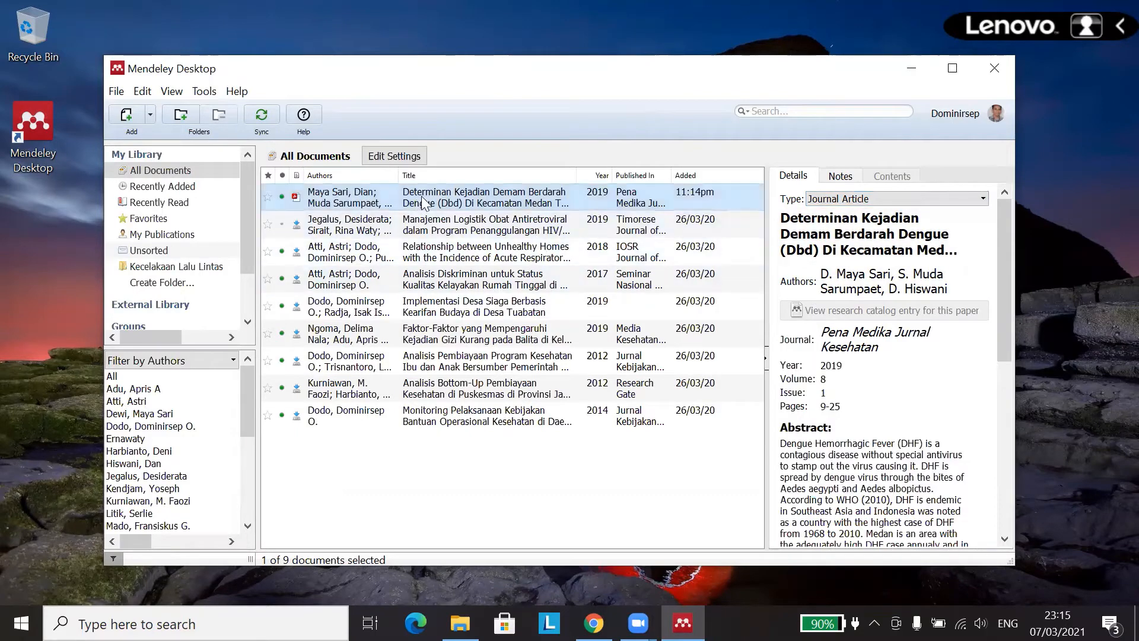
double_click(458, 205)
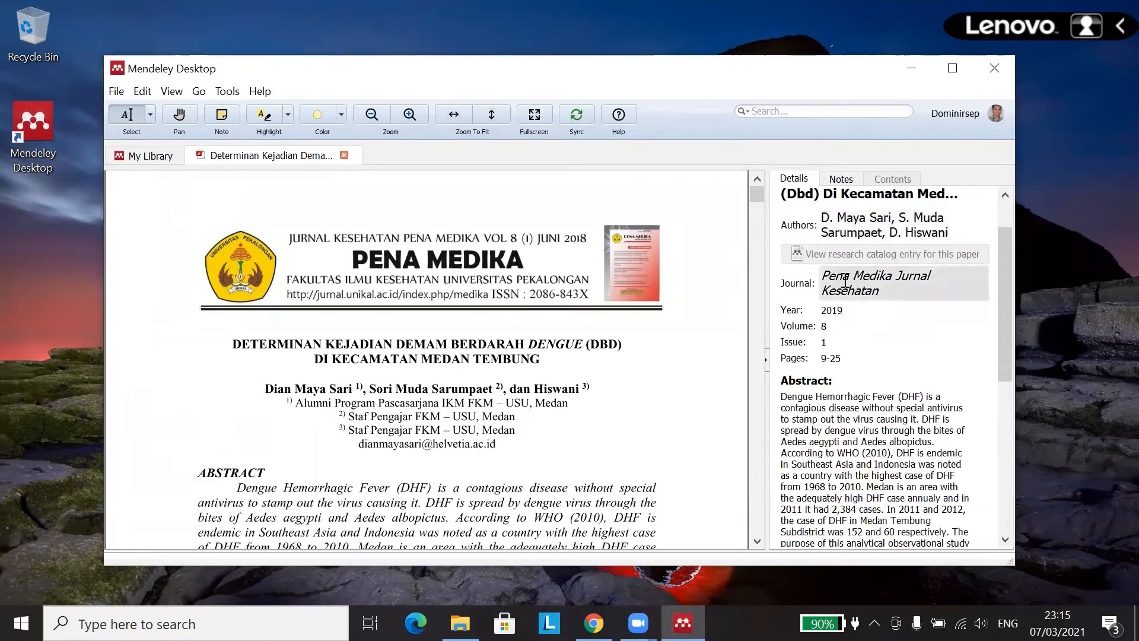
Step: Review the authors, journal, year 2019, volume, issue, pages 9-25 and author keywords
left_click(850, 286)
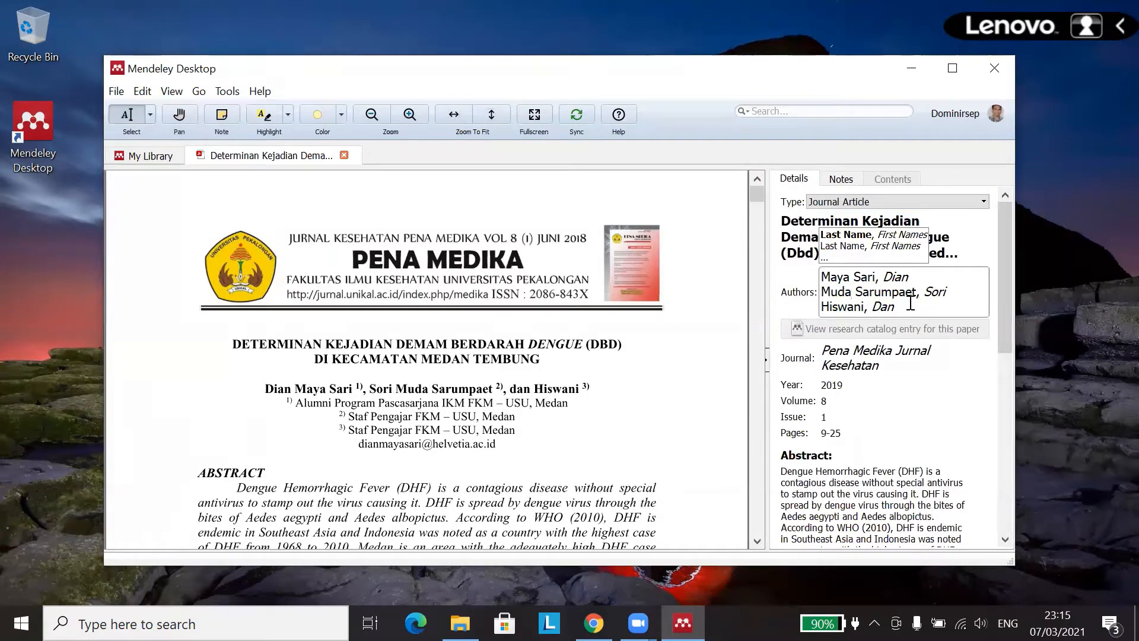
left_click(873, 359)
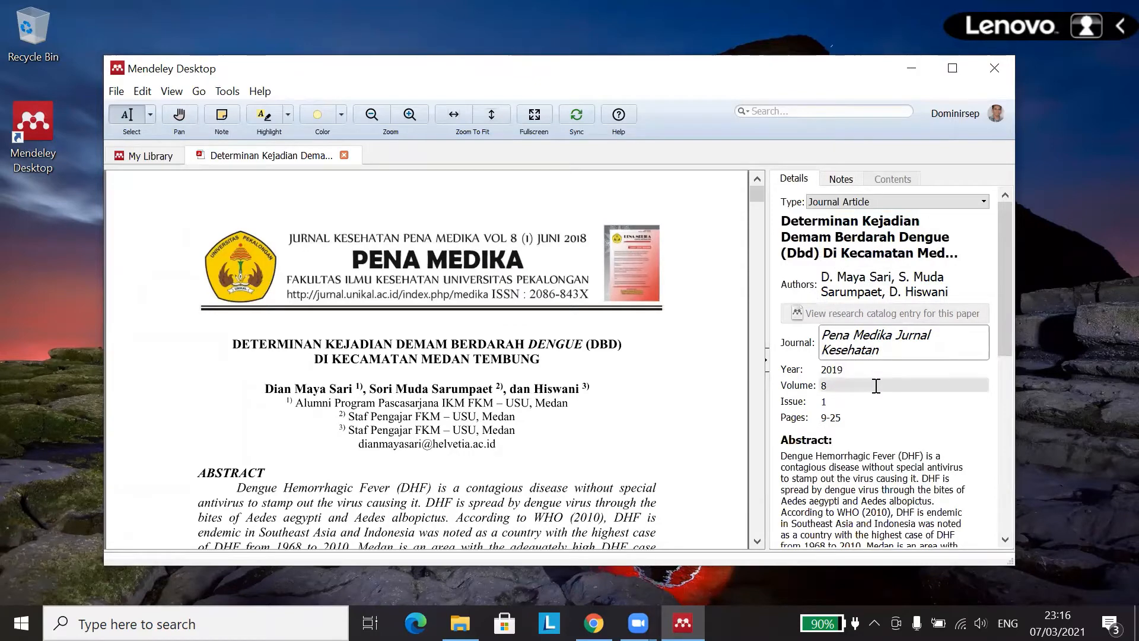
left_click(860, 369)
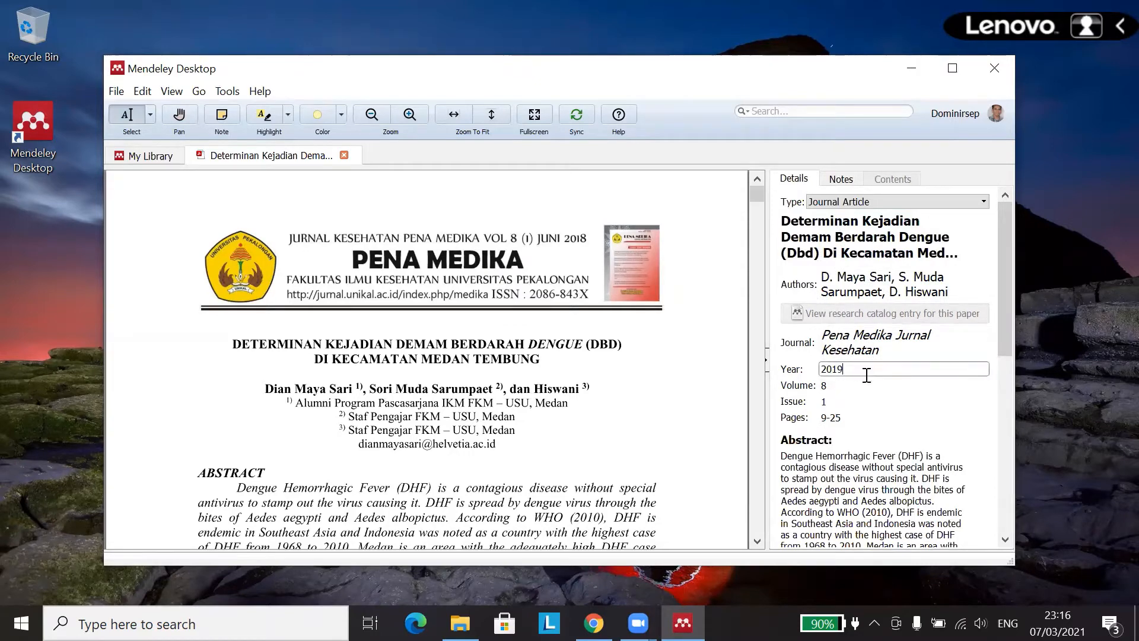
left_click(866, 385)
left_click(866, 398)
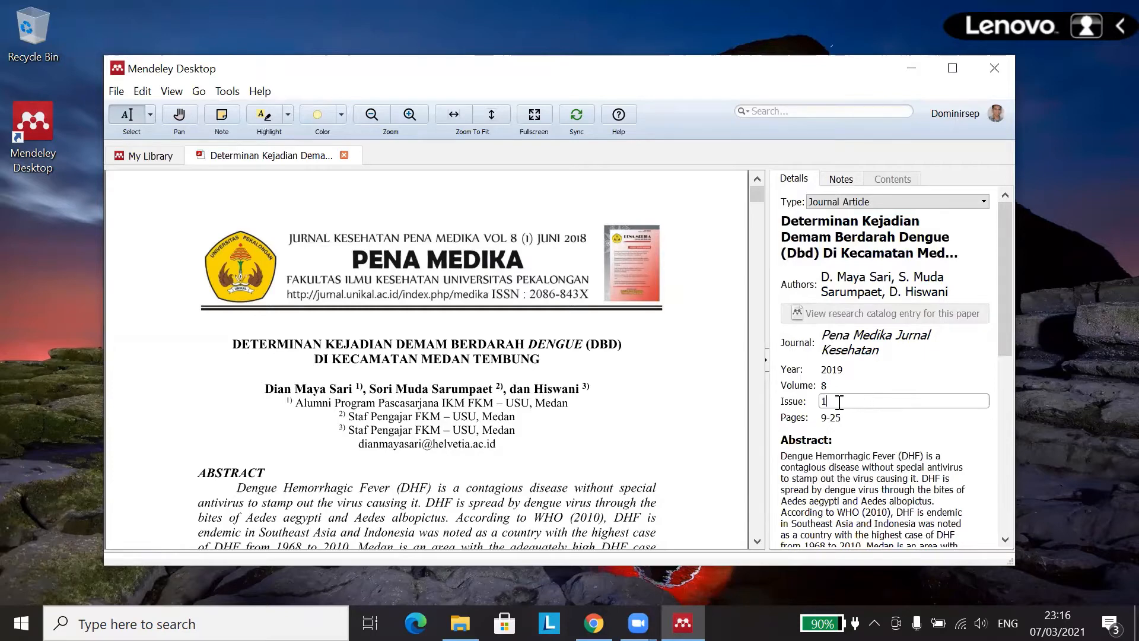
left_click(848, 417)
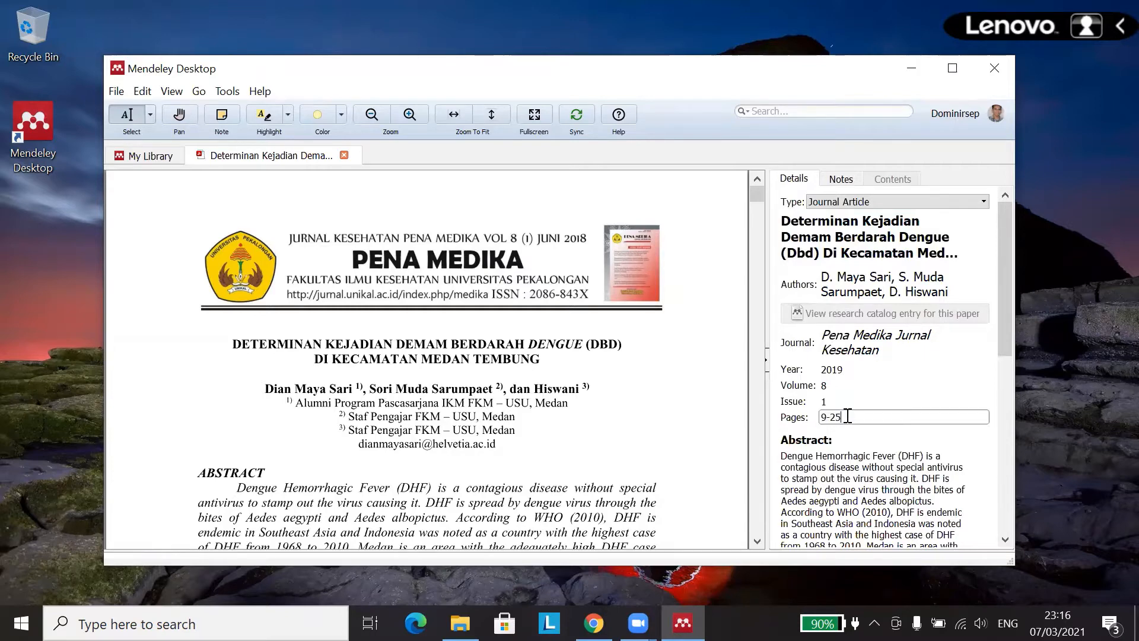
scroll(861, 418, "down", 8)
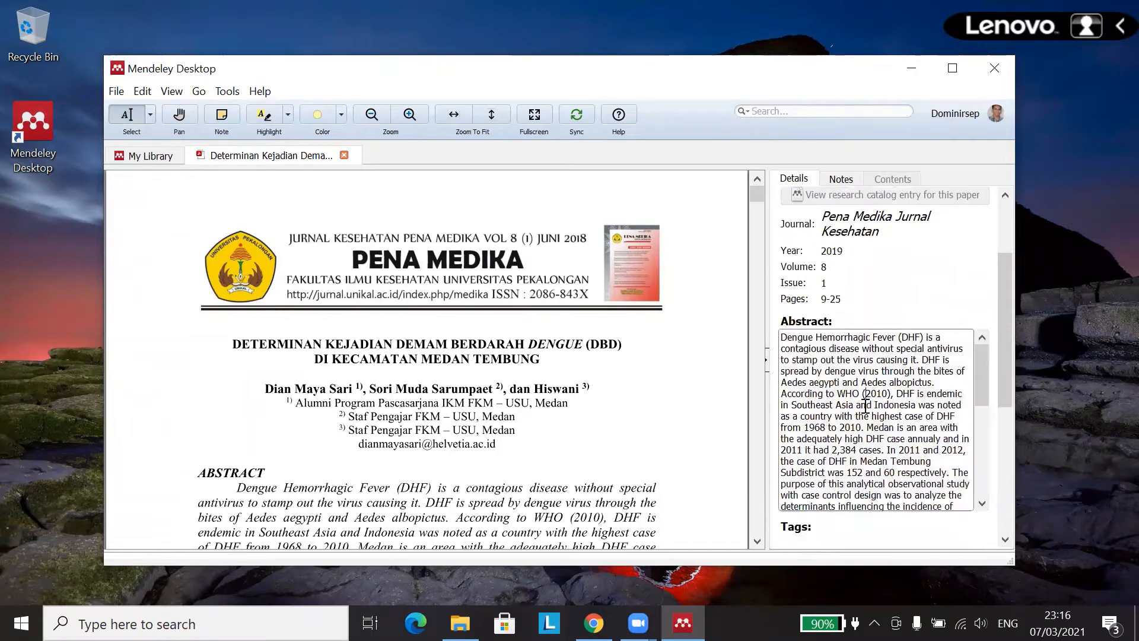
scroll(867, 414, "down", 10)
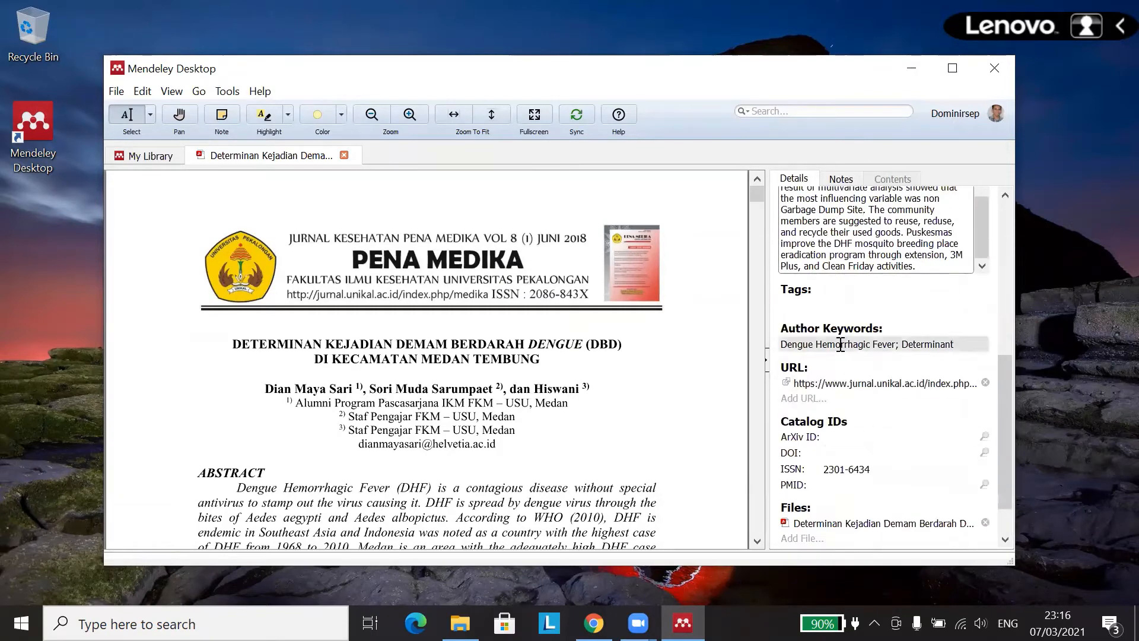
left_click(859, 348)
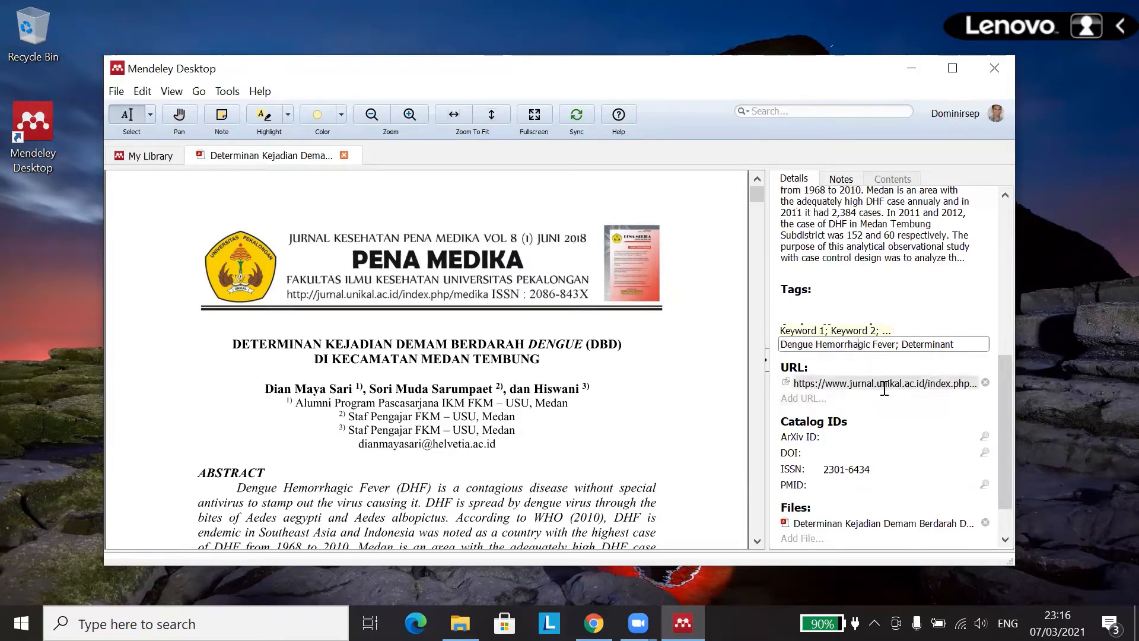
scroll(866, 388, "down", 1)
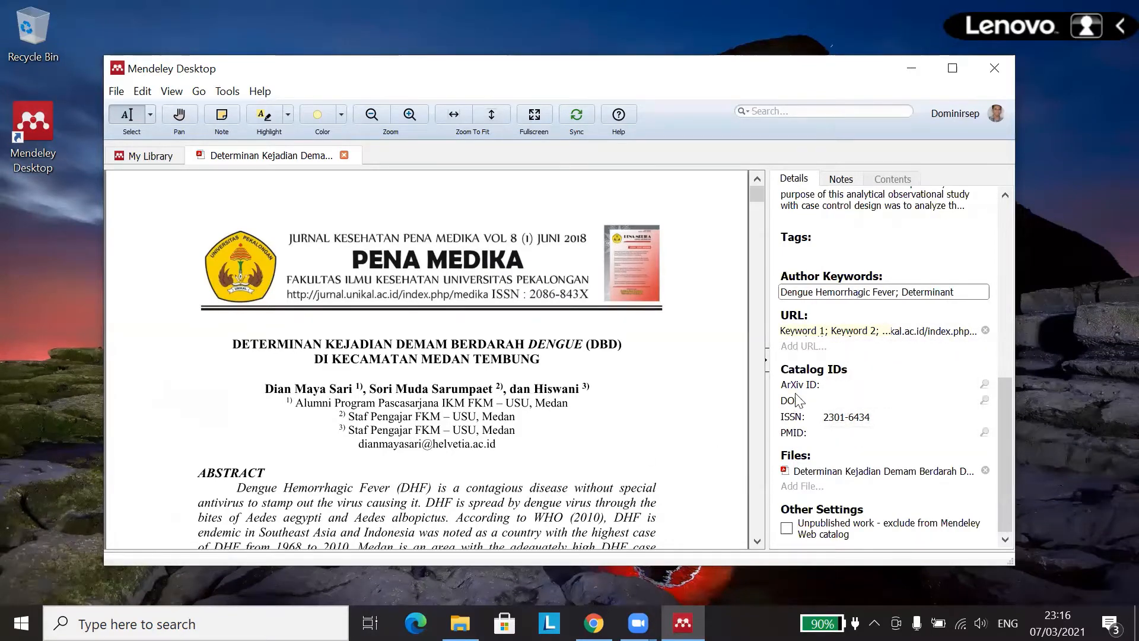
left_click(599, 319)
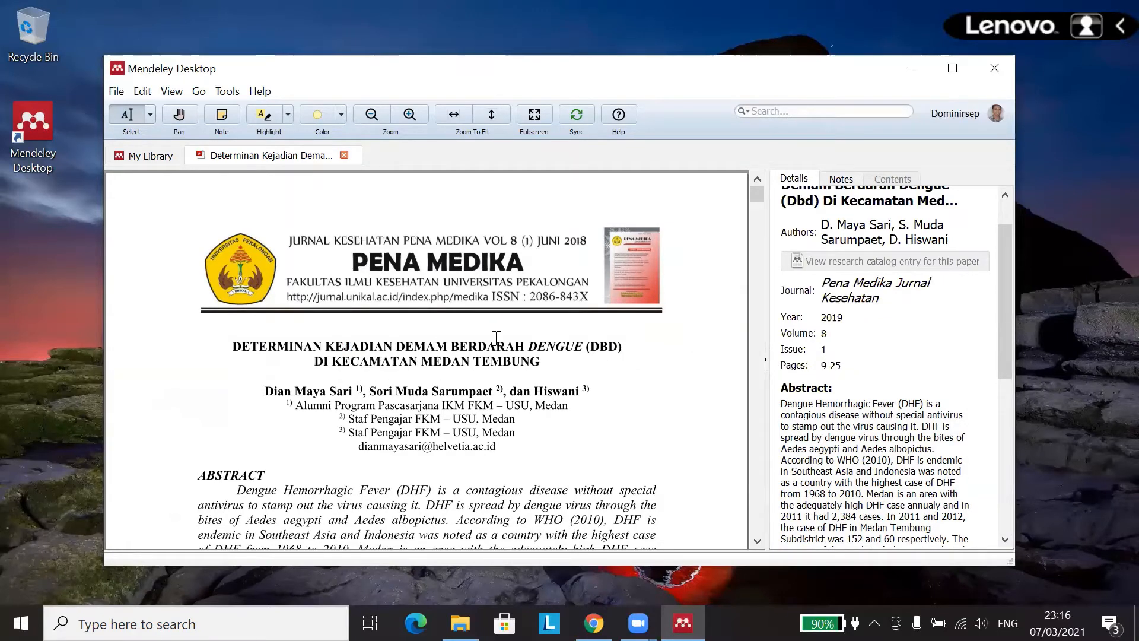
Step: Compare the title with the PDF and change 'Dbd' to 'DBD'
scroll(856, 296, "up", 1)
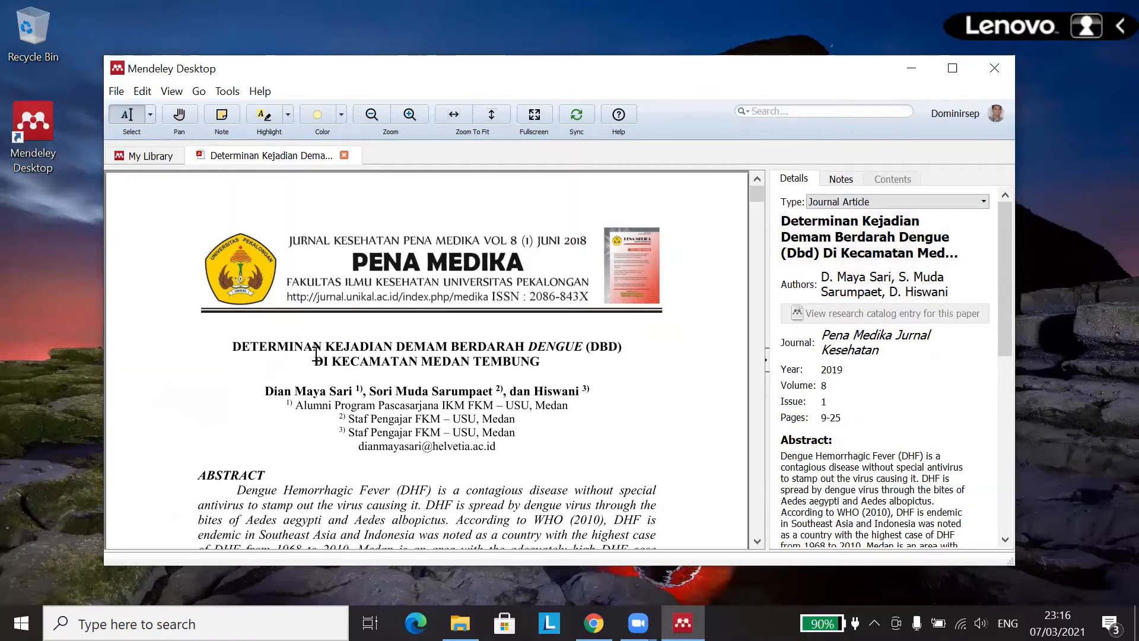
left_click_drag(242, 348, 403, 481)
left_click_drag(514, 346, 471, 350)
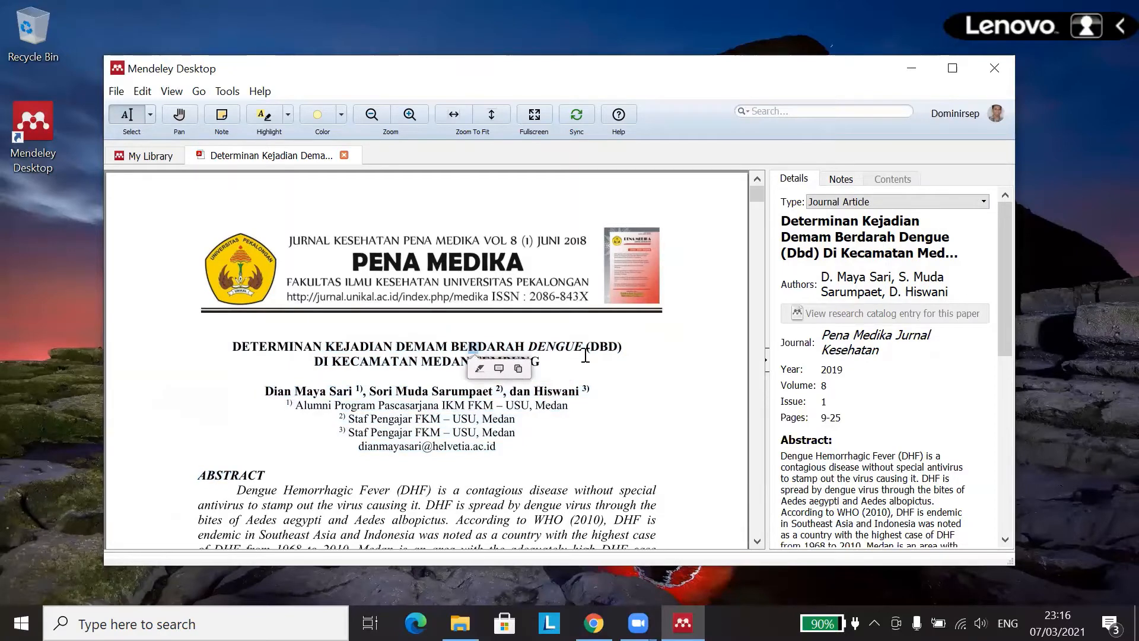
left_click(637, 357)
left_click(896, 244)
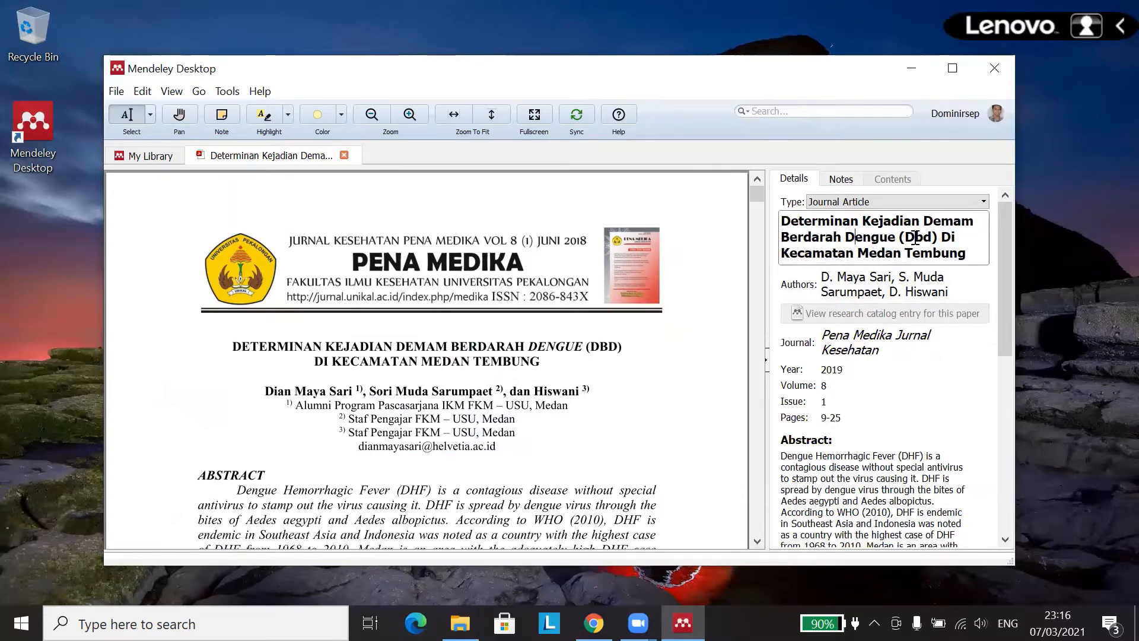
left_click_drag(907, 240, 932, 239)
left_click(616, 342)
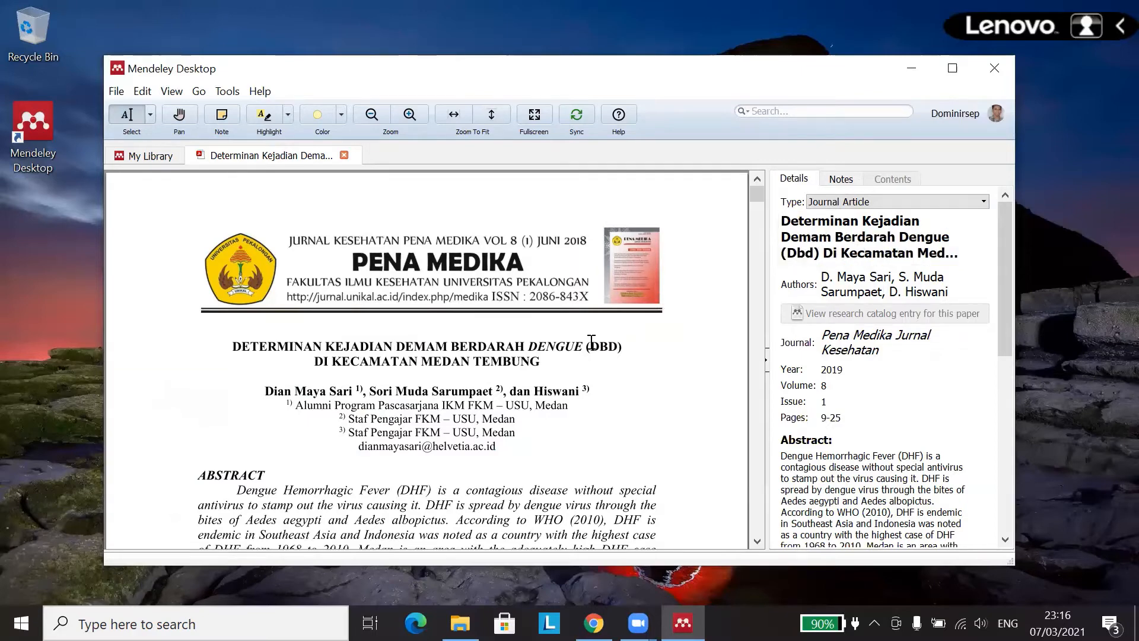
left_click(892, 245)
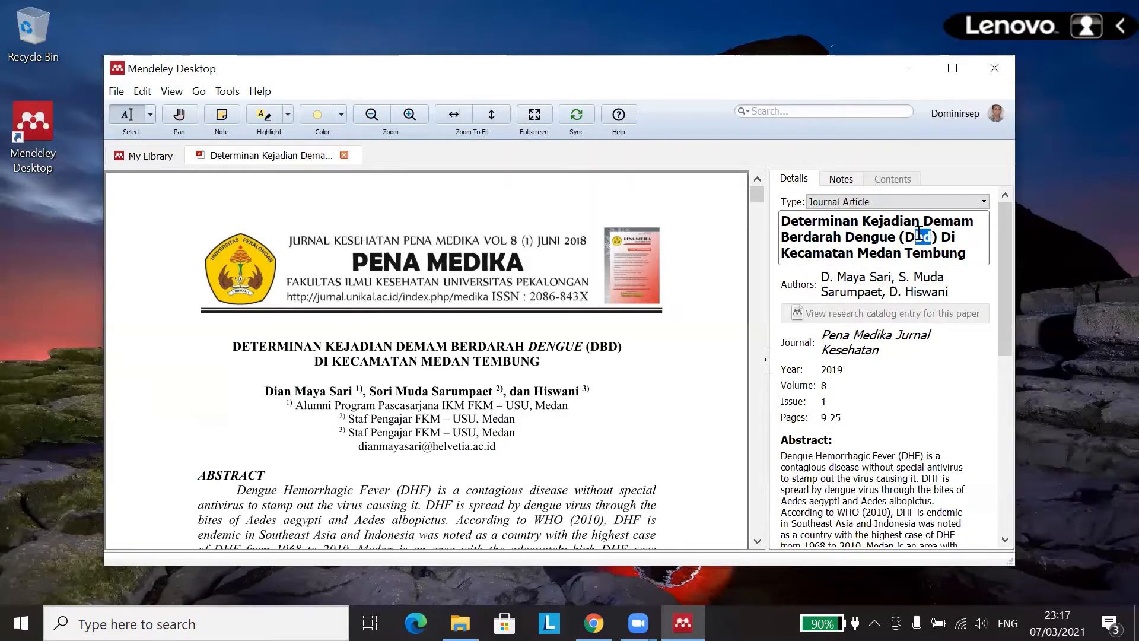
type("BD")
left_click(291, 353)
Step: Change 'Di' to lowercase 'di' in the title
left_click_drag(234, 345, 541, 364)
left_click(920, 254)
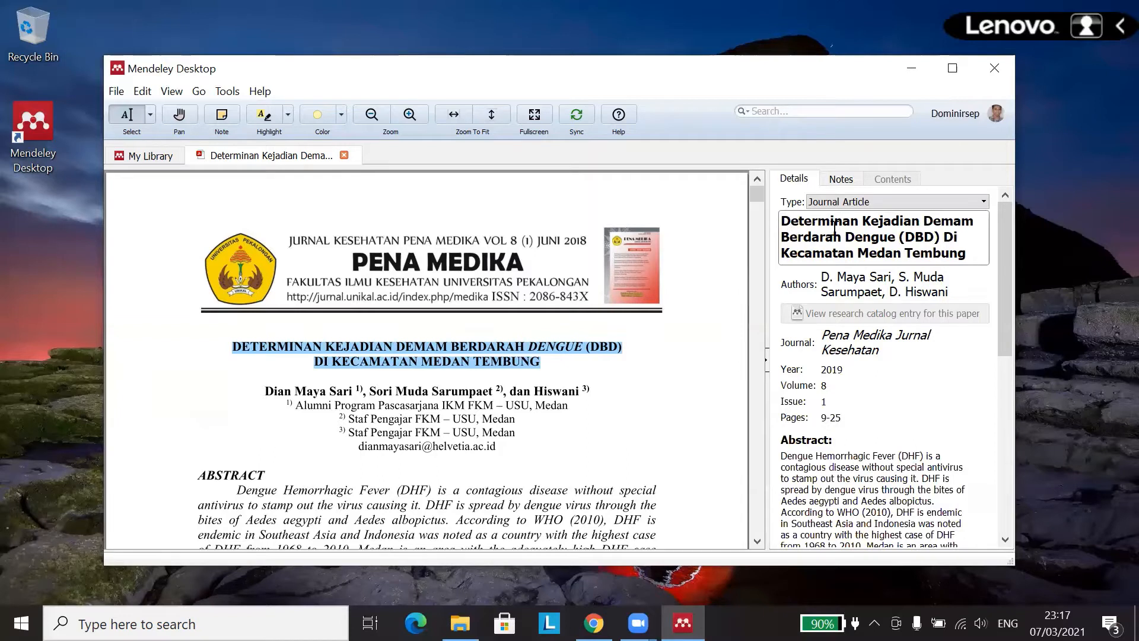
double_click(949, 237)
type("di")
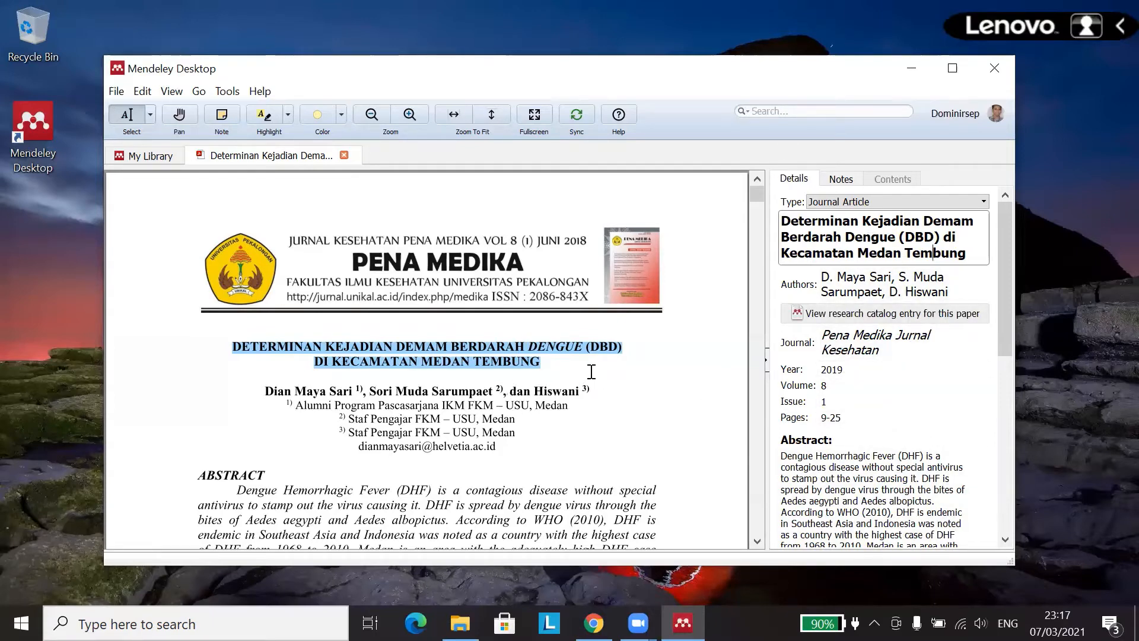
left_click(861, 278)
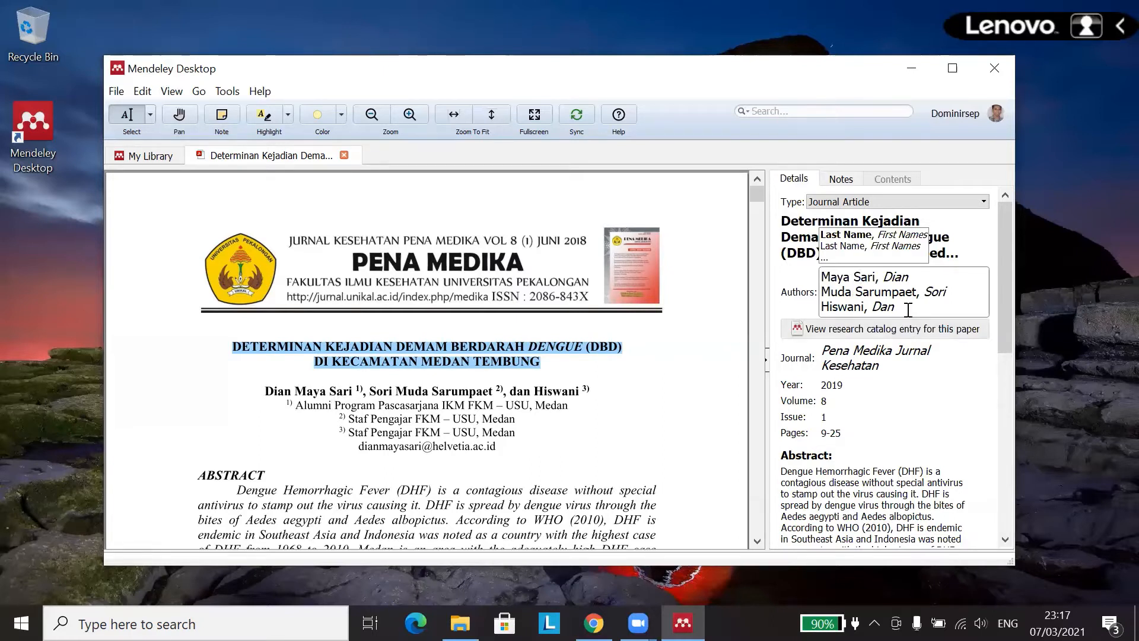
Step: Clear the old authors and enter the paper's first two authors as last name, first names
left_click_drag(894, 306, 823, 277)
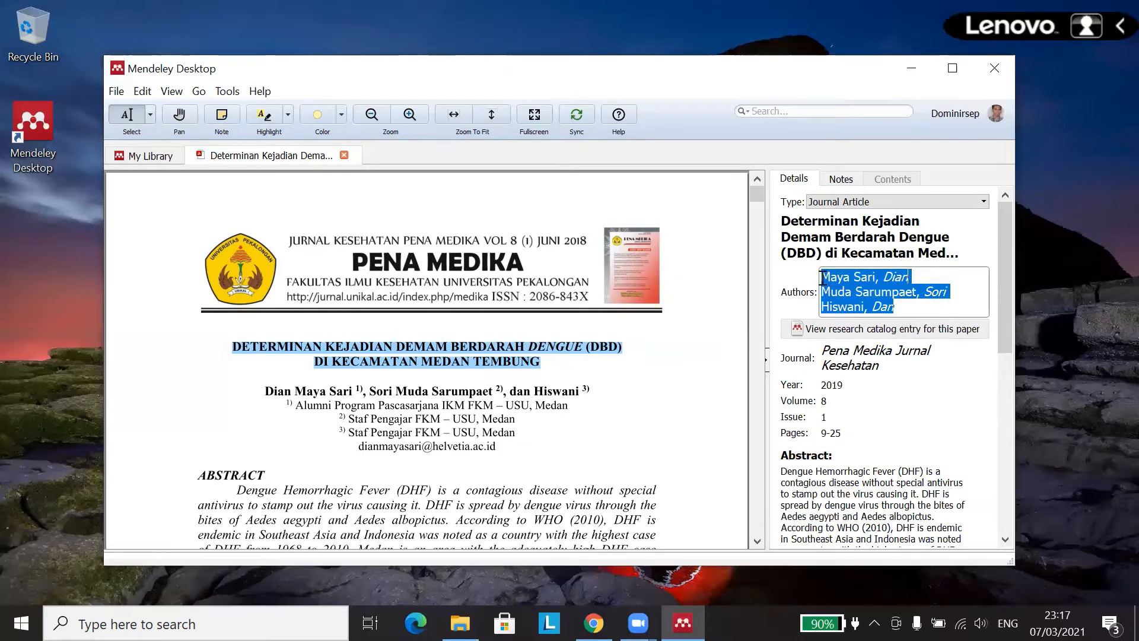
key("BackSpace")
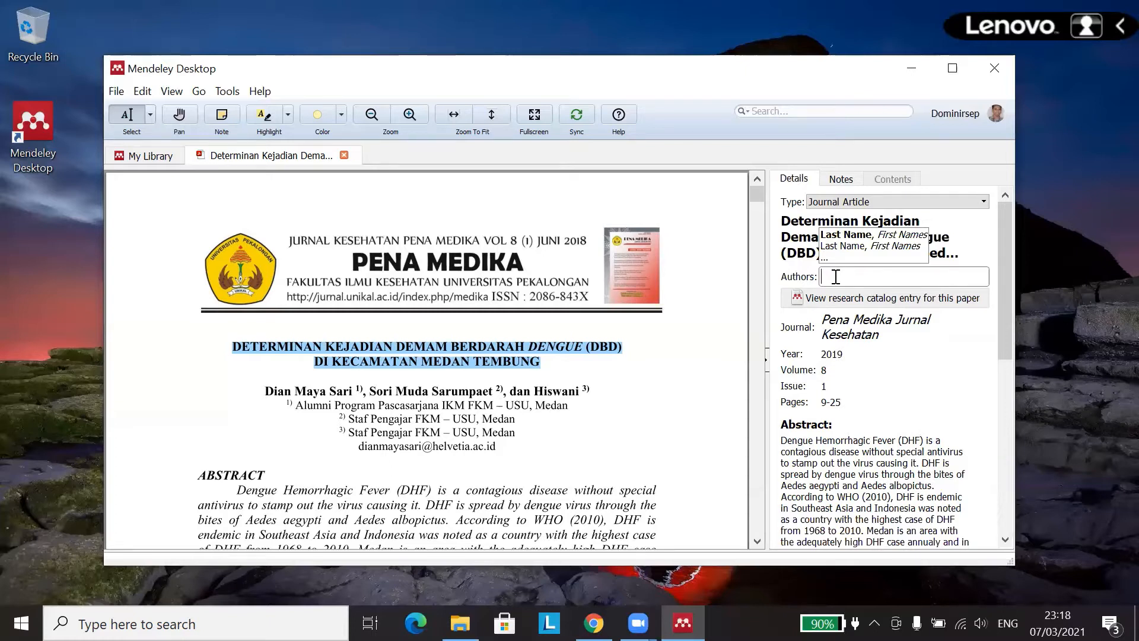
type("Sari")
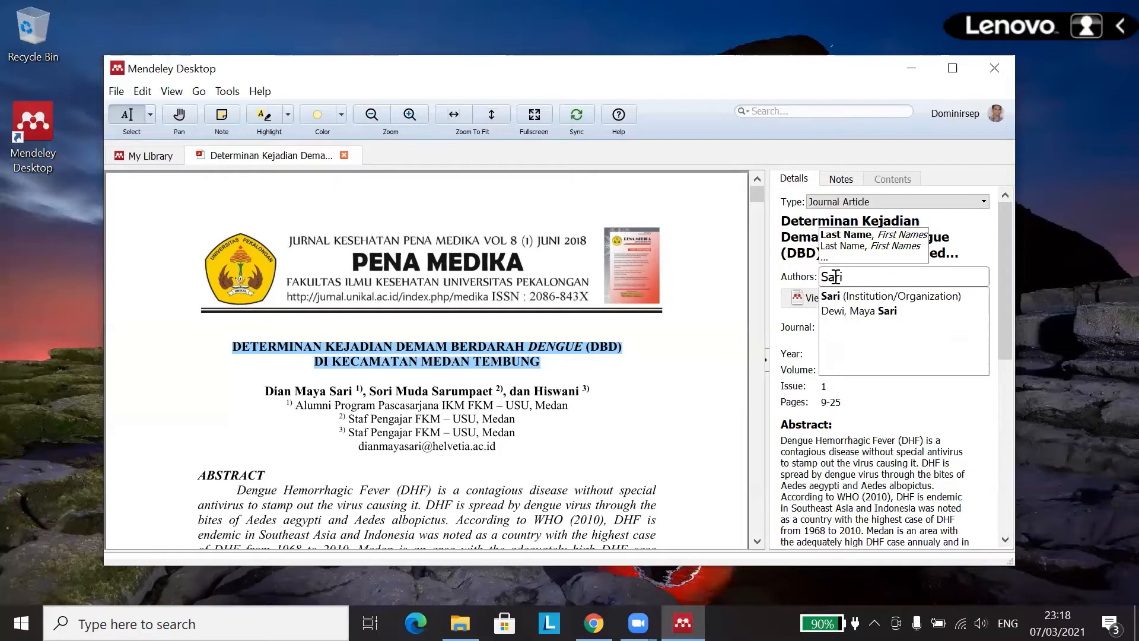
type(",")
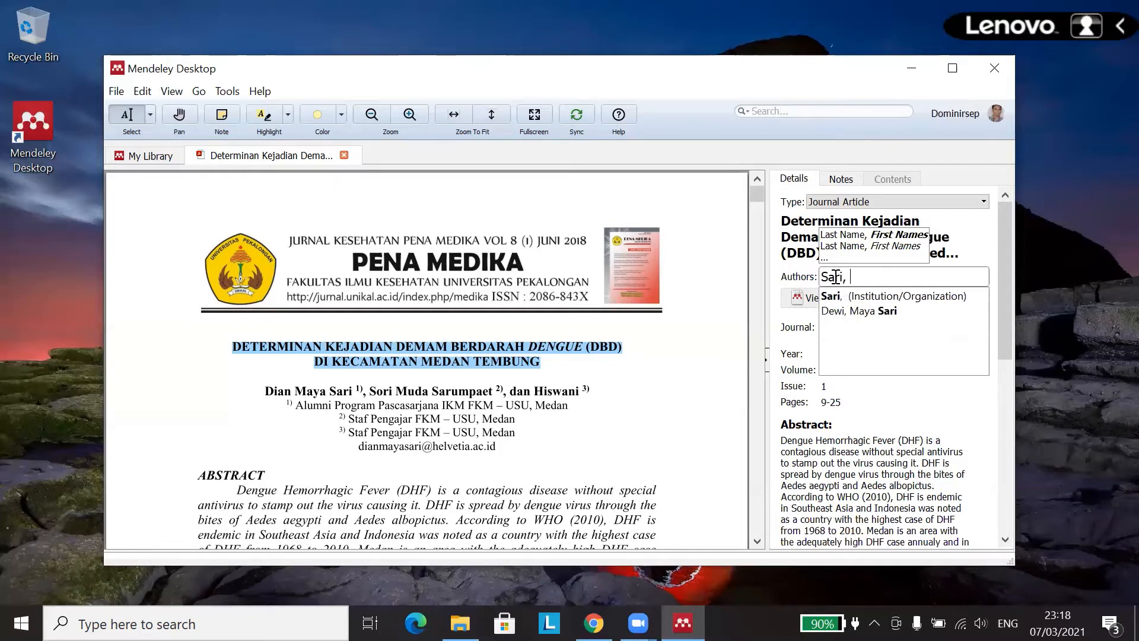
type(" Dian ")
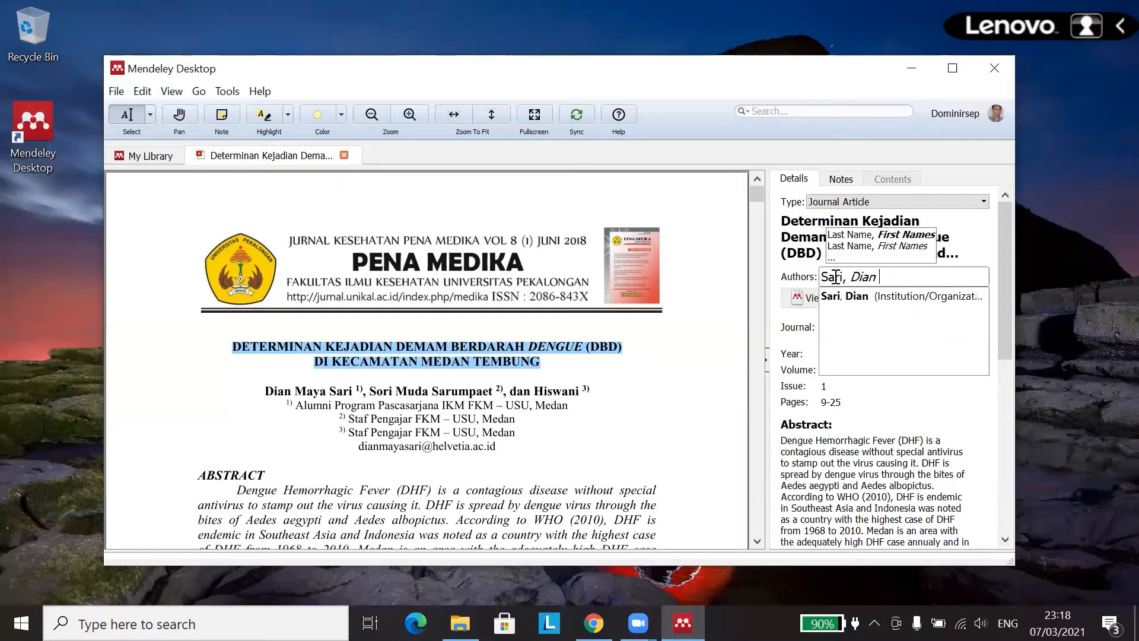
type("Maya")
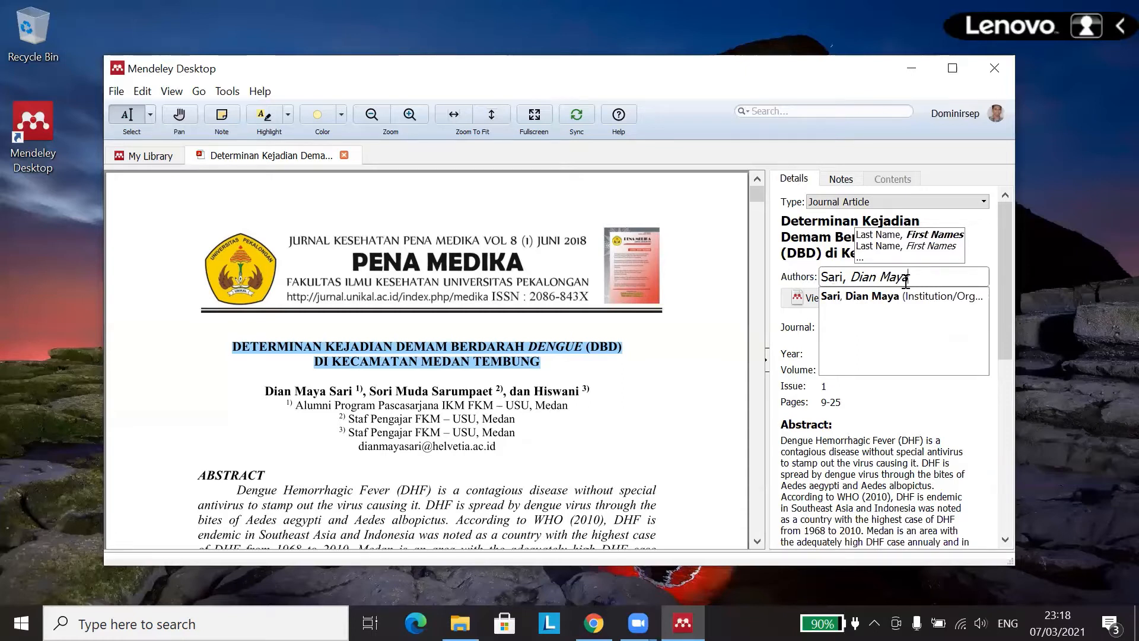
key("Return")
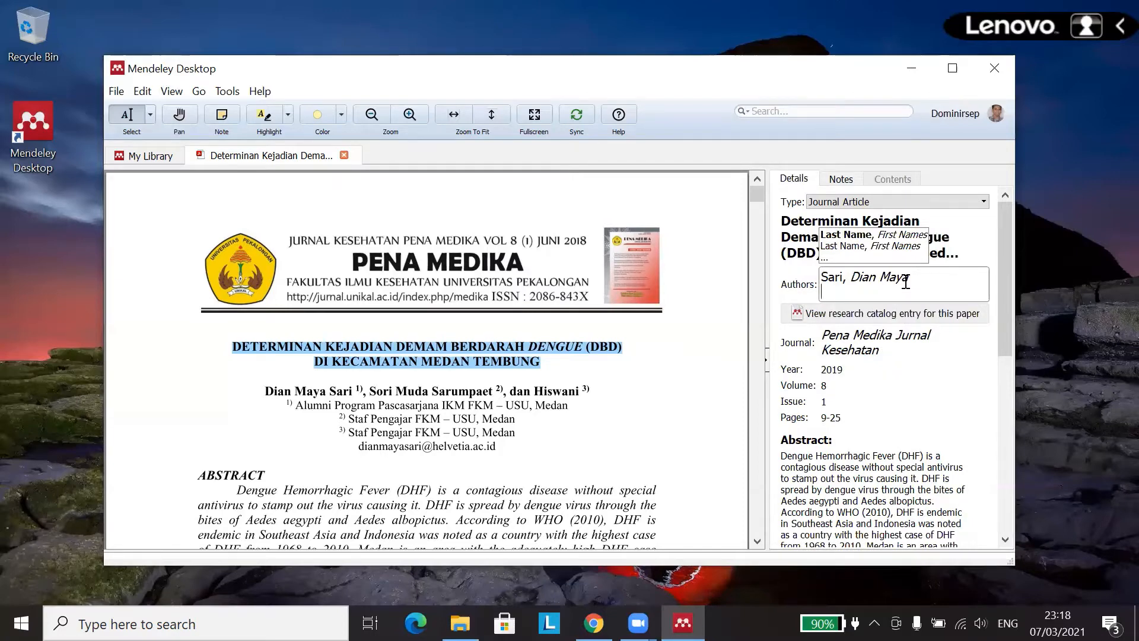
left_click_drag(369, 390, 491, 391)
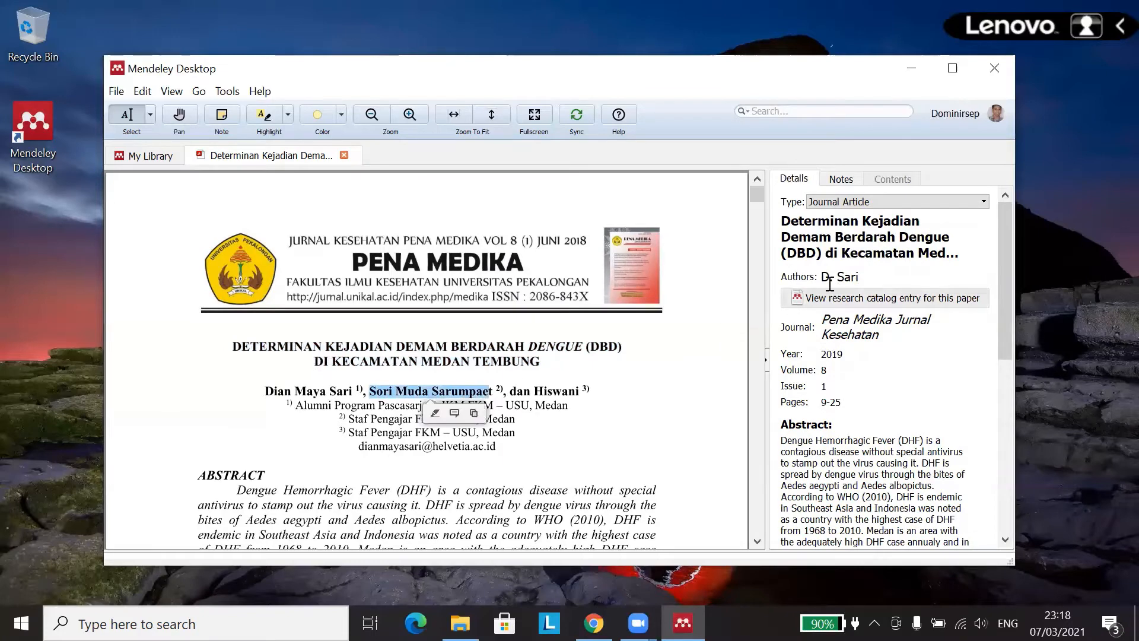
left_click(865, 276)
type("S")
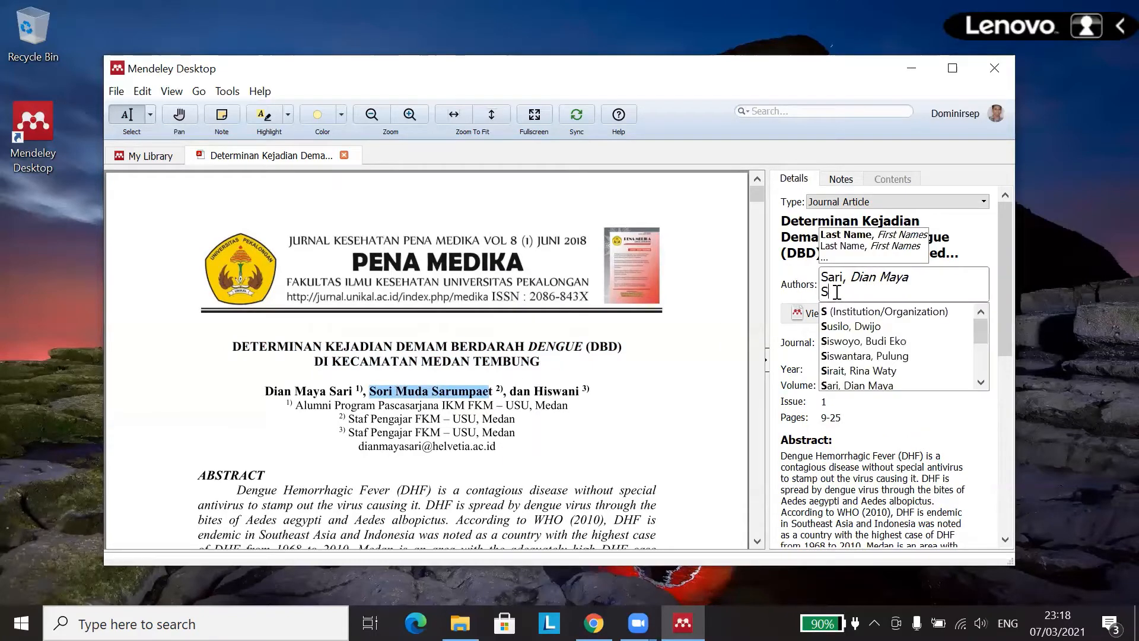
type("arumpae")
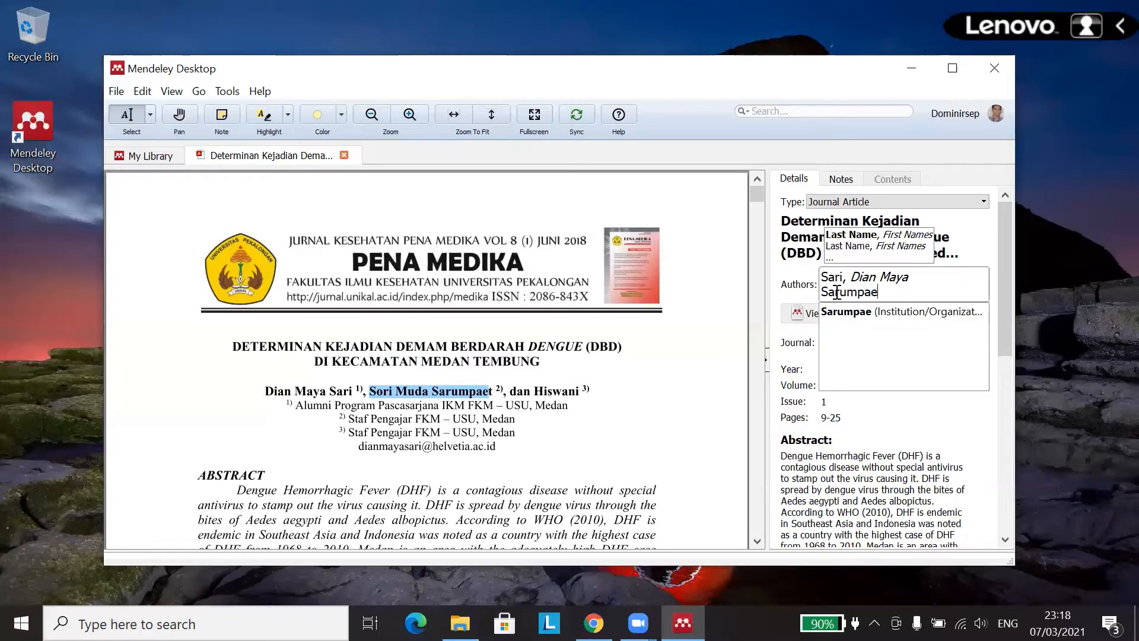
type("t,")
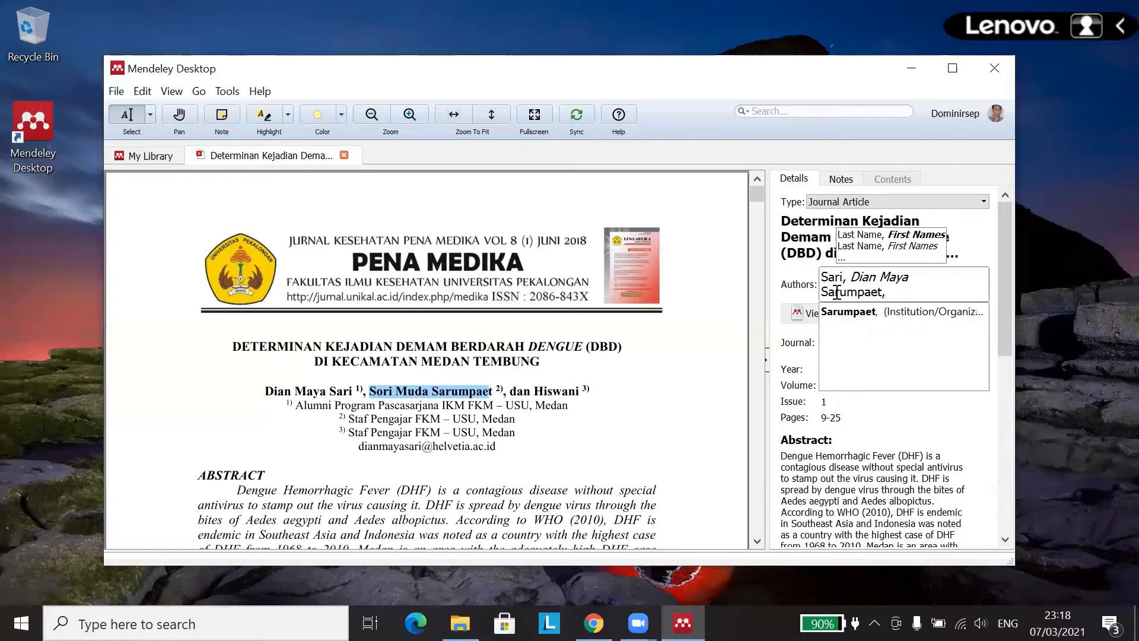
type(" So")
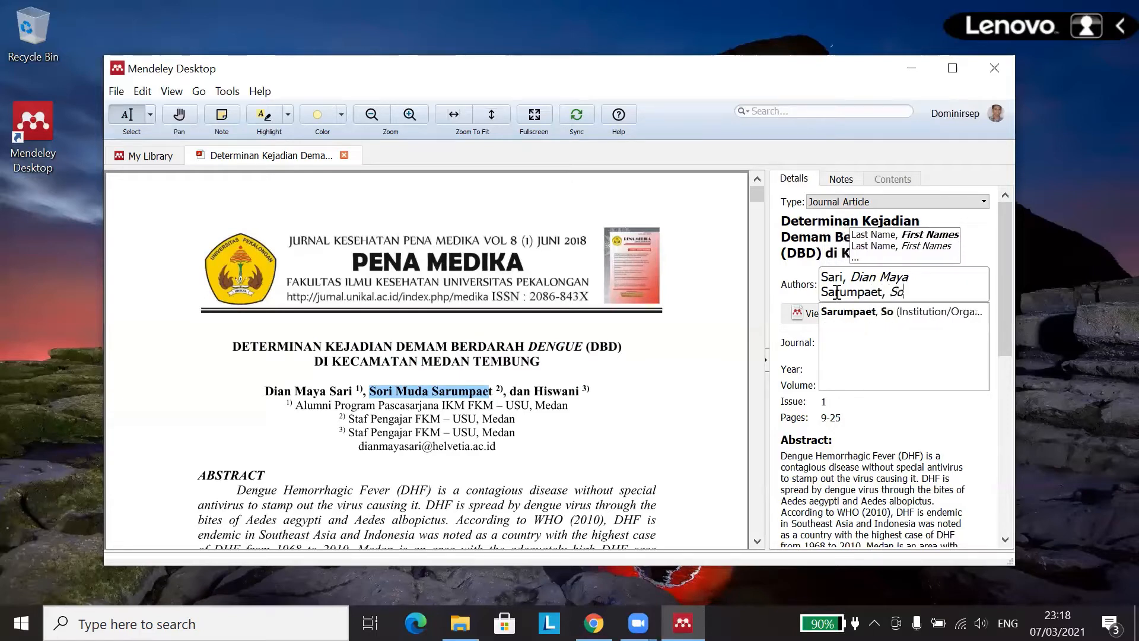
type("ri Muda")
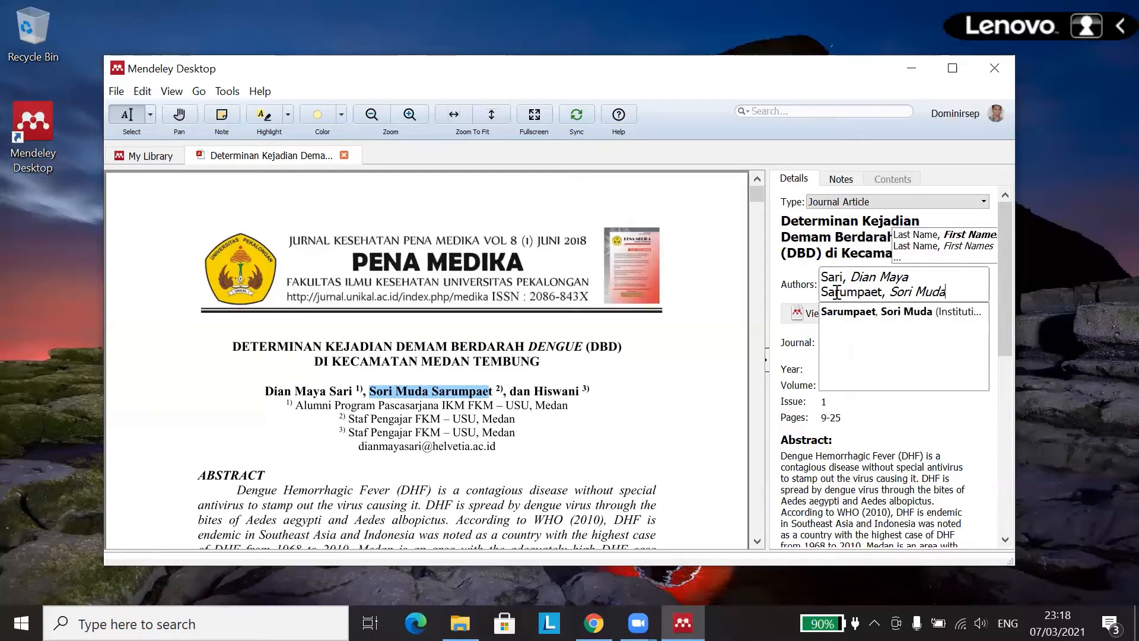
key("Return")
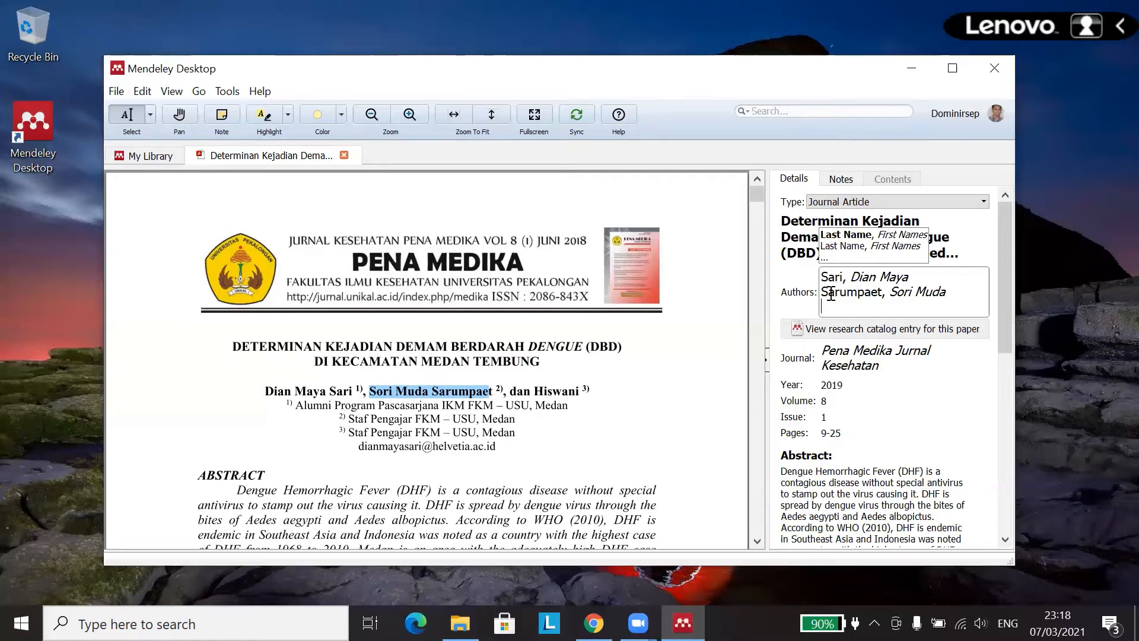
Step: Add the third author as a single name and save the three-author list
left_click_drag(534, 391, 579, 390)
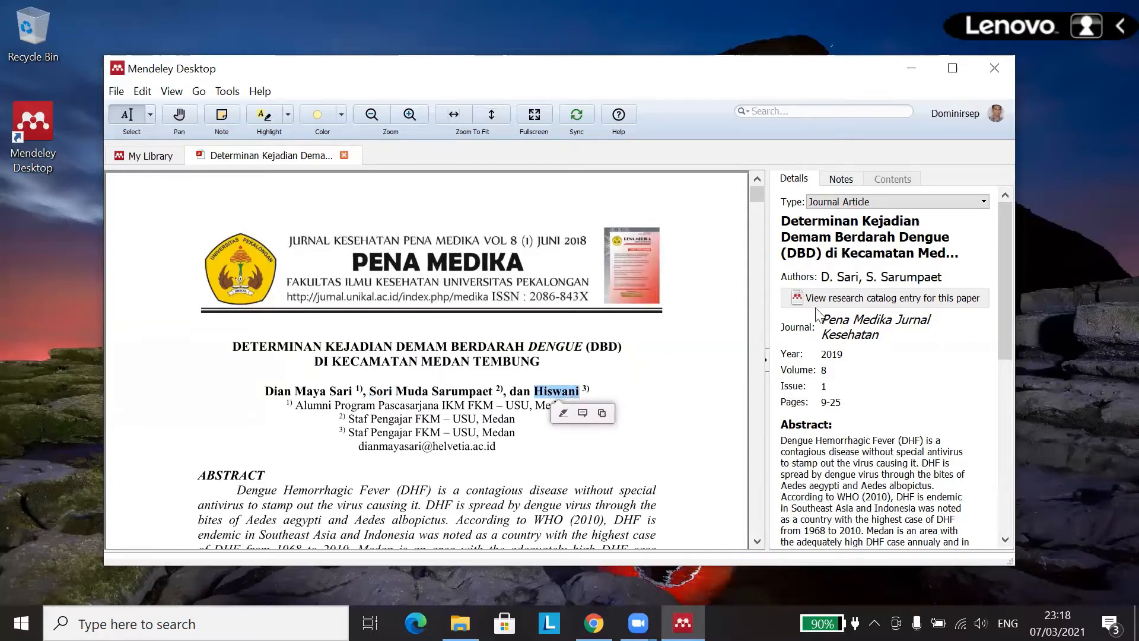
left_click(914, 279)
left_click(833, 305)
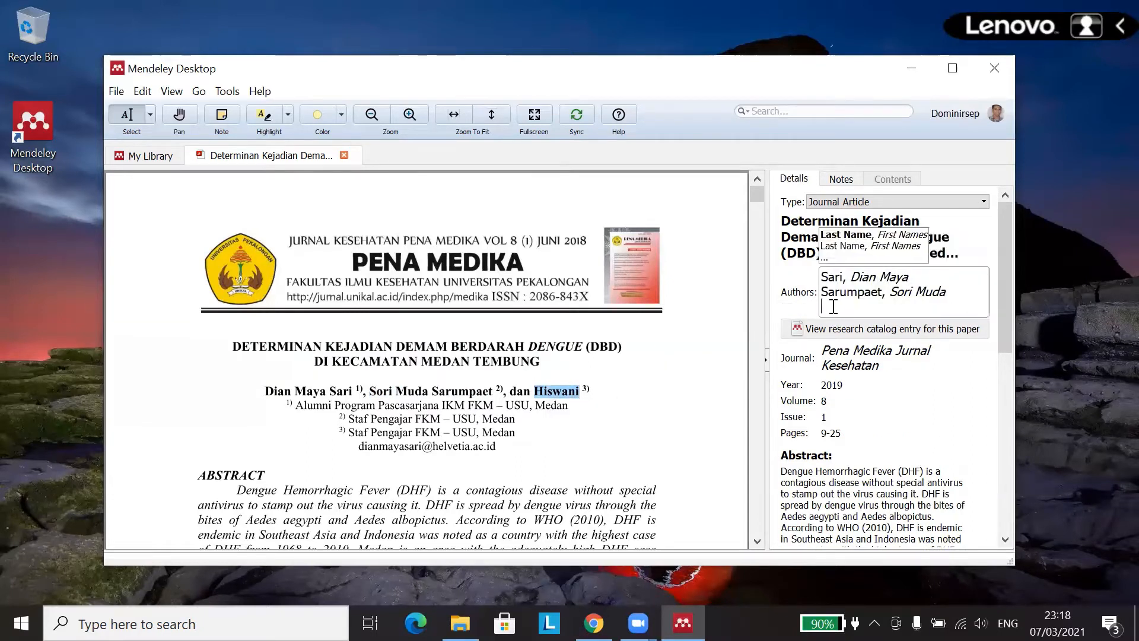
type("His")
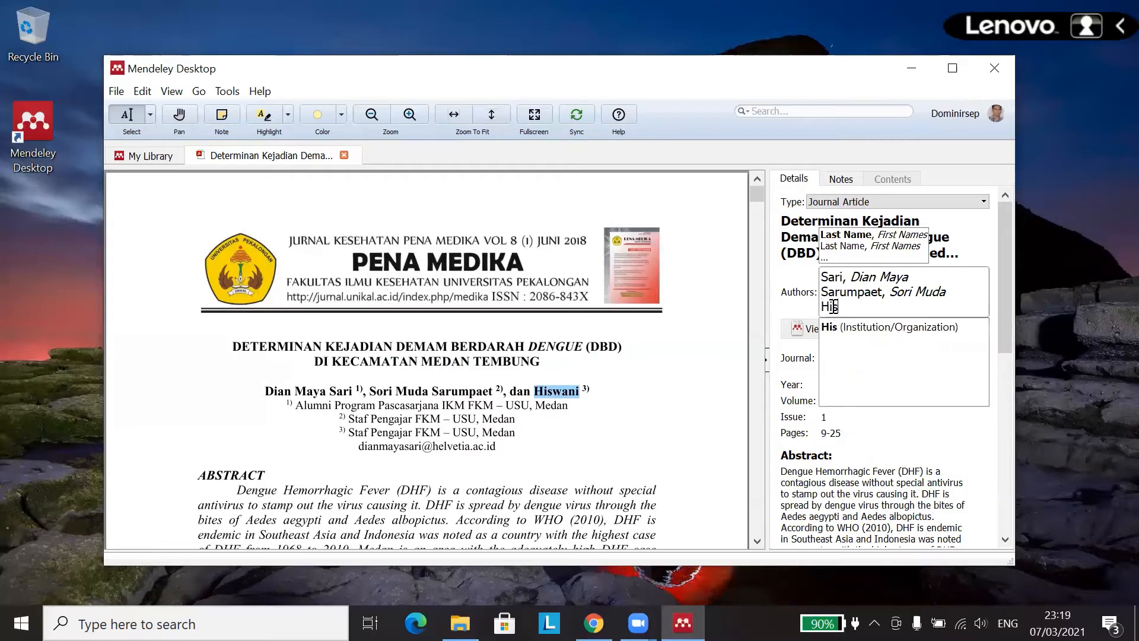
type("wani")
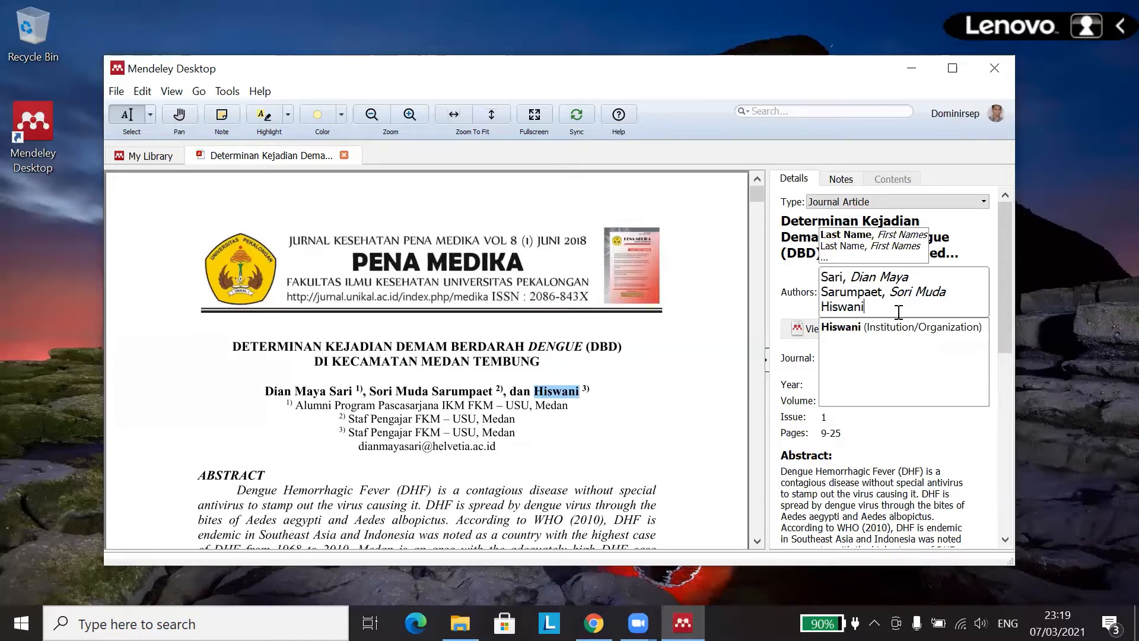
left_click(795, 307)
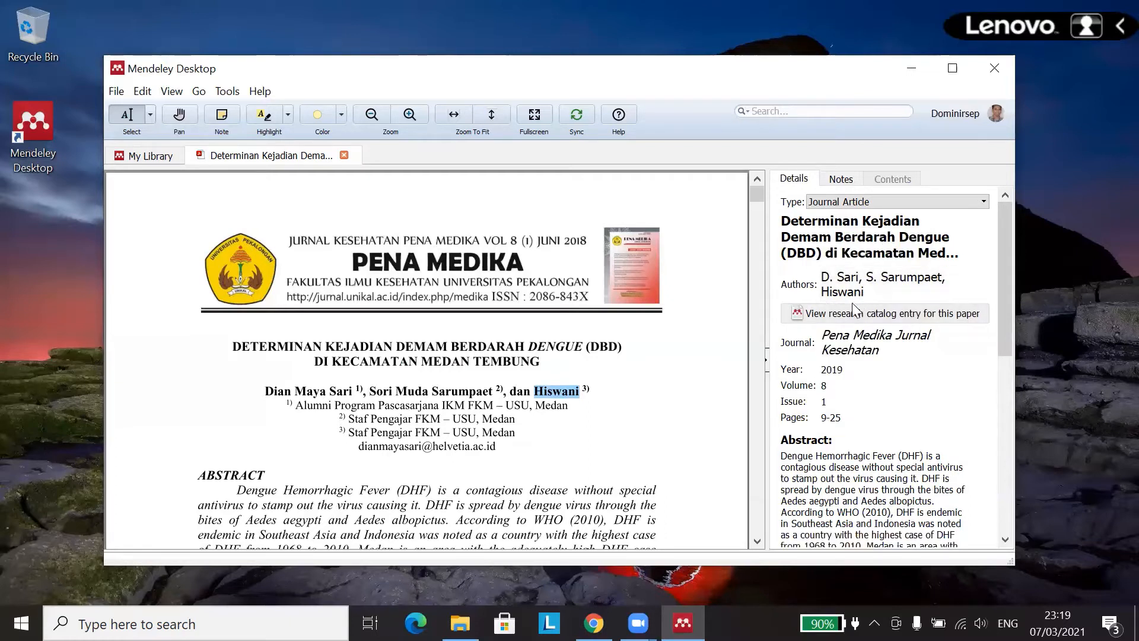
Step: Replace 'Pena Medika Jurnal Kesehatan' with 'Jurnal Kesehatan Pena Medika' in the Journal field
left_click(845, 336)
left_click_drag(879, 351, 801, 335)
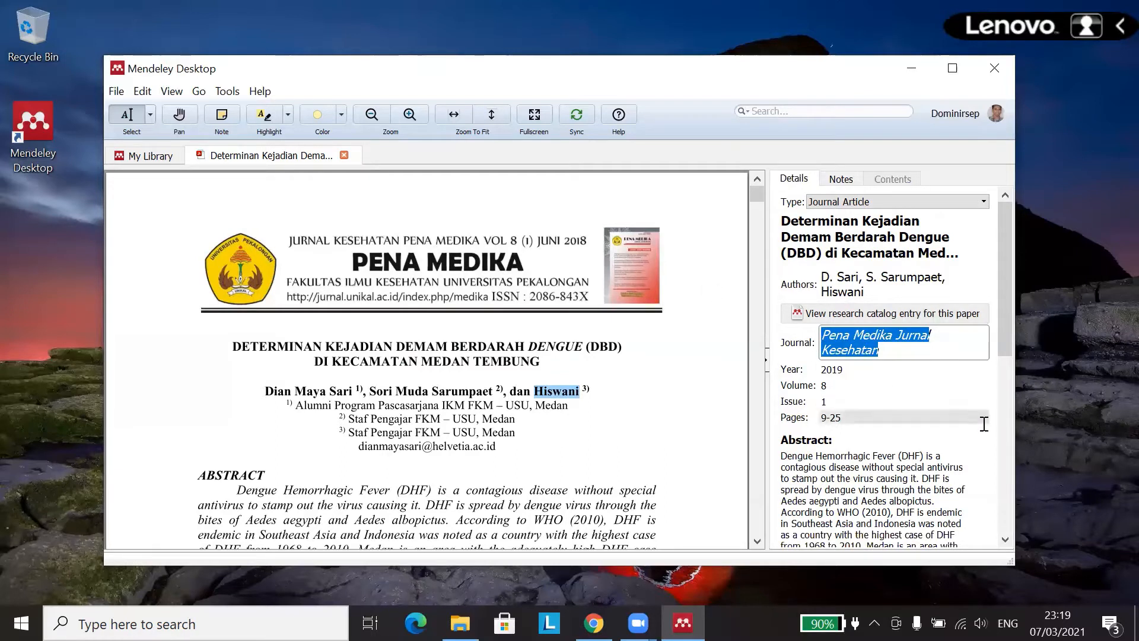
type("Jurnal")
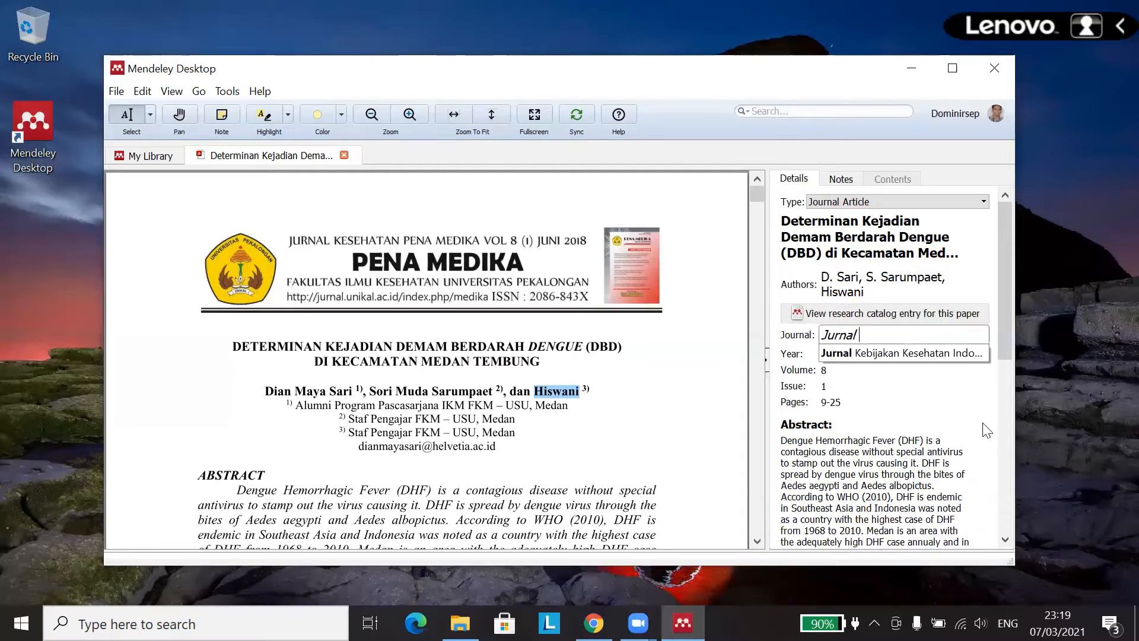
type(" Kesehatan P")
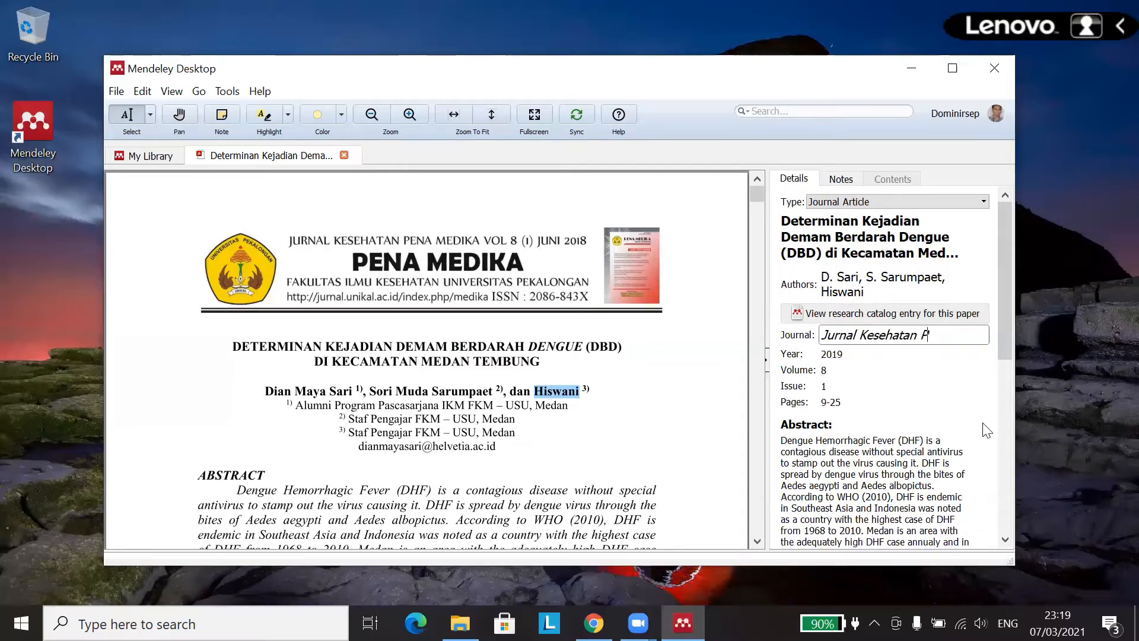
type("ena Mediak")
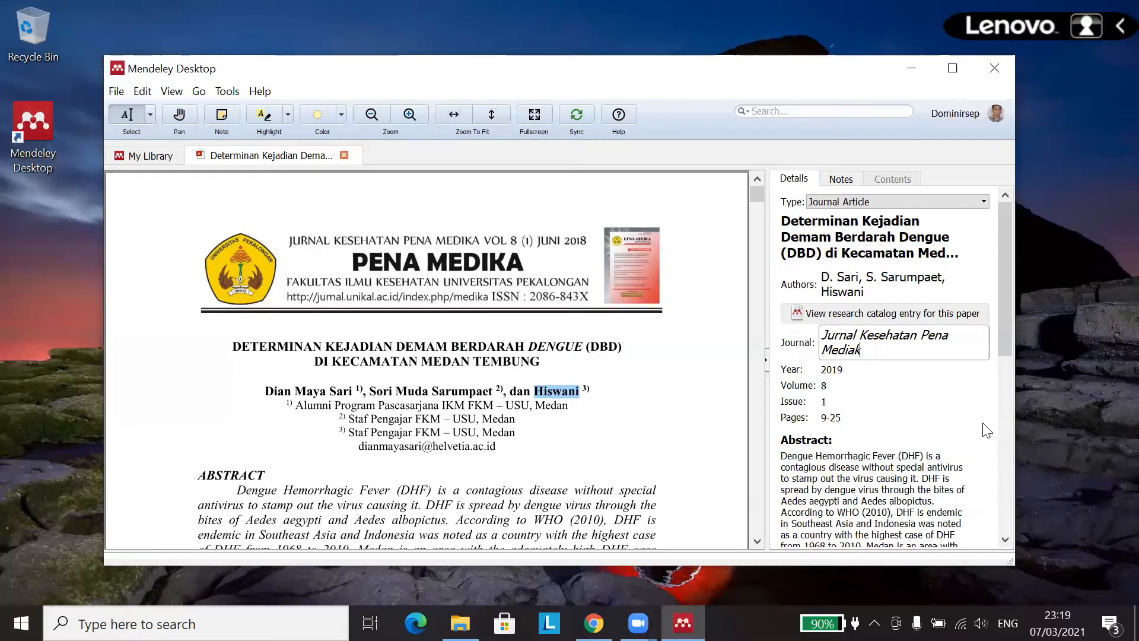
key("BackSpace")
key("BackSpace")
type("ka")
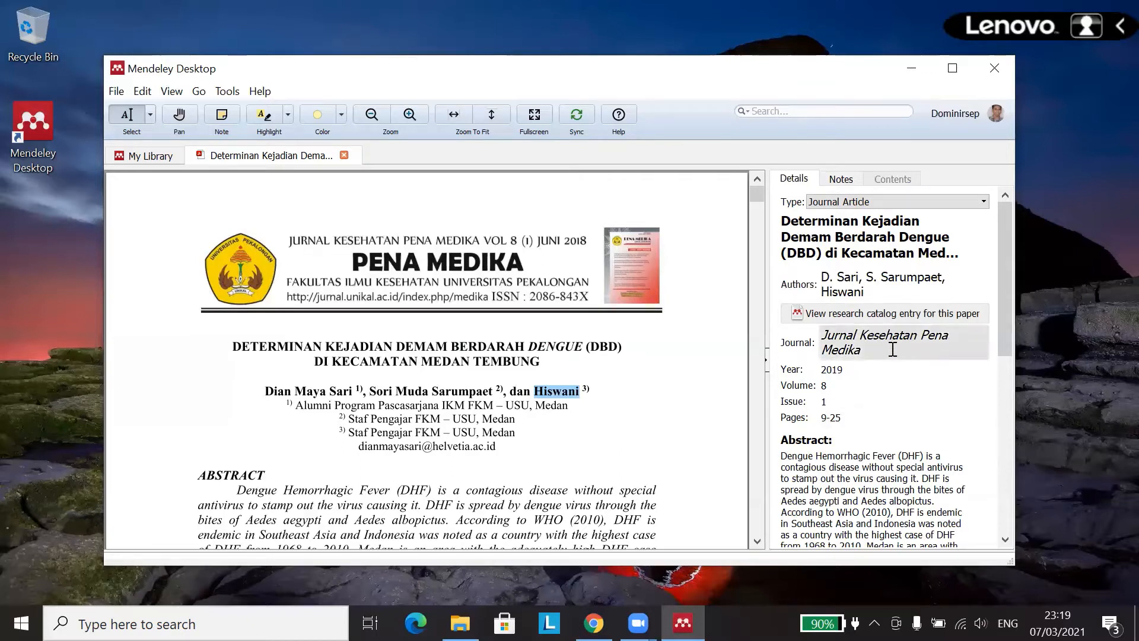
key("Return")
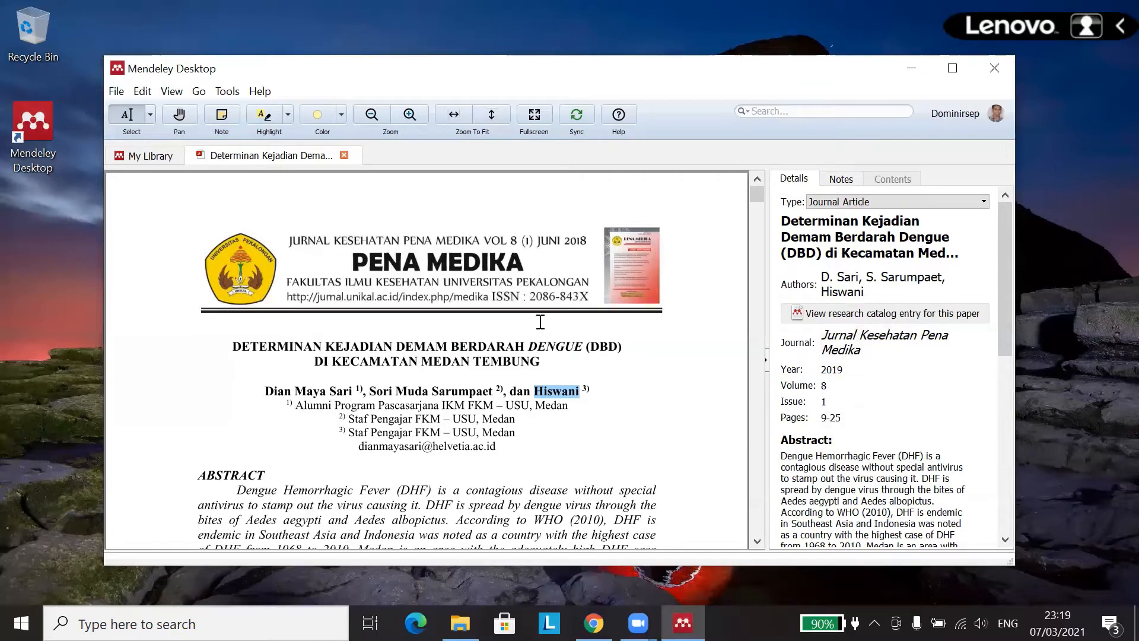
Step: Change the publication year to 2018
left_click(567, 237)
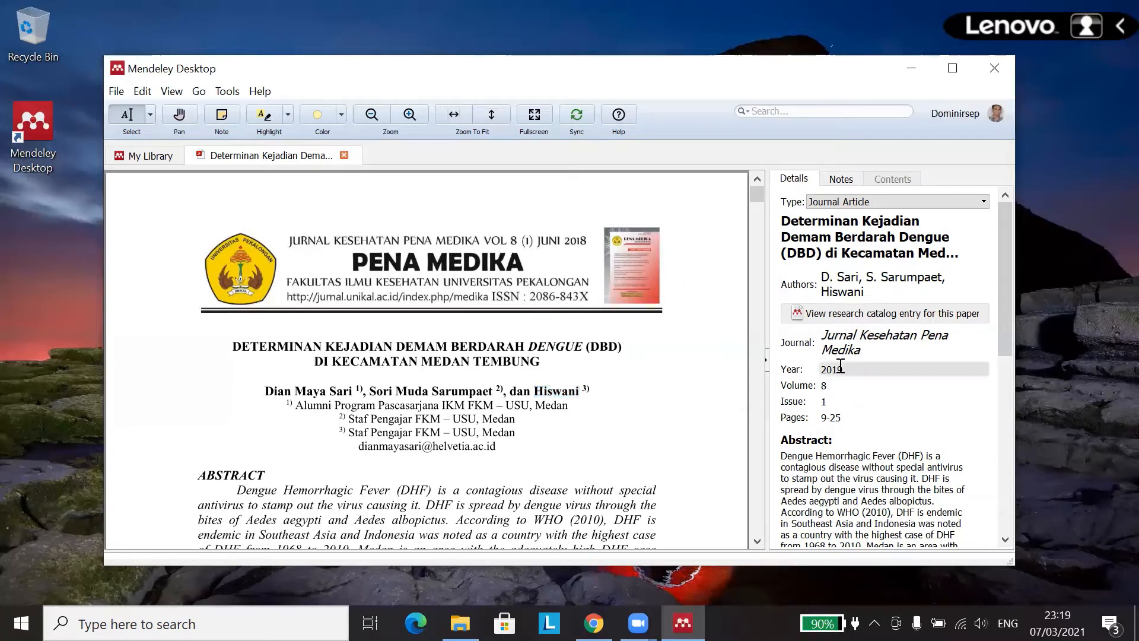
left_click(858, 374)
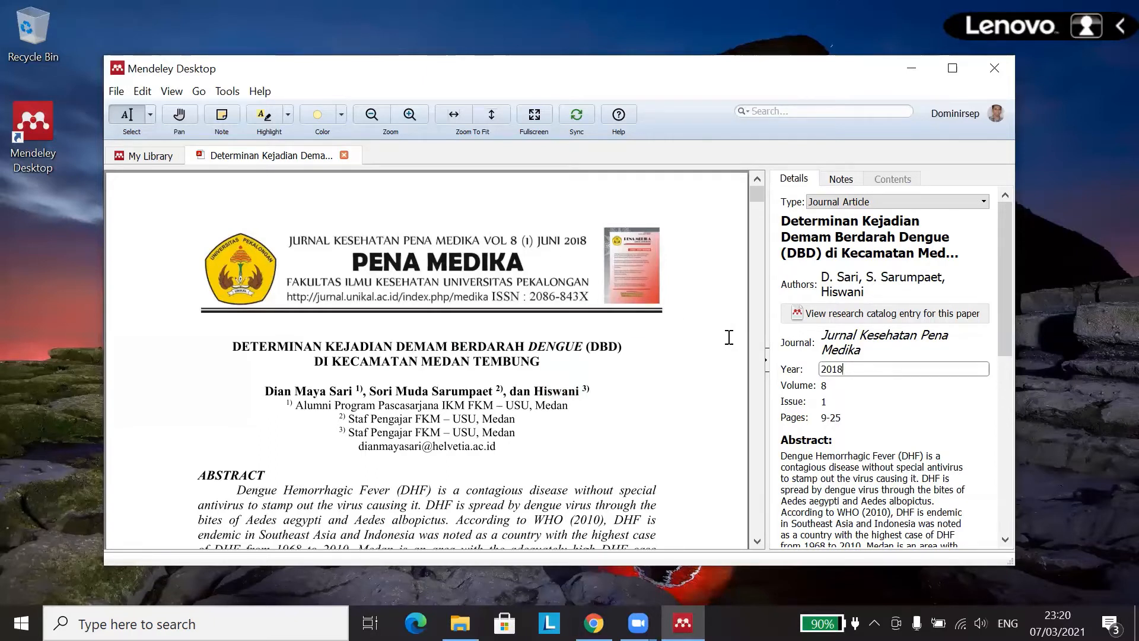
left_click(828, 386)
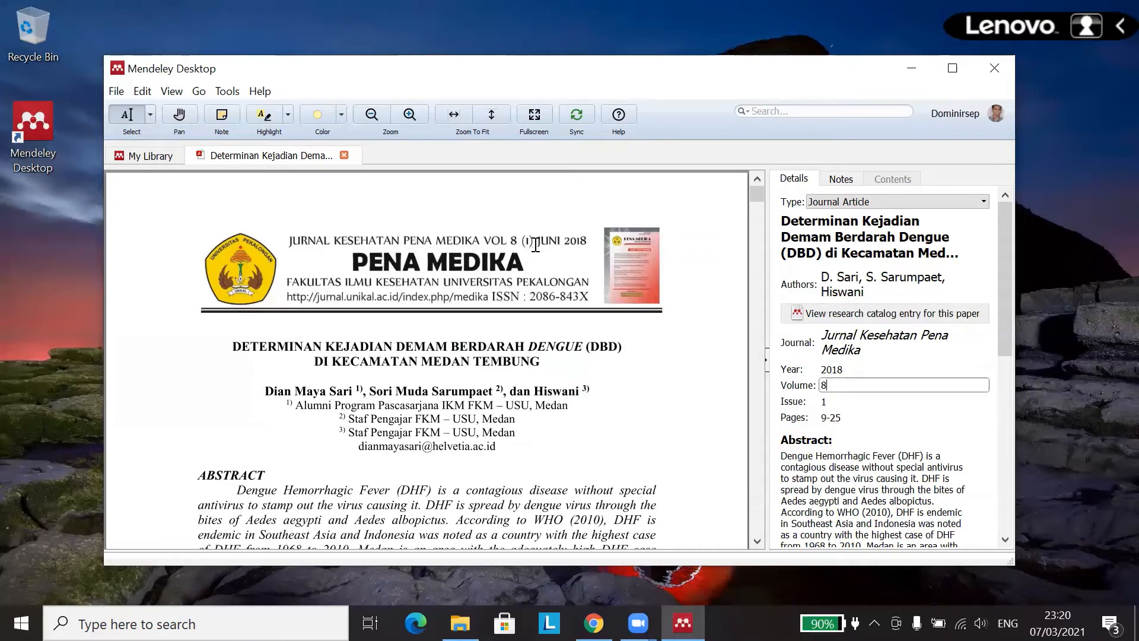
Step: Check volume 8, issue 1 and pages 9-25 against the PDF header
left_click(829, 399)
scroll(828, 365, "down", 2)
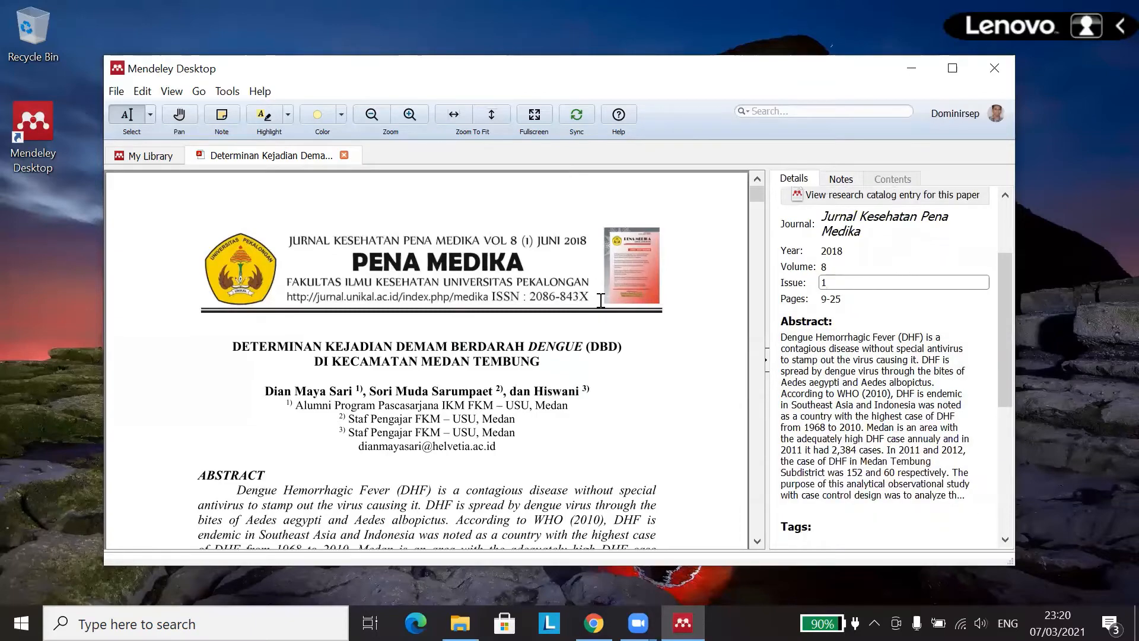
scroll(600, 301, "down", 10)
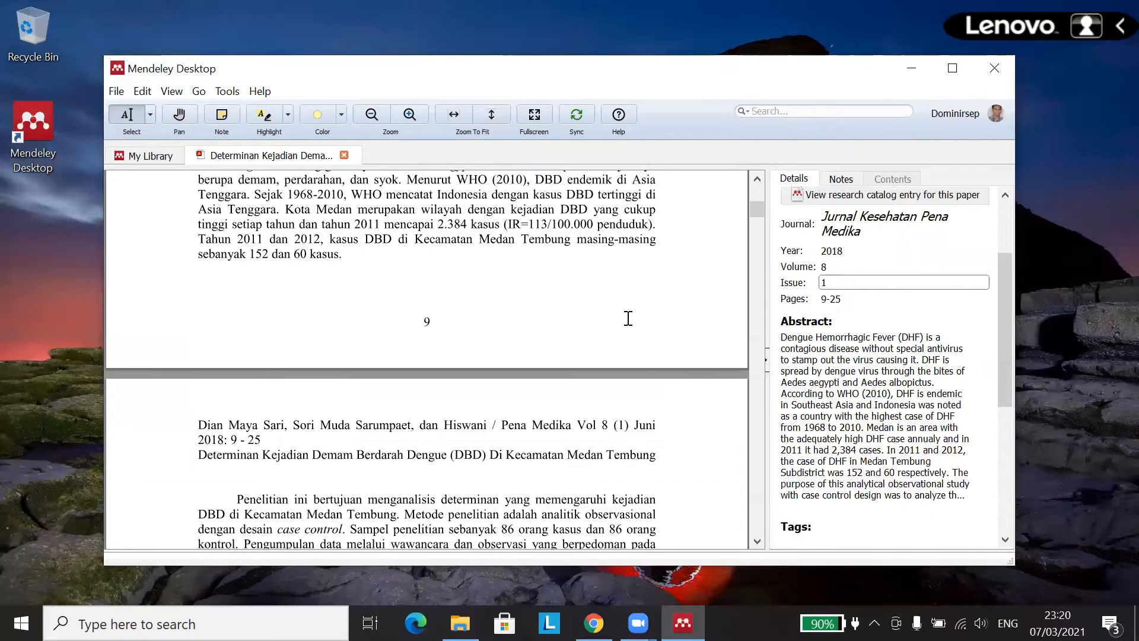
scroll(628, 319, "down", 7)
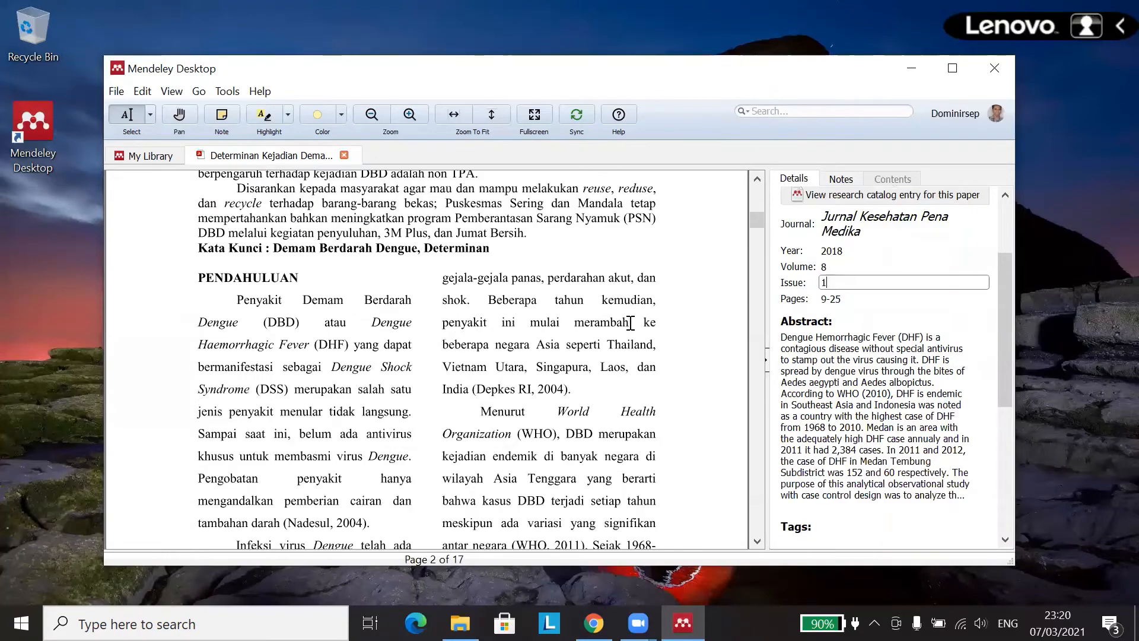
scroll(633, 313, "up", 6)
scroll(581, 304, "down", 3)
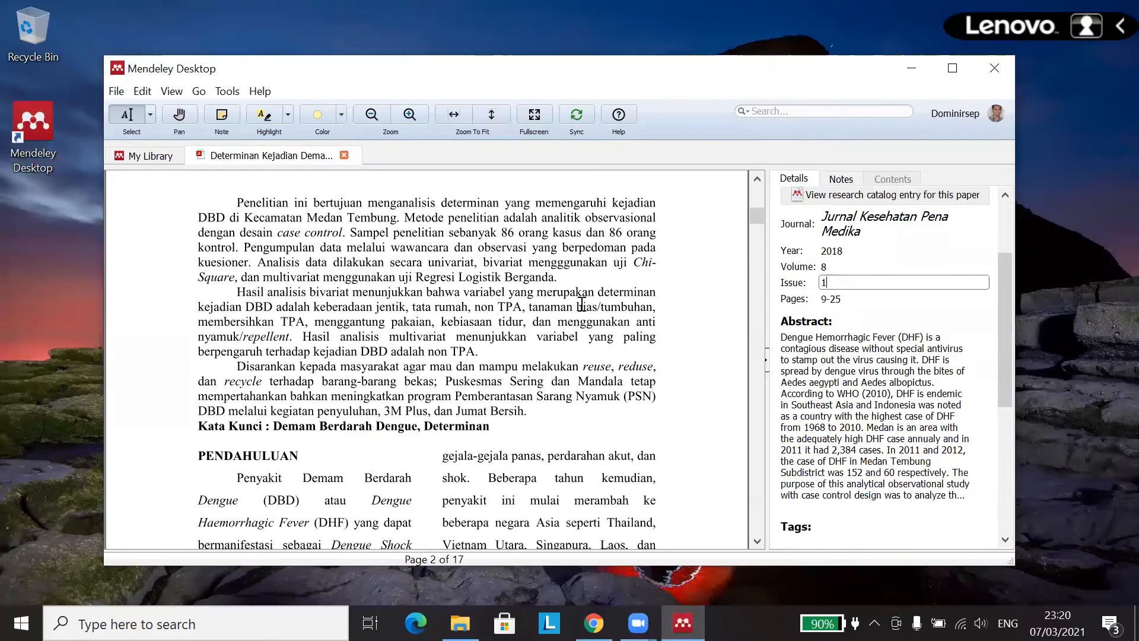
scroll(709, 291, "up", 5)
scroll(618, 289, "up", 3)
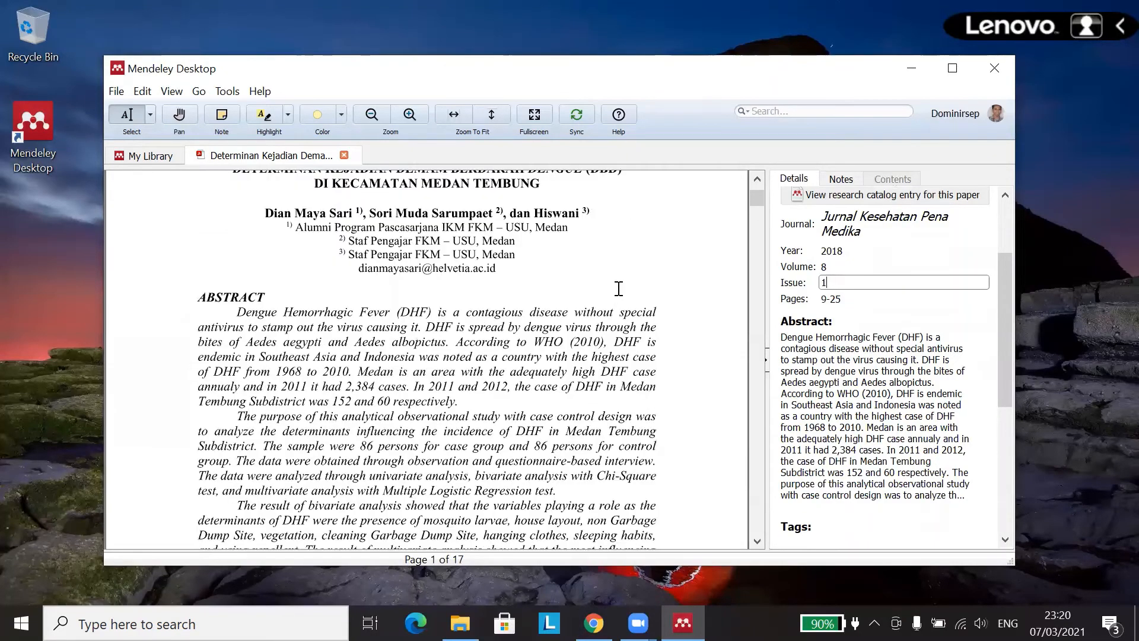
scroll(618, 288, "down", 7)
triple_click(442, 378)
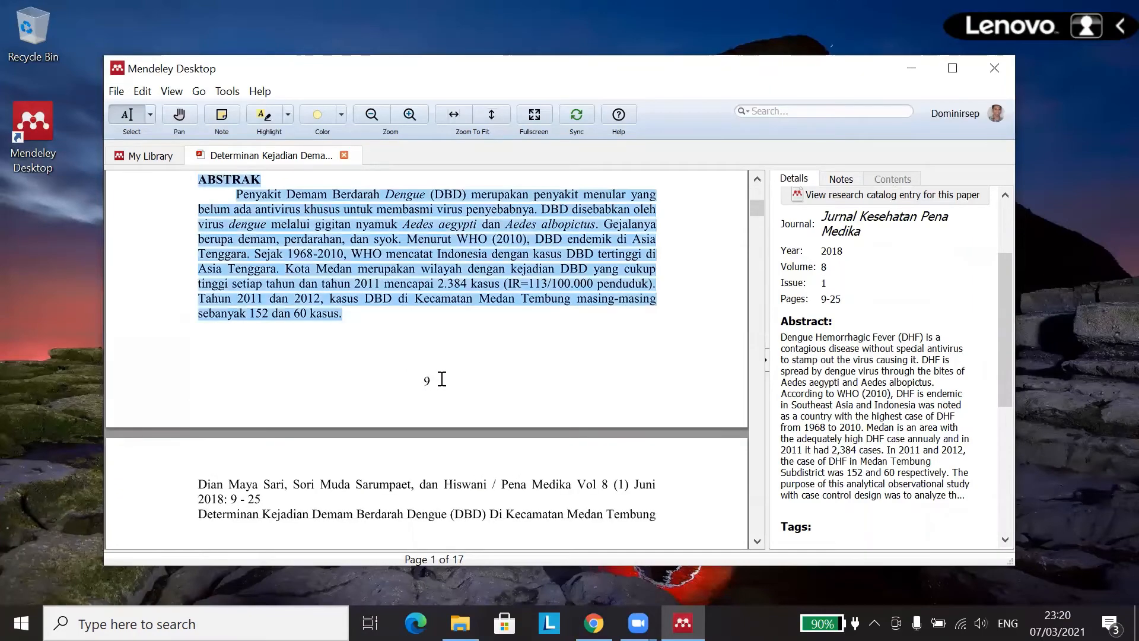
mouse_move(758, 209)
left_mouse_down()
mouse_move(763, 535)
mouse_move(753, 219)
left_mouse_up()
left_click(851, 297)
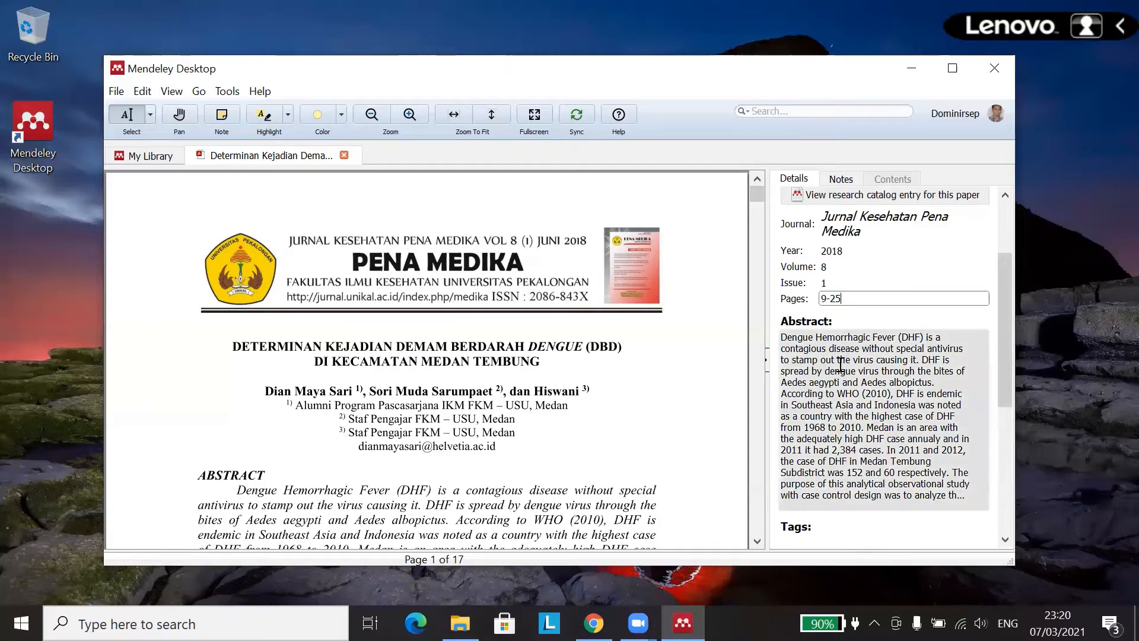
Step: Compare the stored abstract against the PDF's English abstract
scroll(844, 363, "down", 2)
scroll(659, 355, "down", 3)
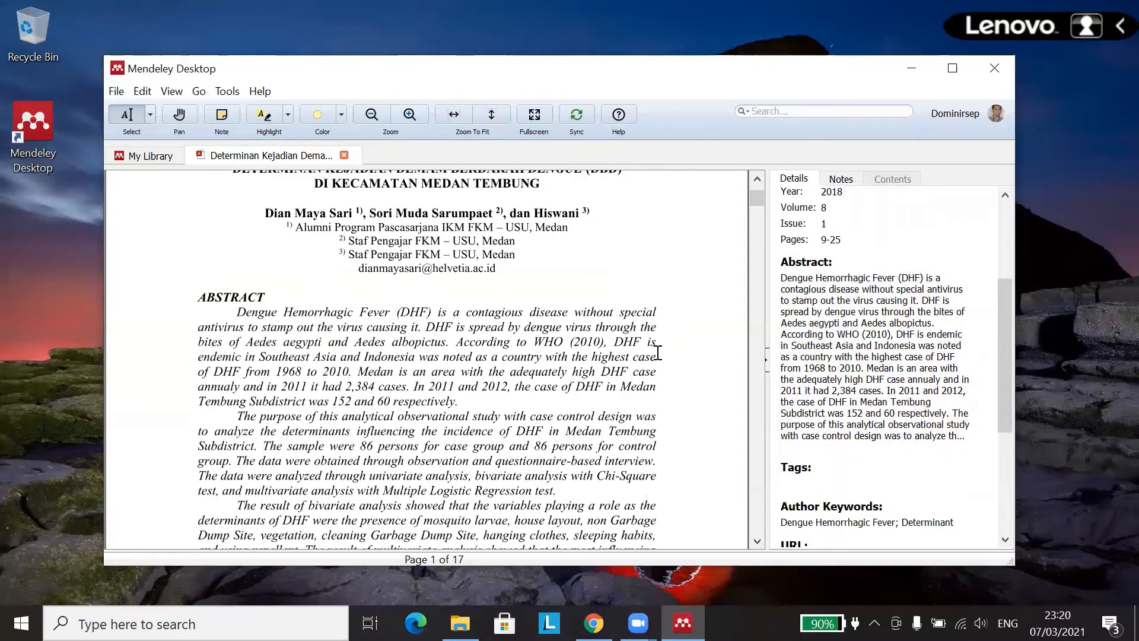
left_click(866, 283)
scroll(862, 292, "down", 5)
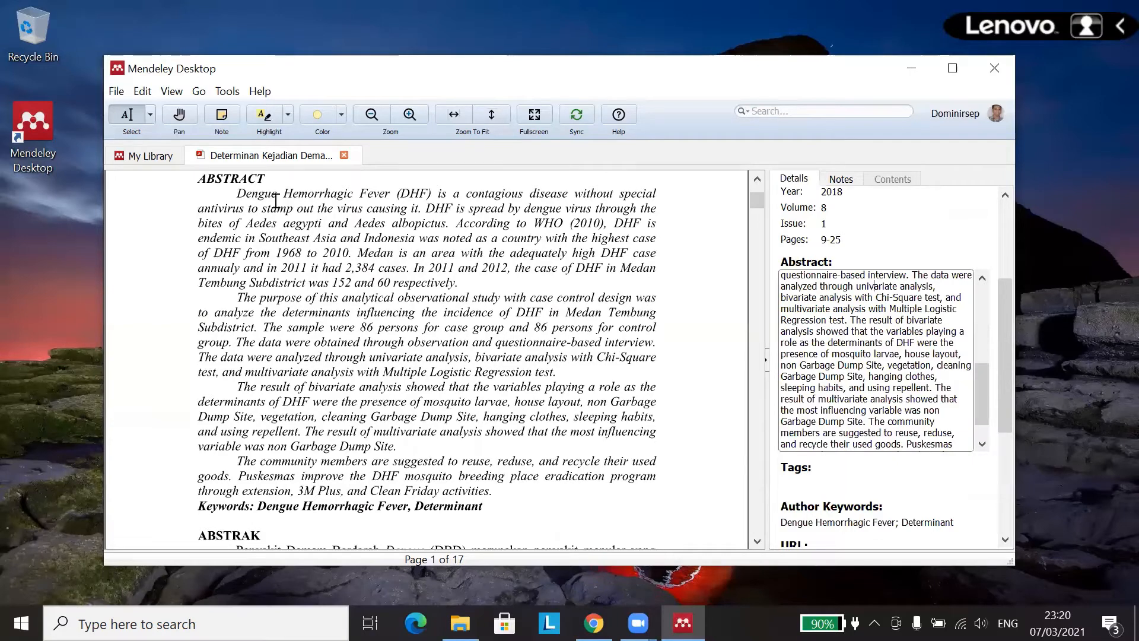
left_click_drag(237, 196, 496, 491)
left_click_drag(902, 376, 894, 385)
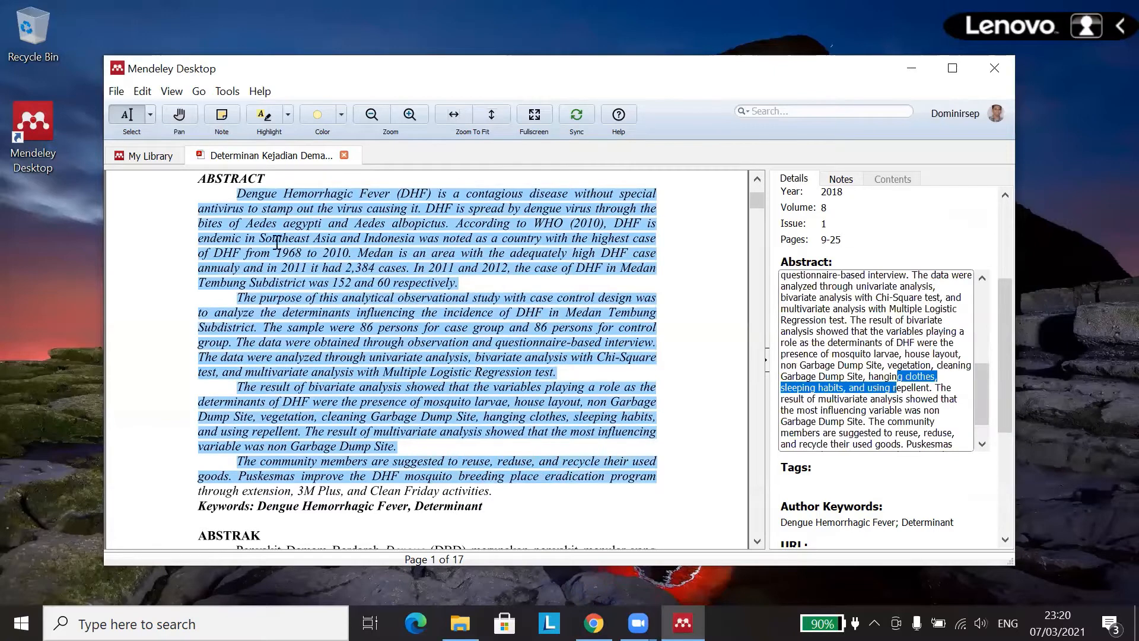
left_click(852, 319)
scroll(855, 327, "down", 2)
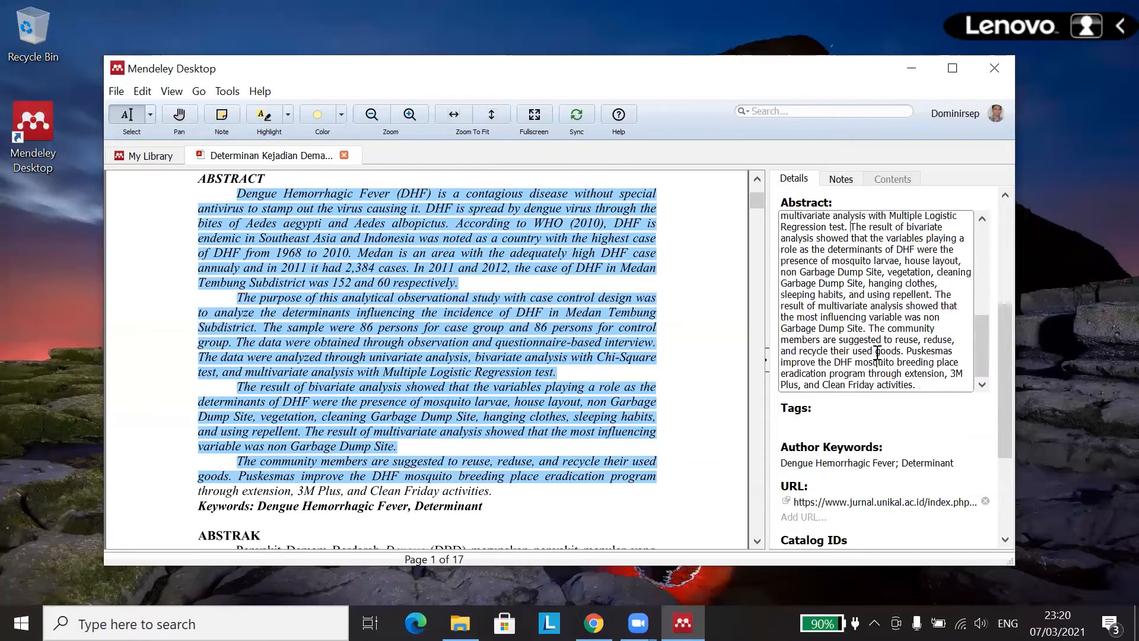
left_click(491, 490)
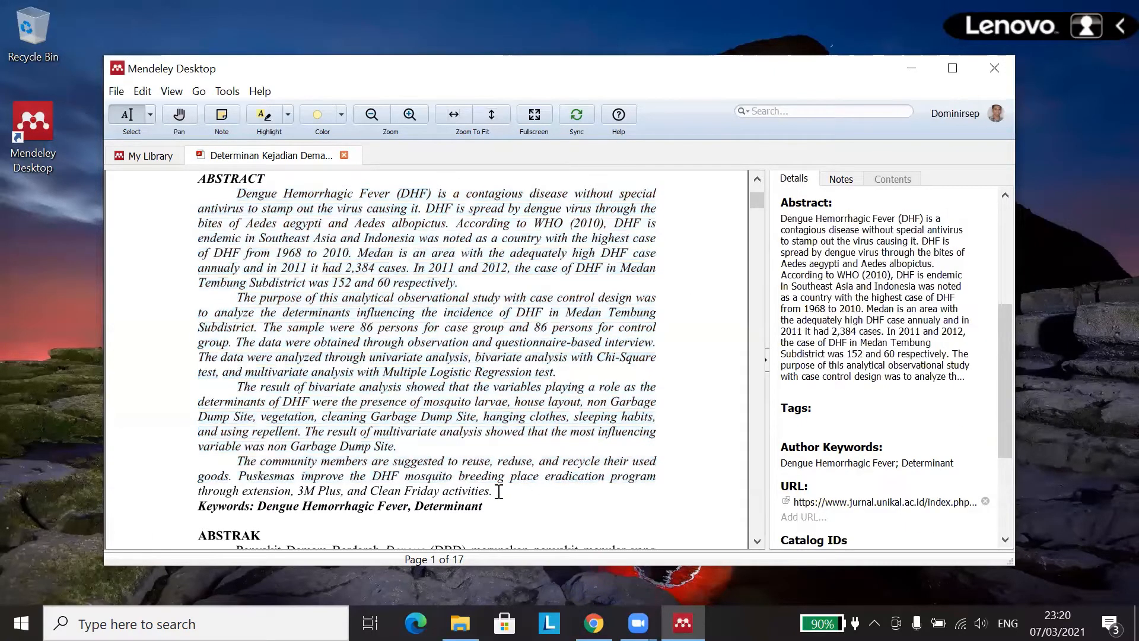
left_click_drag(460, 477, 656, 477)
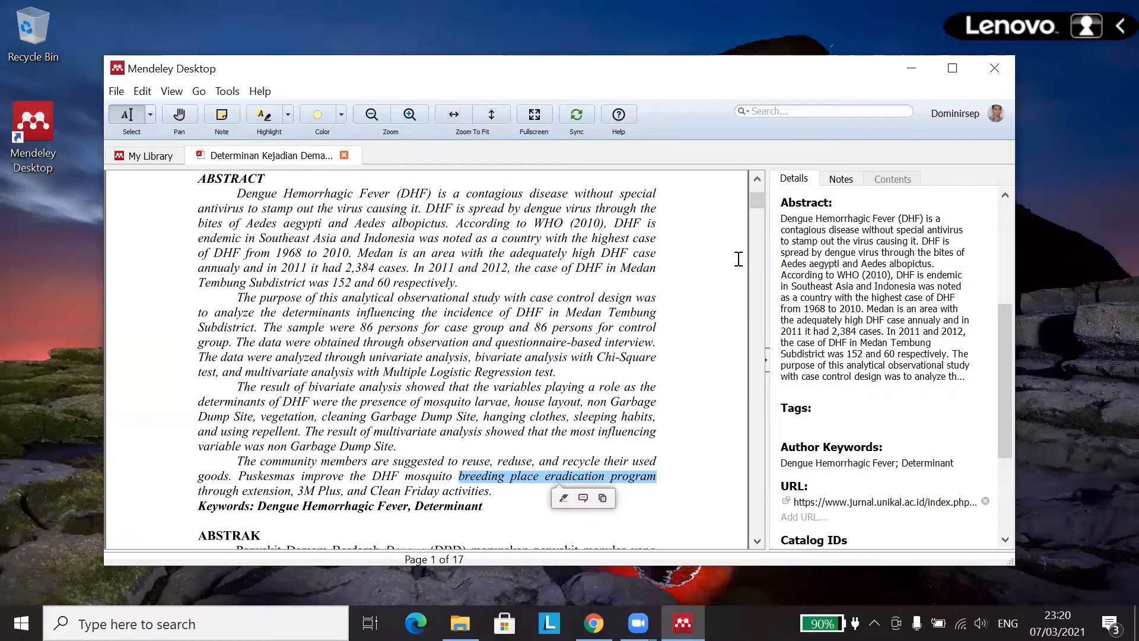
Step: Scroll down the Details pane to the Tags field and start adding a tag
scroll(848, 277, "down", 1)
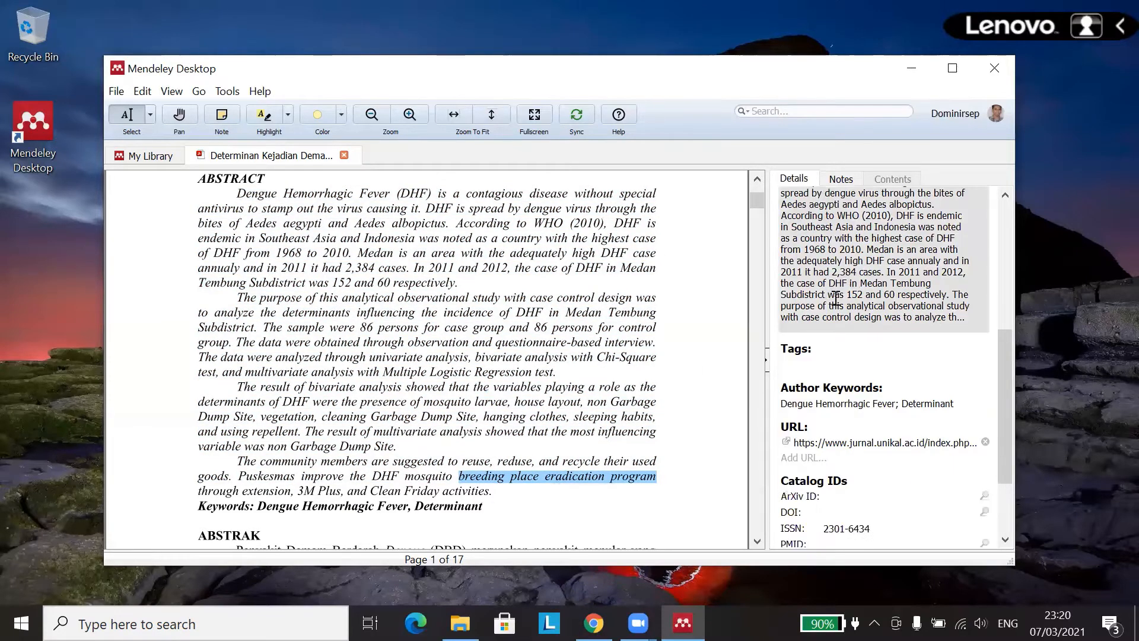
scroll(836, 297, "down", 1)
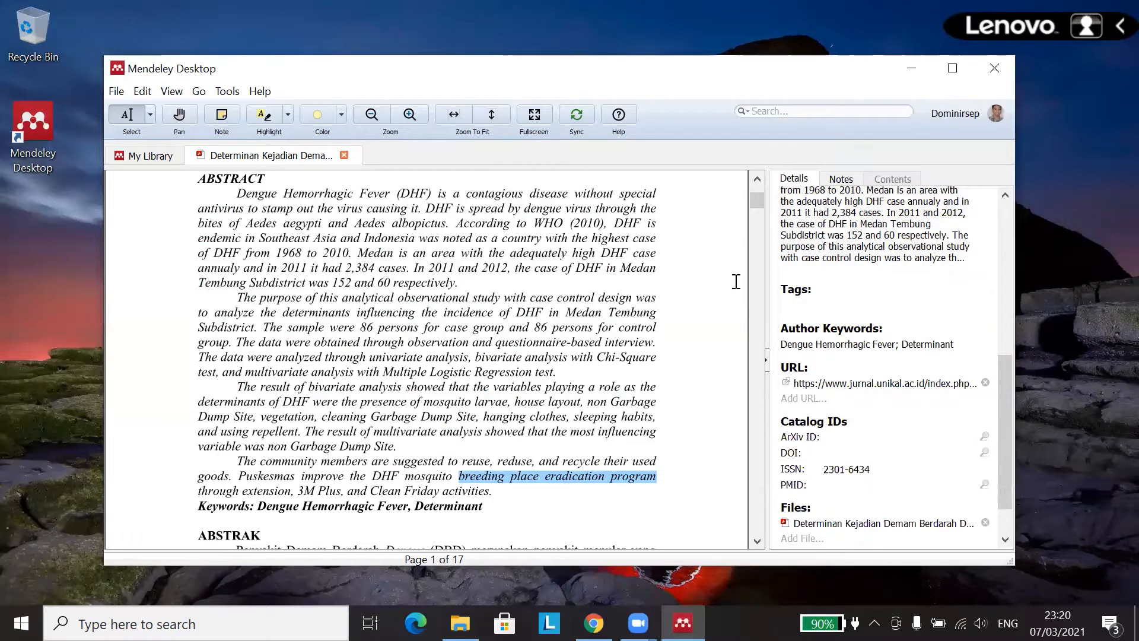
scroll(875, 252, "up", 2)
scroll(863, 273, "down", 1)
scroll(867, 285, "up", 1)
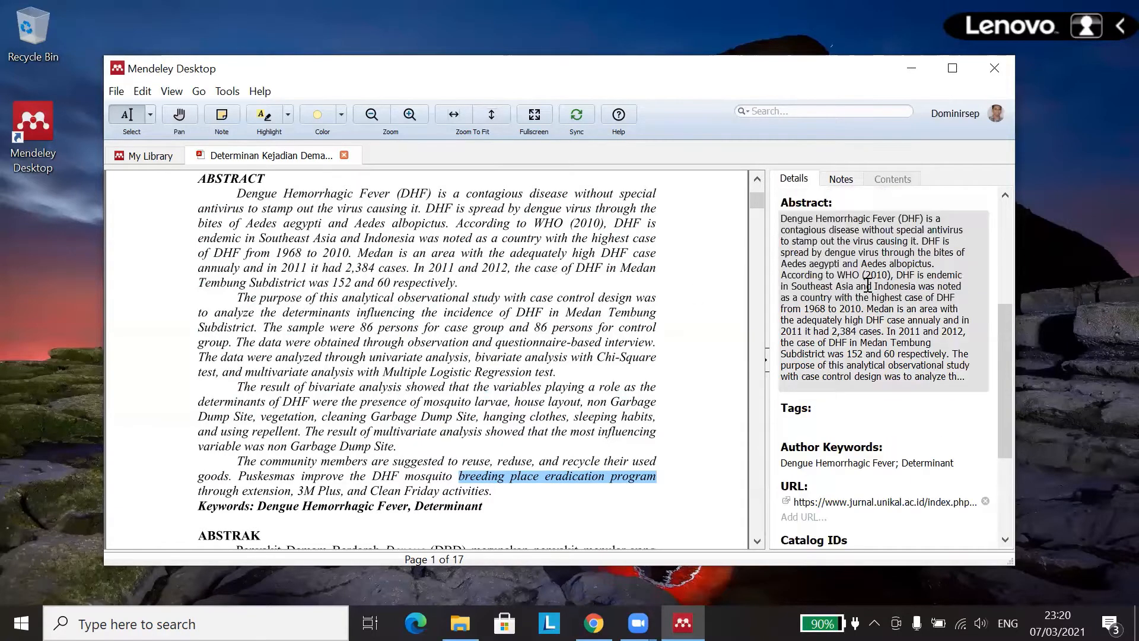
scroll(868, 285, "down", 2)
left_click(834, 305)
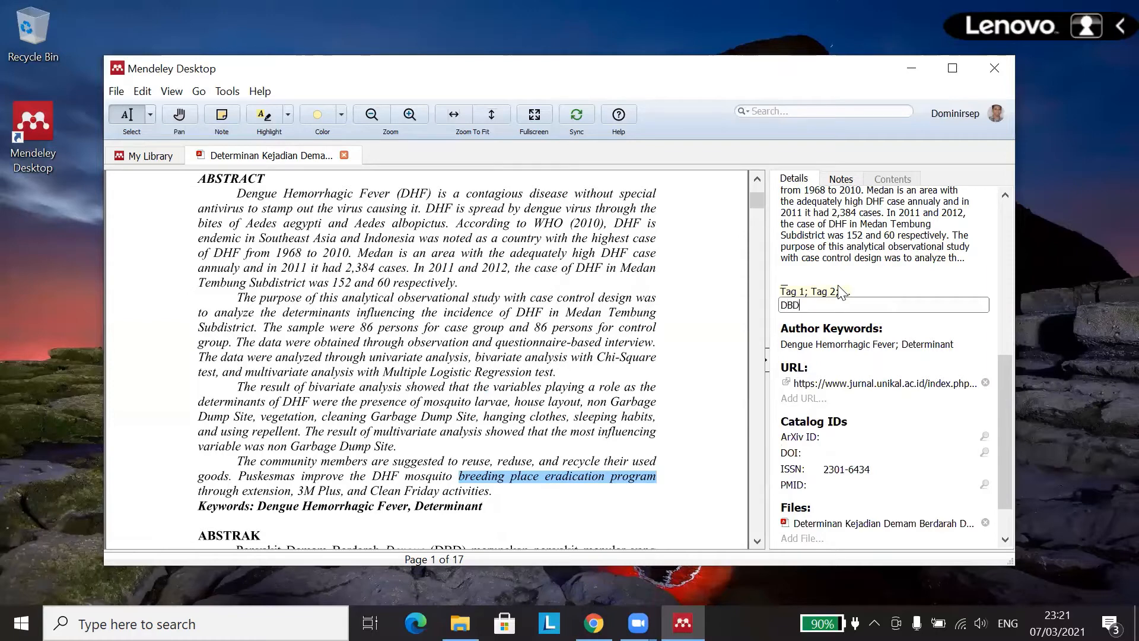
Step: Add the tag Determinan alongside DBD
scroll(472, 320, "up", 2)
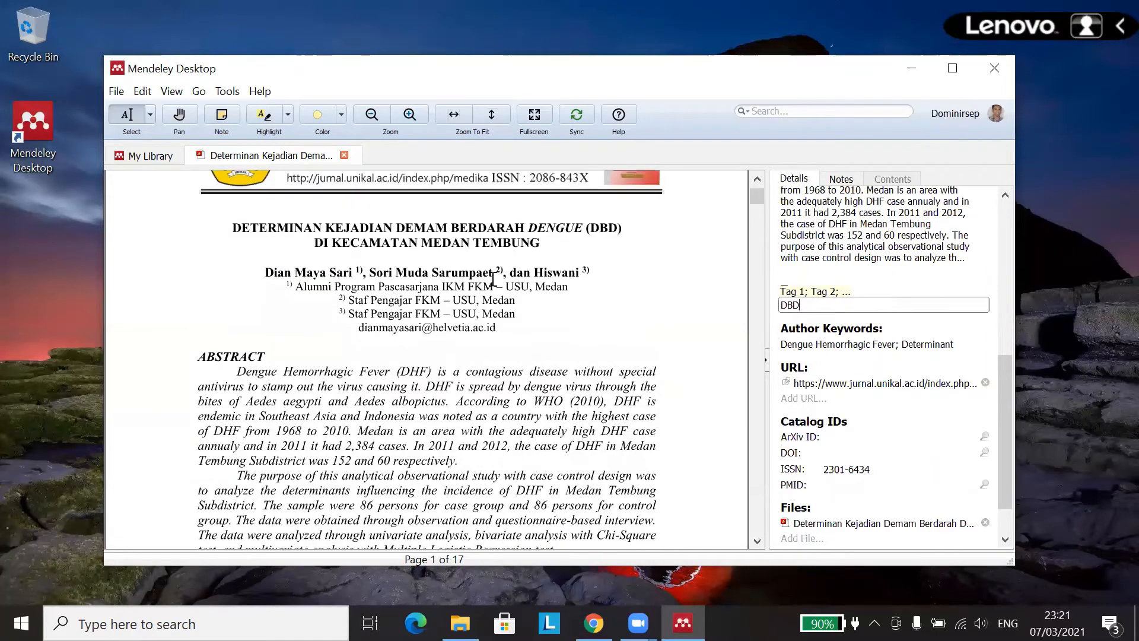
scroll(493, 279, "up", 1)
scroll(532, 283, "down", 1)
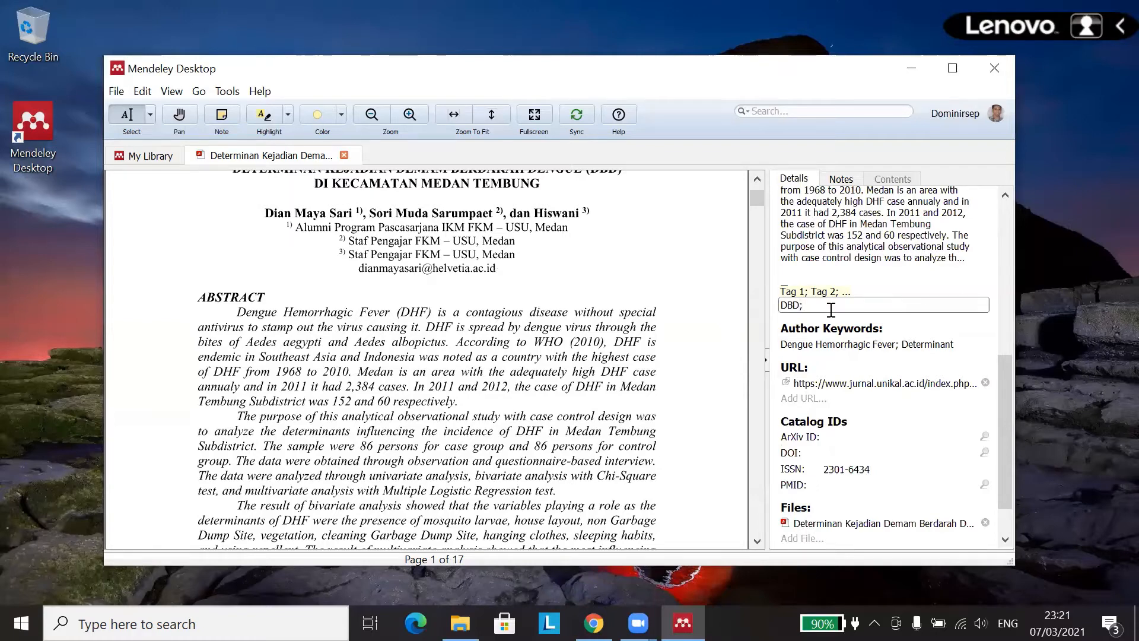
type("Determinan")
left_click(823, 344)
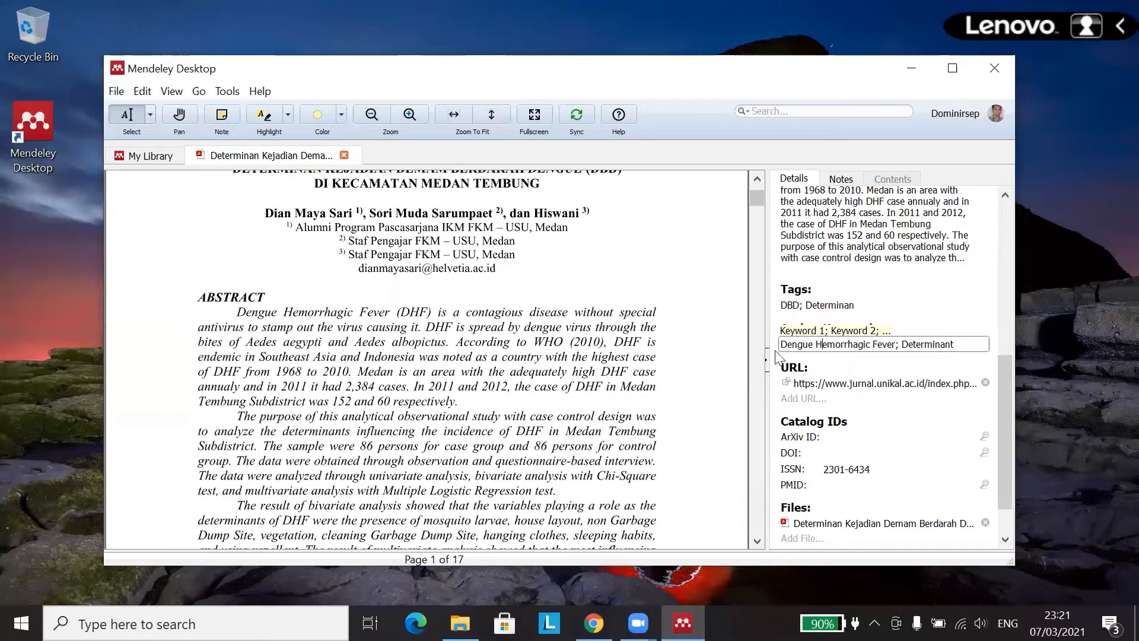
Step: Set the author keywords to 'Dengue Hemorrhagic Fever; Determinant'
scroll(627, 401, "down", 4)
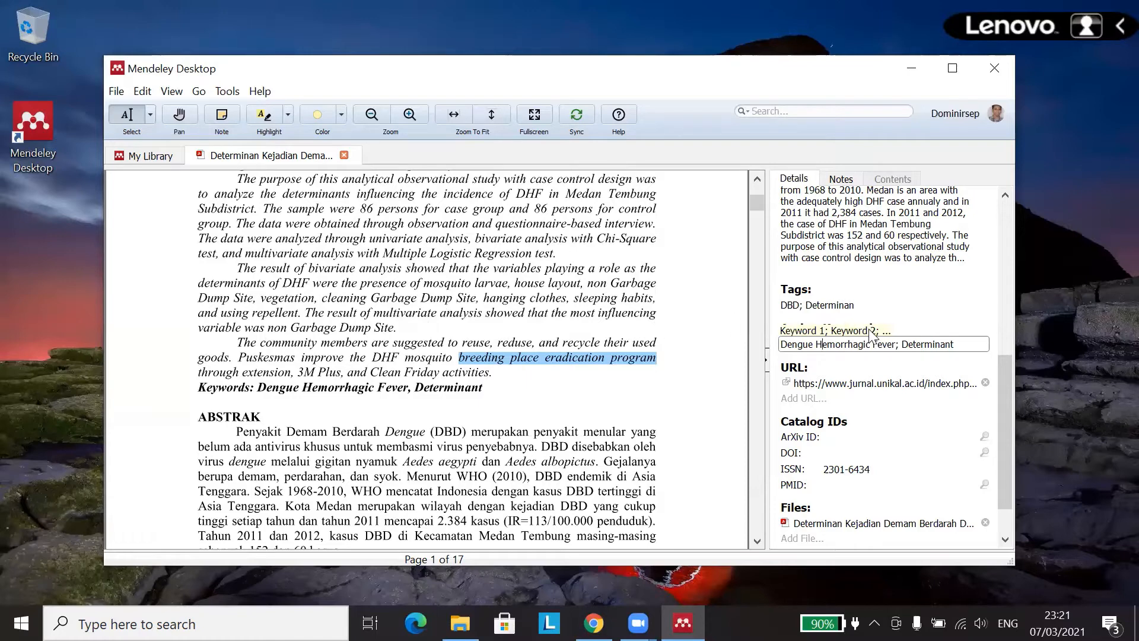
left_click(854, 345)
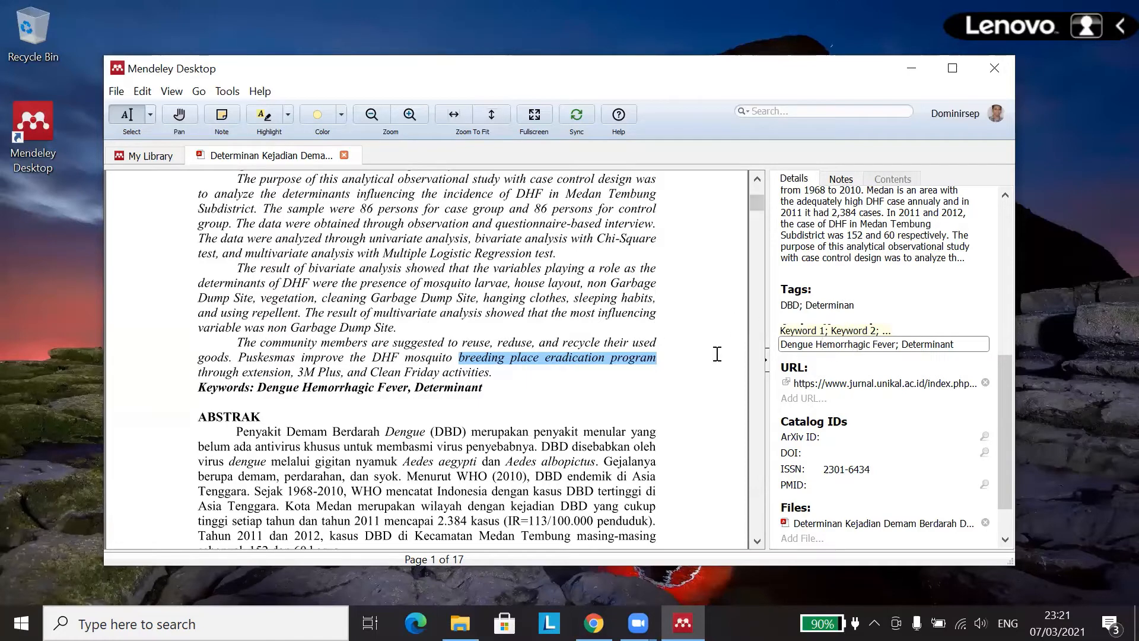
left_click(611, 395)
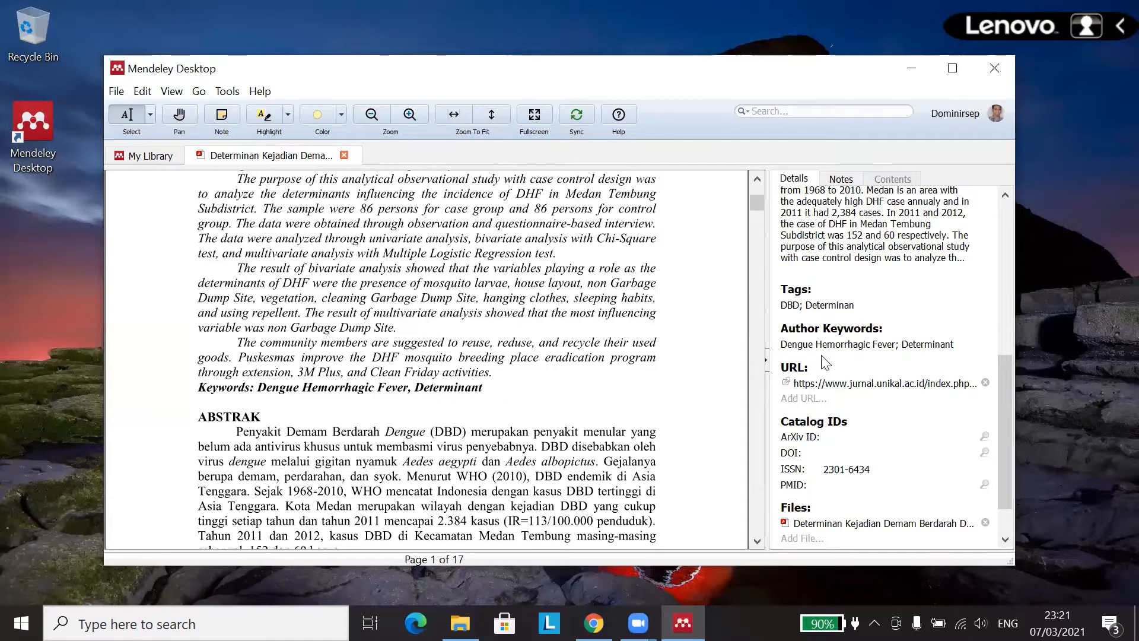
left_click(870, 344)
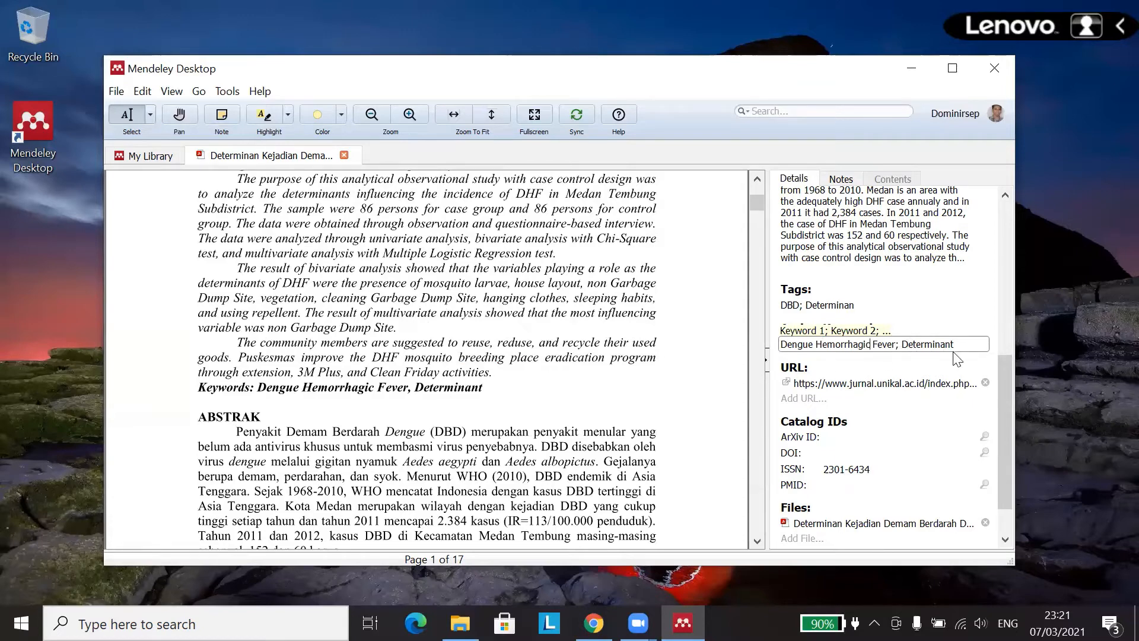
Step: Copy the dengue paper's full title from the Details pane and switch to Google Chrome
scroll(478, 399, "down", 1)
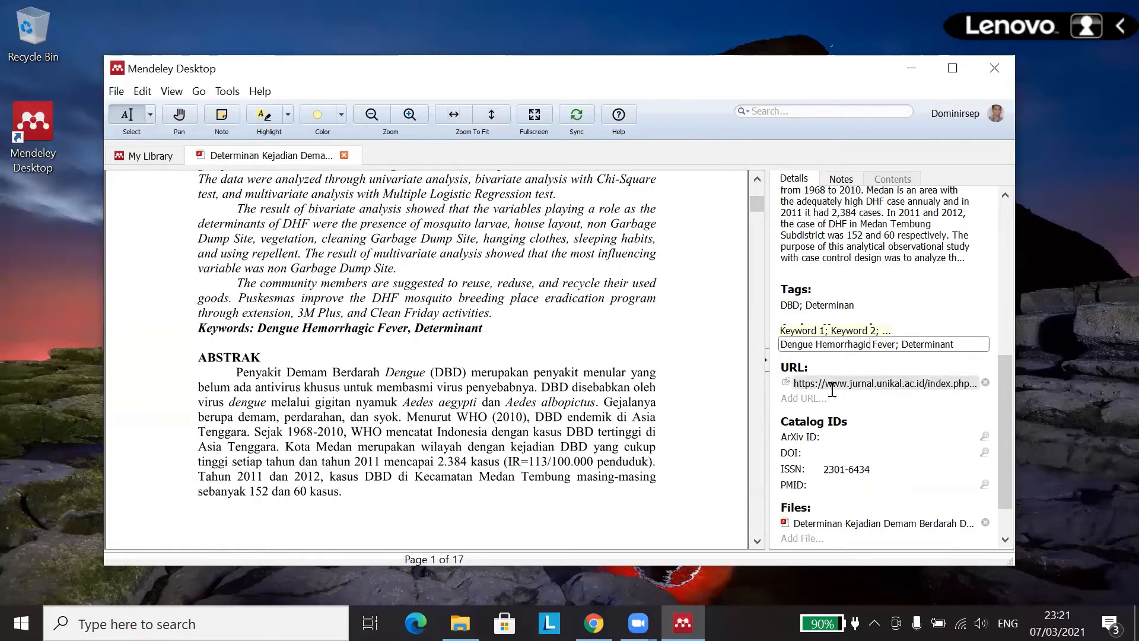
scroll(587, 392, "up", 1)
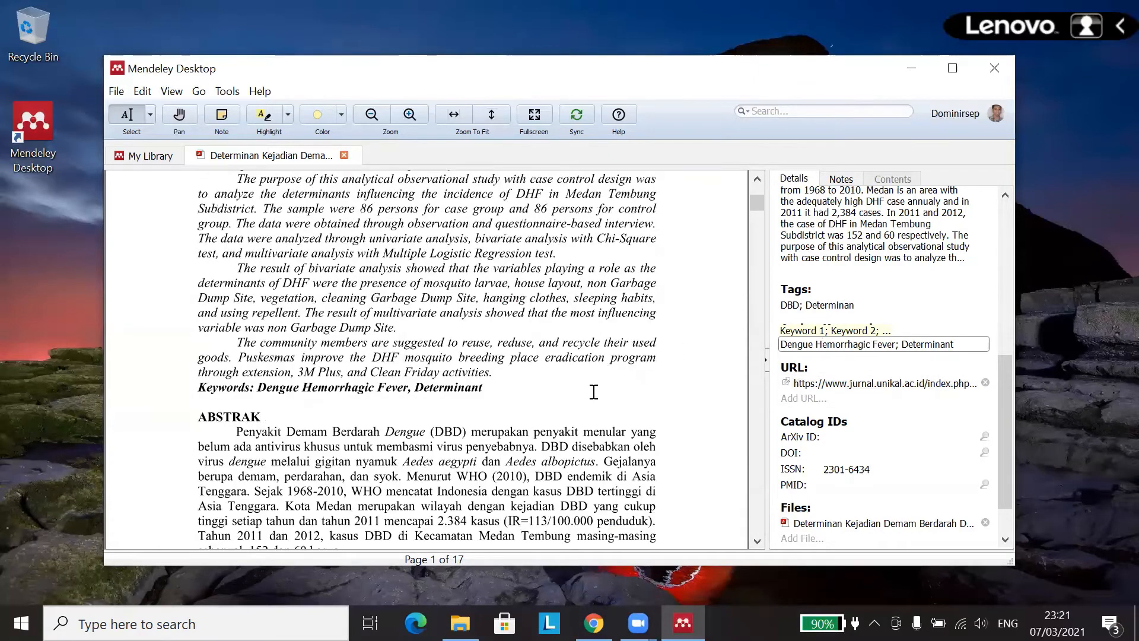
scroll(525, 383, "up", 4)
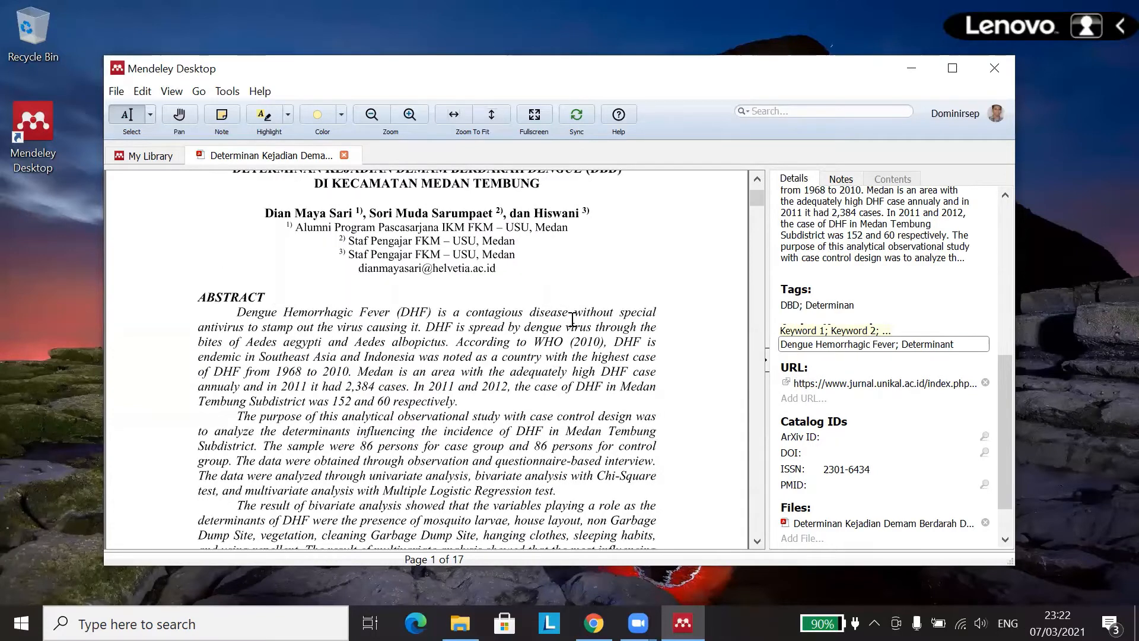
scroll(440, 254, "up", 3)
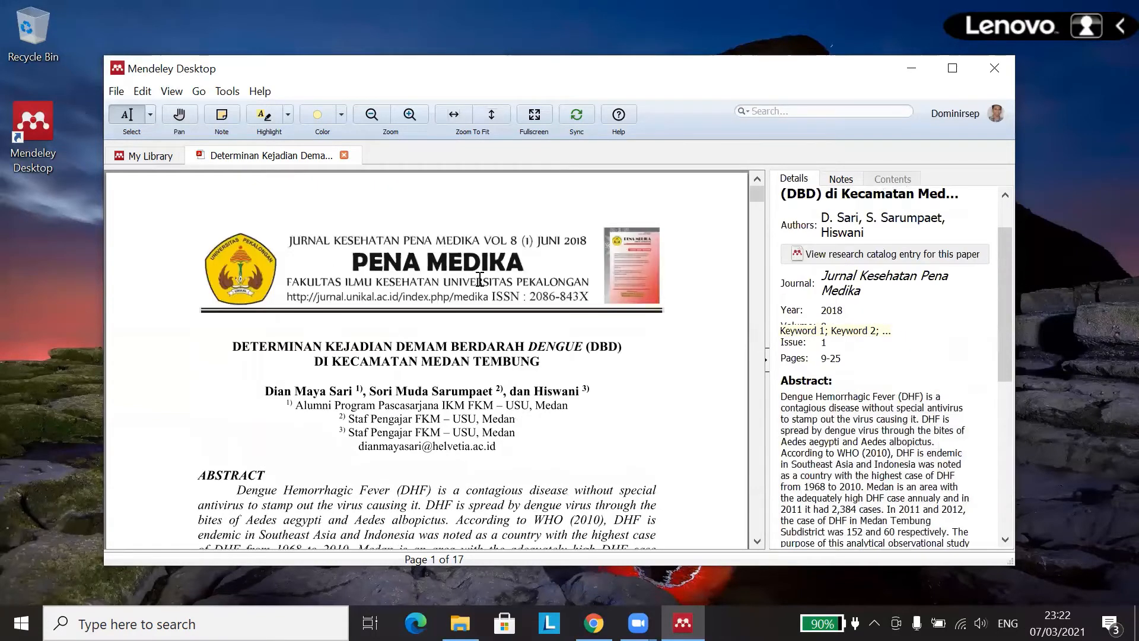
left_click_drag(231, 346, 521, 491)
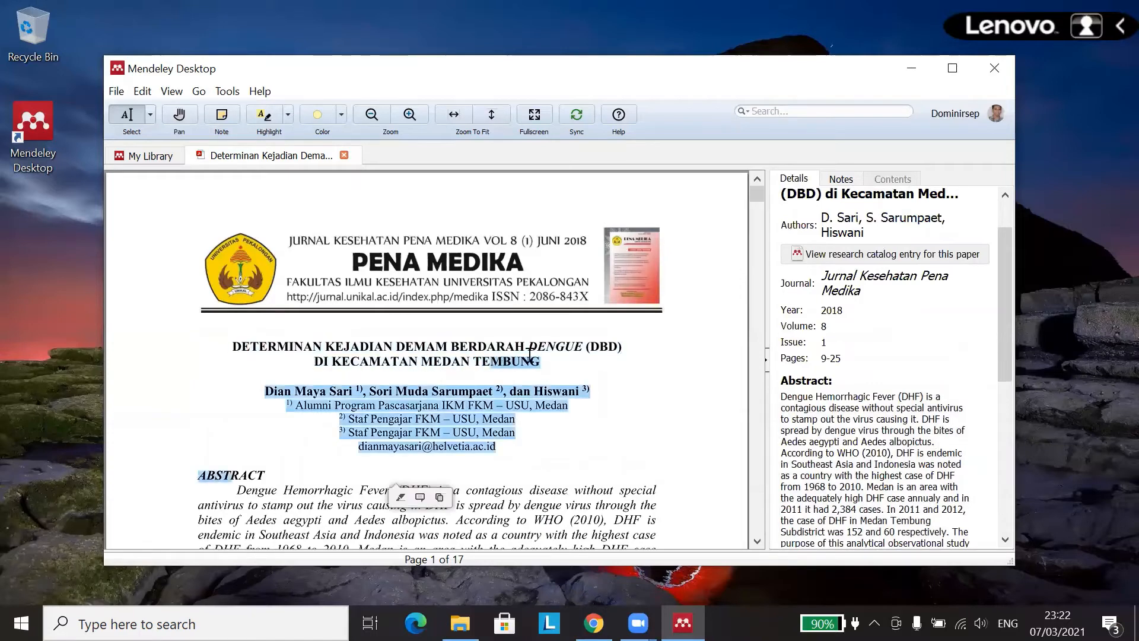
left_click_drag(543, 364, 235, 353)
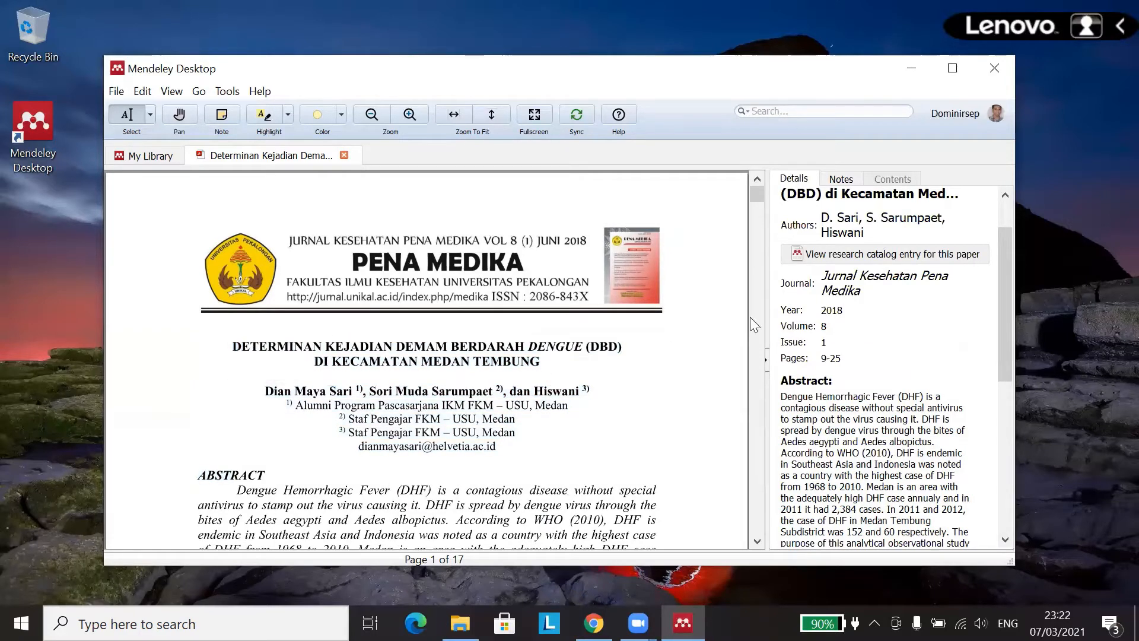
left_click(854, 195)
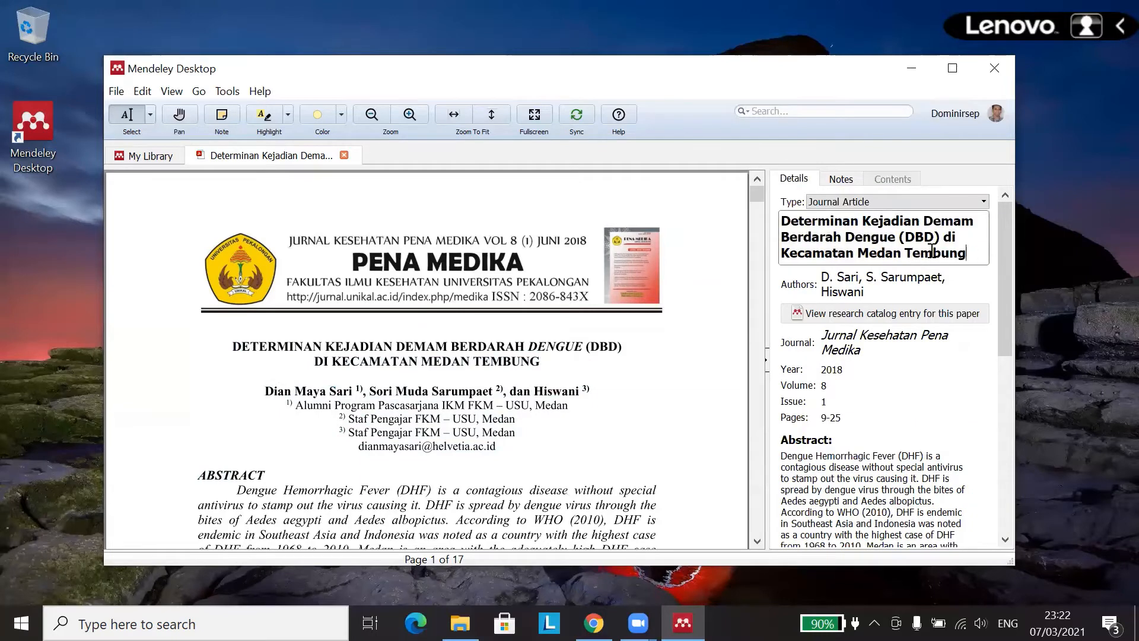
left_click_drag(970, 254, 735, 215)
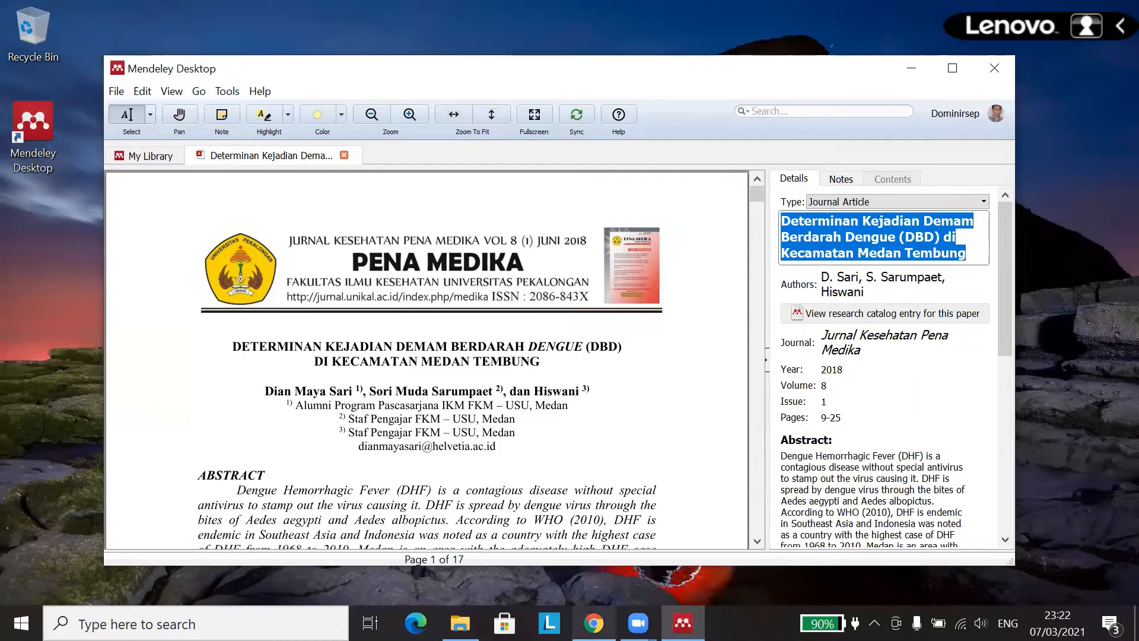
left_click(593, 623)
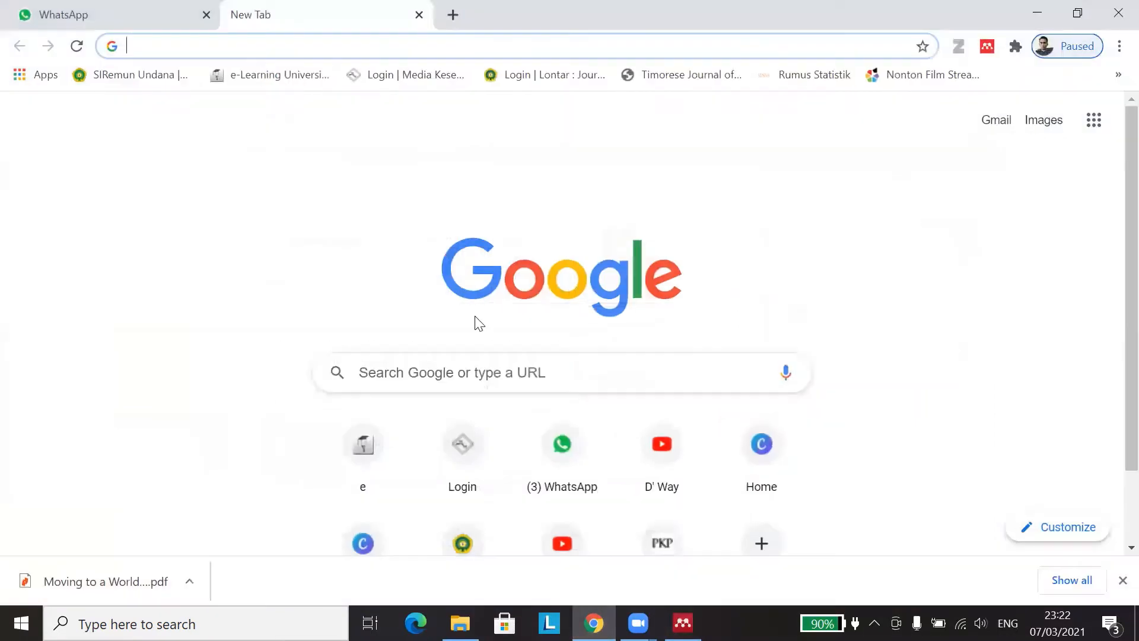
Step: Search Google for Google Scholar and go to the scholar.google.com home page
left_click(437, 370)
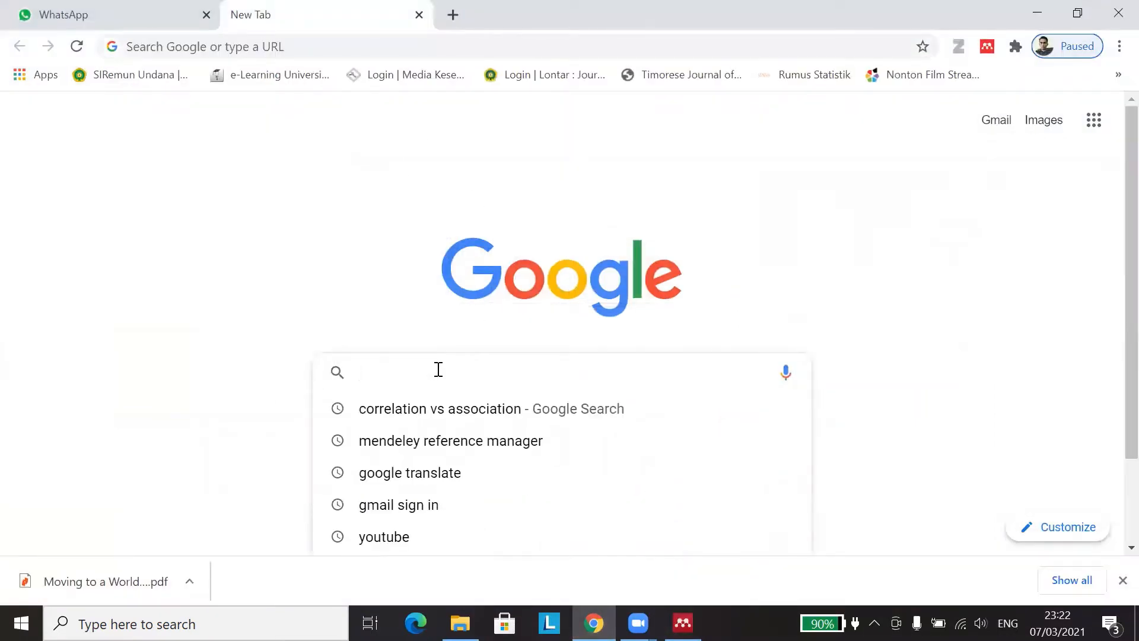
type("gool")
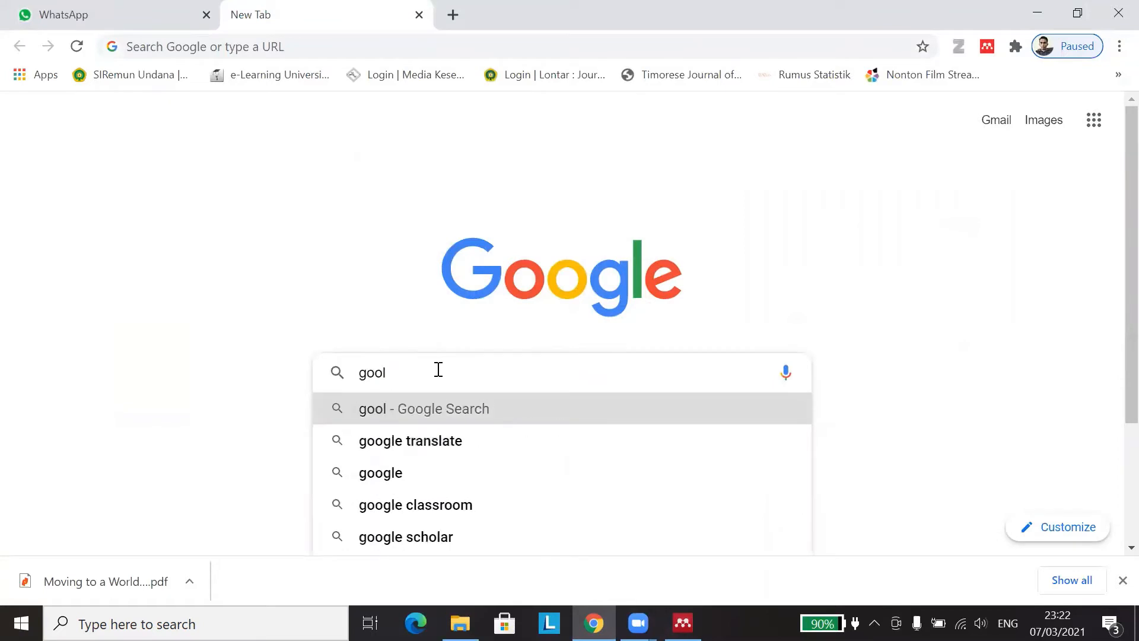
key("BackSpace")
type("gle translate")
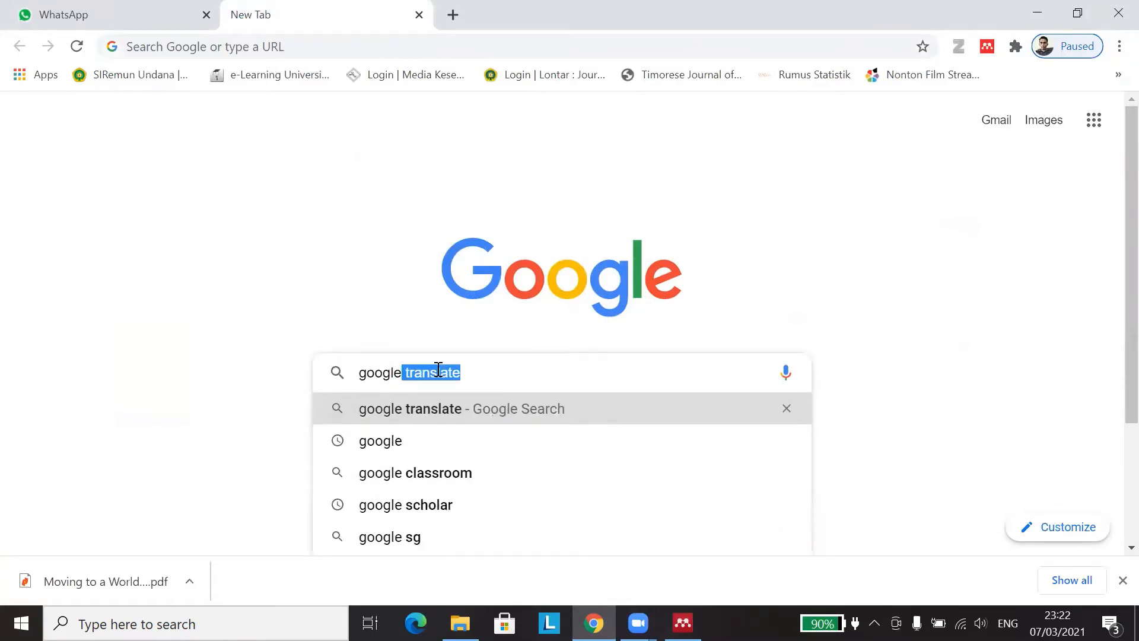
left_click(415, 504)
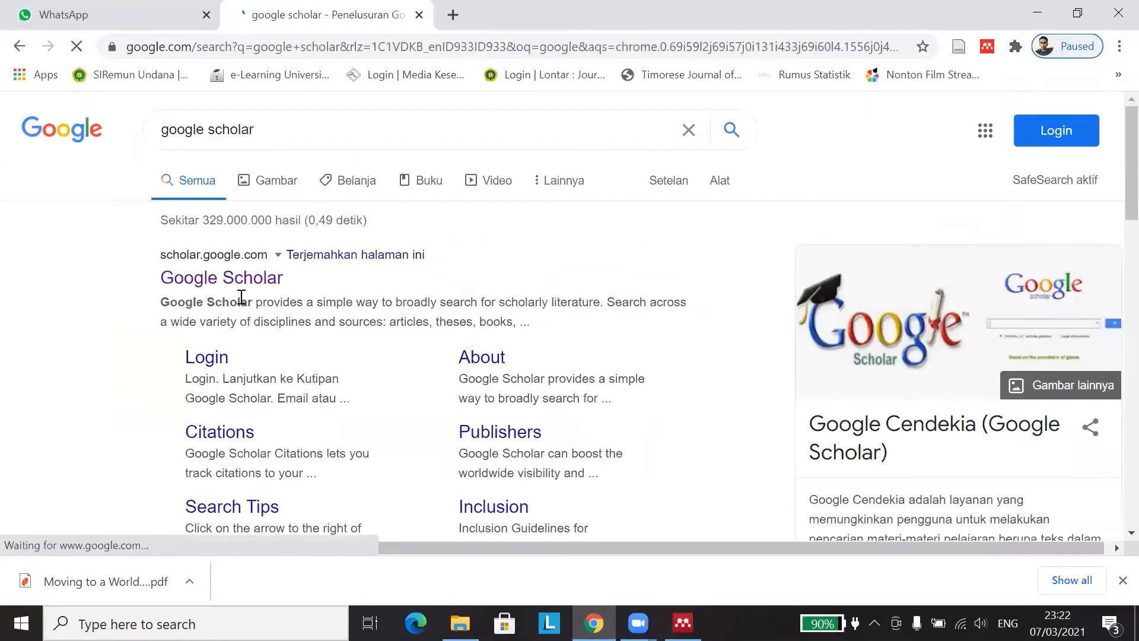
left_click(230, 276)
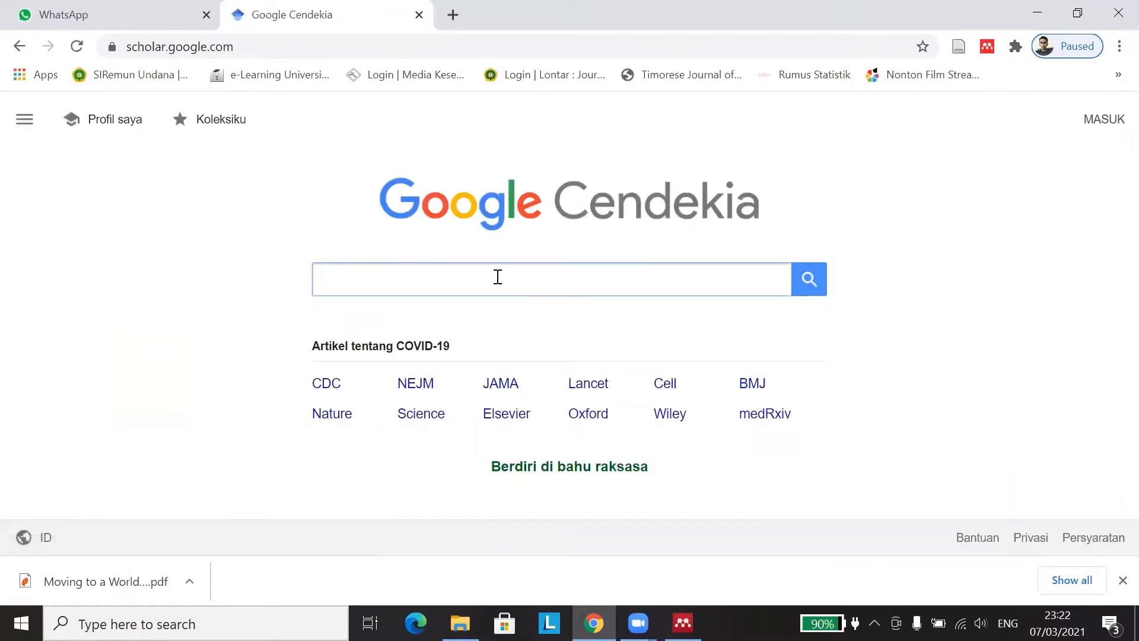
Step: Search Scholar for the pasted paper title, copy its [PDF] link address, and return to Mendeley
right_click(461, 284)
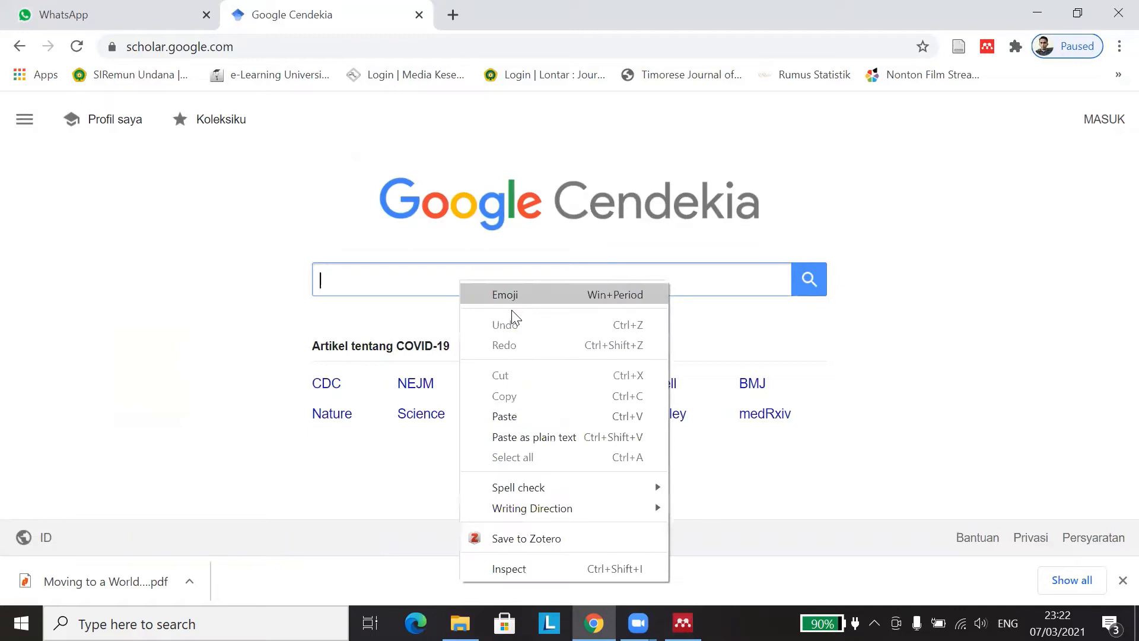
left_click(522, 414)
left_click(809, 282)
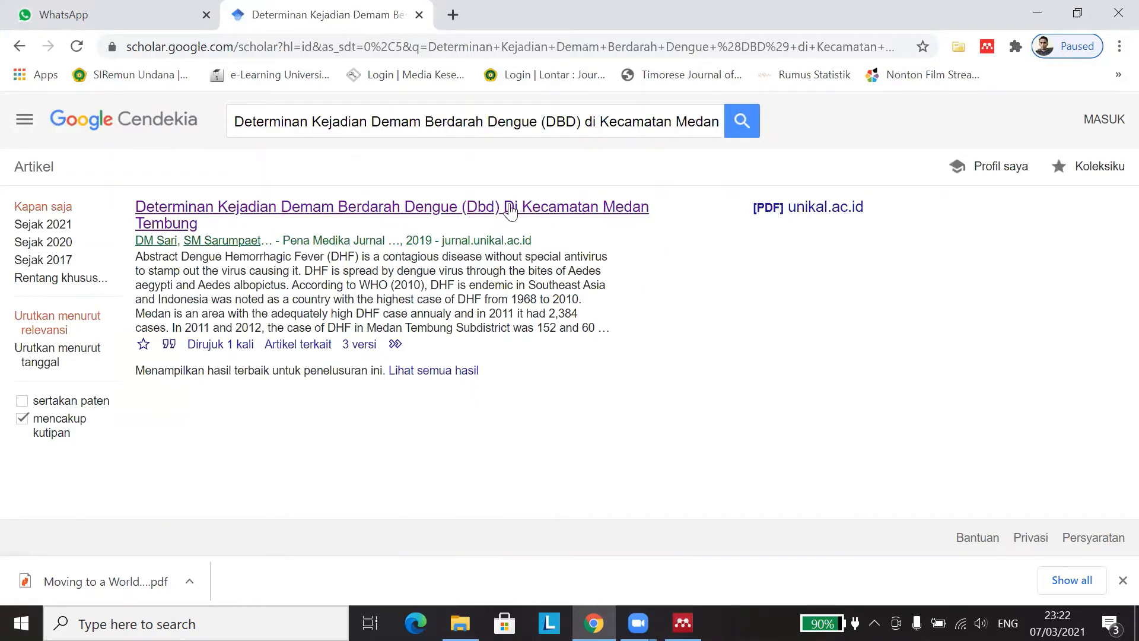
right_click(511, 211)
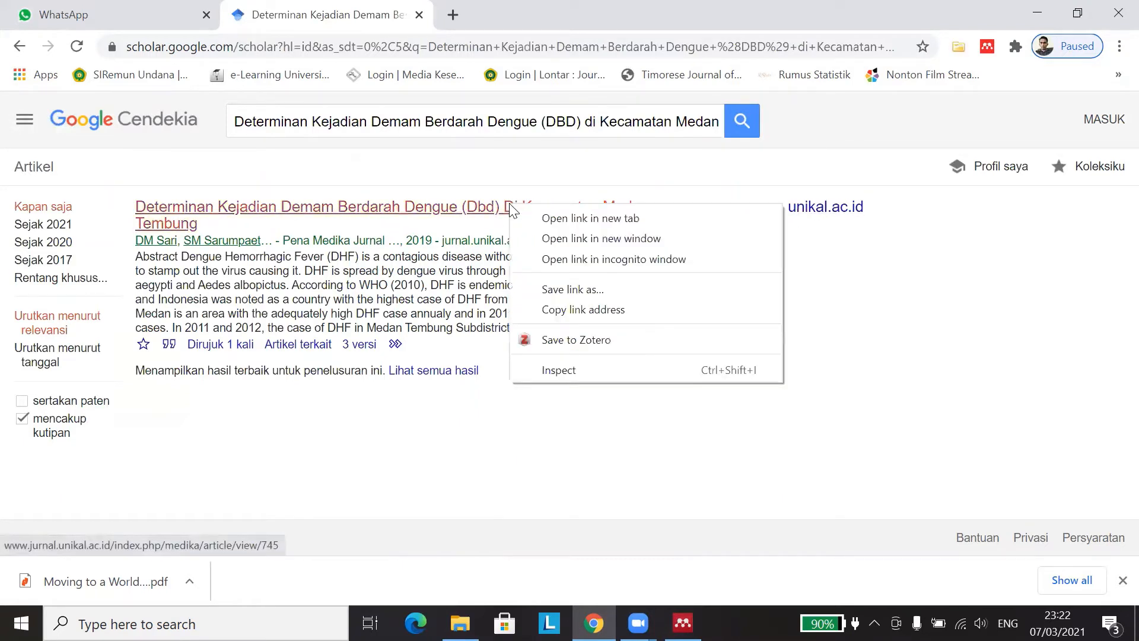
left_click(855, 261)
right_click(798, 212)
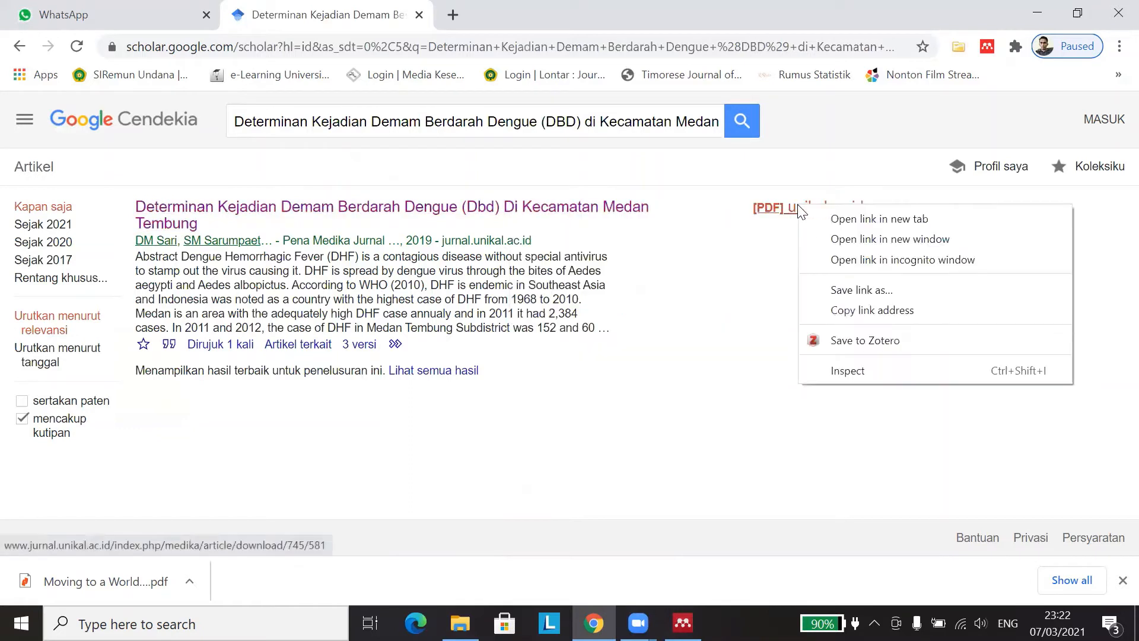
left_click(858, 311)
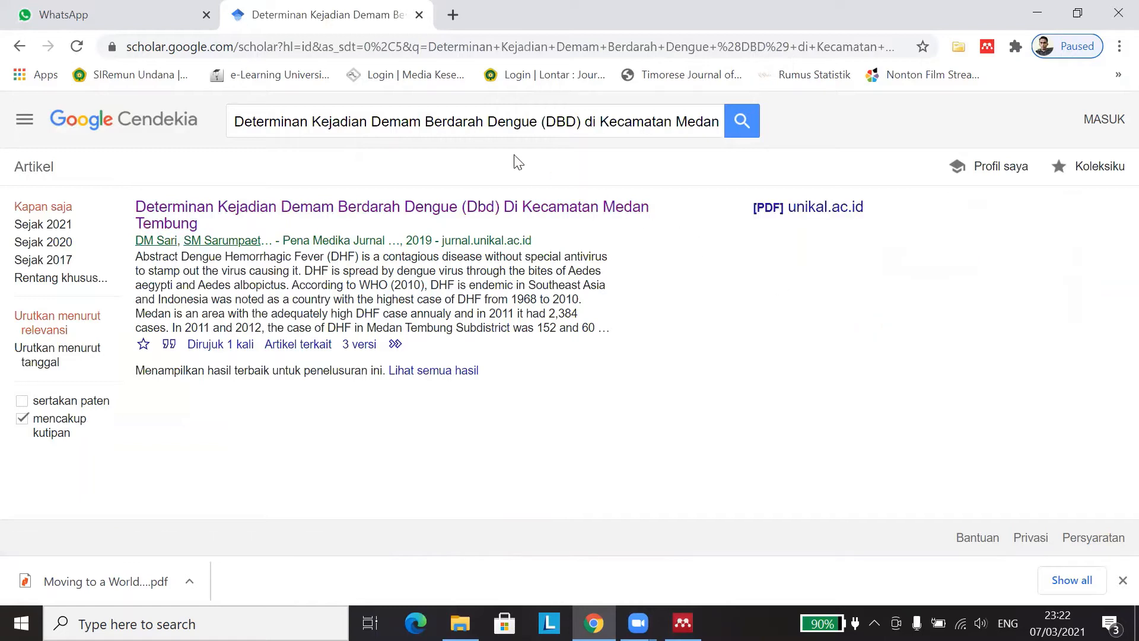
left_click(683, 623)
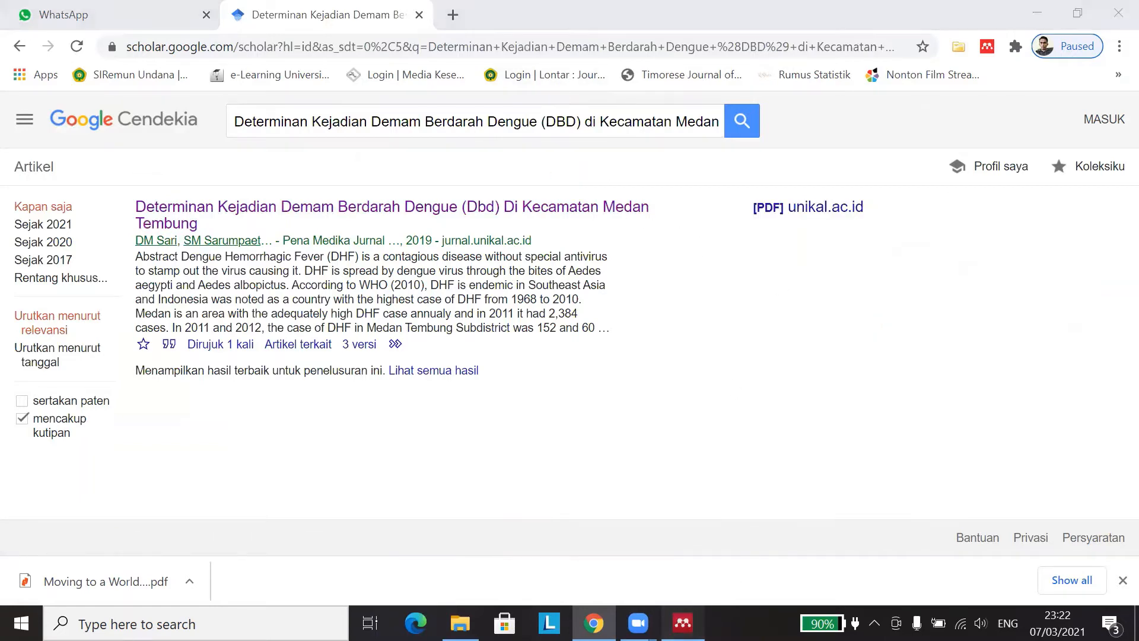
scroll(846, 367, "down", 10)
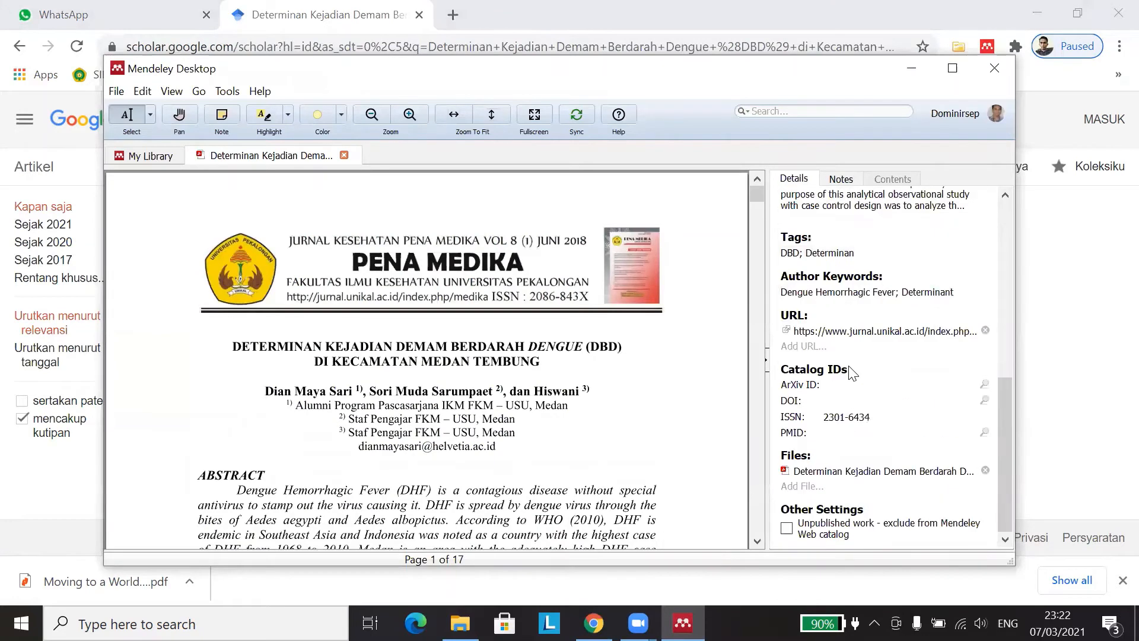
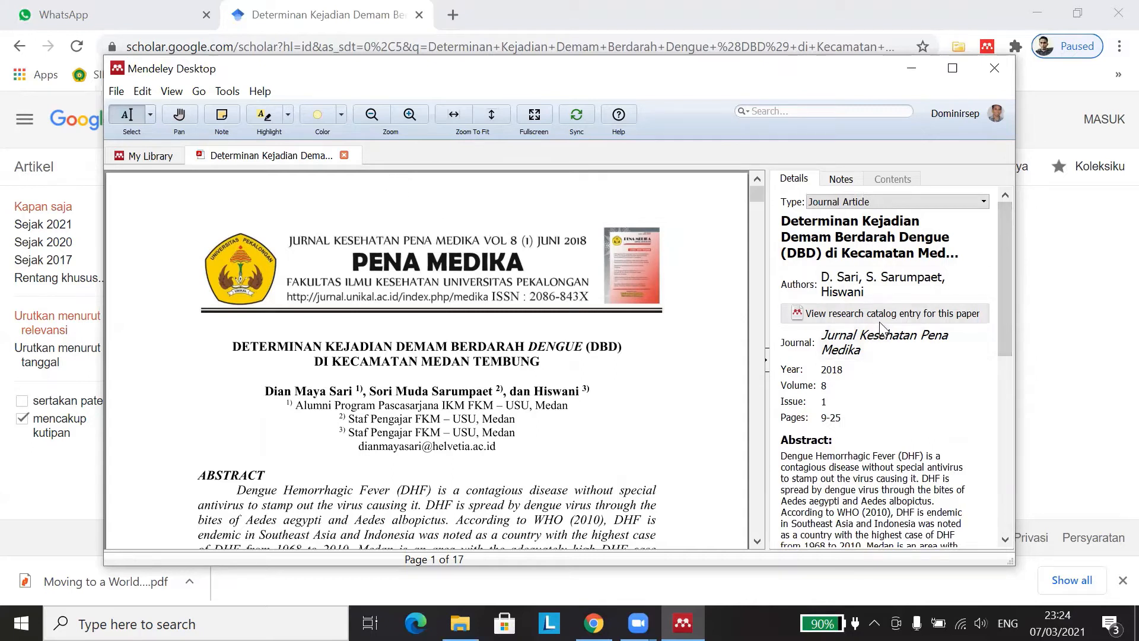
Step: Close the 2018 dengue article's reader tab to go back to the 9-document library
left_click(344, 156)
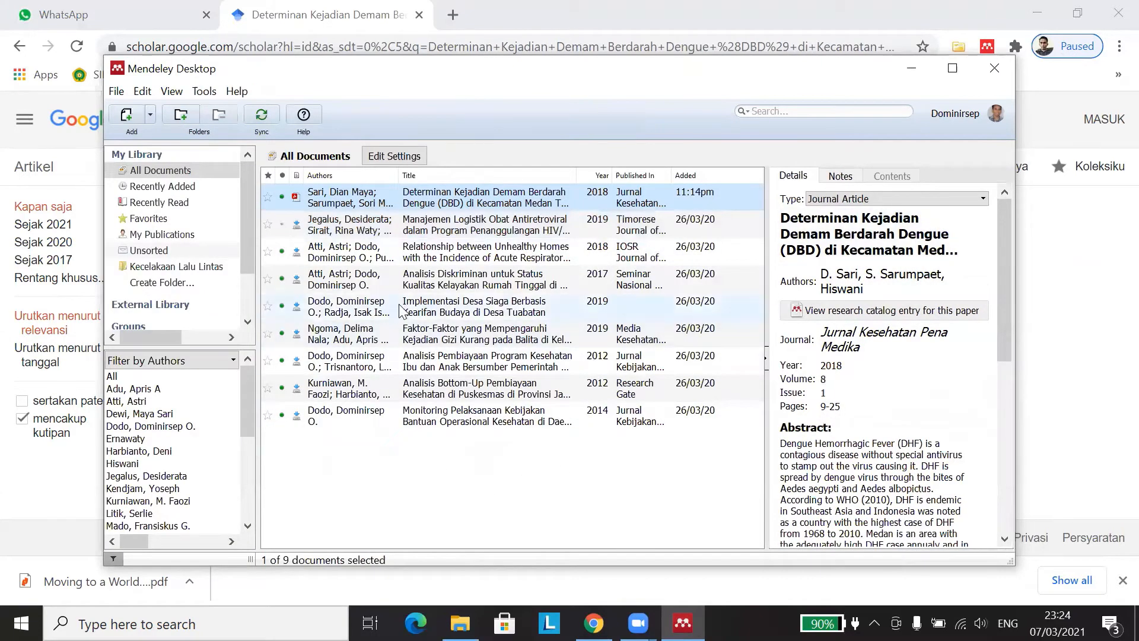
Step: Use Add Files to import the Undang-Undang No. 36 Tahun 2009 health law PDF from E:\Undang-Undang
left_click(151, 115)
left_click(421, 100)
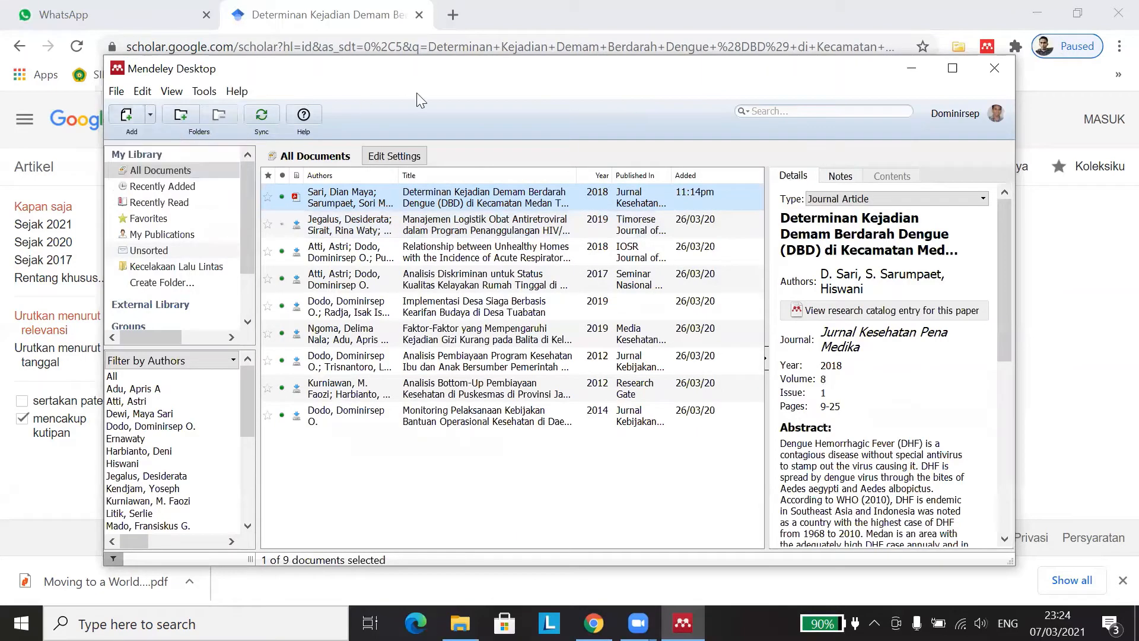
left_click(150, 115)
left_click(171, 137)
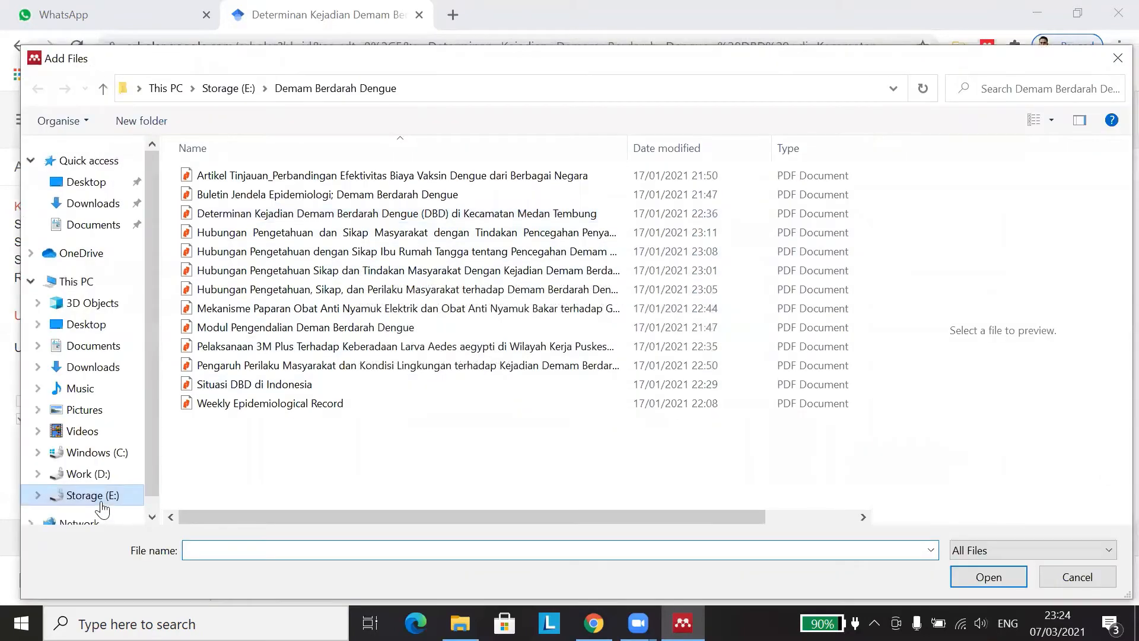
left_click(94, 495)
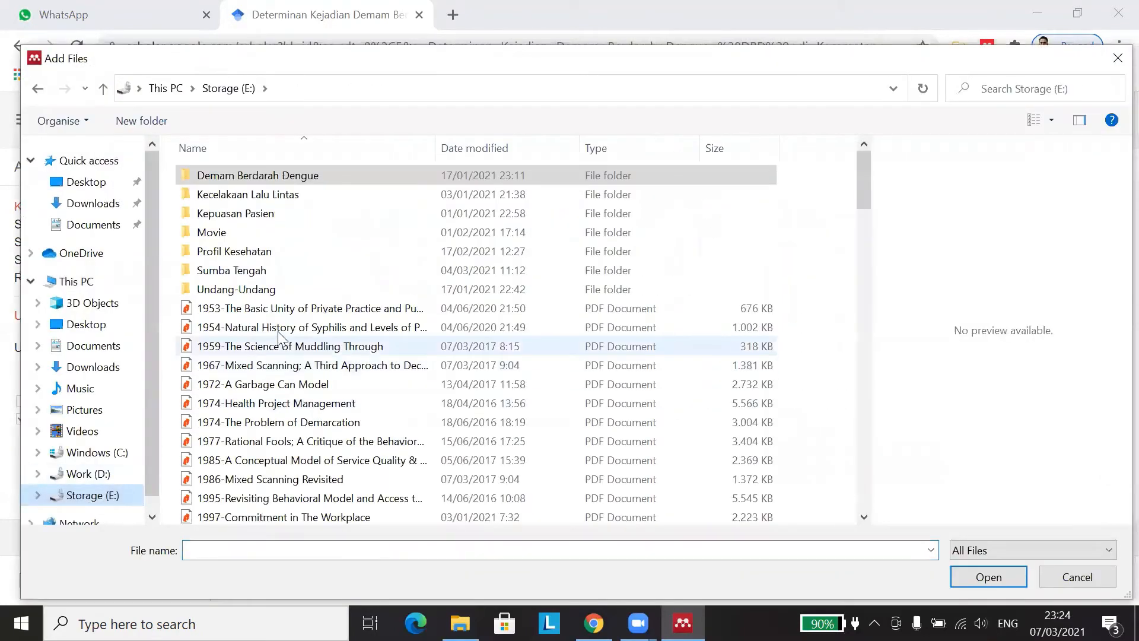
double_click(266, 291)
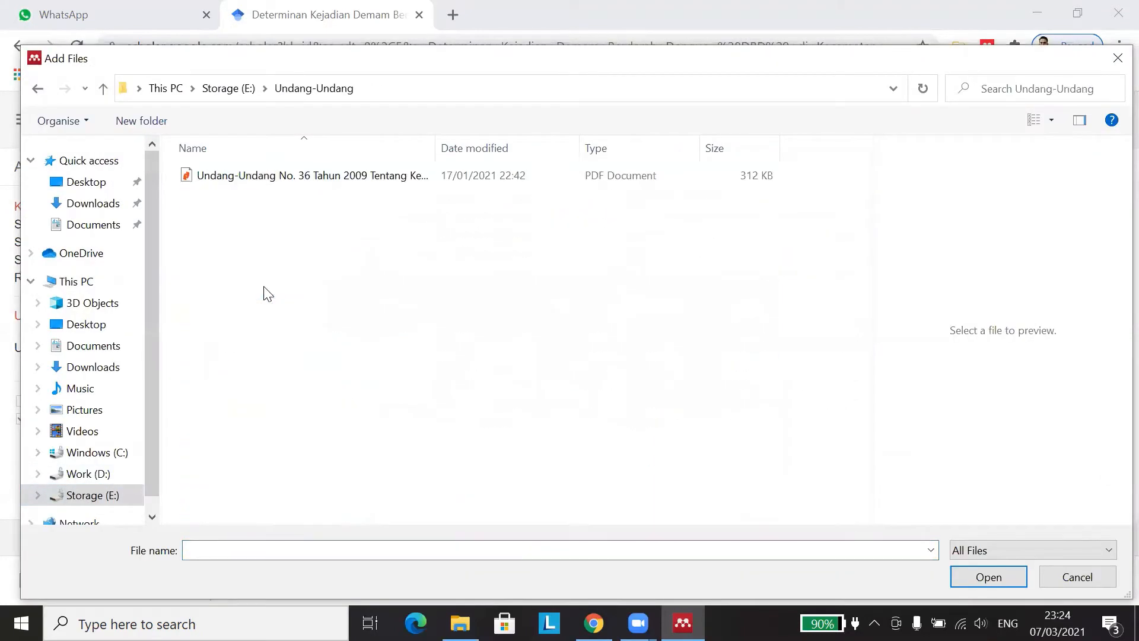
left_click(359, 182)
left_click_drag(437, 144, 523, 154)
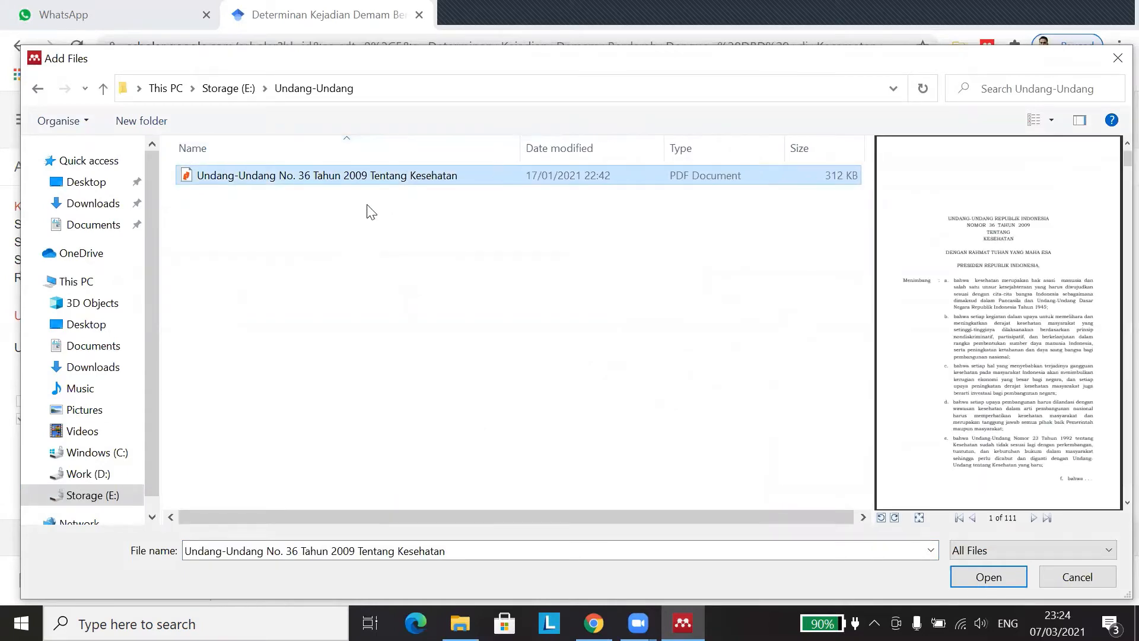
left_click(343, 261)
left_click(280, 177)
left_click(989, 580)
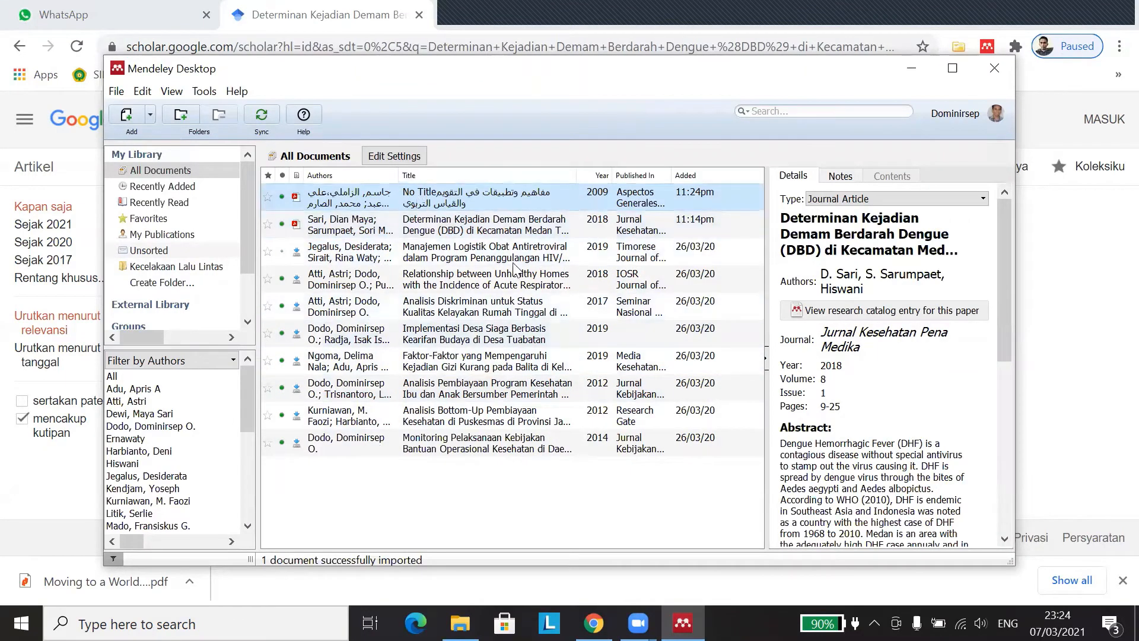
Step: Open the new No Title entry in the reader and set its document type to Statute
double_click(437, 202)
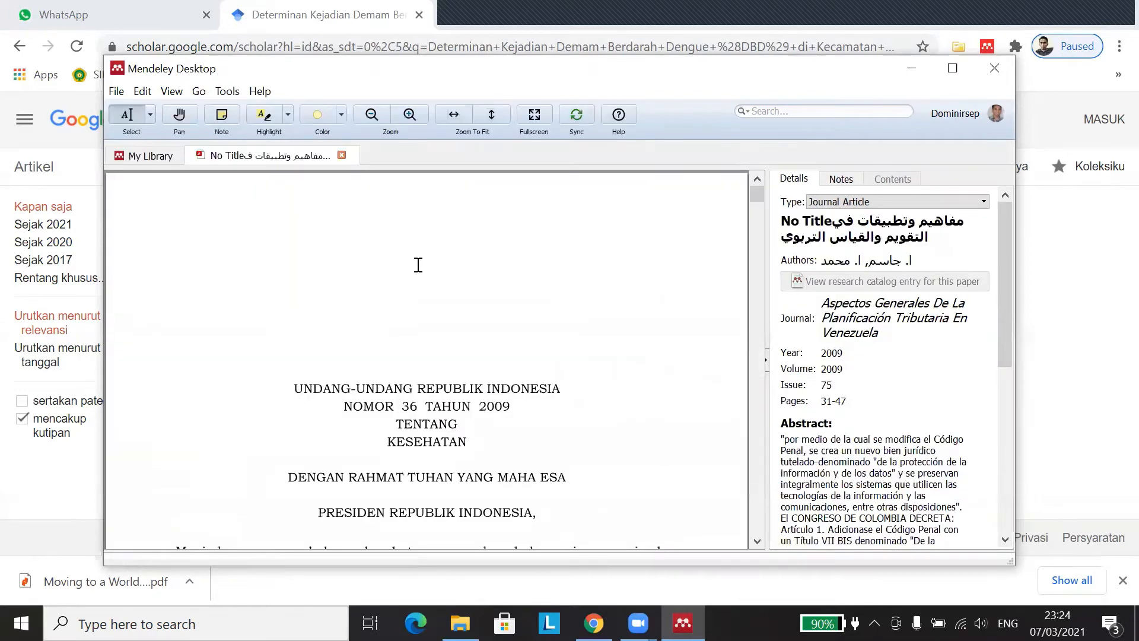
scroll(418, 265, "down", 2)
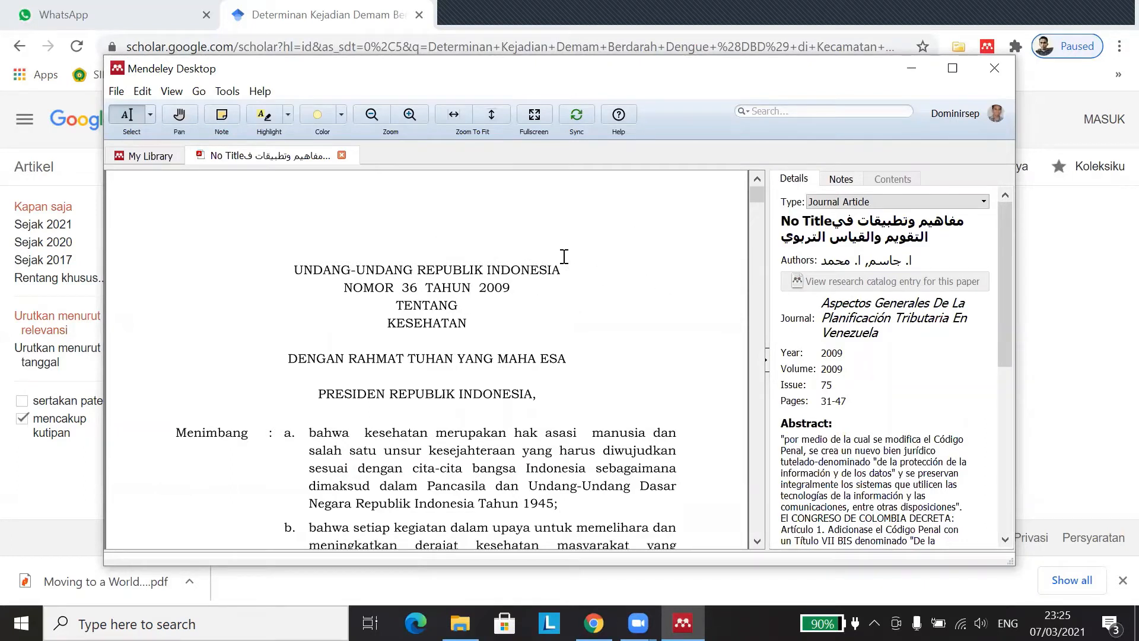
left_click(841, 204)
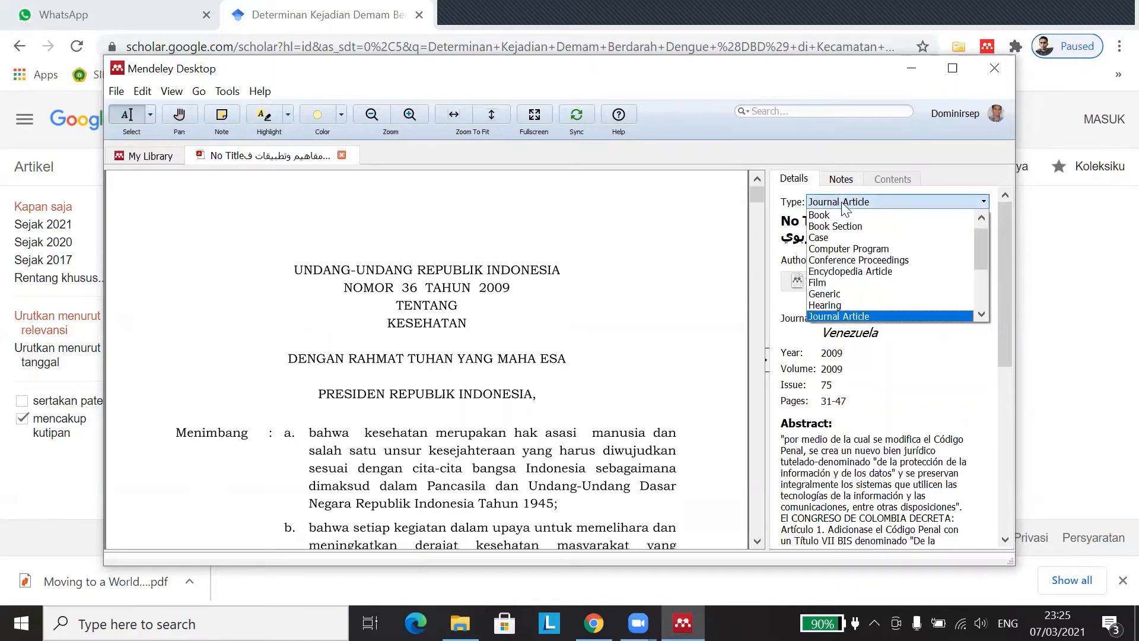
left_click_drag(982, 237, 987, 280)
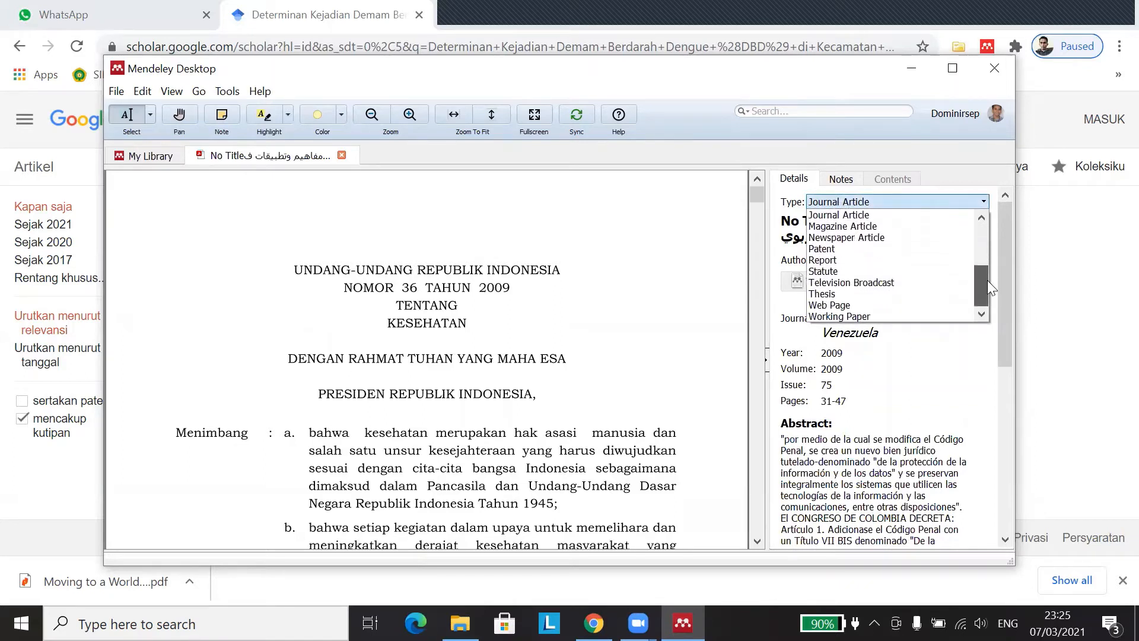
left_click(878, 270)
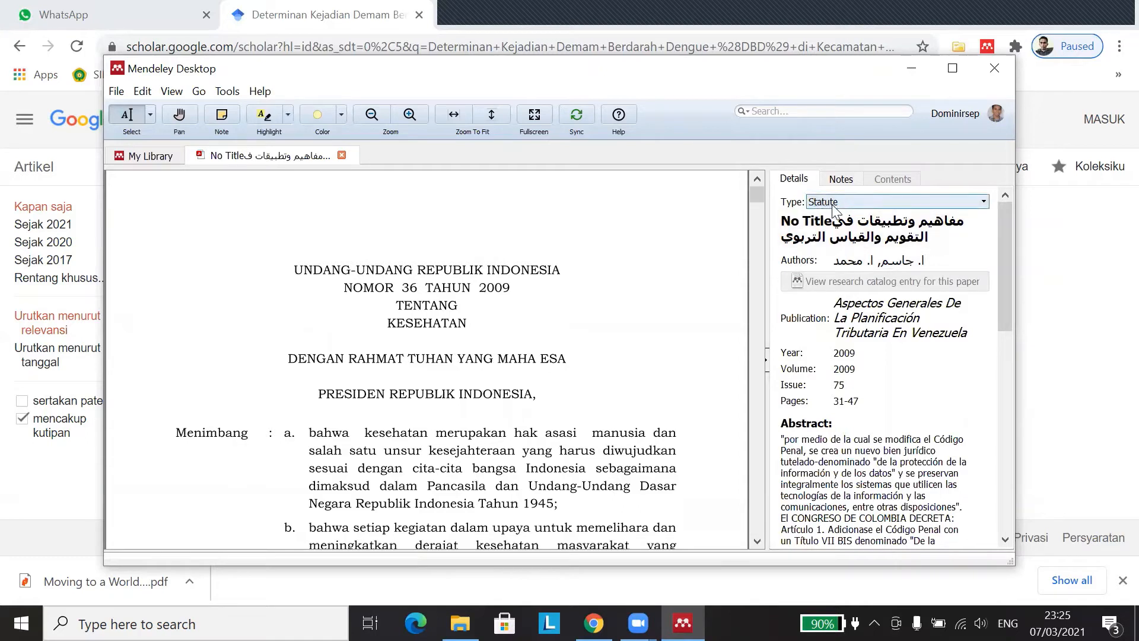
Step: Replace the Arabic title with 'Undang-Undang No. 36 Tahun 2009 tentang Kesehatan'
left_click(932, 239)
left_click_drag(943, 239, 776, 215)
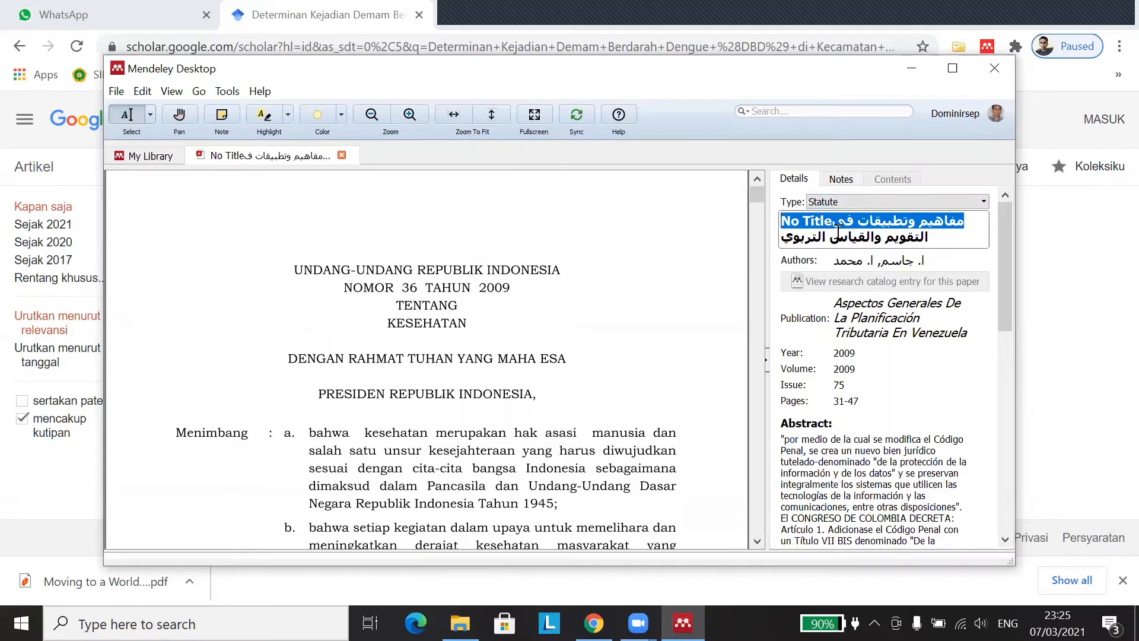
left_click(936, 237)
left_click_drag(936, 238, 793, 233)
key("Delete")
key("Delete")
key("Delete")
key("Delete")
key("Delete")
key("Delete")
key("Delete")
key("Delete")
key("Delete")
key("Delete")
key("Delete")
key("Delete")
key("Delete")
key("Delete")
key("Delete")
key("Delete")
key("Delete")
key("Delete")
key("Delete")
key("Delete")
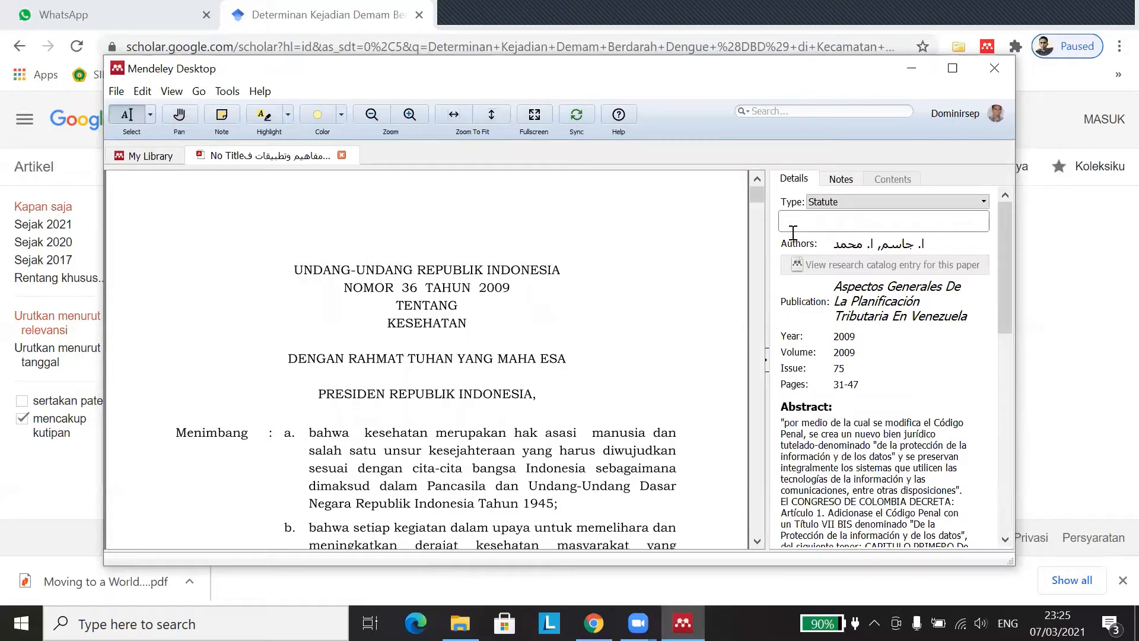
type("Undang-Undang")
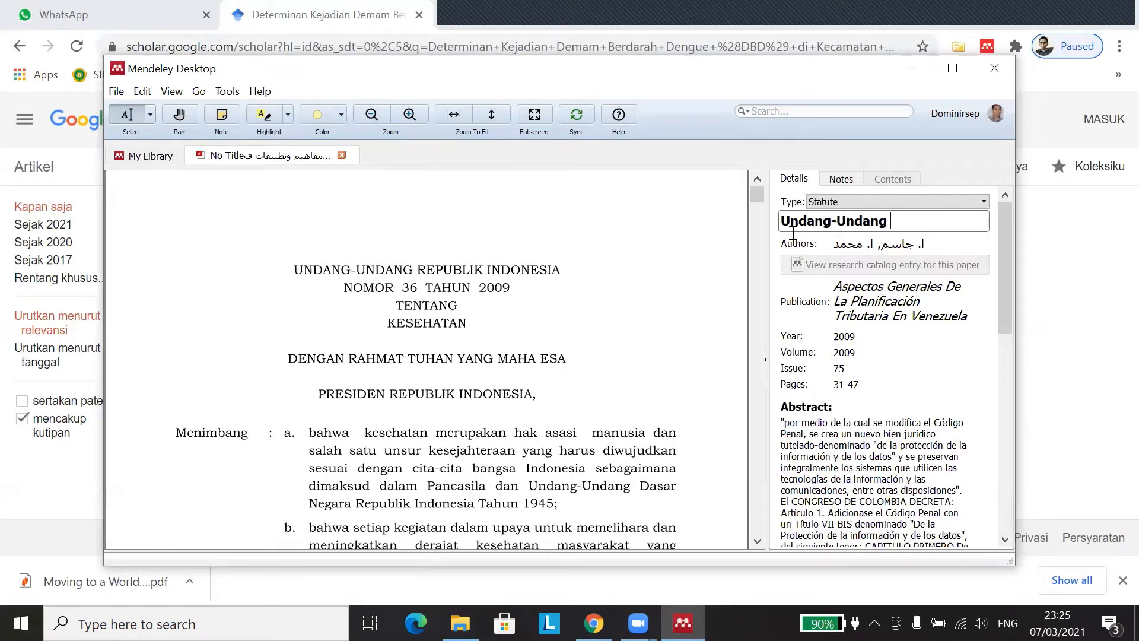
key("Return")
type("No. 36")
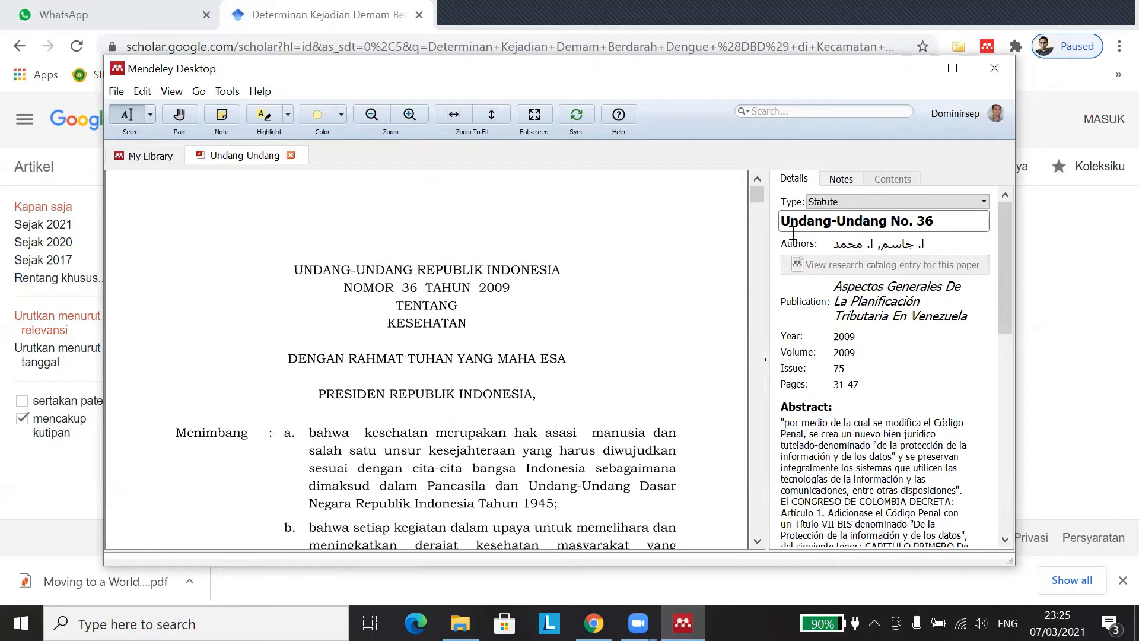
type(" Tahun 200")
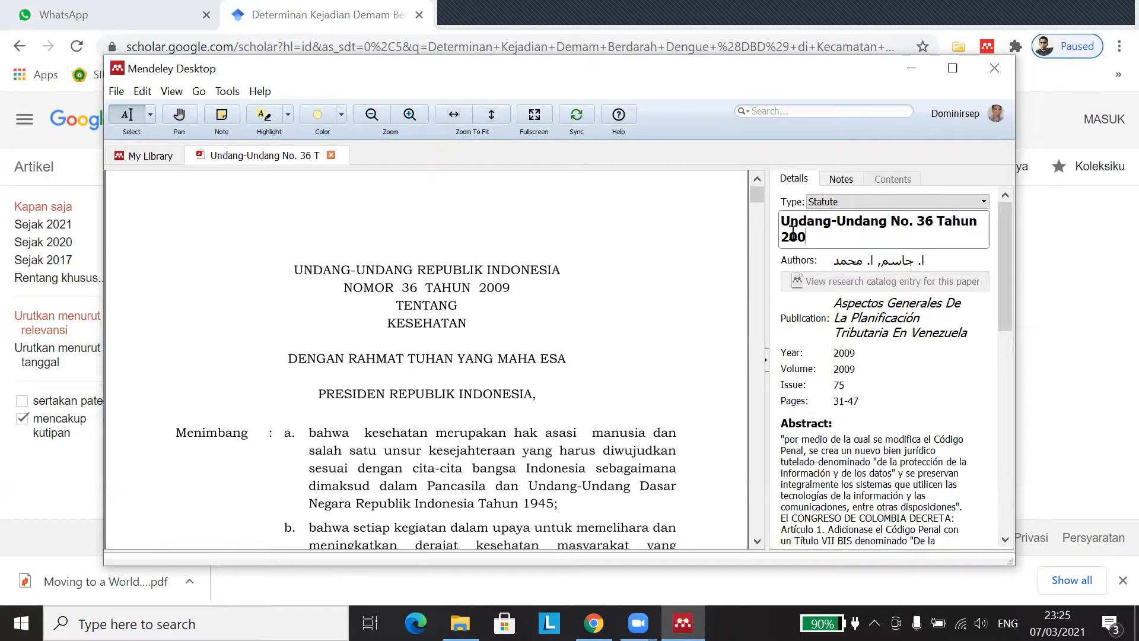
type("9 tentang Kesehatan")
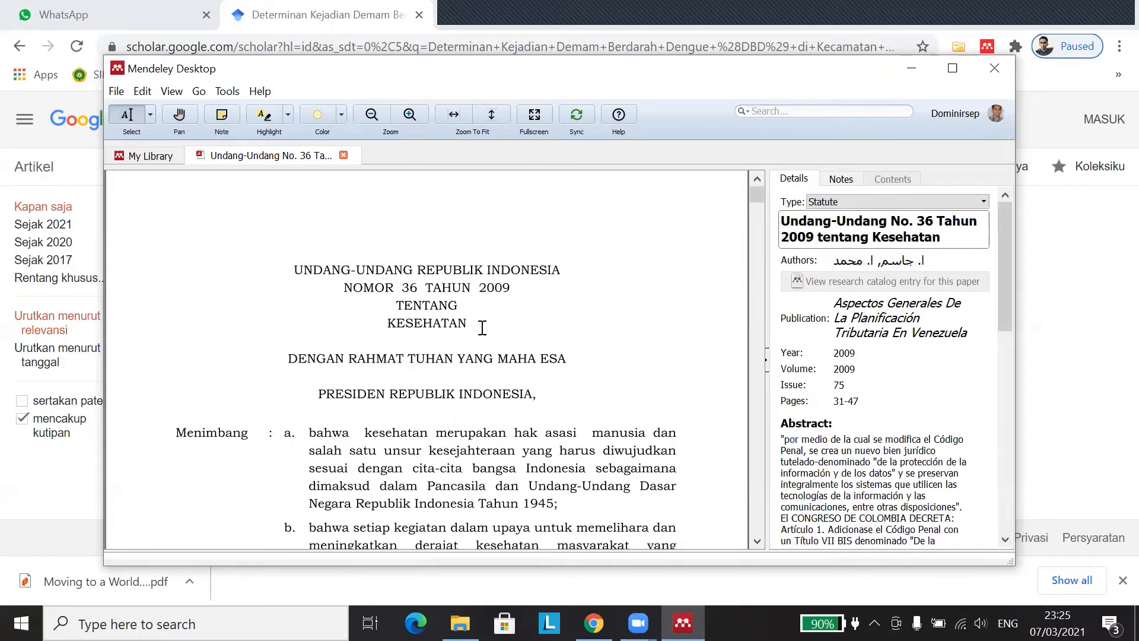
Step: Replace the Arabic author names with Republik Indonesia as an institution author
left_click(951, 261)
double_click(877, 261)
left_click_drag(878, 265, 976, 264)
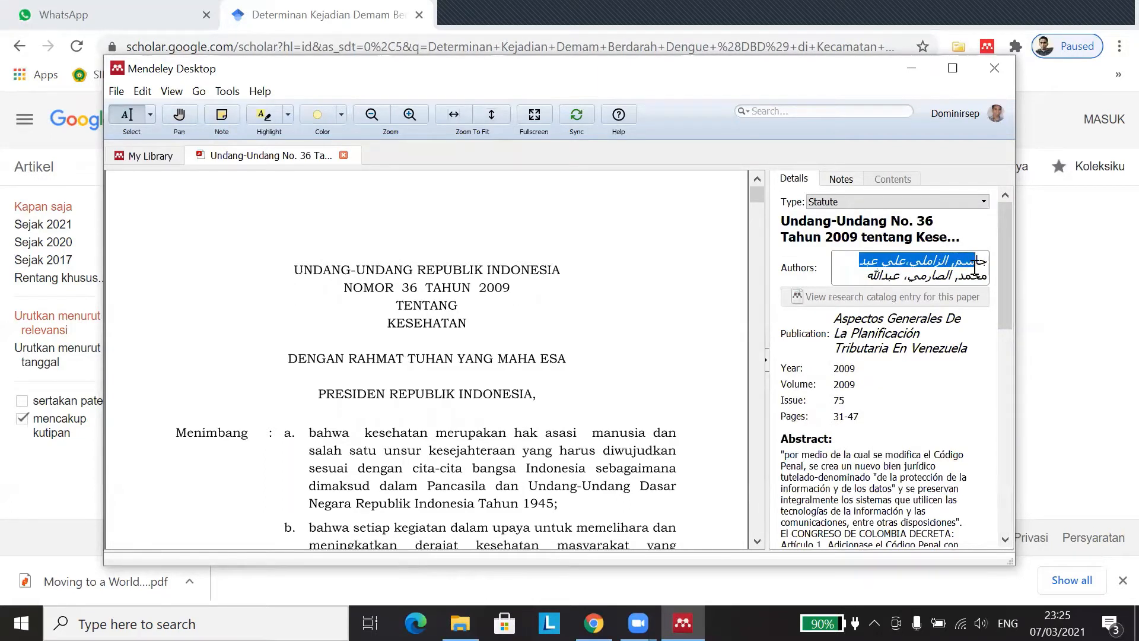
key("BackSpace")
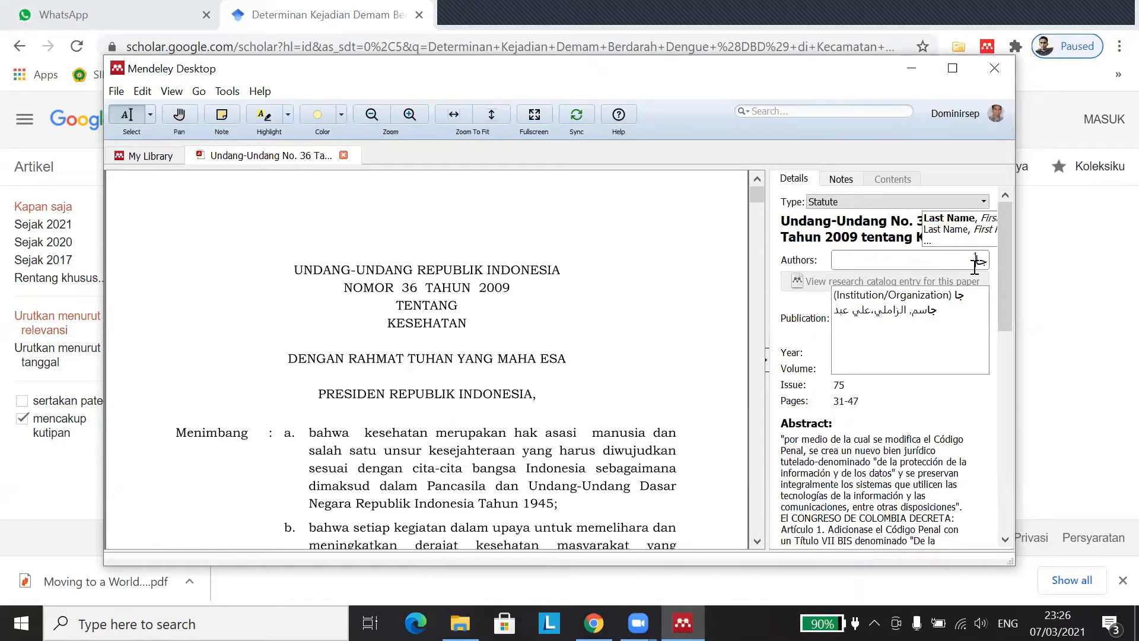
key("BackSpace")
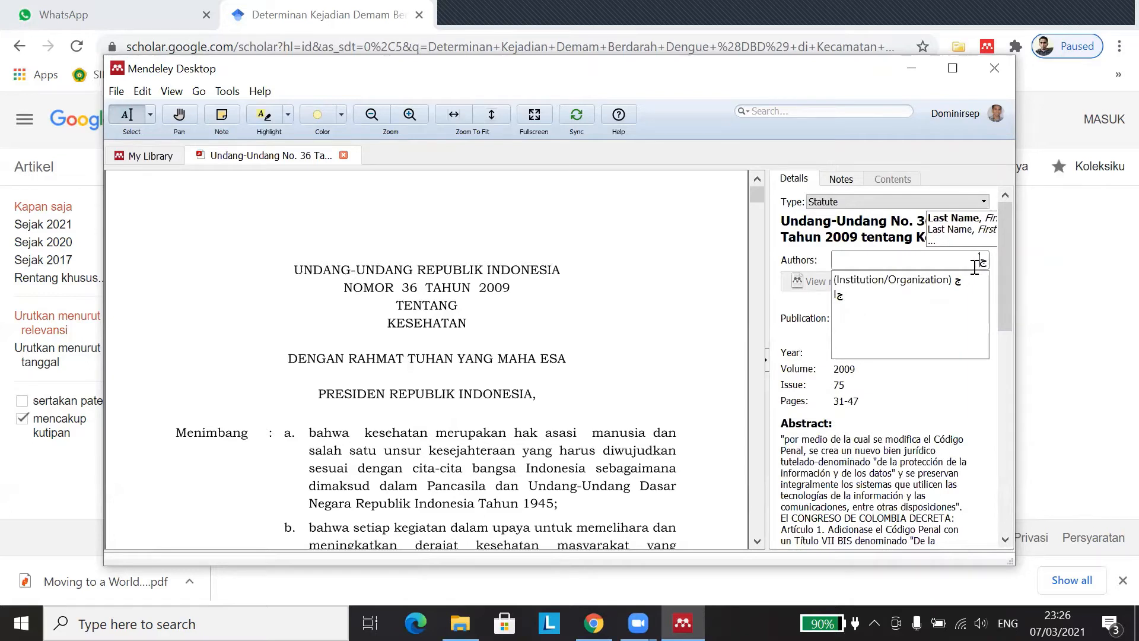
key("BackSpace")
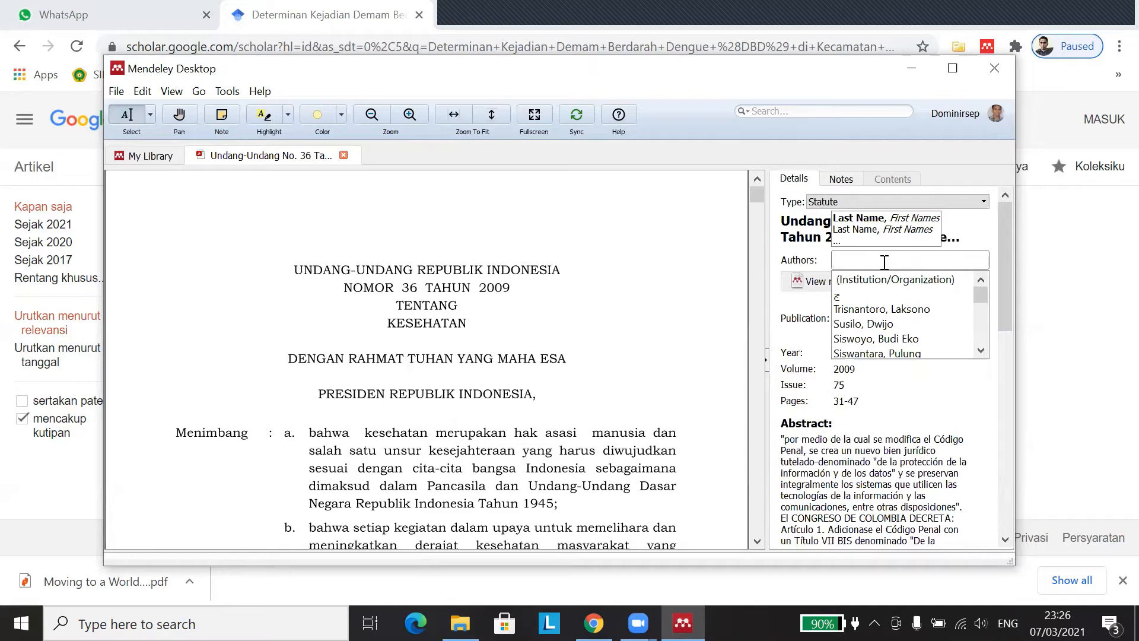
type("Republik")
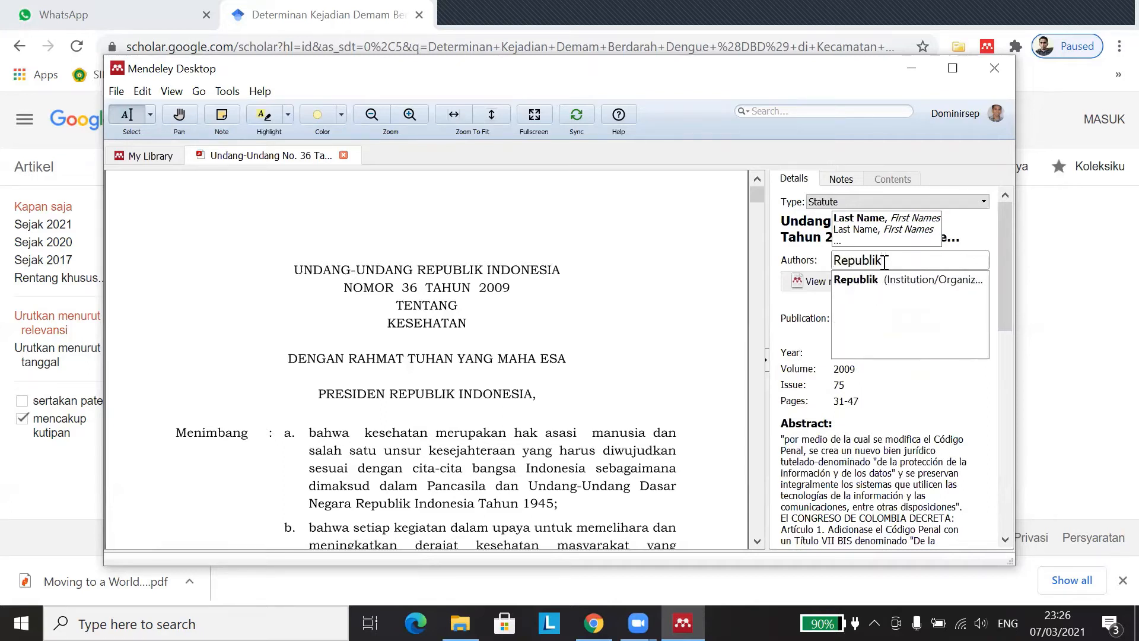
type(" Indonesia")
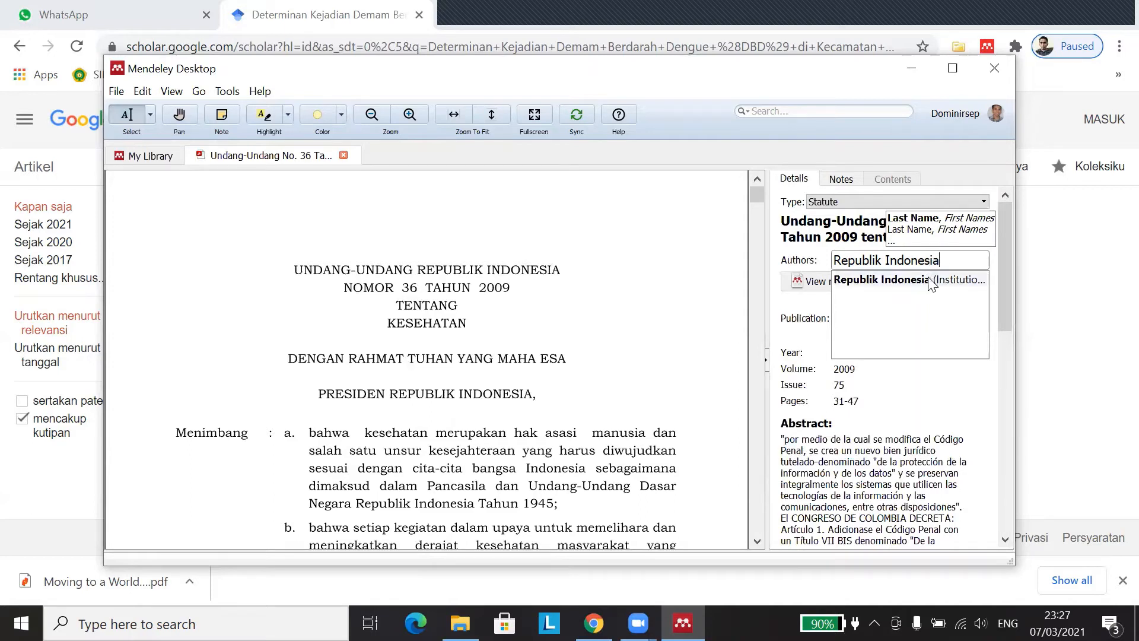
left_click_drag(953, 261, 833, 264)
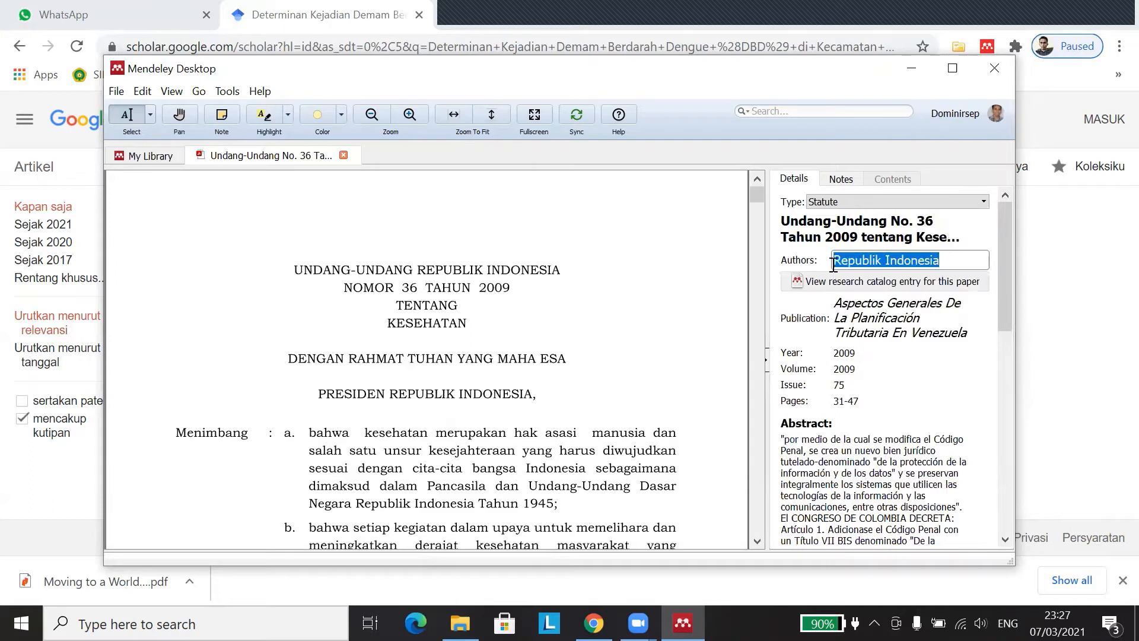
left_click(941, 261)
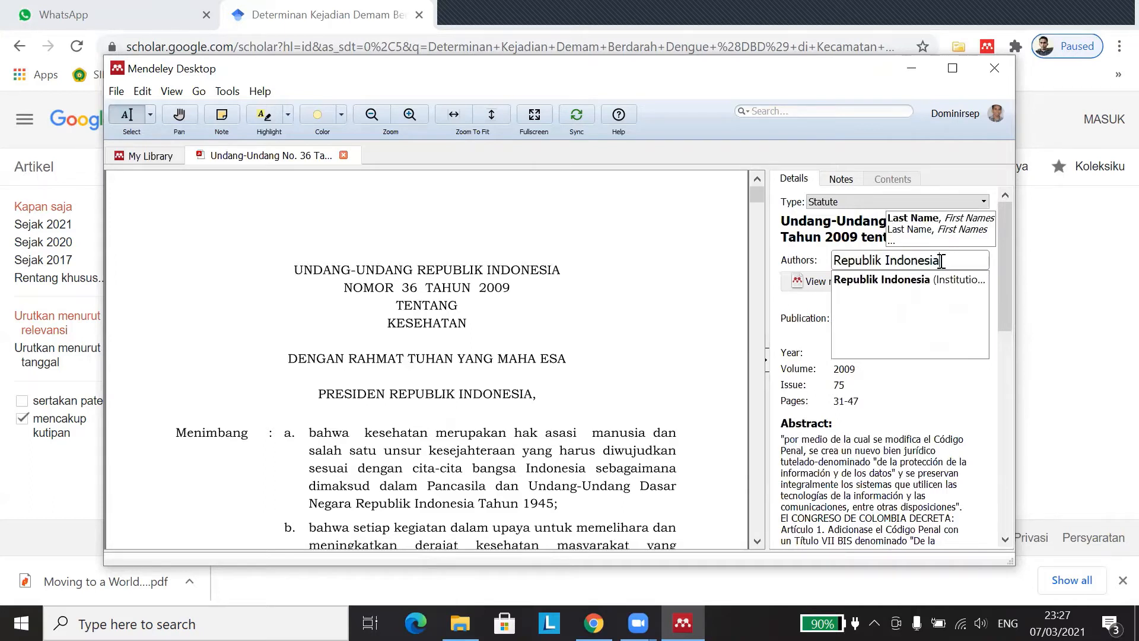
left_click(962, 284)
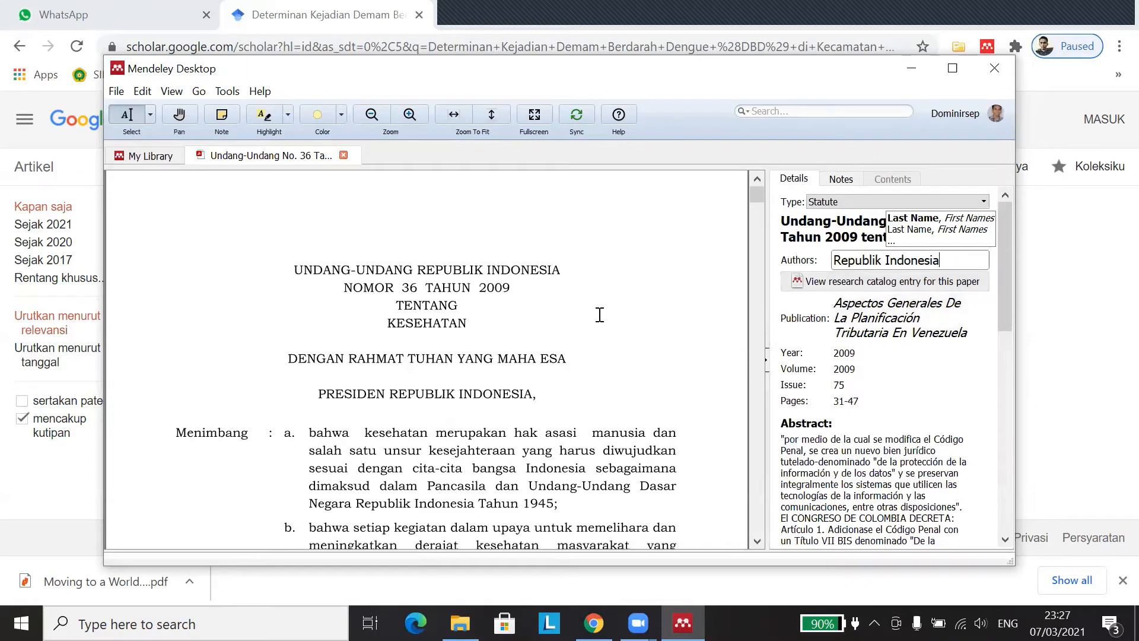
Step: Delete the wrong Spanish publication name from the Publication field
left_click(862, 325)
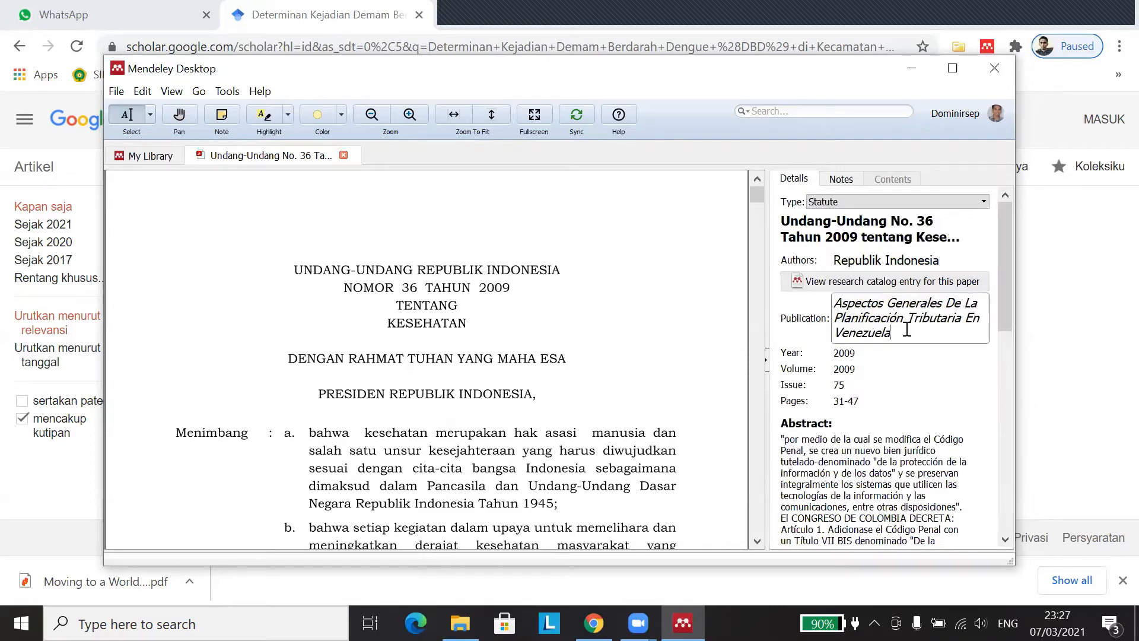
left_click_drag(920, 330, 799, 291)
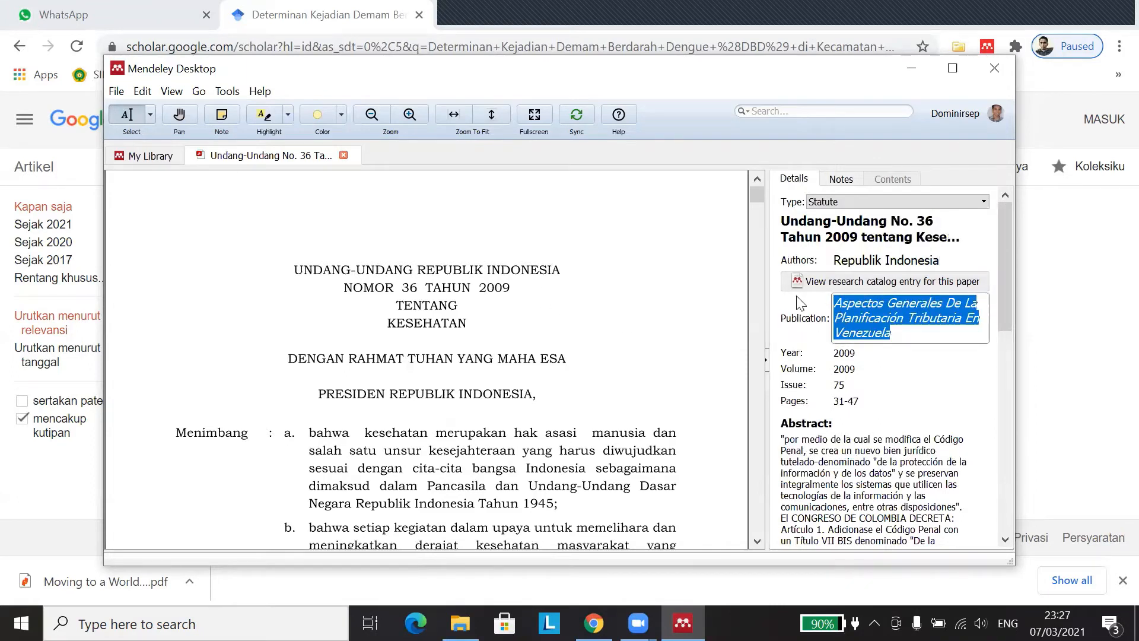
key("BackSpace")
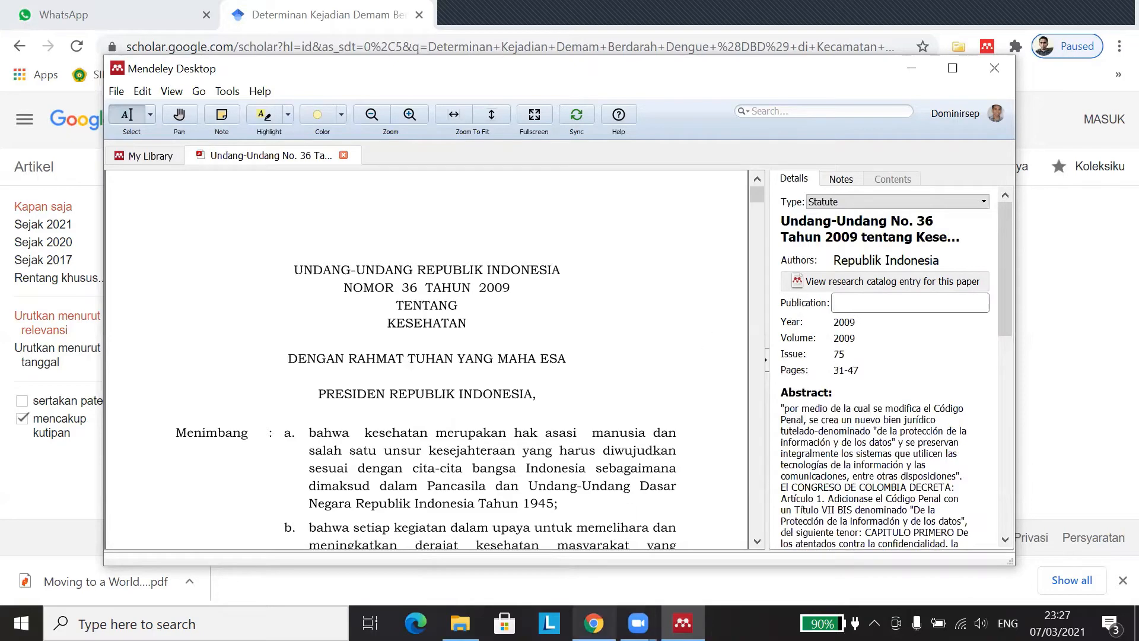
left_click(593, 622)
Step: Search Google for 'dpr ri' and browse the official DPR RI website's law archive
left_click(458, 13)
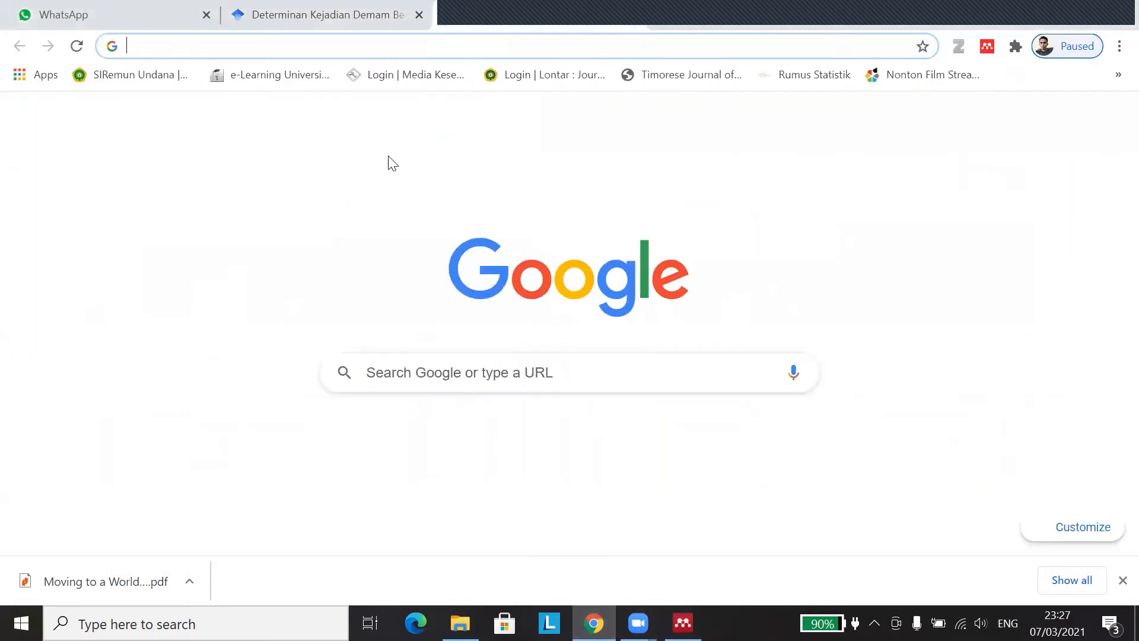
left_click(429, 368)
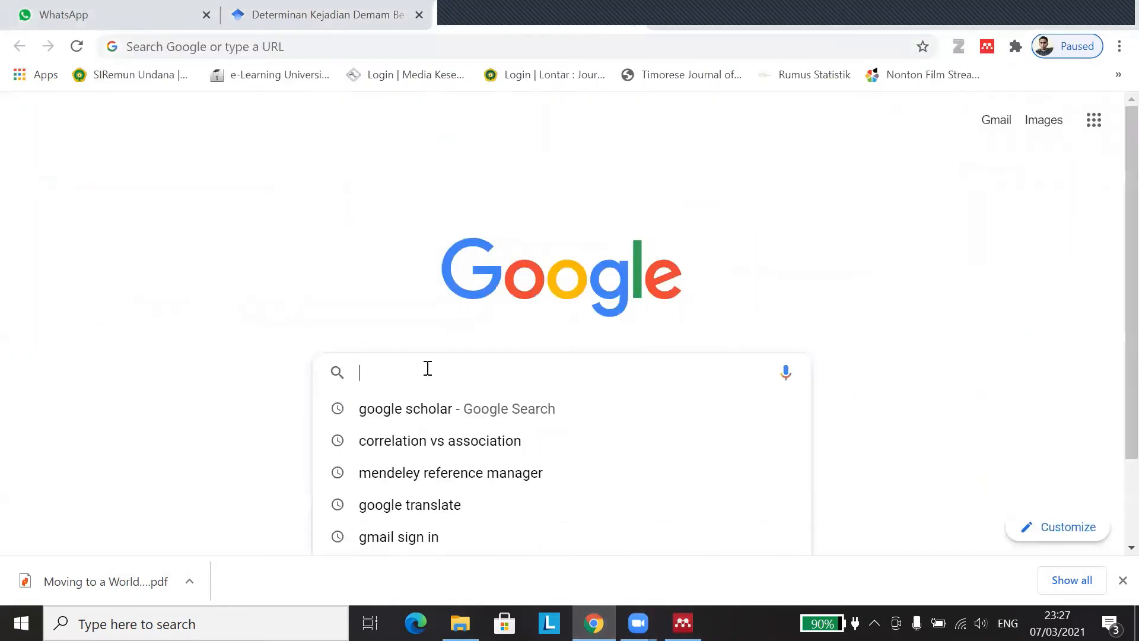
type("dpr ri")
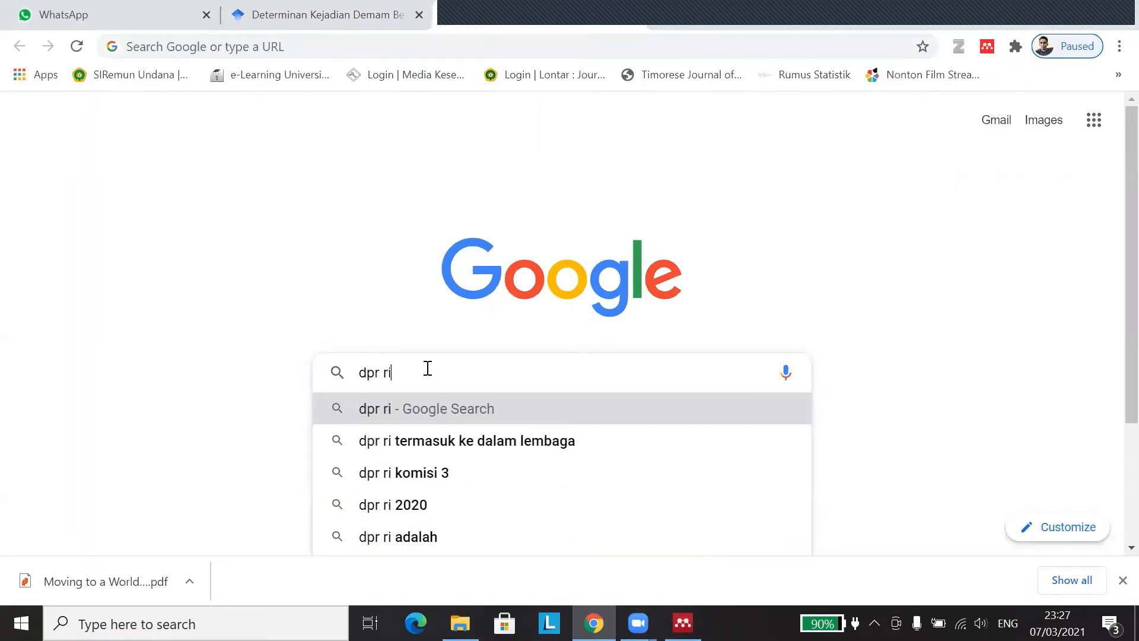
key("Return")
left_click(190, 276)
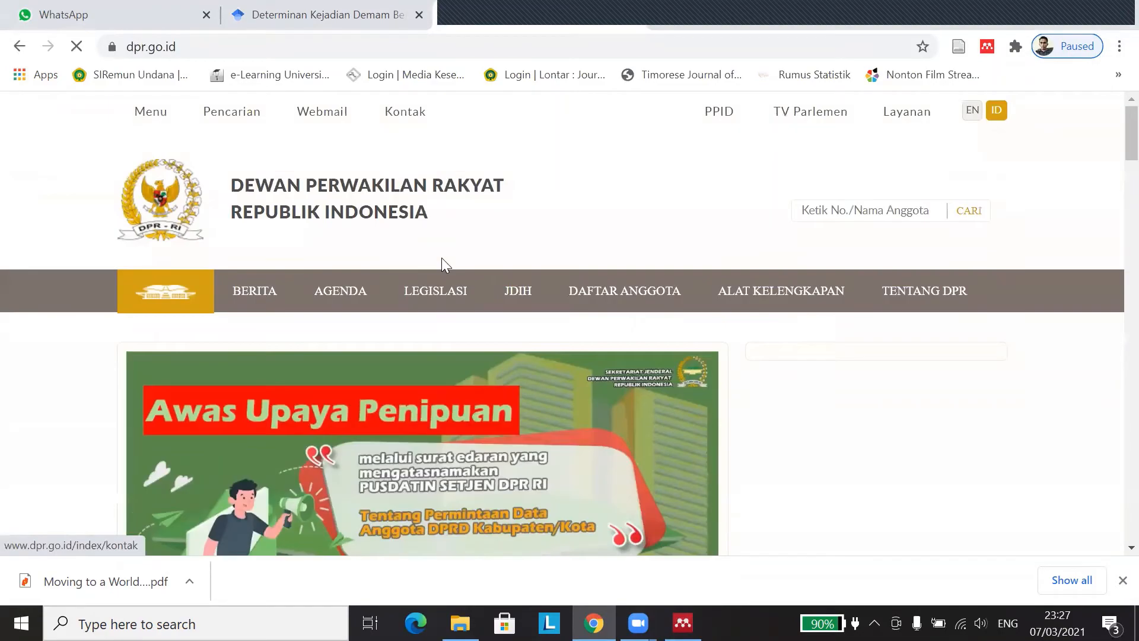
mouse_move(599, 360)
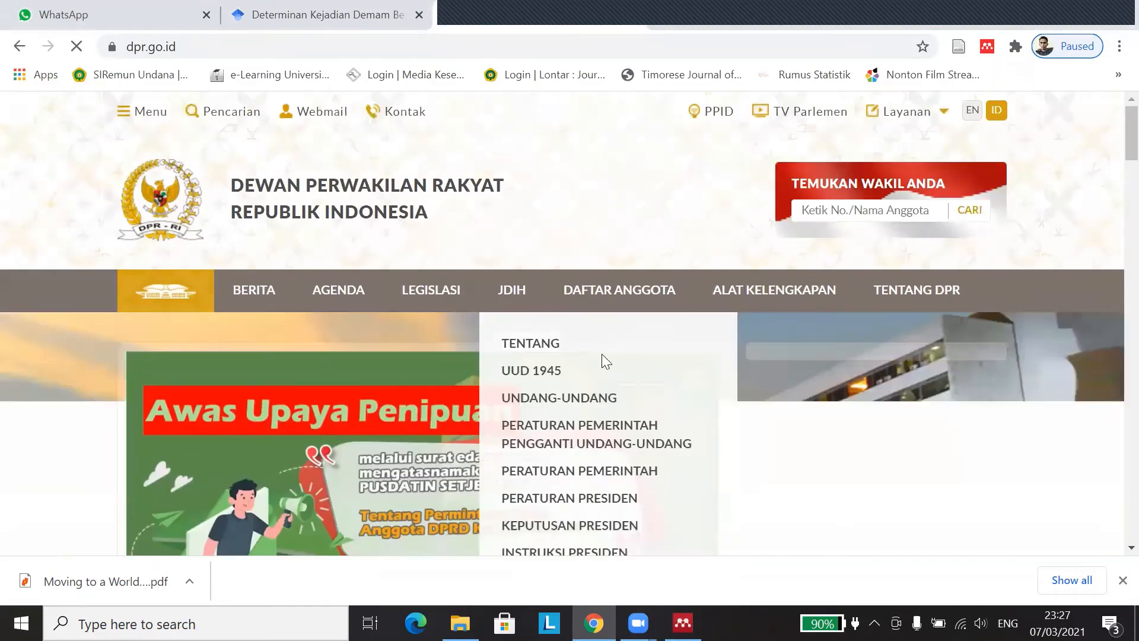
scroll(442, 310, "down", 5)
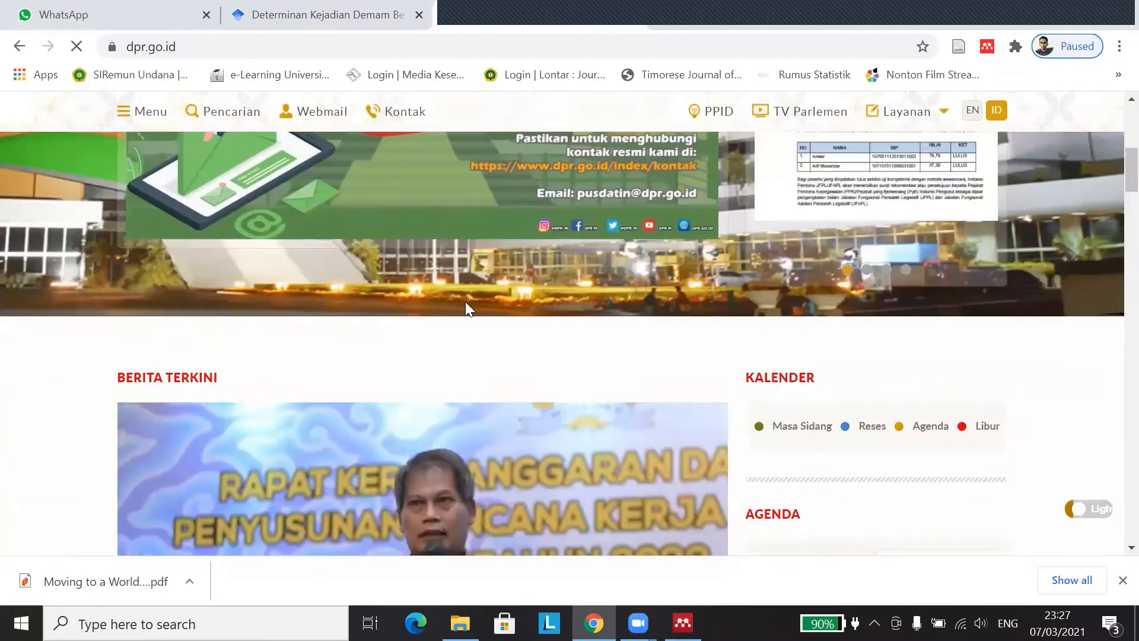
scroll(465, 301, "down", 10)
scroll(510, 241, "up", 10)
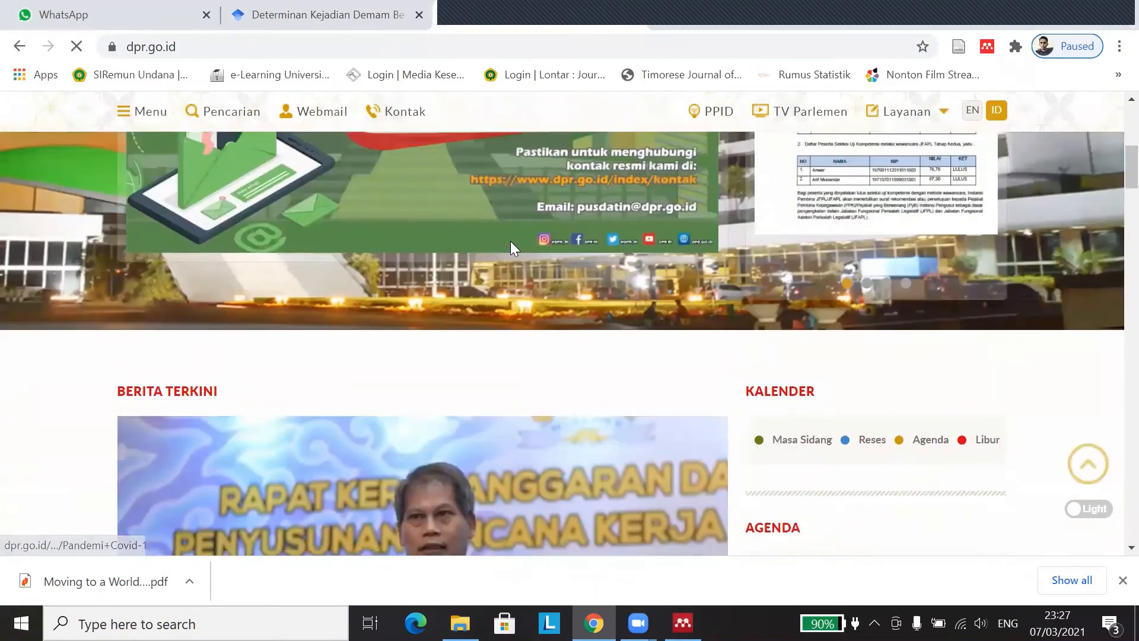
scroll(510, 240, "up", 5)
mouse_move(444, 300)
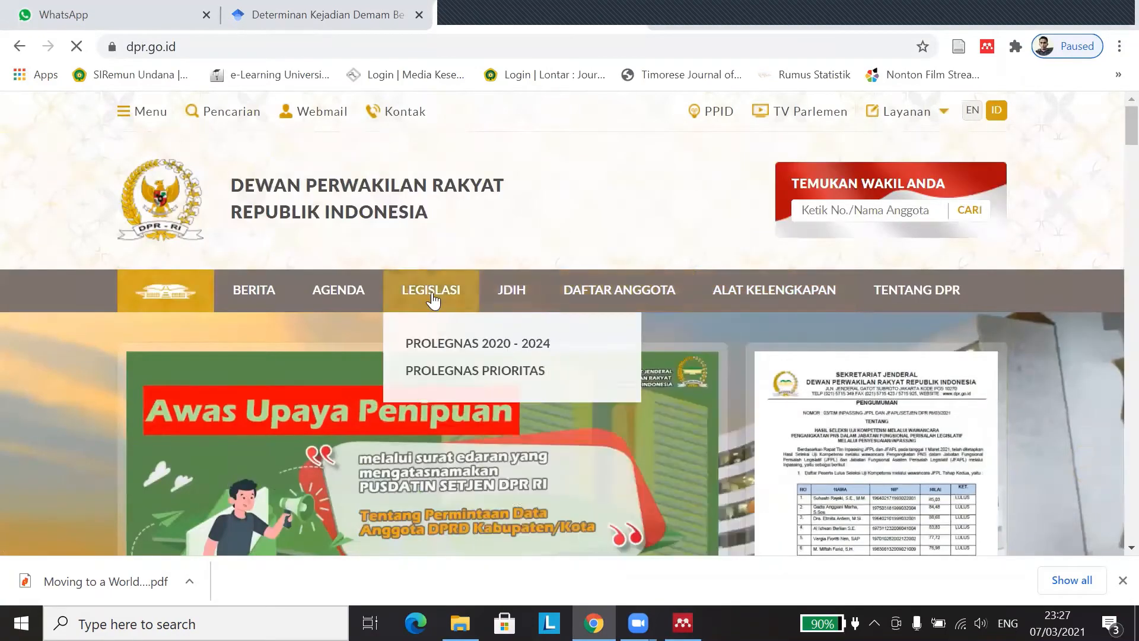
mouse_move(505, 295)
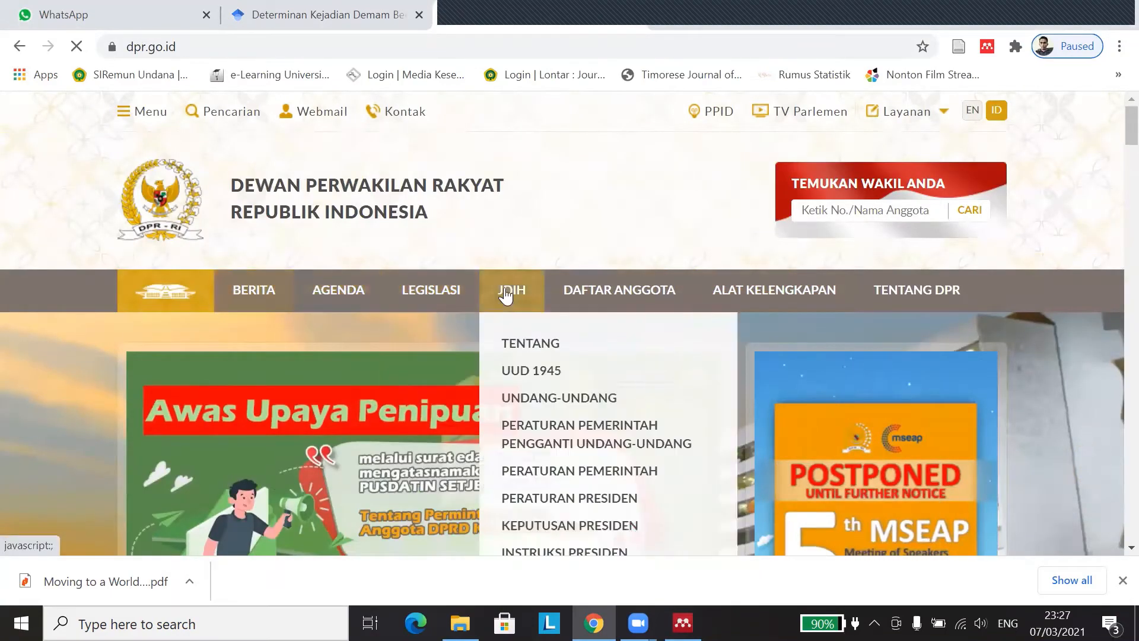
scroll(505, 295, "down", 3)
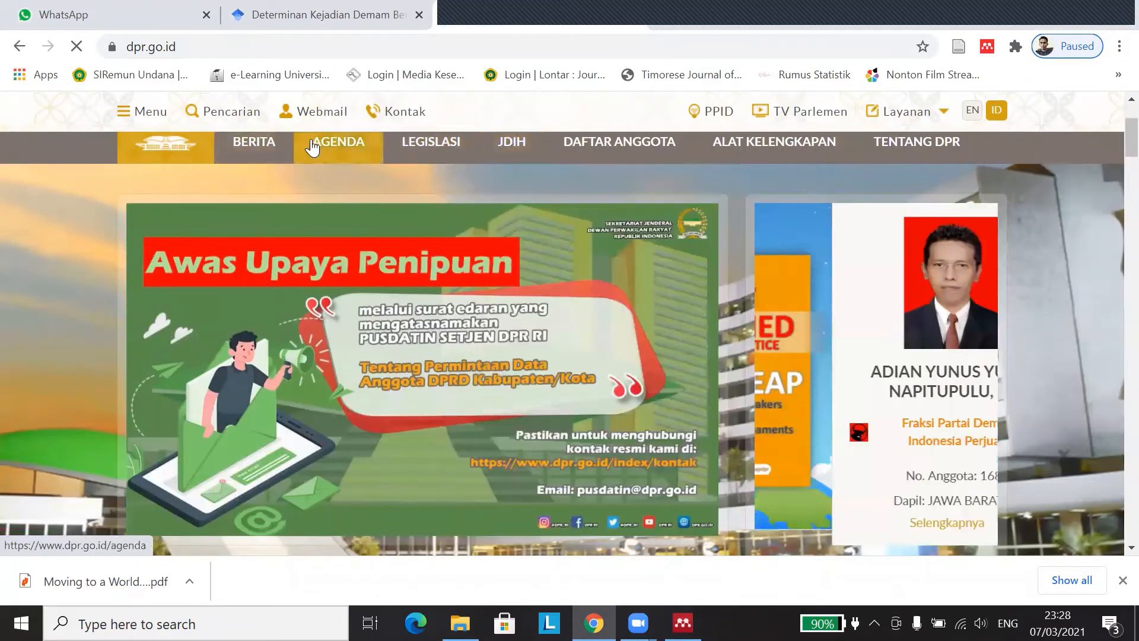
scroll(420, 218, "down", 5)
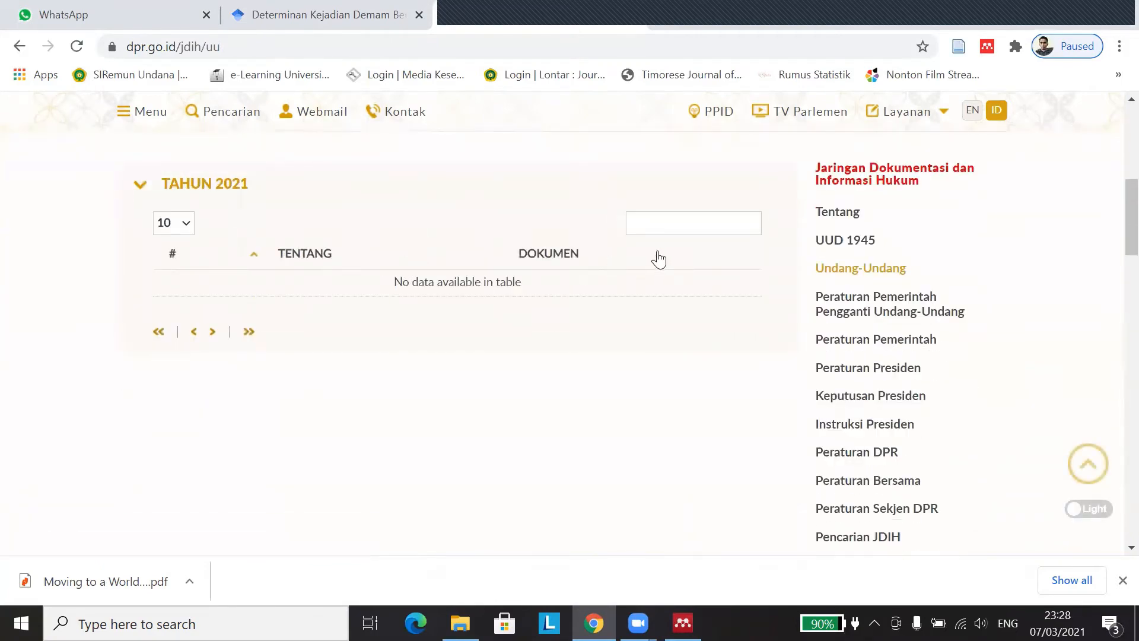
scroll(781, 272, "down", 7)
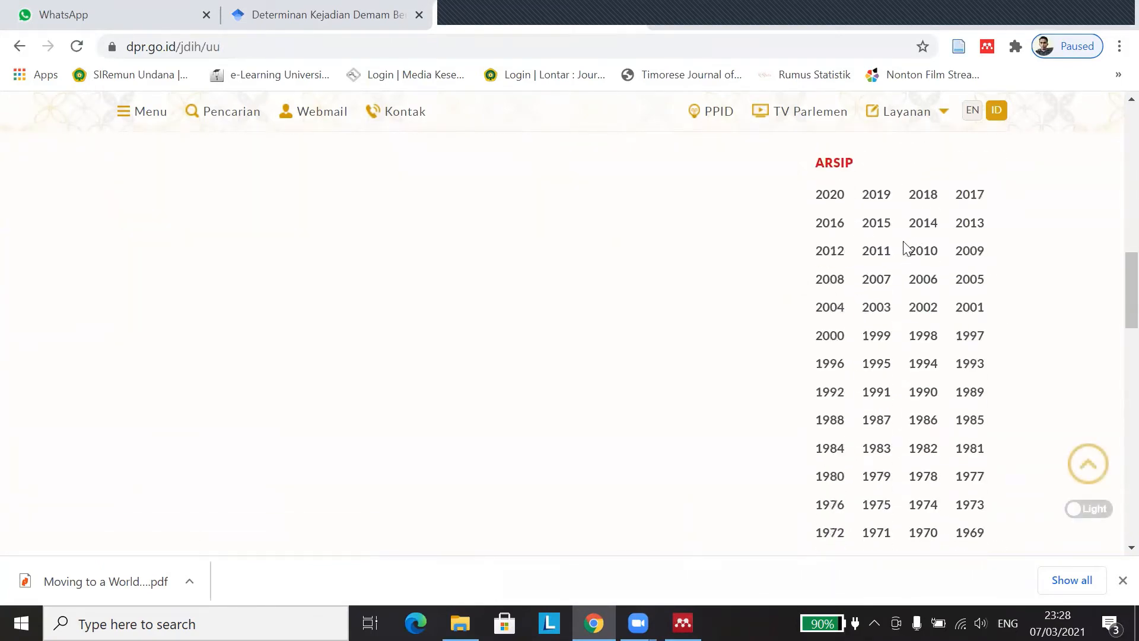
left_click(682, 623)
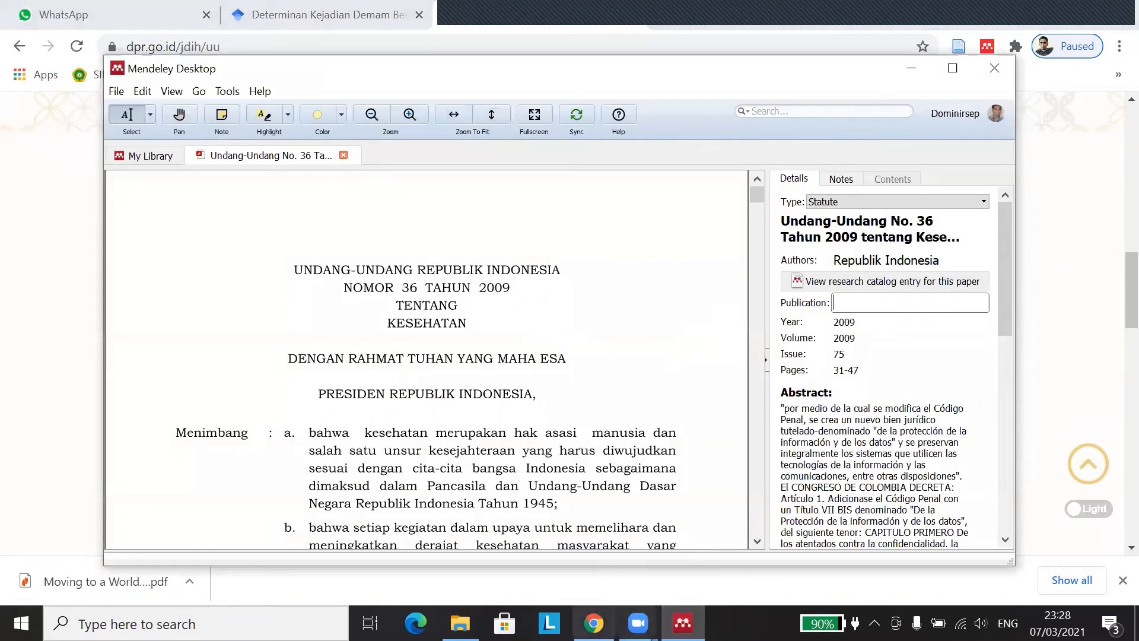
left_click(594, 622)
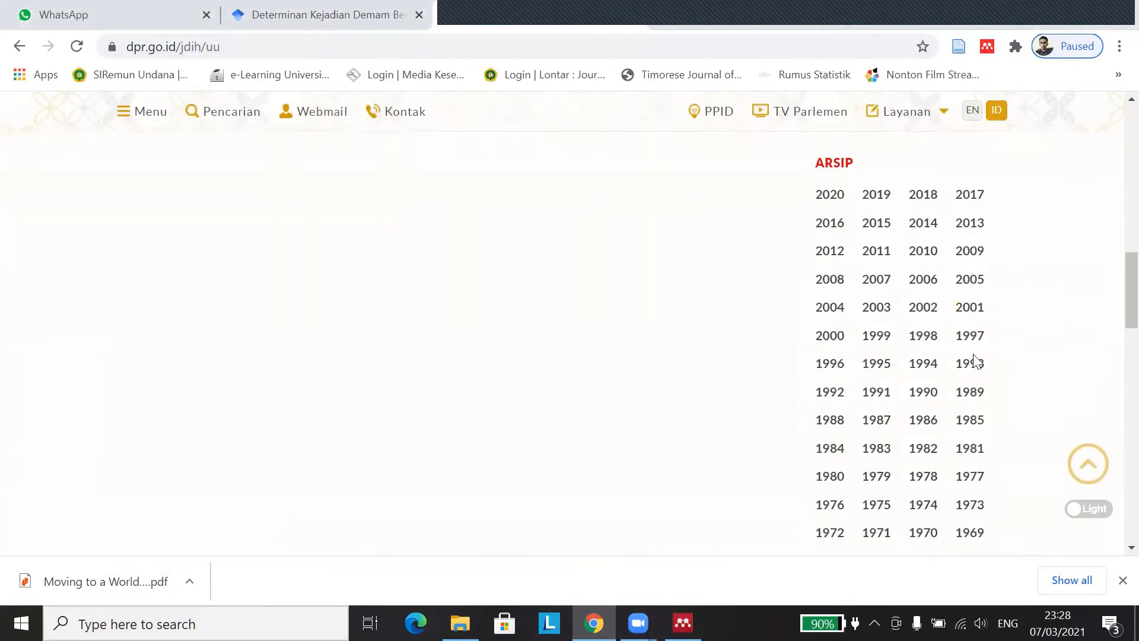
Step: List the 2009 laws, go to page 4 (entries 31–40), and open law 36, Kesehatan
left_click(971, 253)
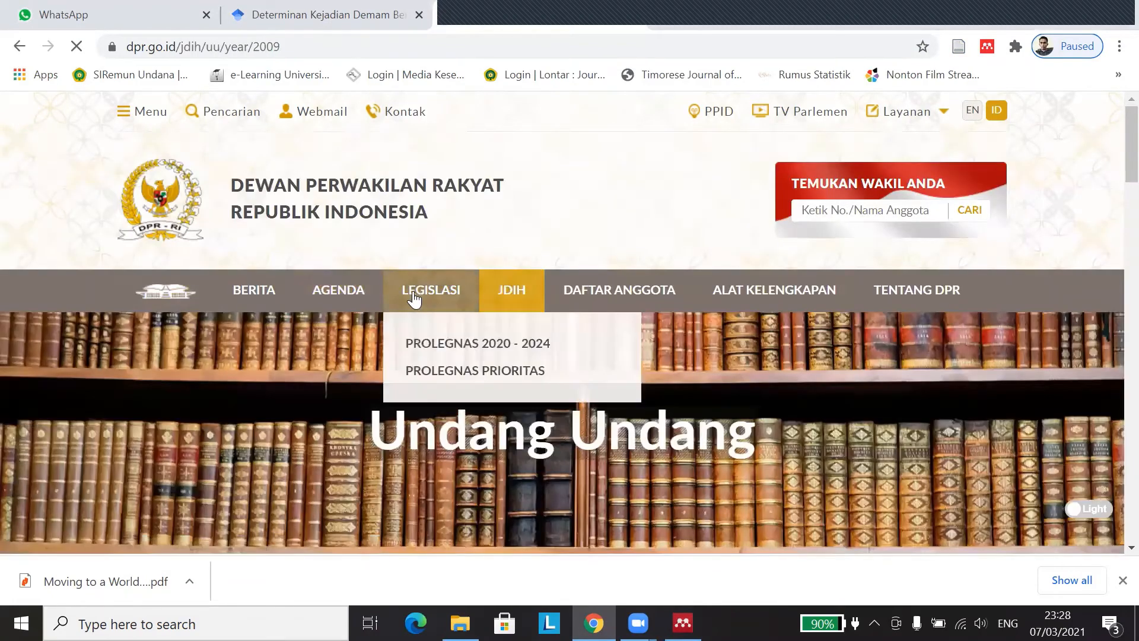
scroll(415, 299, "down", 10)
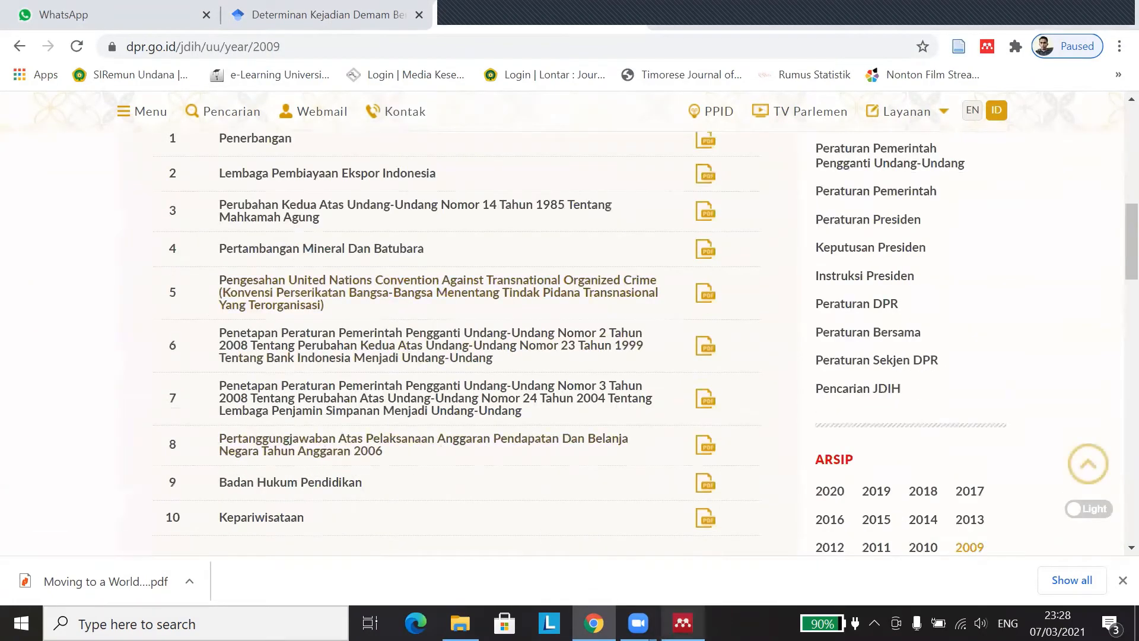
scroll(288, 379, "down", 7)
scroll(279, 323, "up", 5)
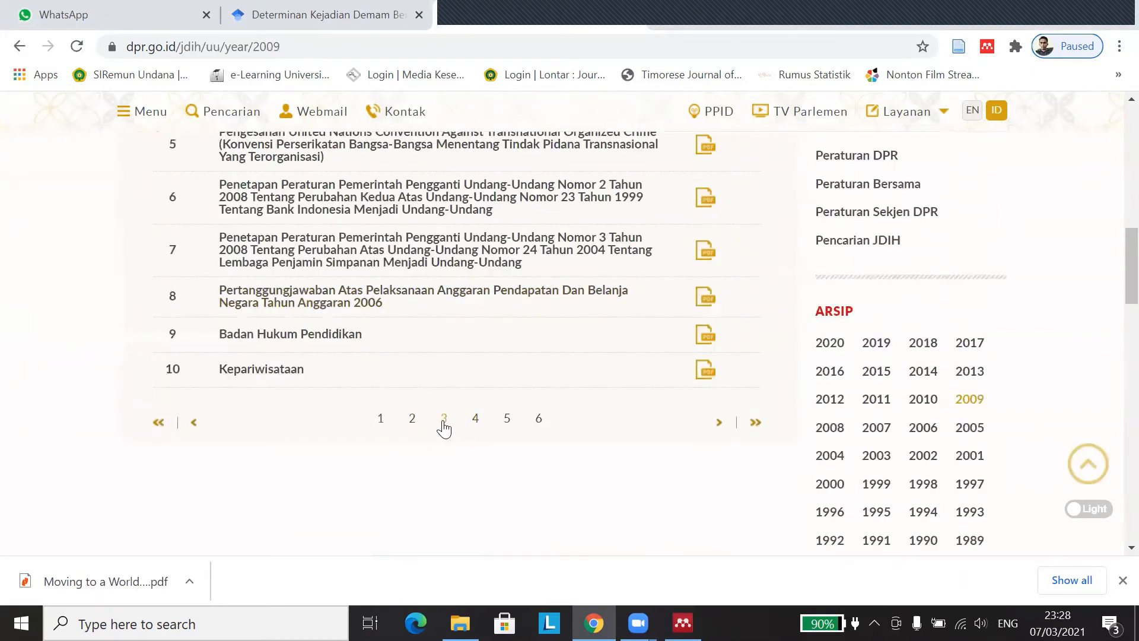
left_click(444, 422)
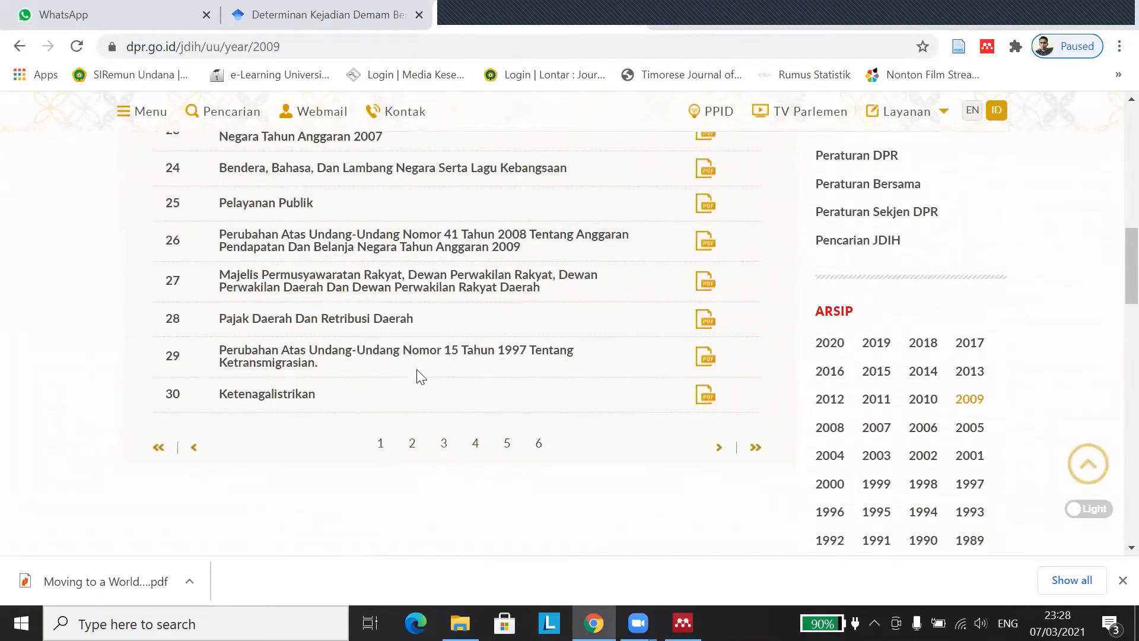
left_click(475, 443)
scroll(368, 300, "up", 3)
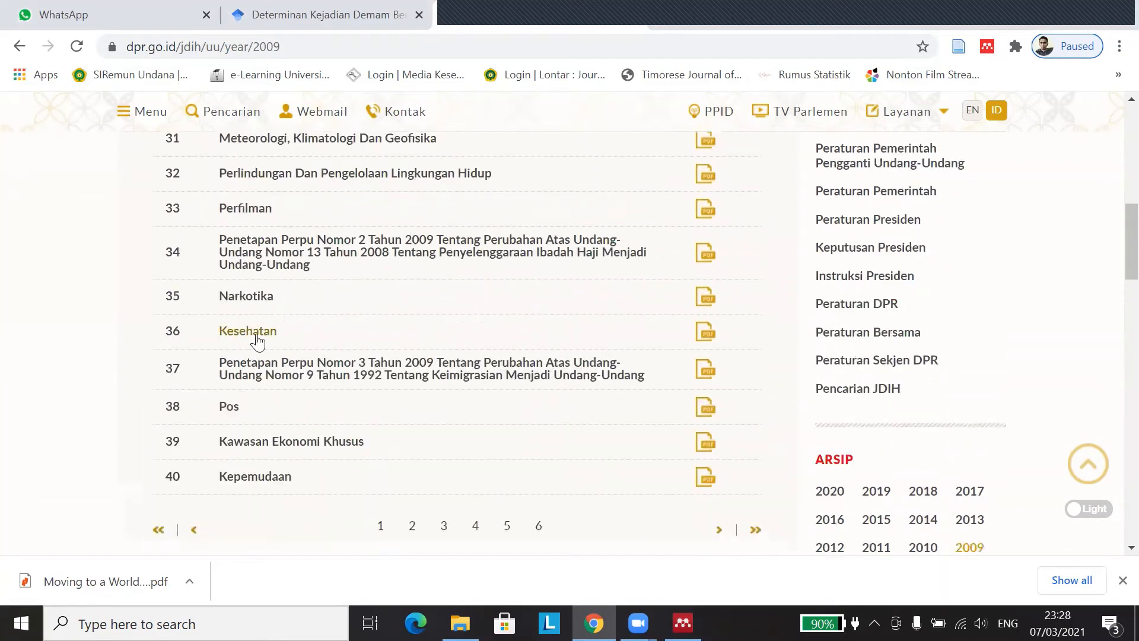
left_click(237, 331)
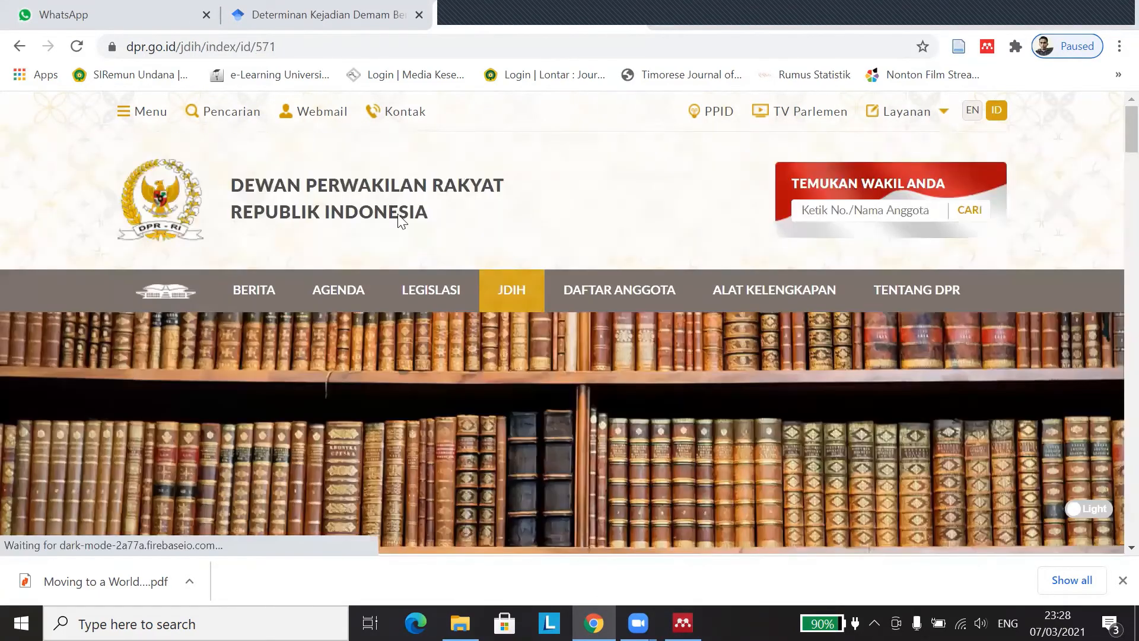
Step: Copy the Kesehatan law page's address, noting LN 144, TLN 5063, 13 Oktober 2009, and return to Mendeley
scroll(411, 245, "down", 12)
scroll(356, 249, "up", 5)
scroll(356, 266, "down", 5)
scroll(367, 272, "up", 5)
scroll(357, 300, "down", 3)
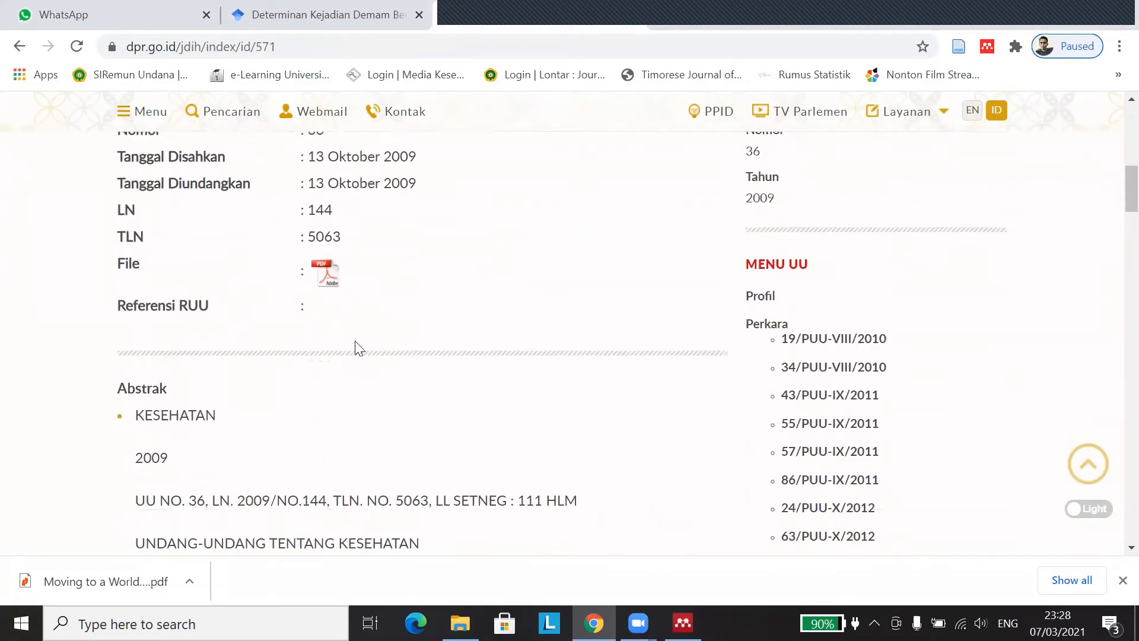
left_click_drag(290, 49, 113, 38)
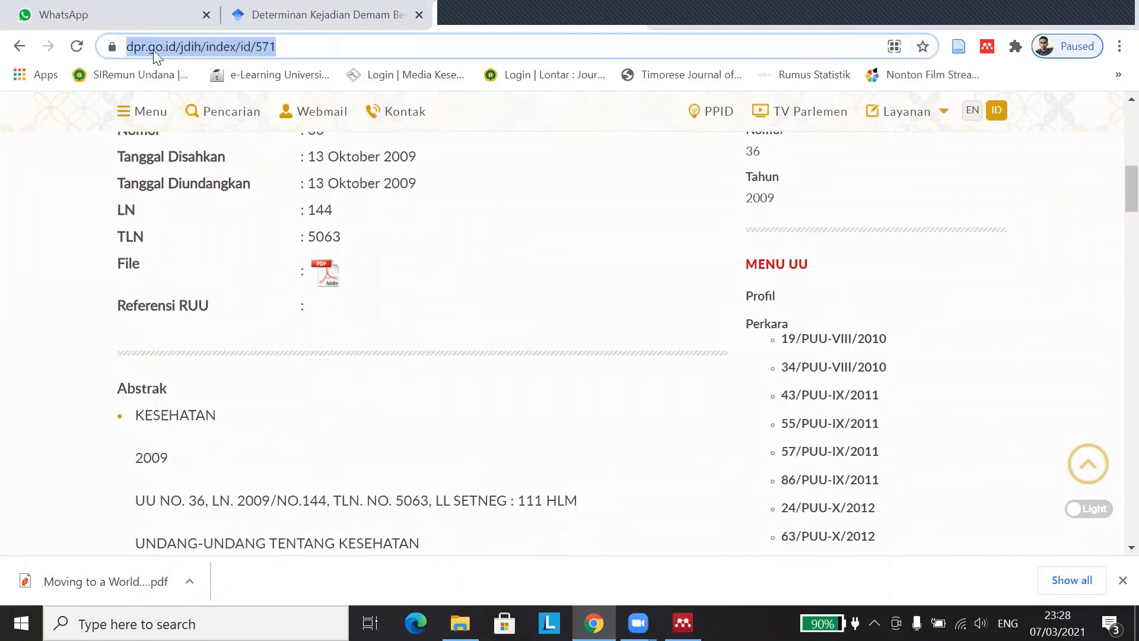
right_click(173, 46)
left_click(255, 143)
left_click(683, 622)
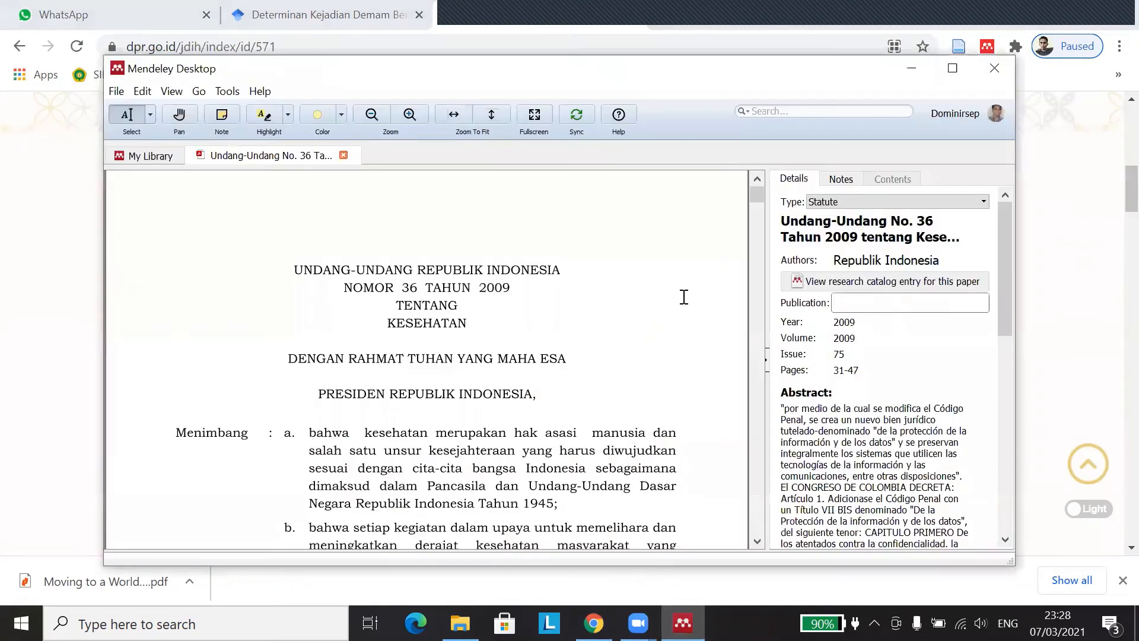
left_click(593, 621)
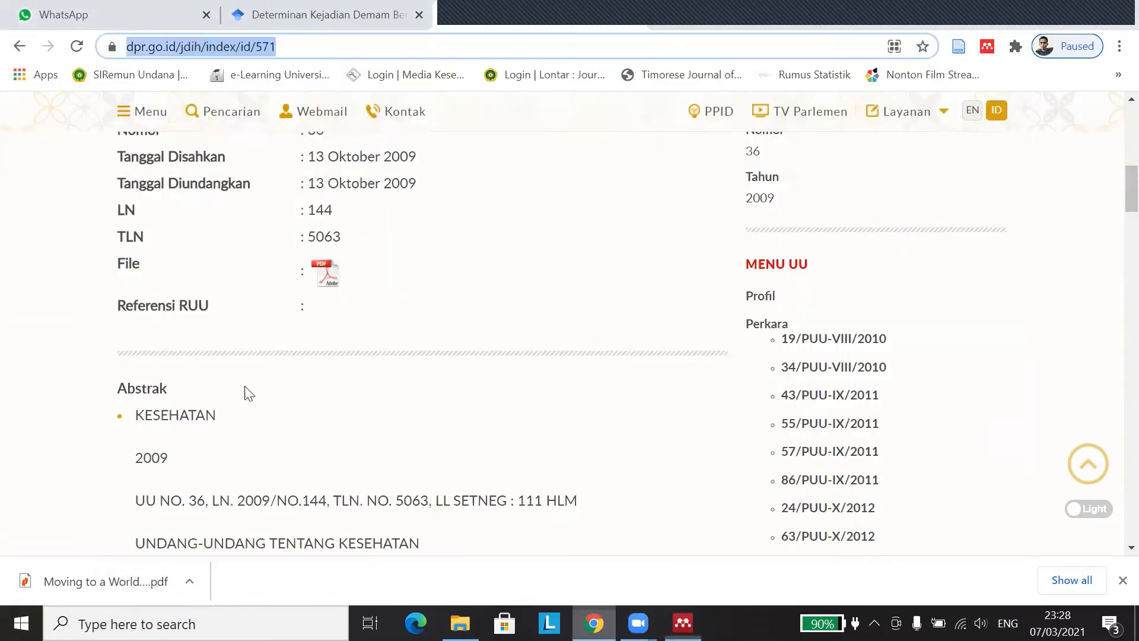
scroll(279, 210, "up", 10)
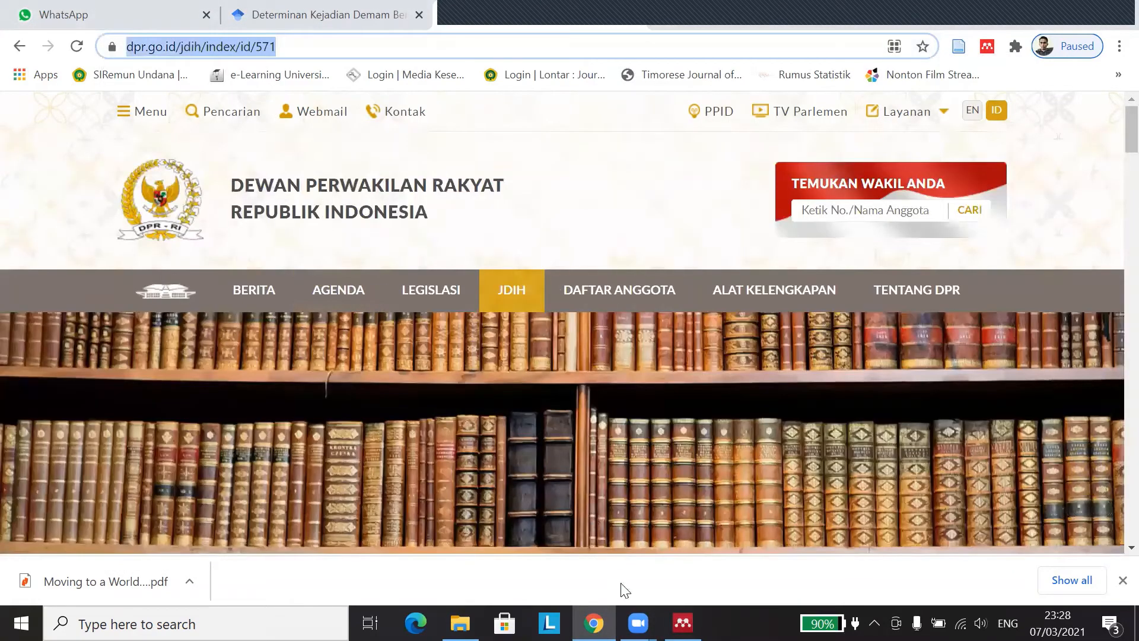
left_click(682, 621)
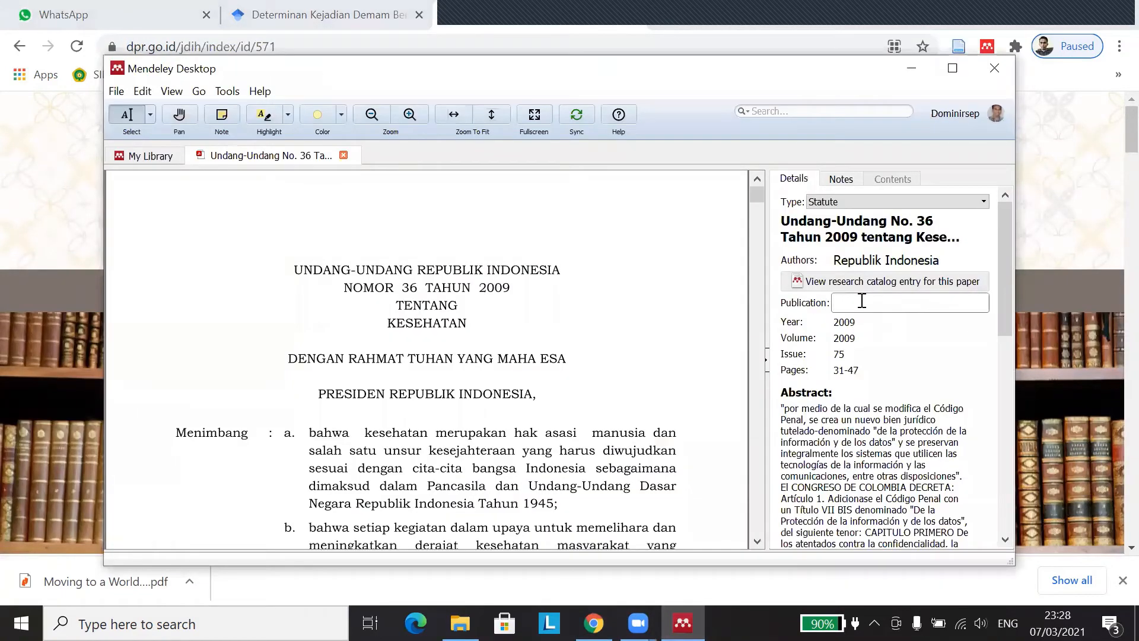
Step: Set the statute's Publication to DPR RI and clear the stray issue 75 and pages 31-47
left_click(860, 301)
type("Dew")
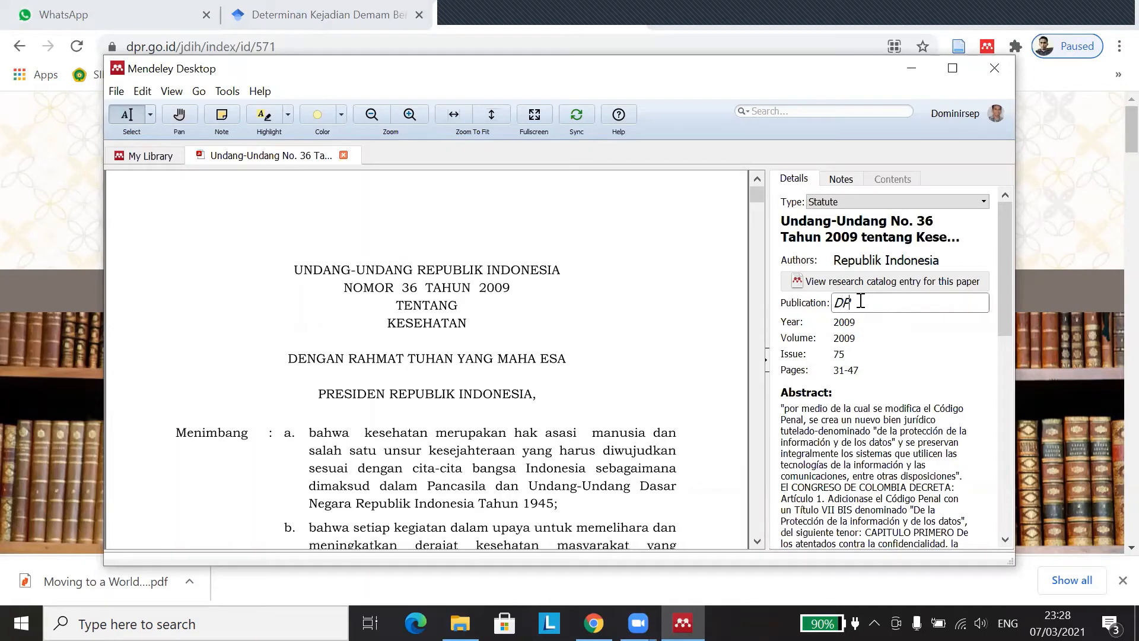
type(" RI")
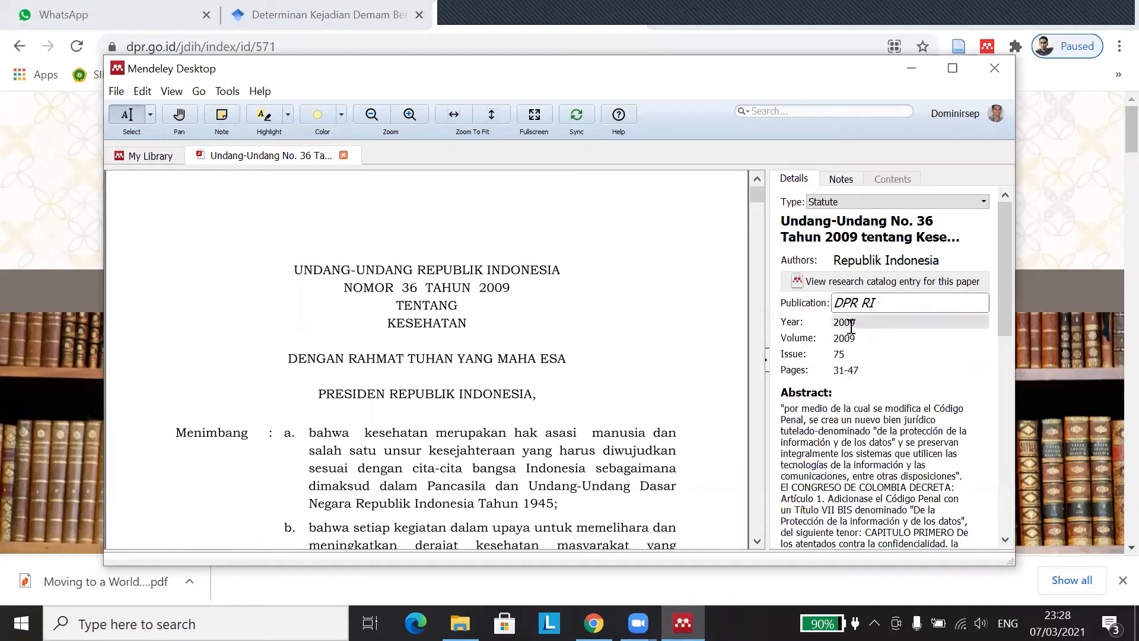
left_click(865, 325)
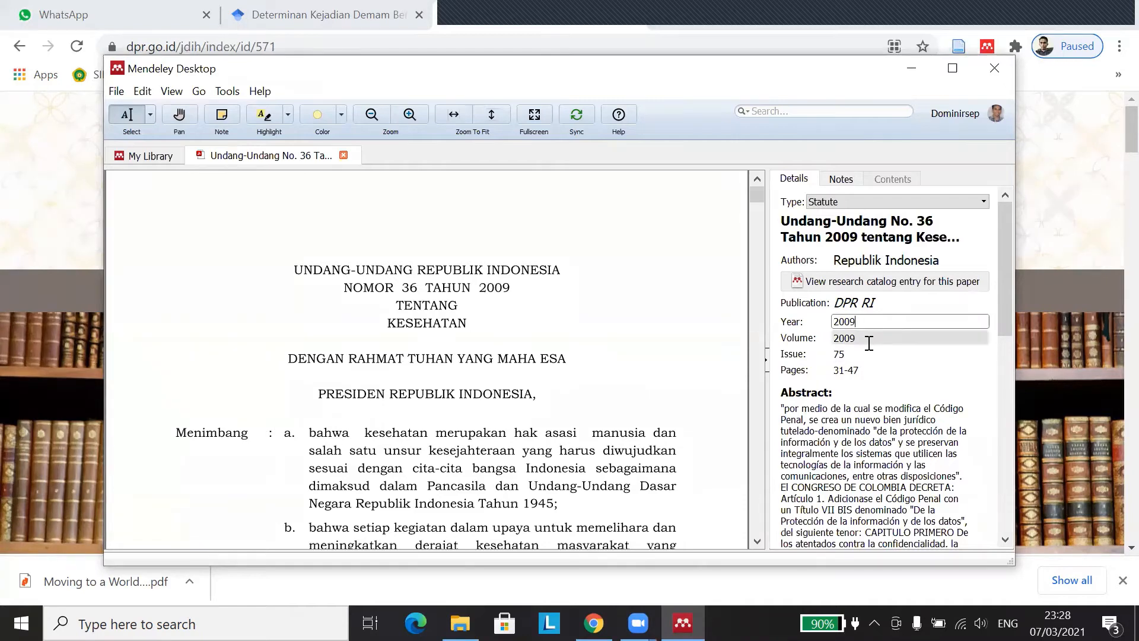
scroll(808, 356, "down", 2)
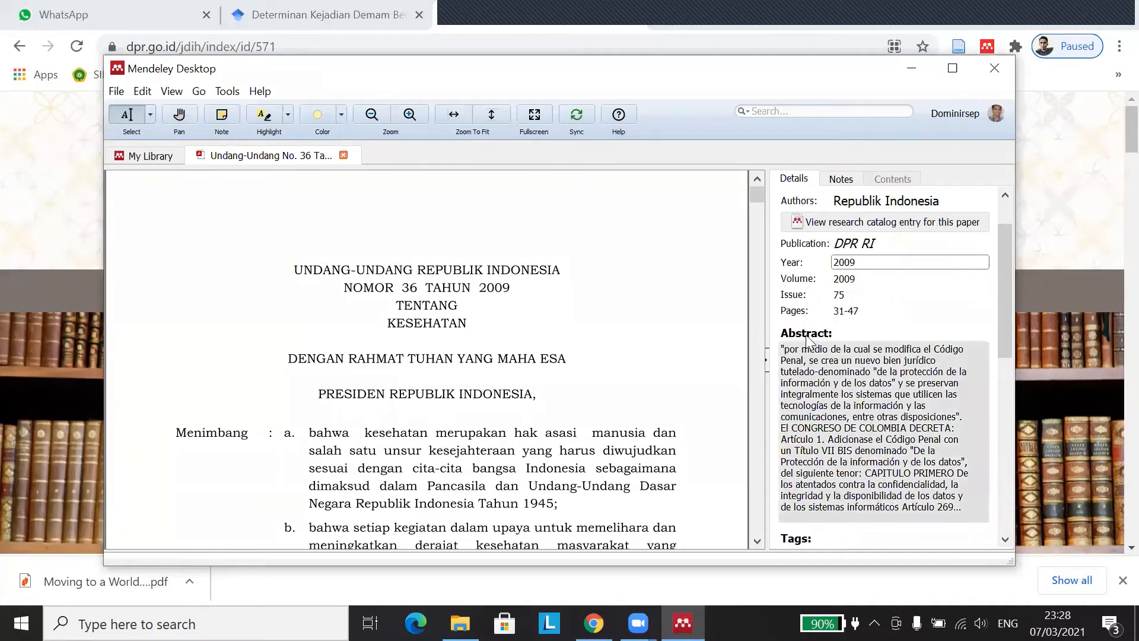
left_click(865, 279)
key("BackSpace")
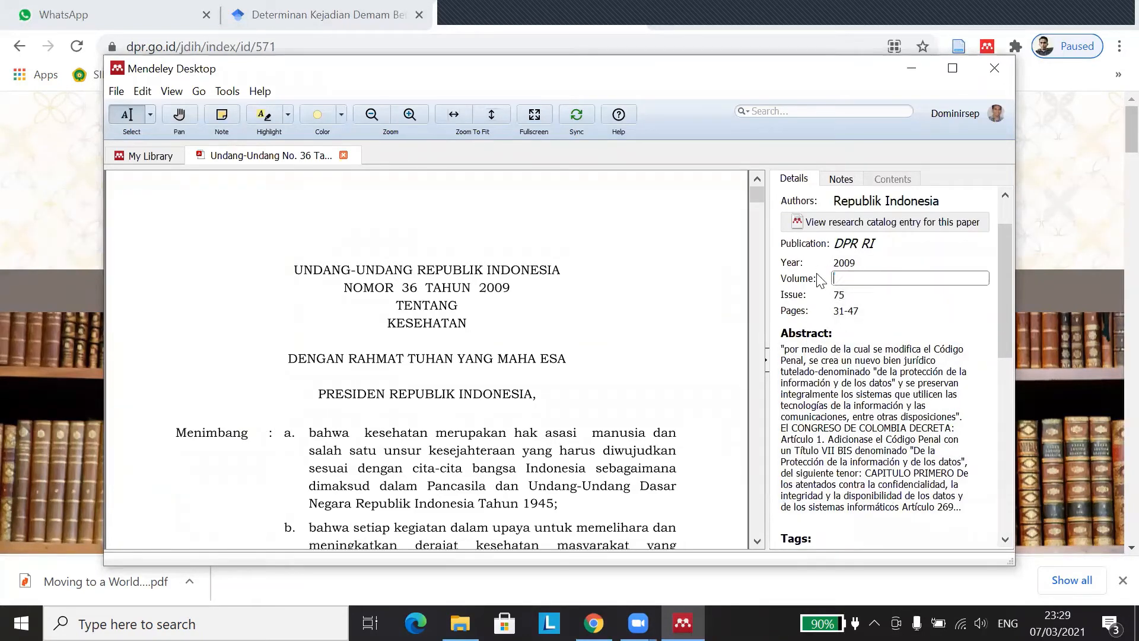
left_click(926, 294)
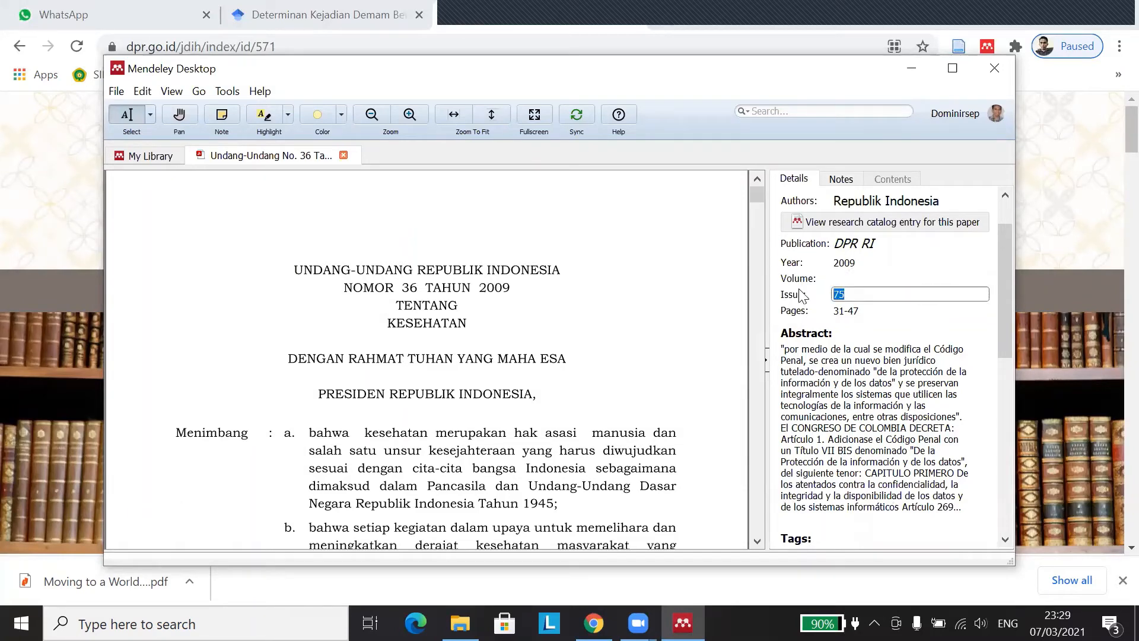
left_click(878, 311)
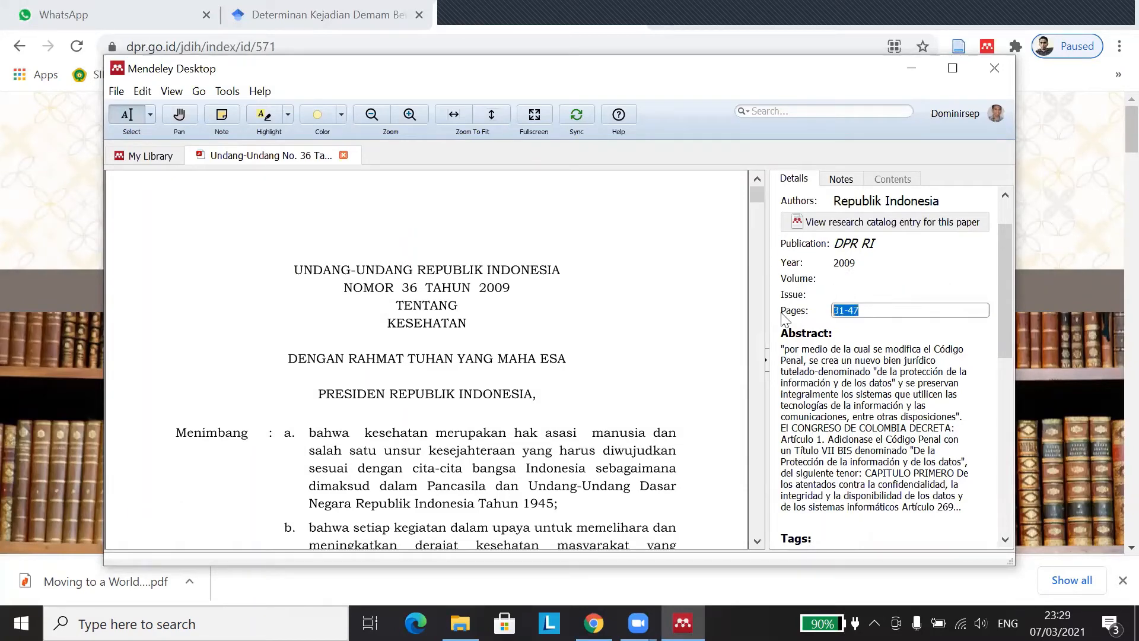
key("BackSpace")
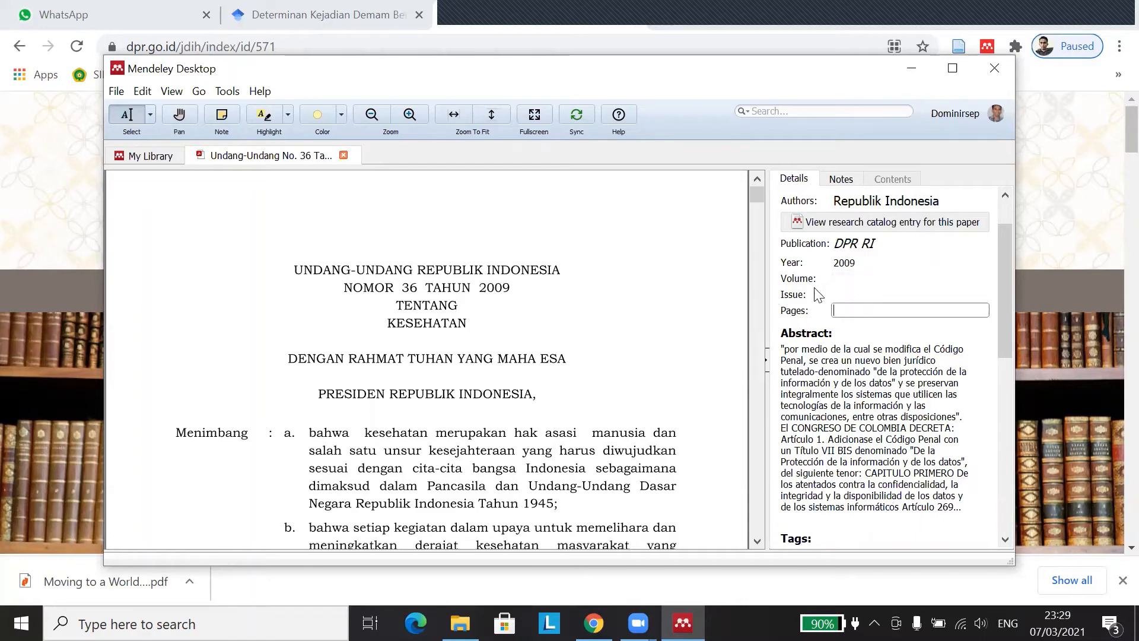
scroll(857, 243, "up", 2)
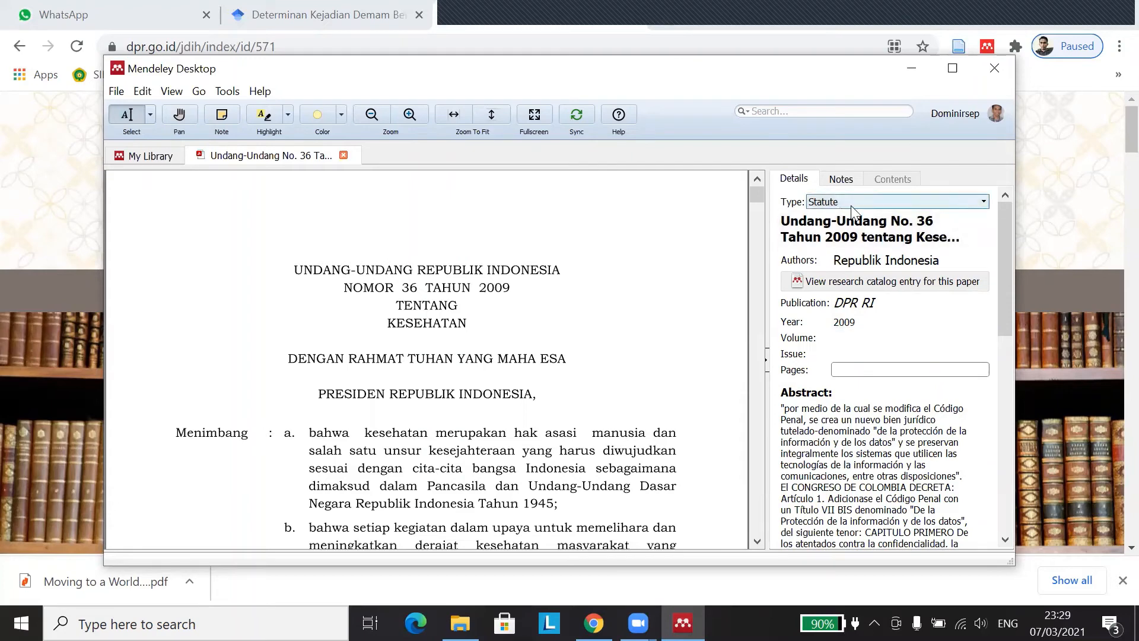
scroll(827, 362, "down", 2)
scroll(423, 424, "down", 2)
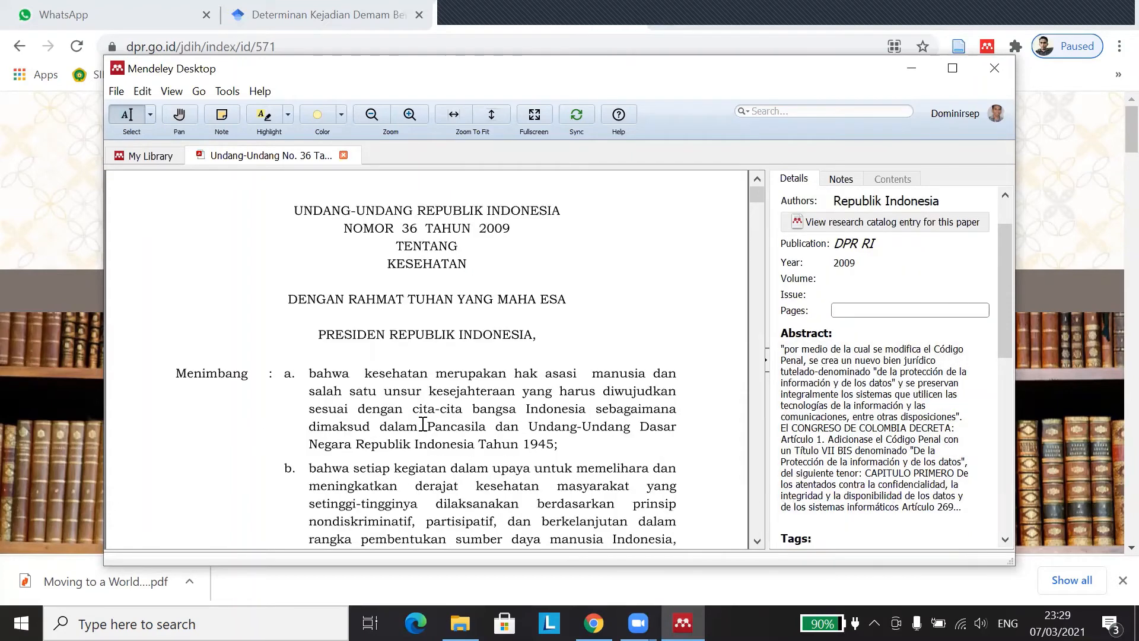
Step: Delete the incorrect abstract and add the tags undang-undang; kesehatan
left_click(793, 352)
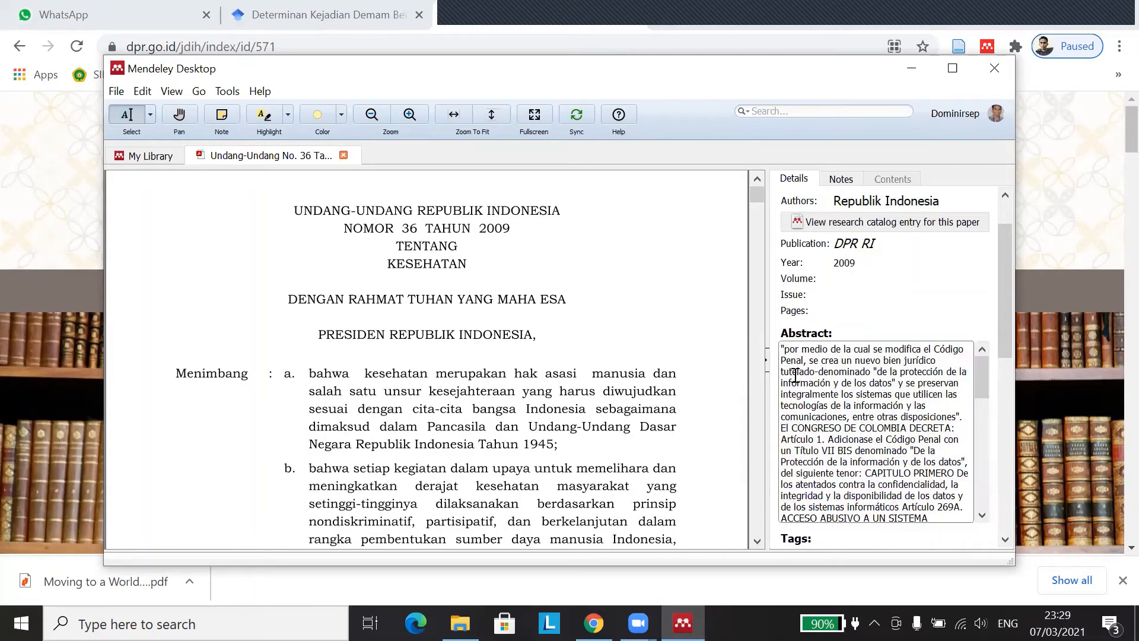
key("ctrl+a")
key("Delete")
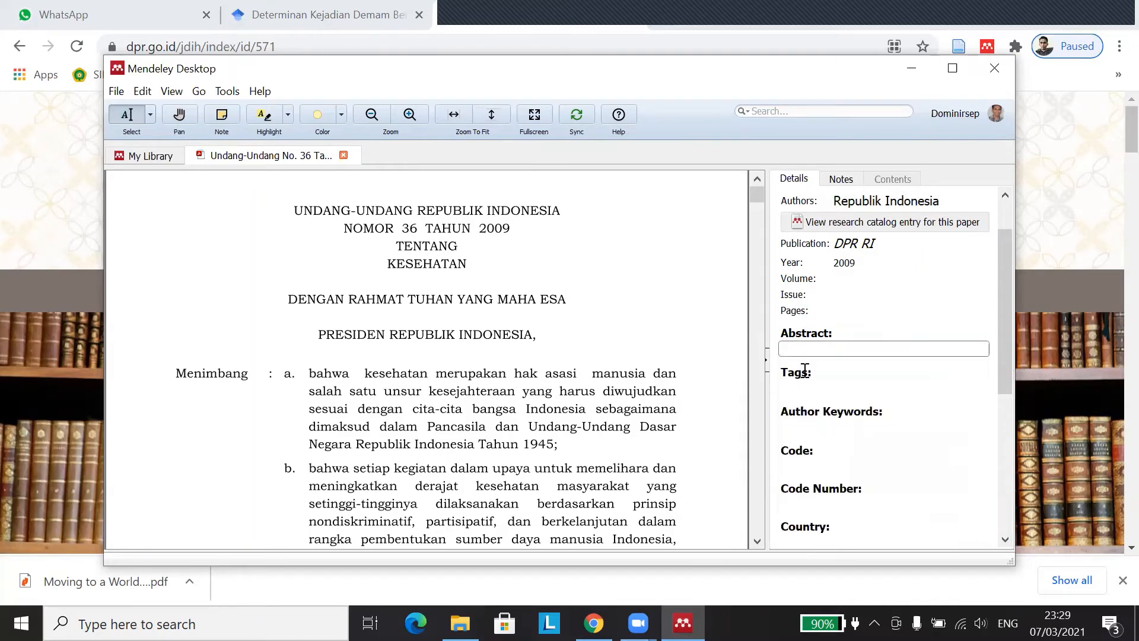
left_click(833, 390)
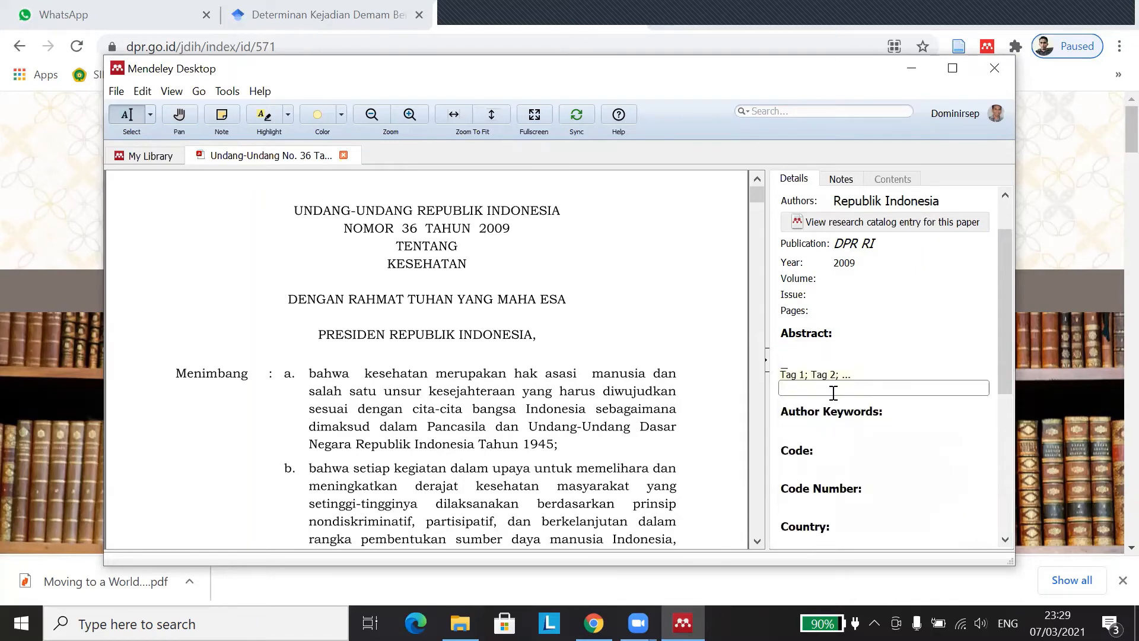
type("undang-undang/; kesehatan")
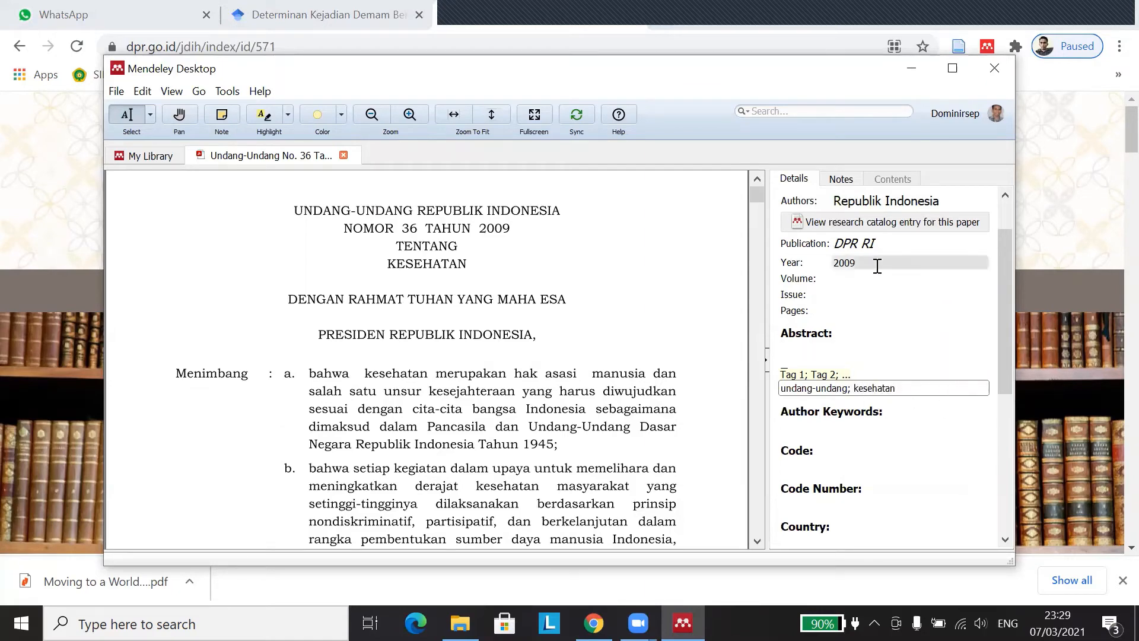
scroll(841, 363, "down", 1)
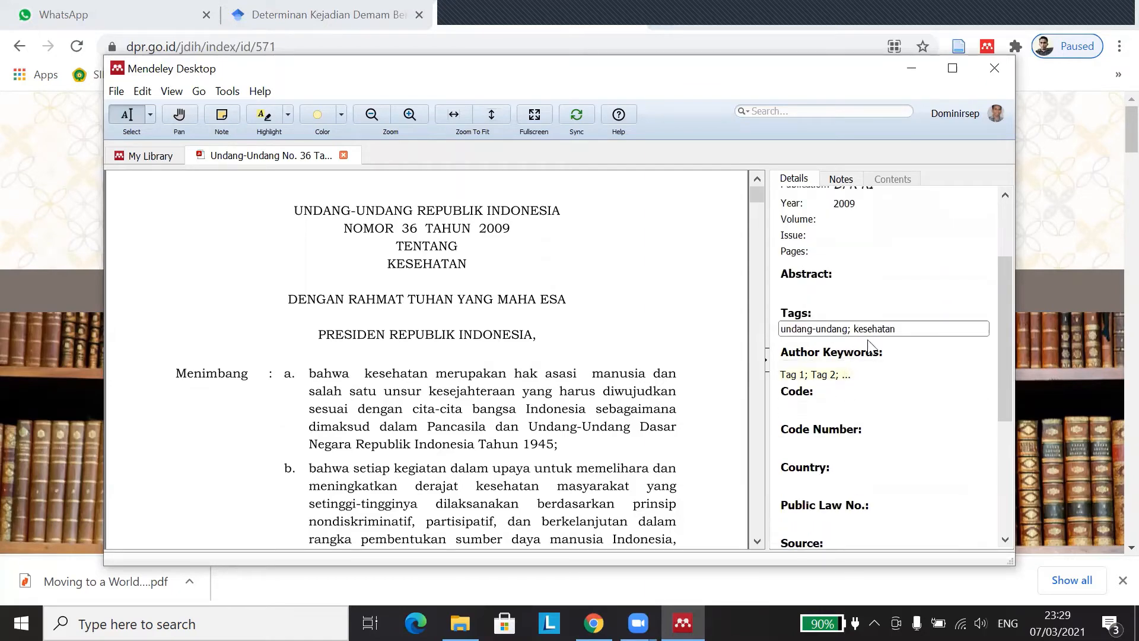
left_click(849, 370)
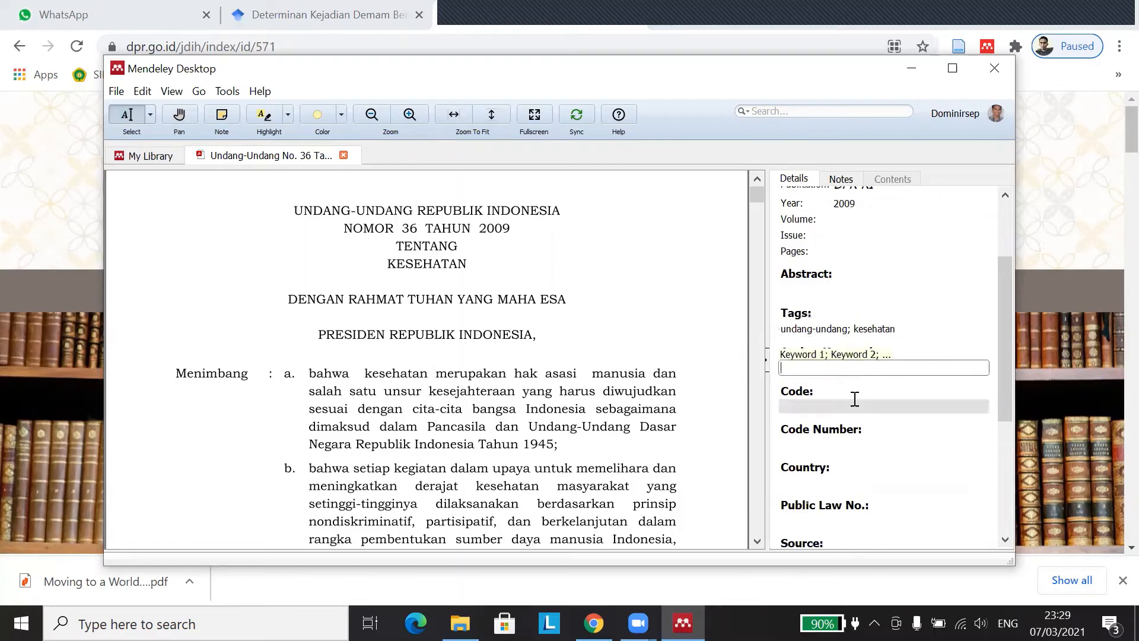
scroll(855, 399, "down", 1)
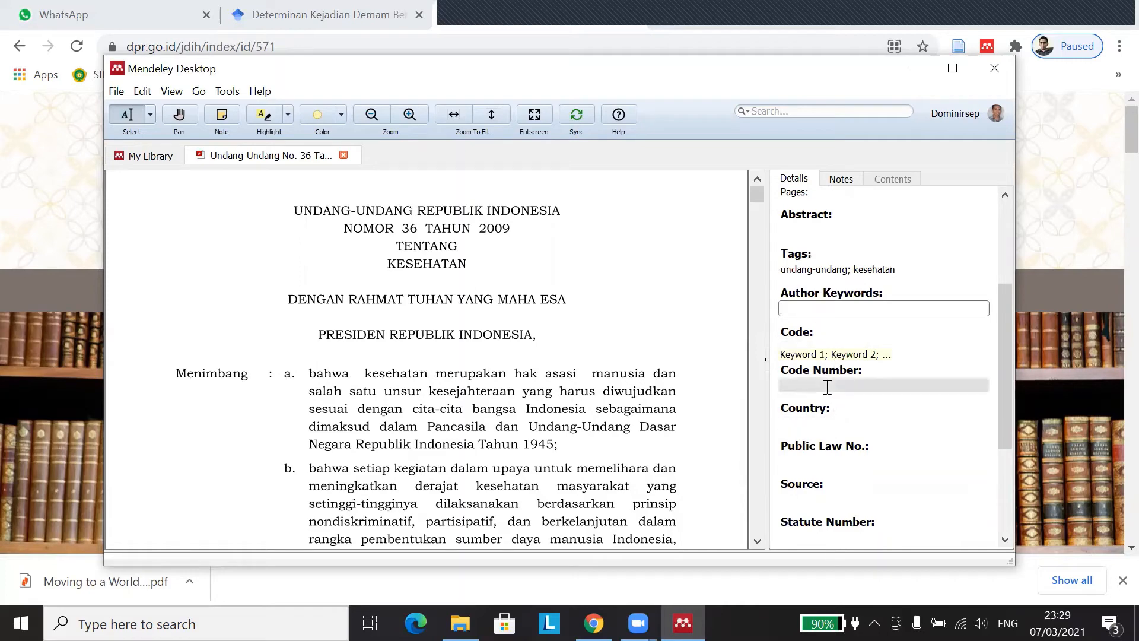
scroll(848, 265, "up", 3)
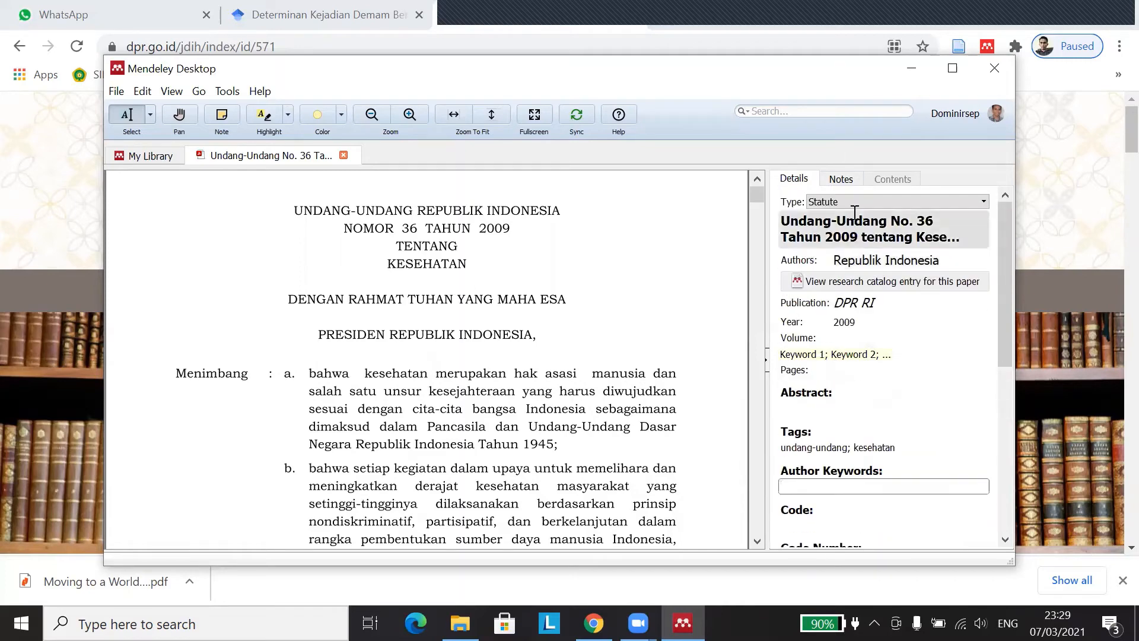
scroll(824, 356, "down", 1)
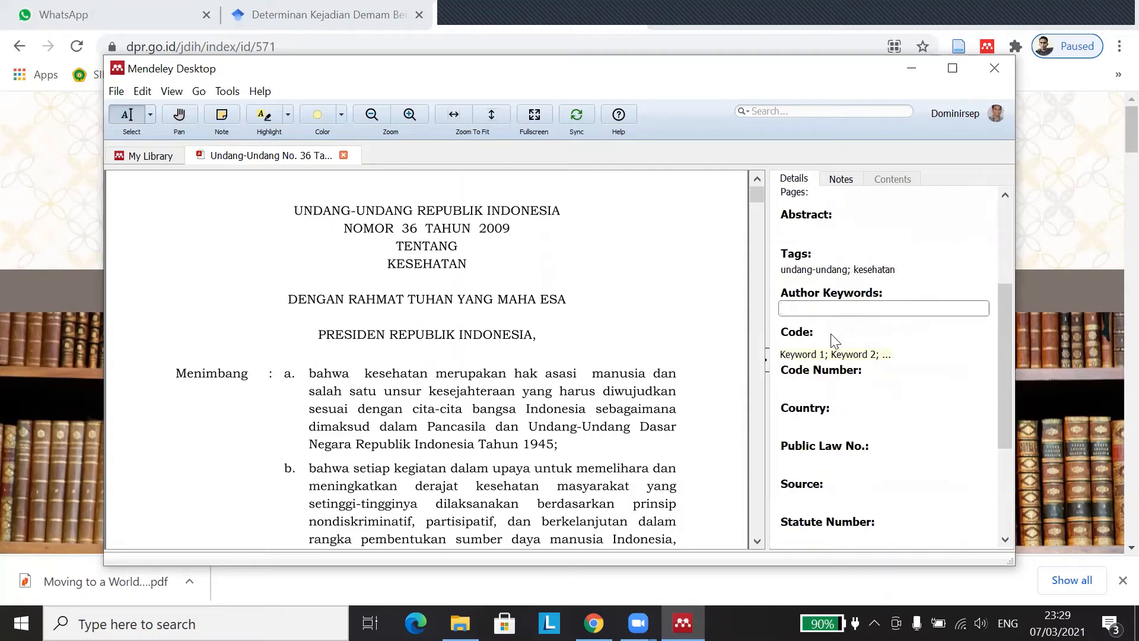
Step: Set Country to Indonesia and Statute Number to 36, then bring Chrome's DPR law page forward
left_click(824, 423)
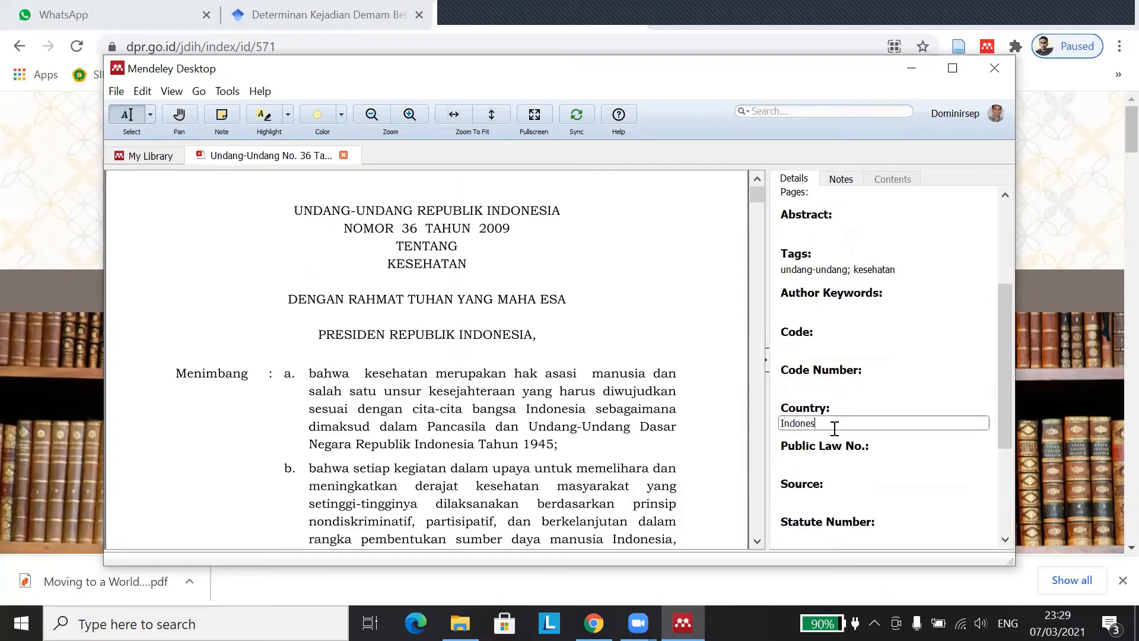
scroll(864, 454, "down", 1)
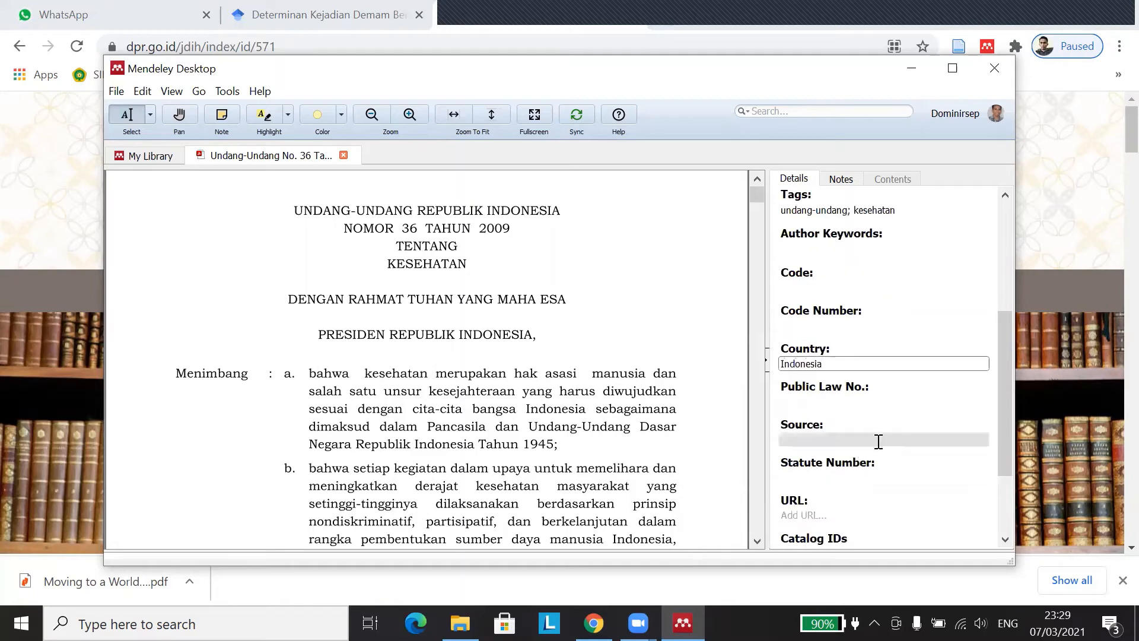
left_click(819, 479)
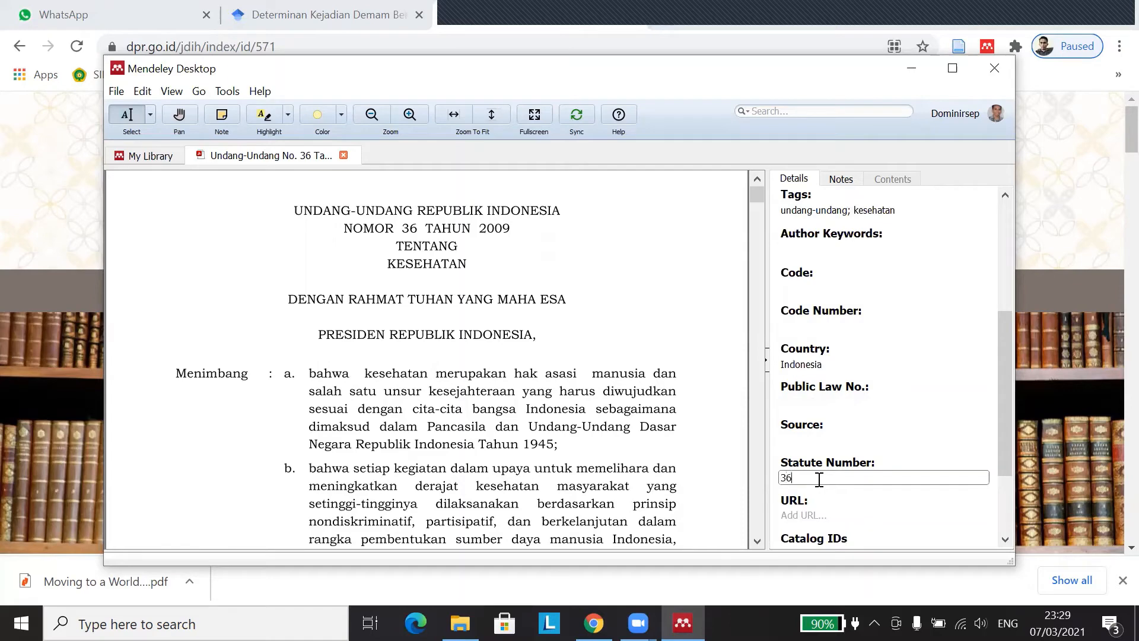
scroll(824, 463, "down", 1)
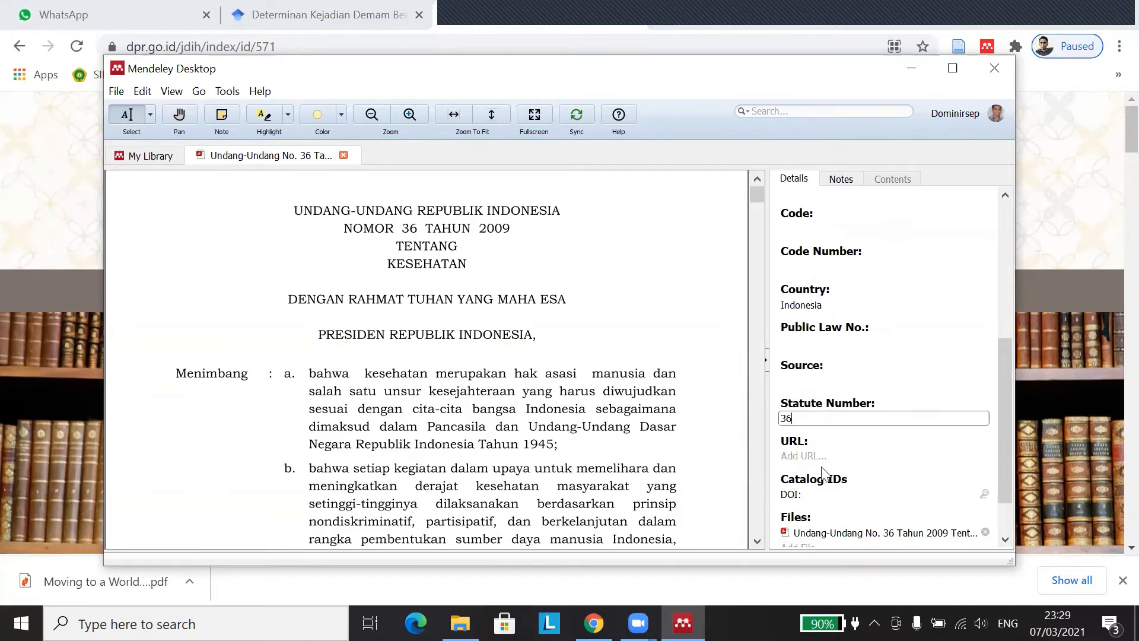
left_click(820, 454)
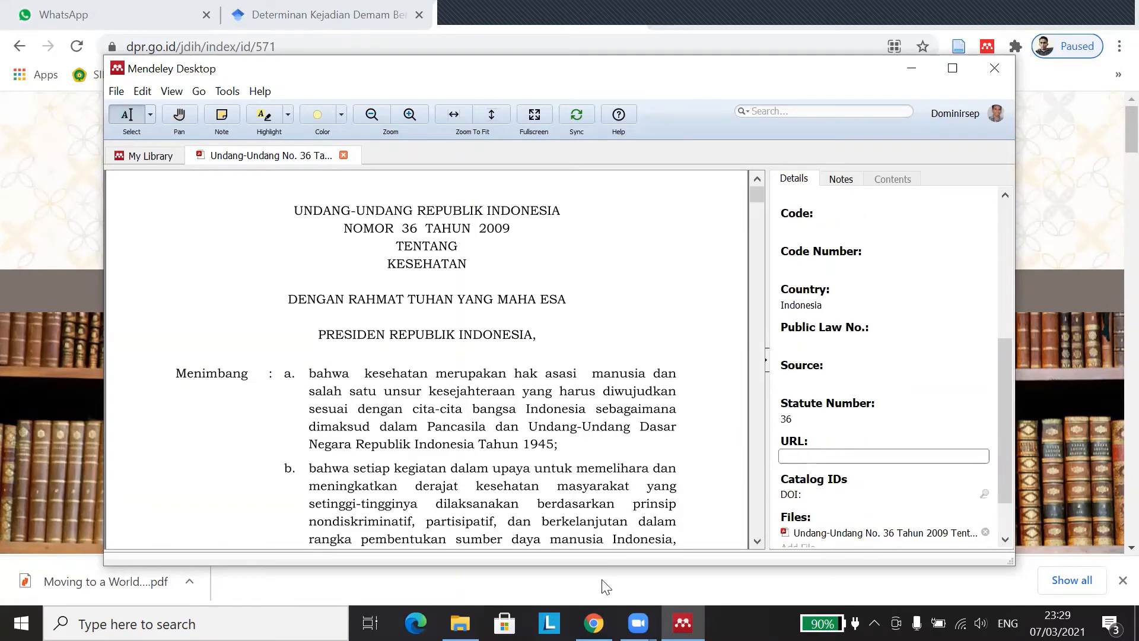
left_click(593, 622)
right_click(593, 623)
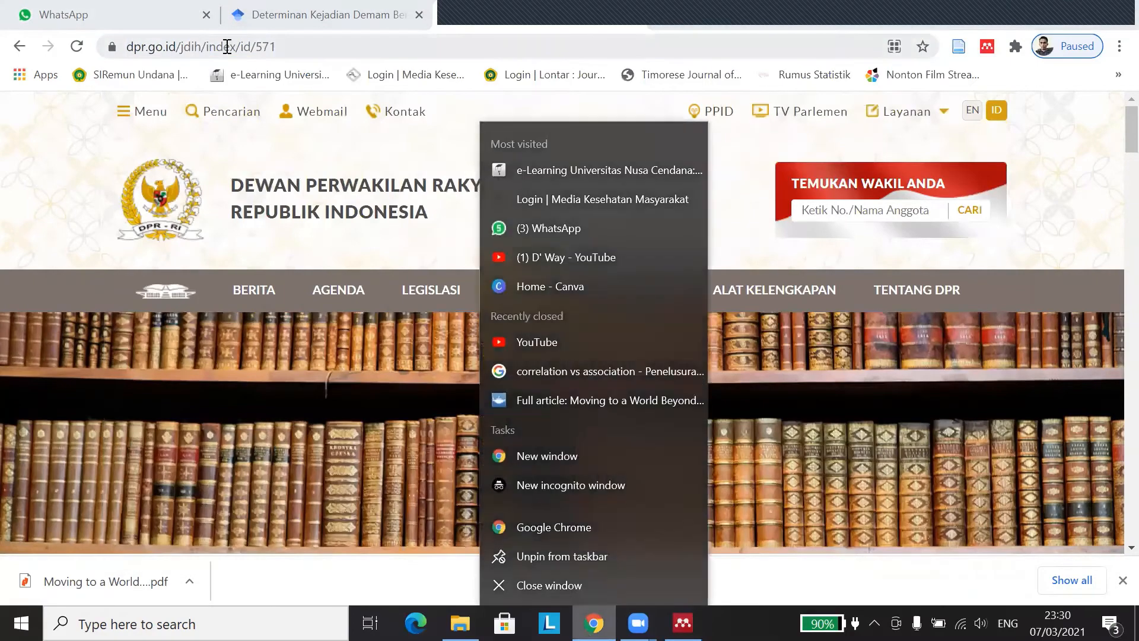
left_click(298, 42)
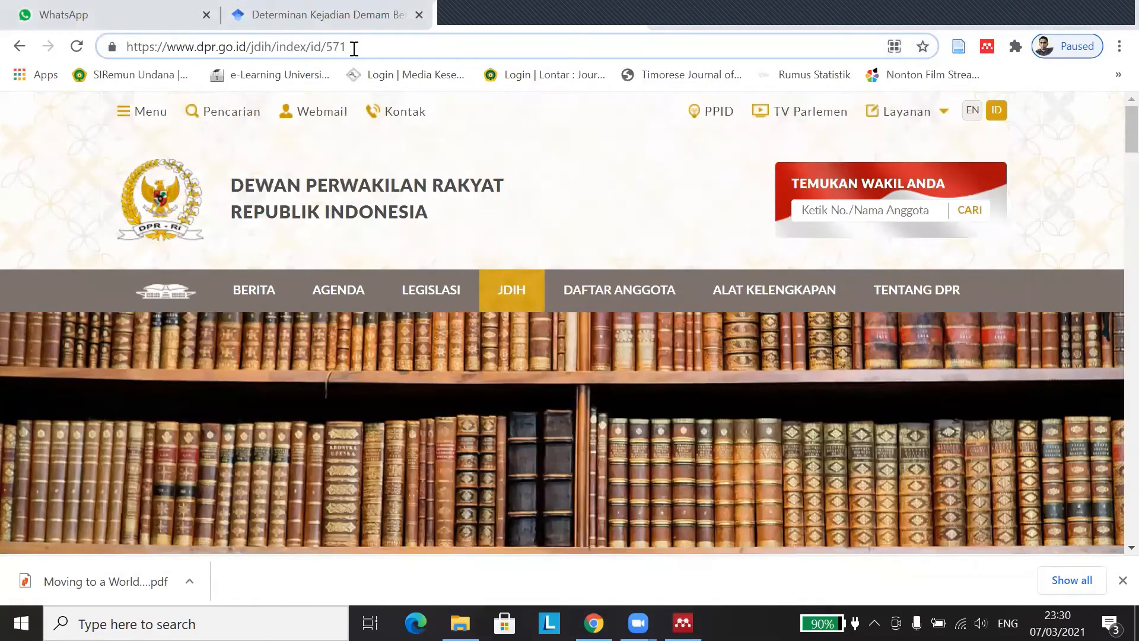
left_click_drag(378, 44, 81, 24)
right_click(165, 42)
left_click(220, 137)
left_click(683, 623)
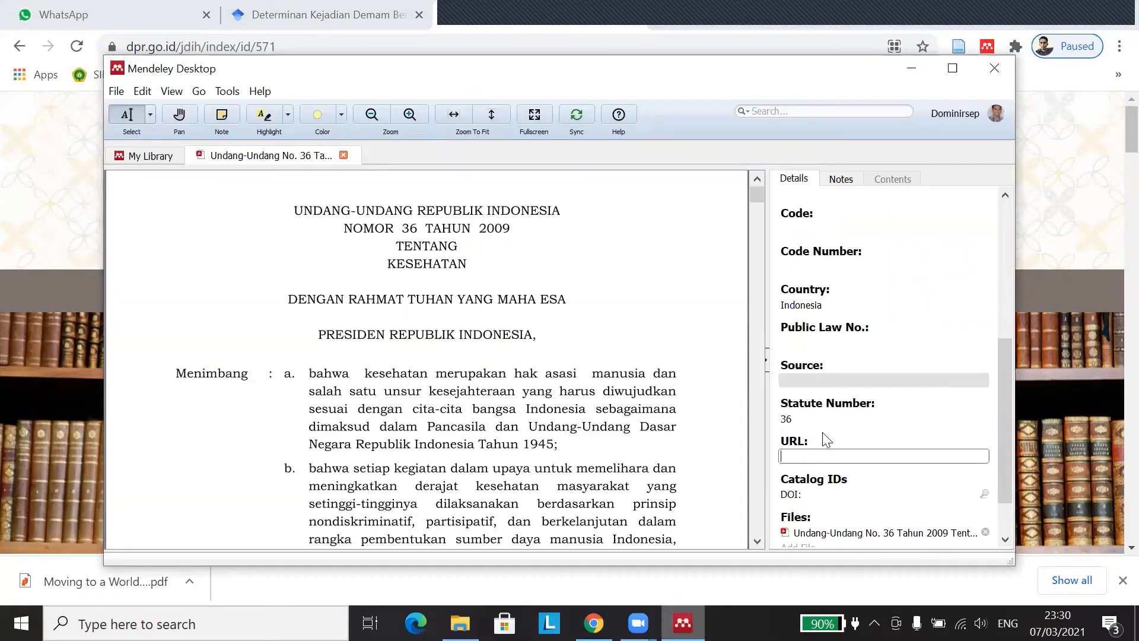
right_click(818, 455)
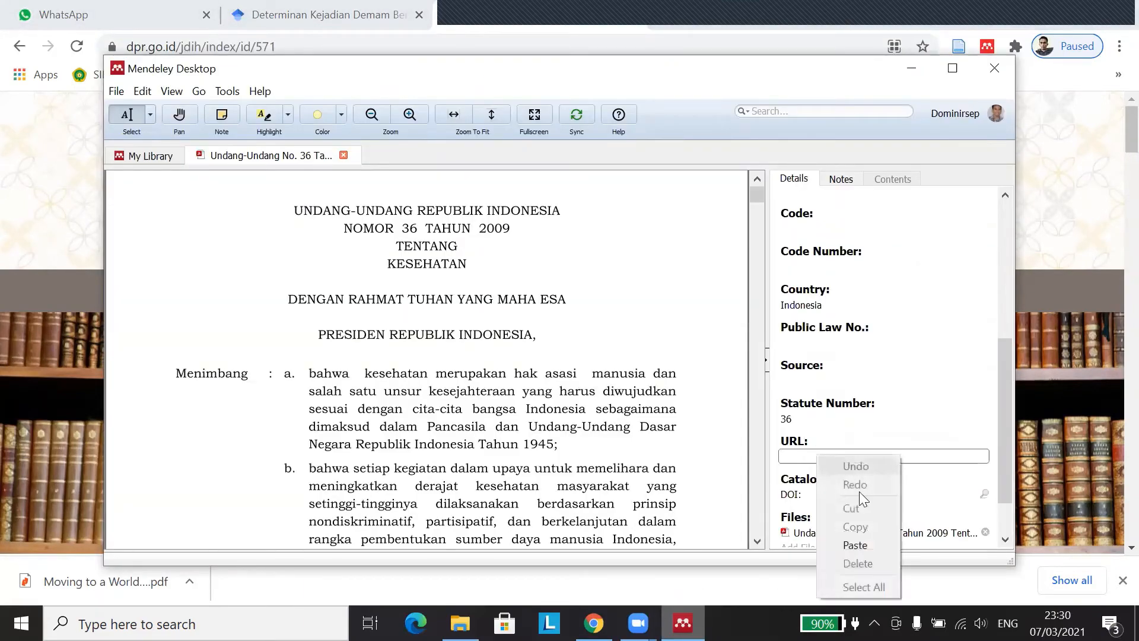
left_click(862, 544)
scroll(888, 356, "down", 1)
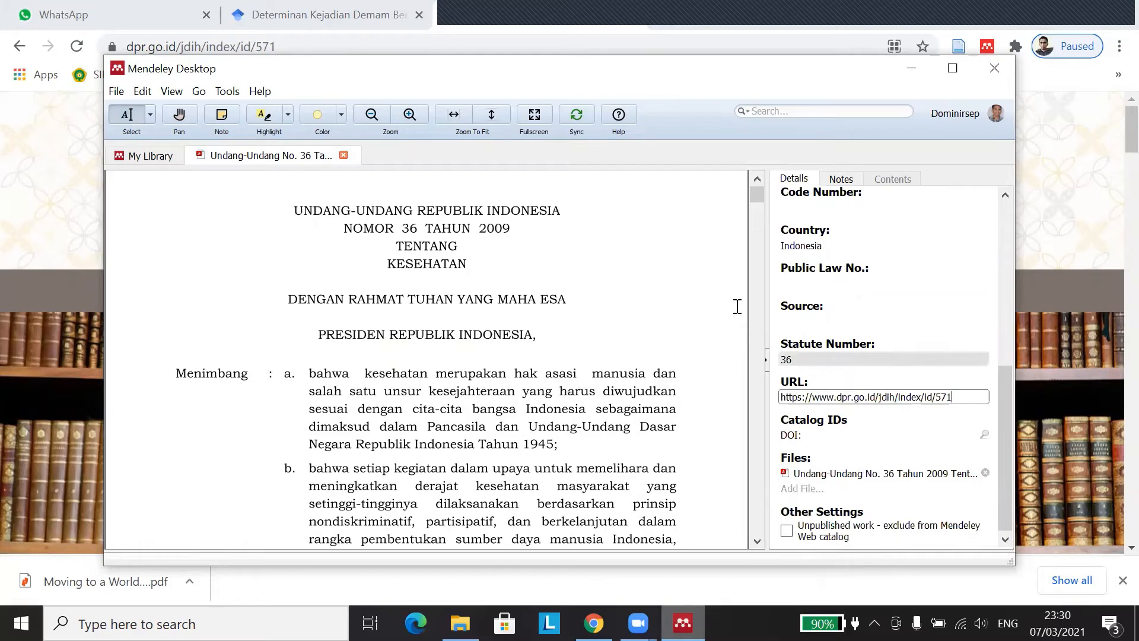
scroll(635, 355, "down", 1)
scroll(744, 397, "down", 1)
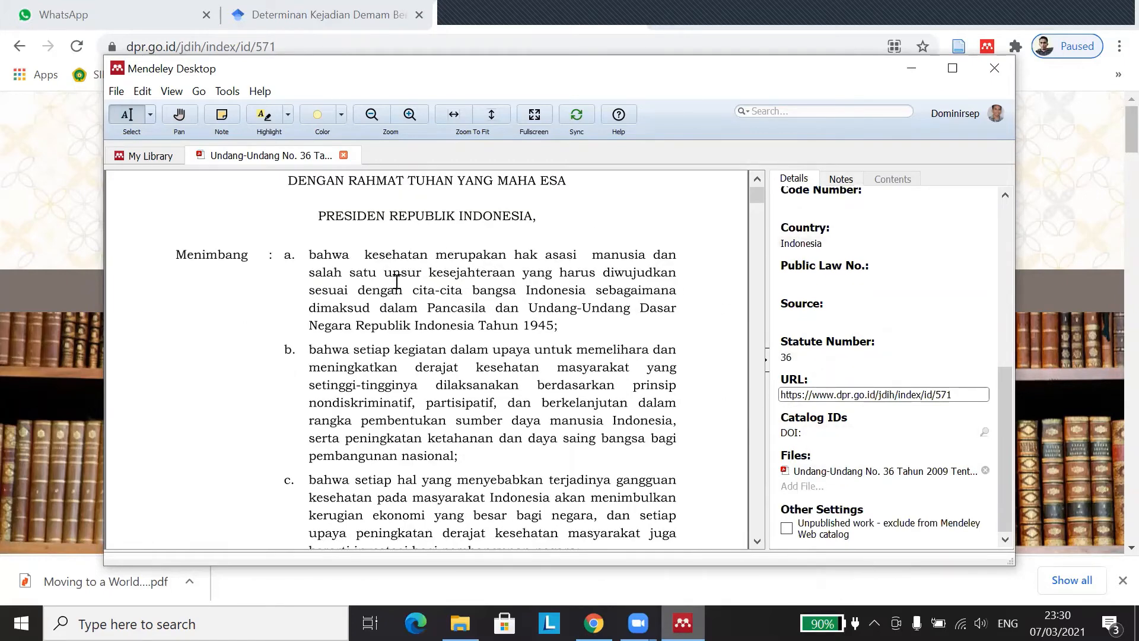
scroll(409, 279, "up", 5)
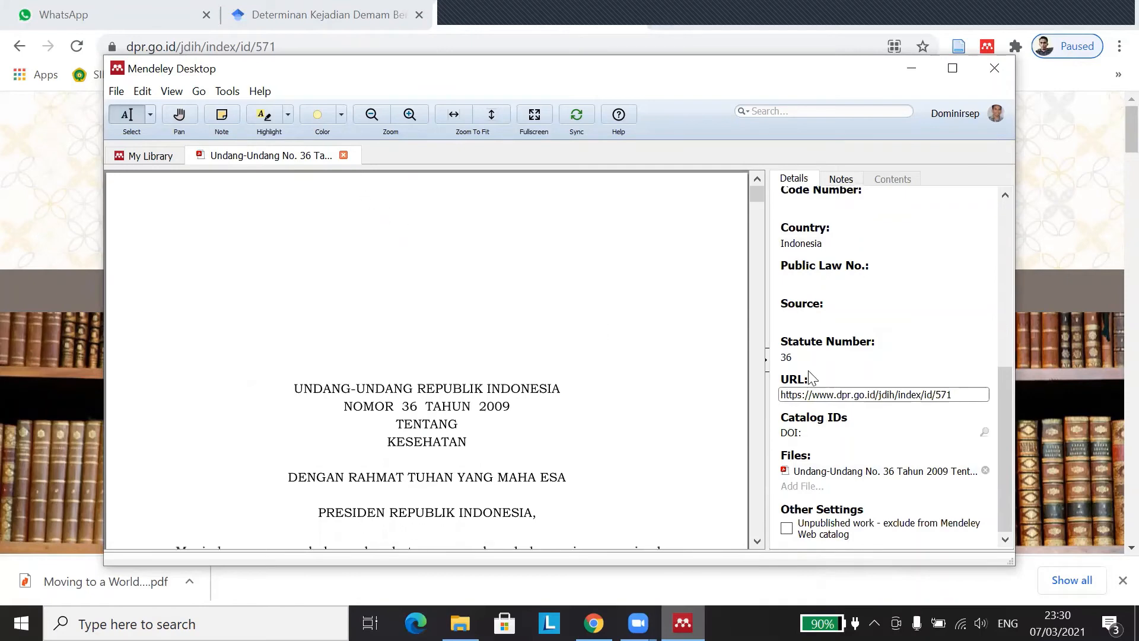
left_click(958, 280)
Step: Close the statute's PDF tab and select the Republik Indonesia 2009 Undang-Undang row
scroll(882, 305, "up", 6)
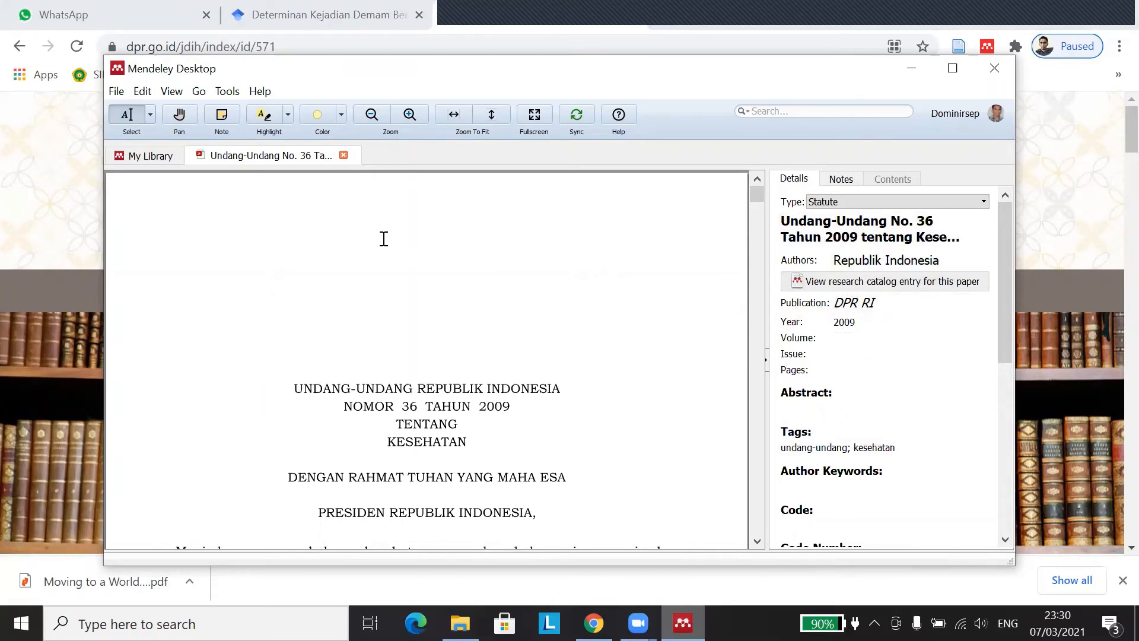
left_click(344, 156)
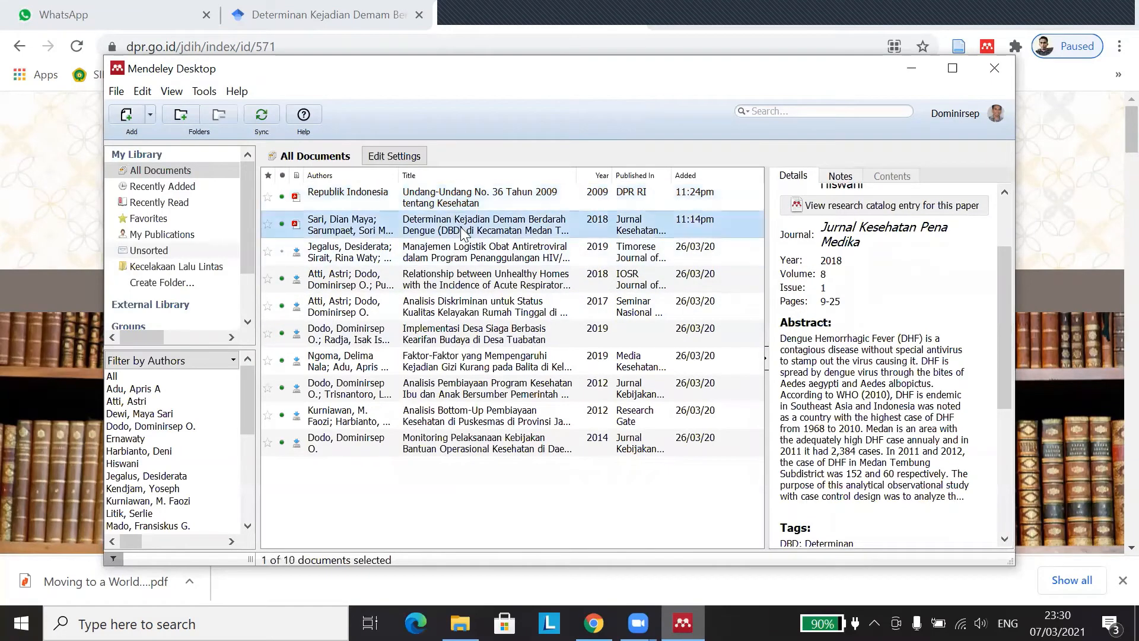
left_click(471, 204)
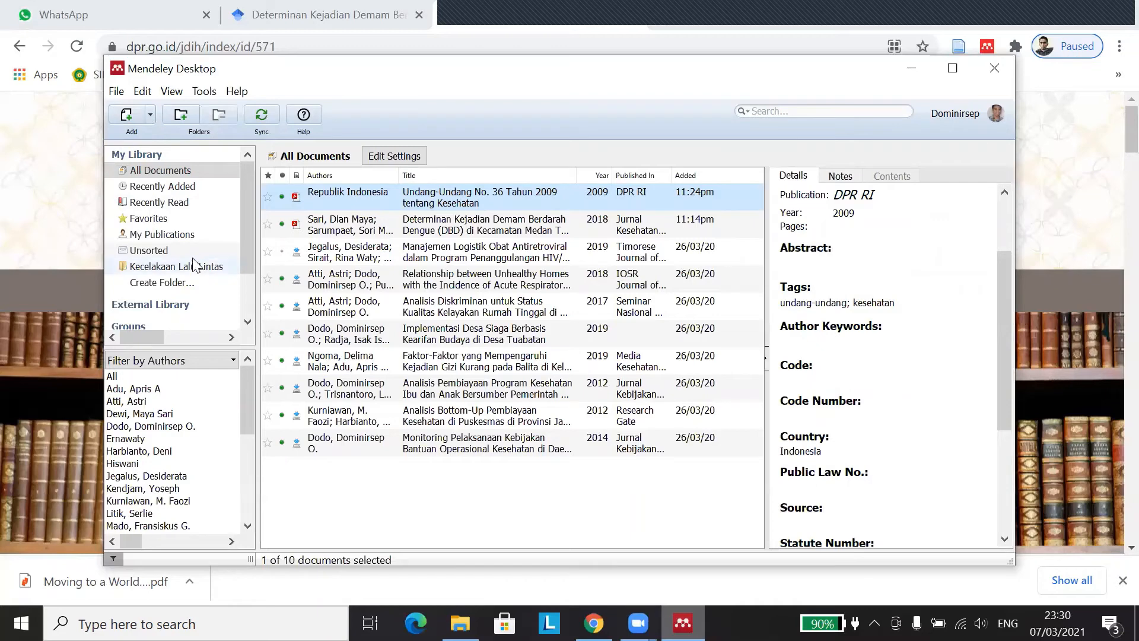
Step: Start a manually entered reference and set its document type to Book
left_click(150, 115)
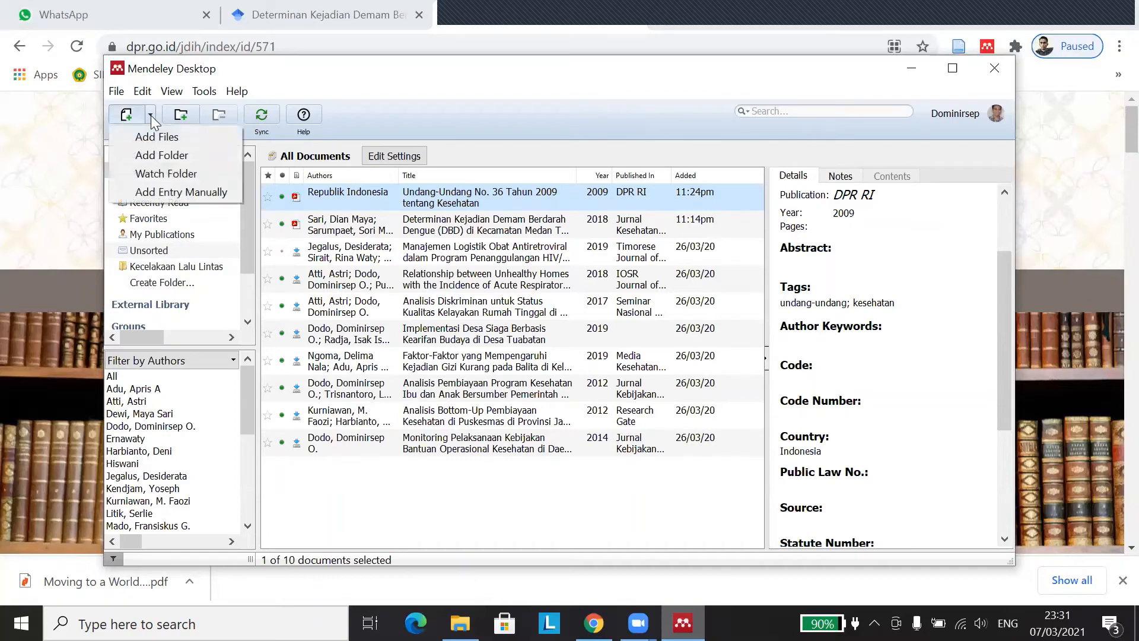
left_click(179, 193)
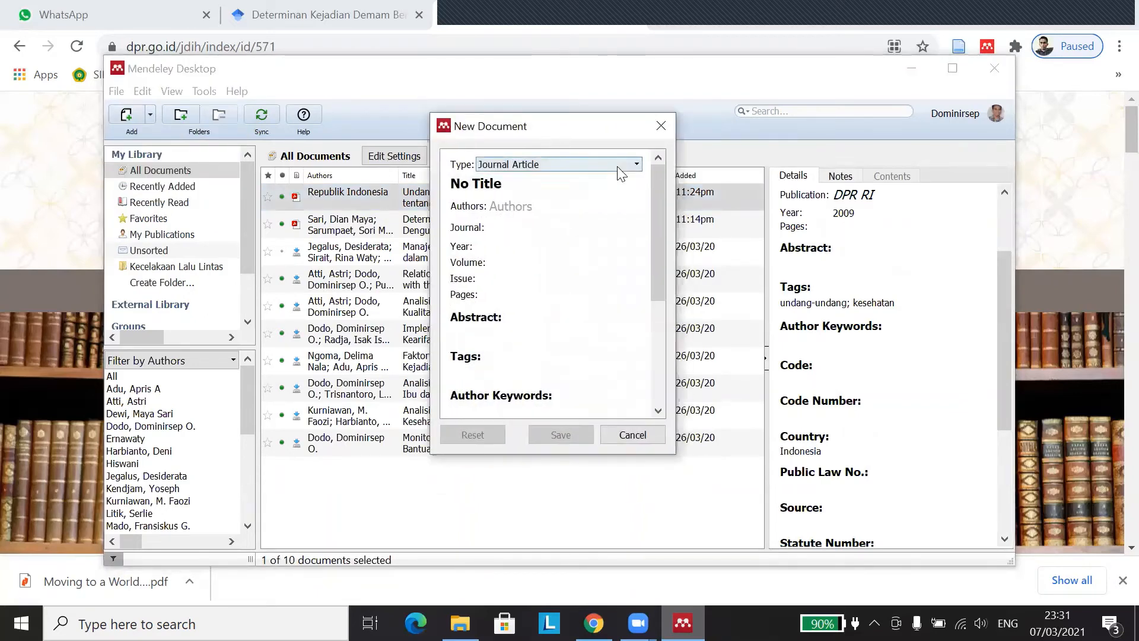
left_click(633, 166)
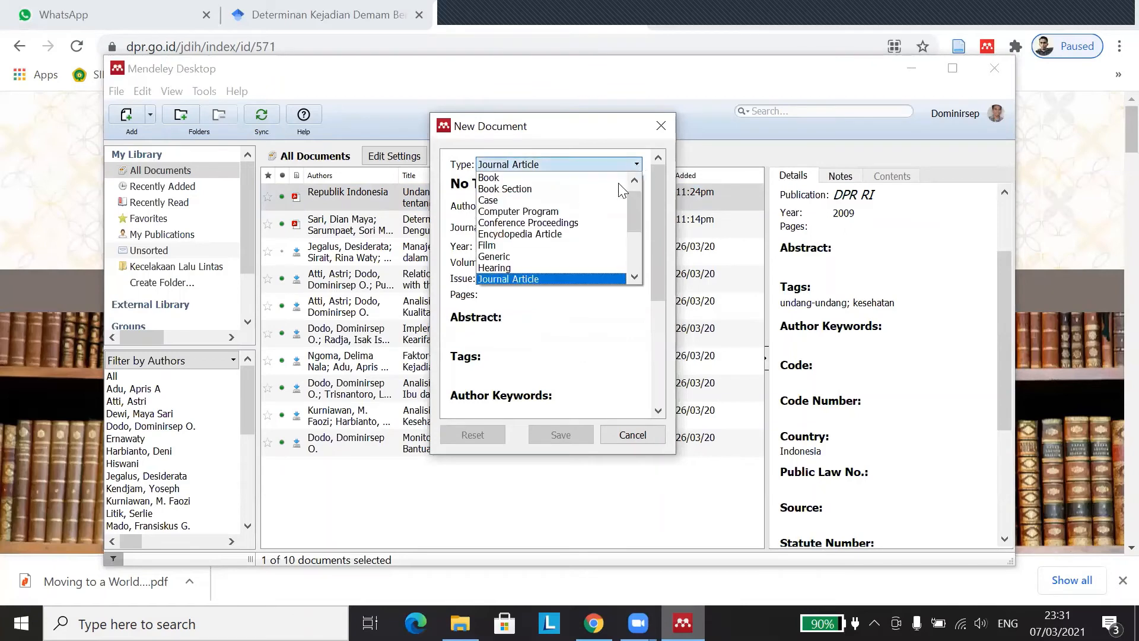
left_click(611, 178)
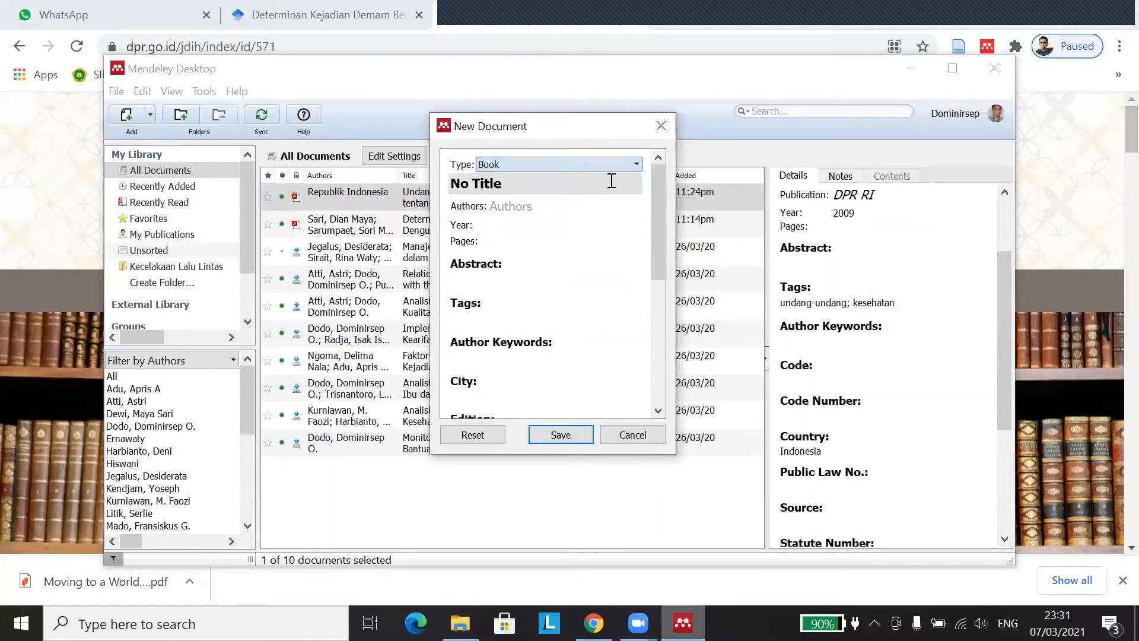
Step: Replace the No Title placeholder with 'Metodologi Penelitian Kesehatan'
left_click(533, 187)
left_click_drag(534, 187, 418, 181)
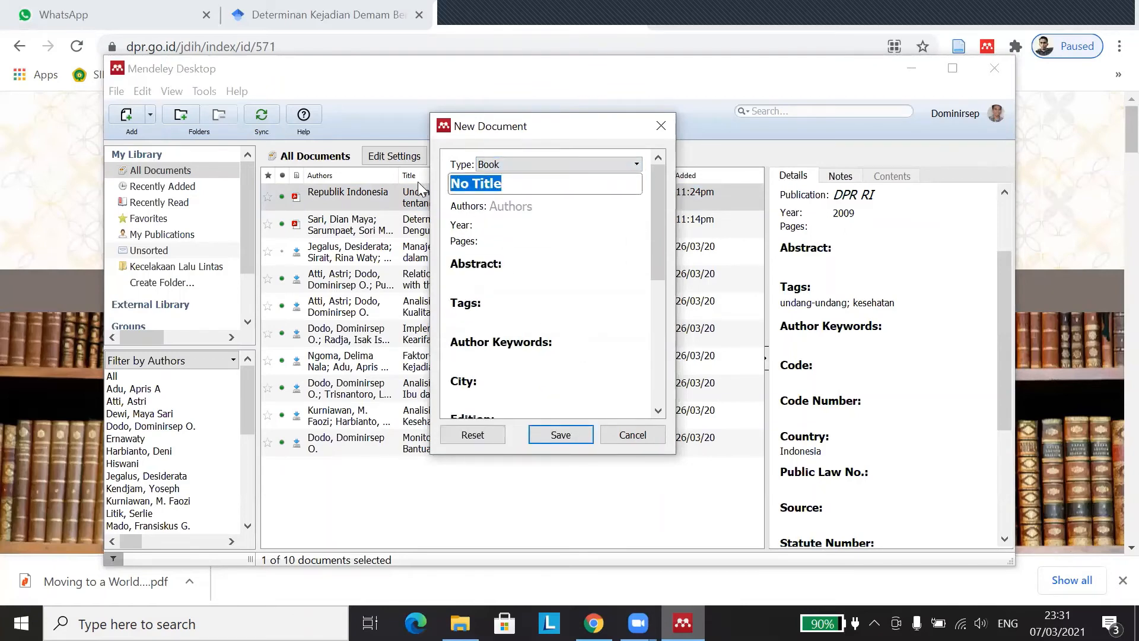
type("Metodologi Penelitian ei")
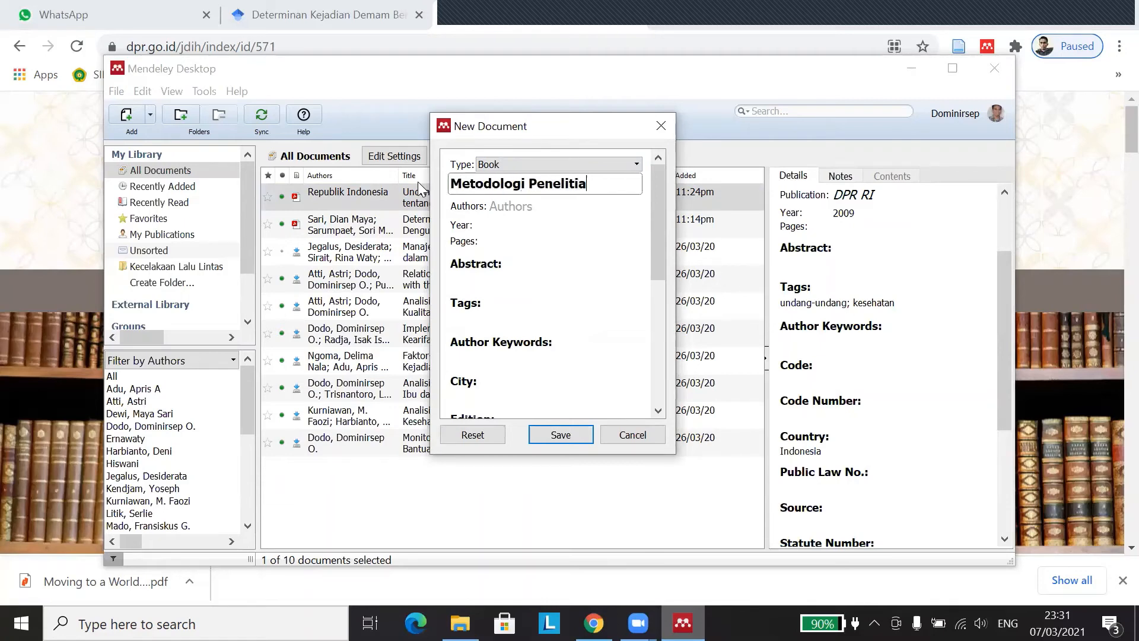
key("BackSpace")
key("BackSpace")
type("Kesehatan")
left_click(514, 225)
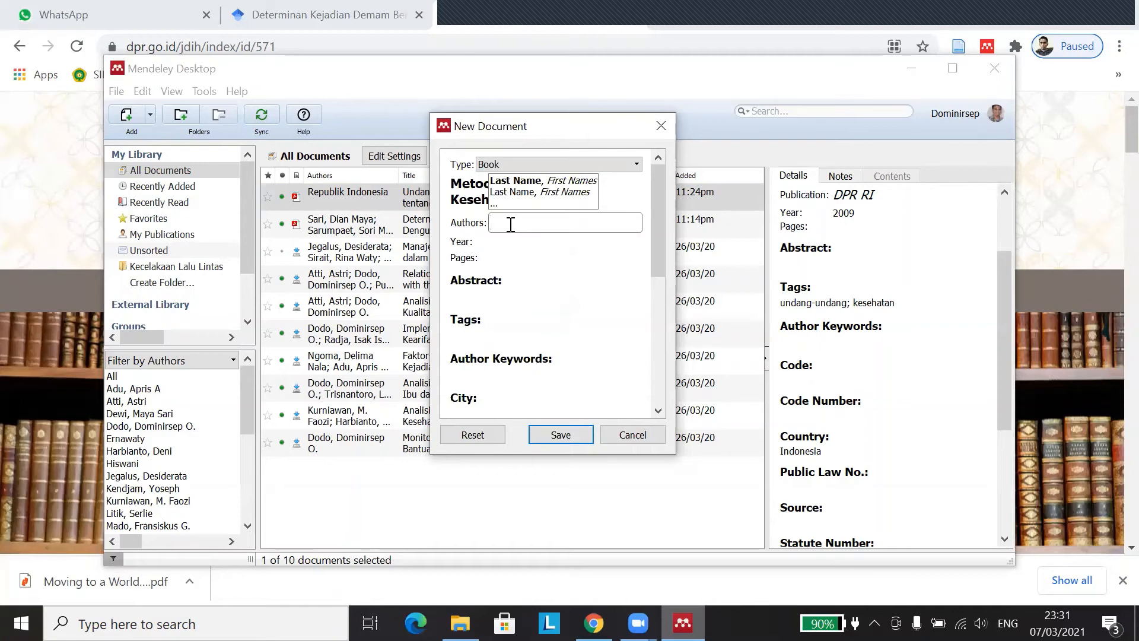
Step: Enter the book's author as 'Surname, First name', fix the typos, and commit it
type("Noto")
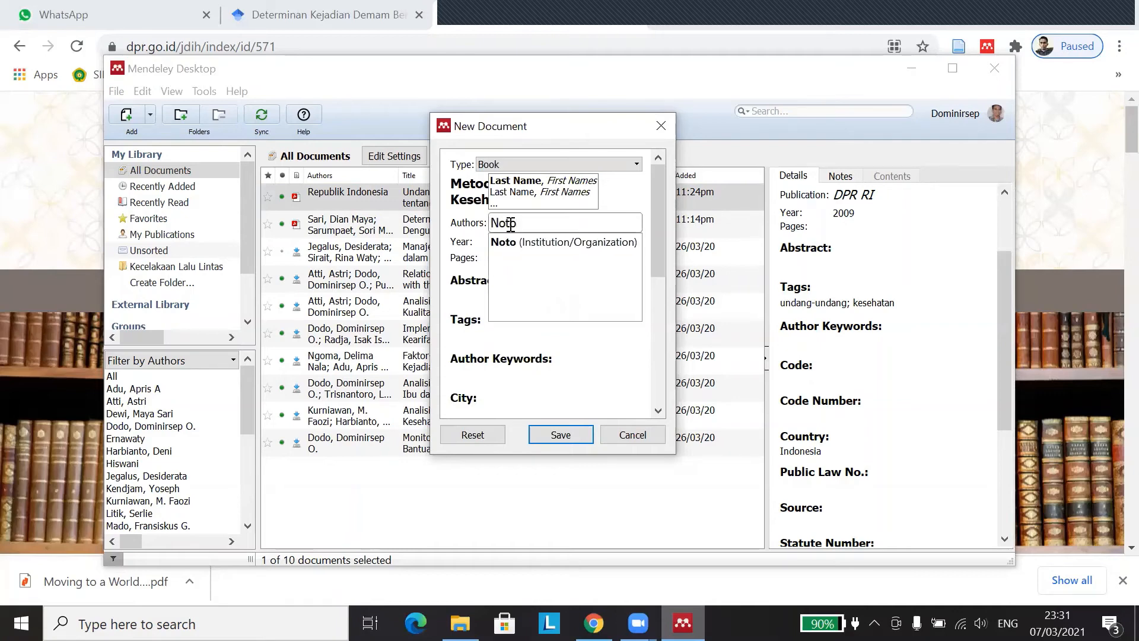
type(",")
key("BackSpace")
type("admodjo")
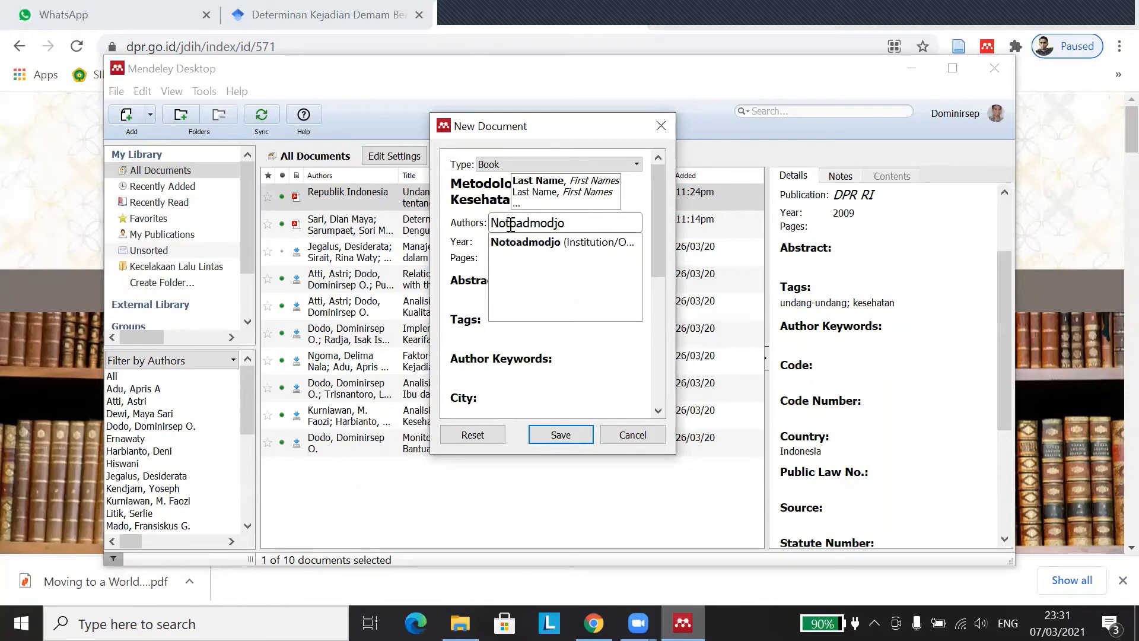
type(",")
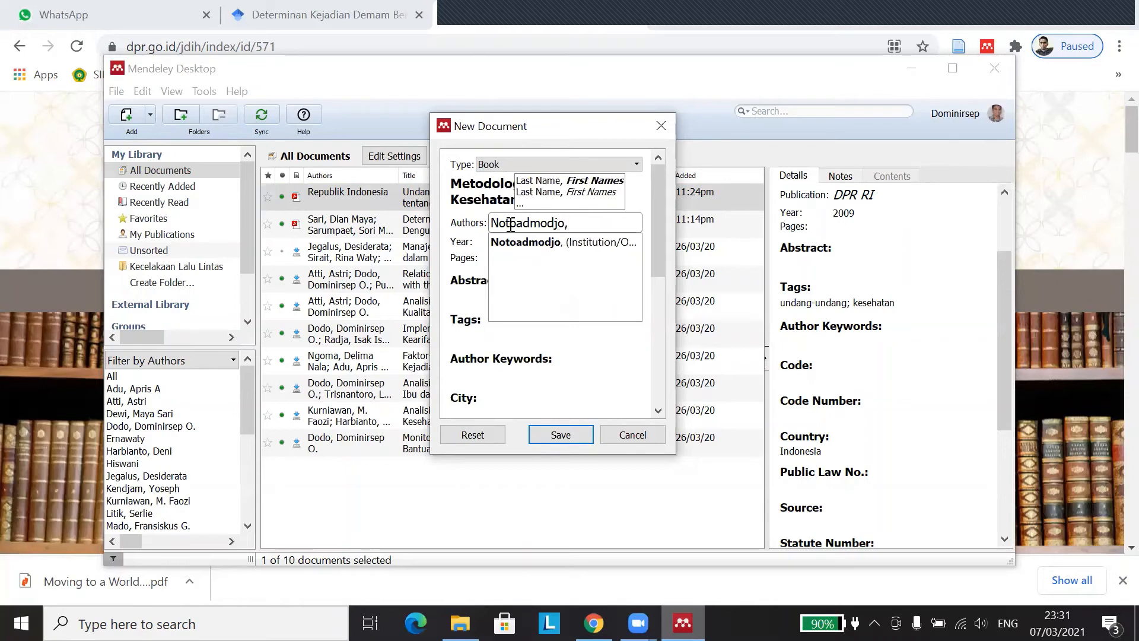
type(" Soekidji")
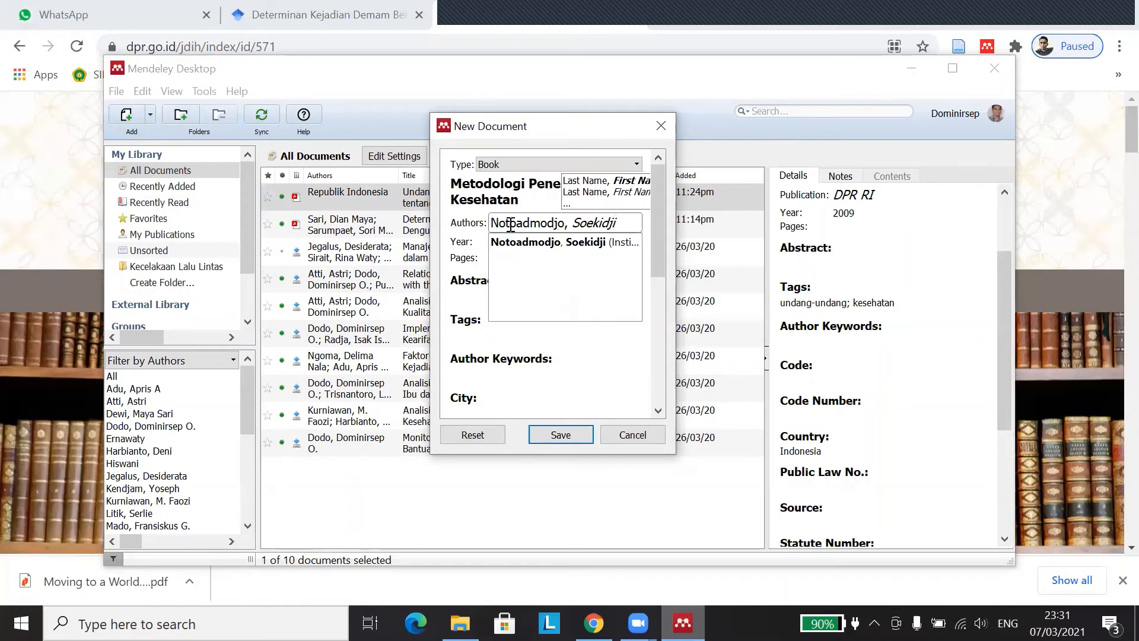
key("BackSpace")
type("o")
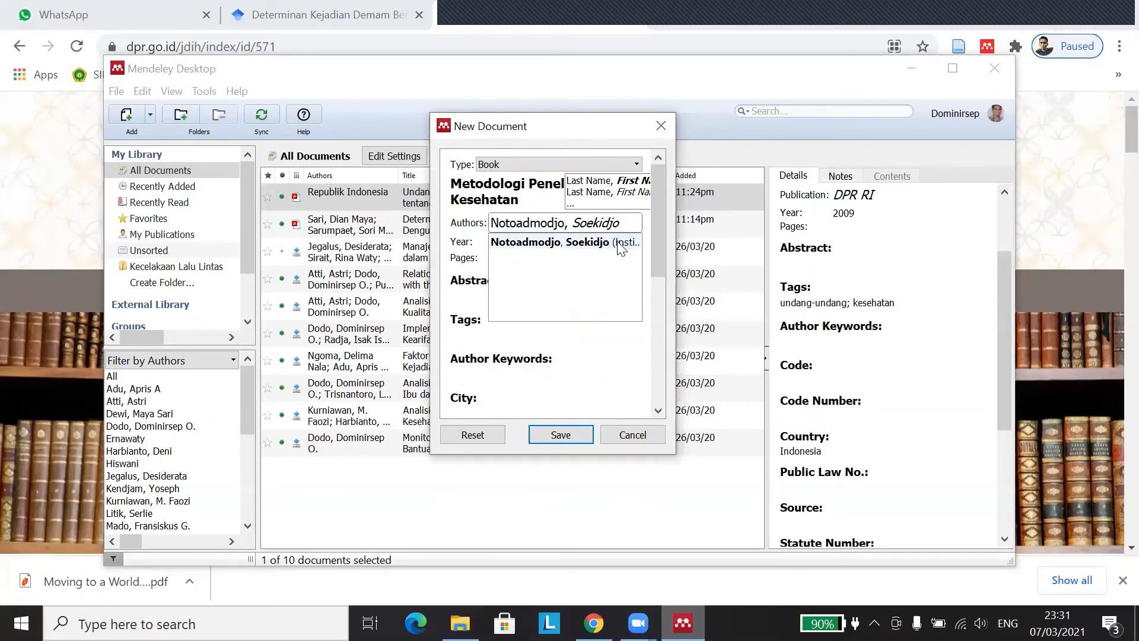
left_click(471, 240)
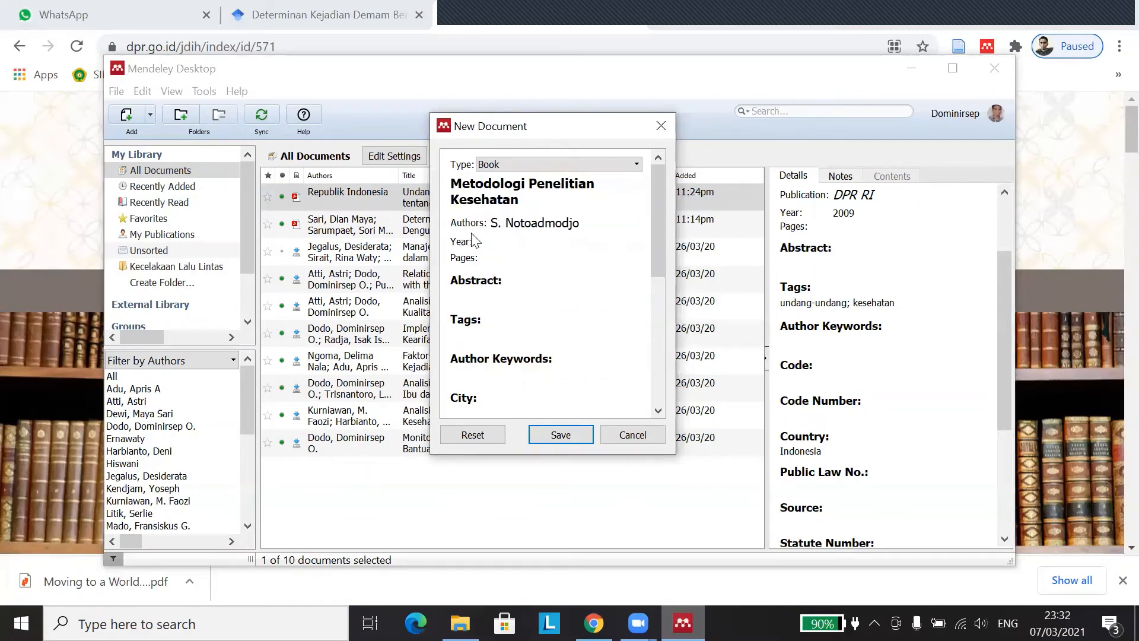
Step: Set the book's year to 2007 and its pages to 1-350
left_click(507, 243)
type("2007")
left_click(506, 259)
scroll(527, 279, "down", 1)
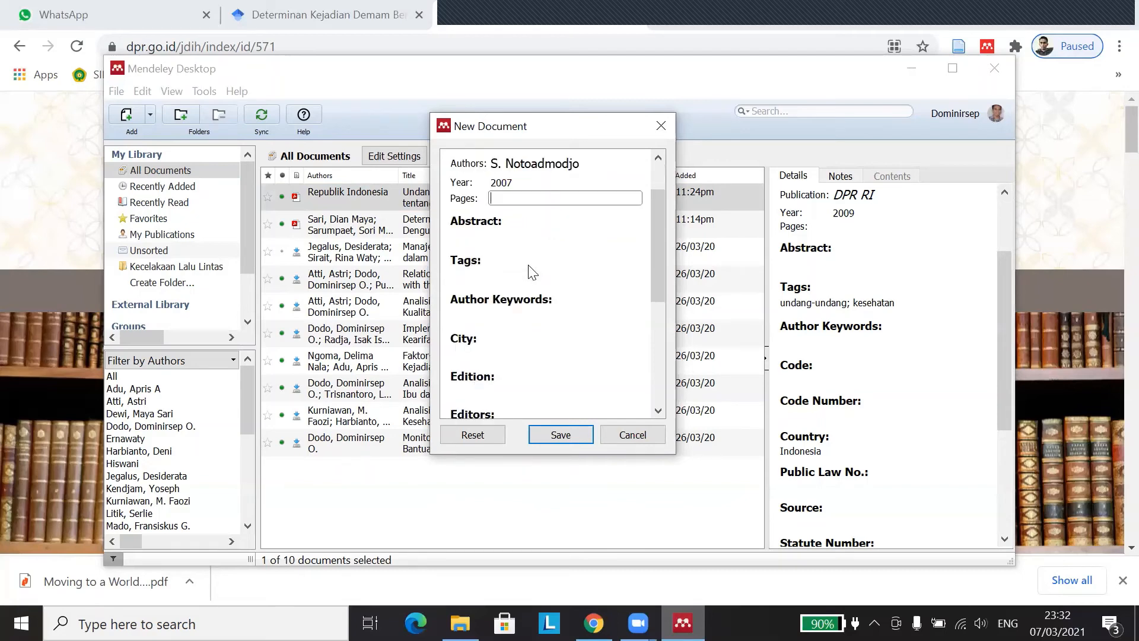
scroll(528, 265, "up", 1)
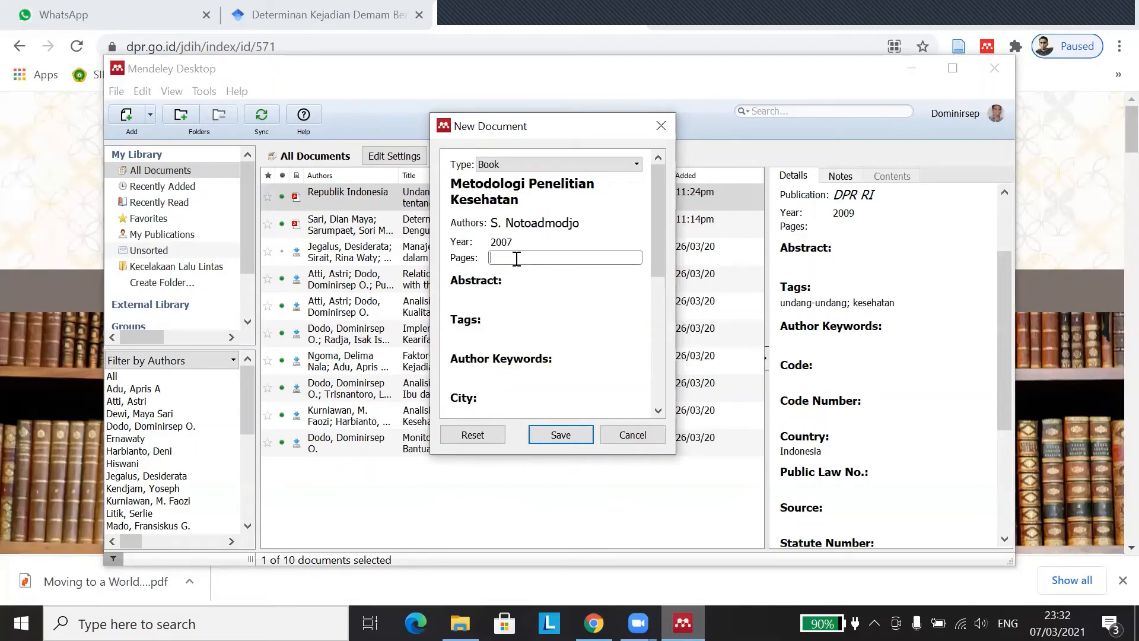
type("1-350")
Step: Tag the book with 'metode penelitian; kesehatan'
left_click(521, 295)
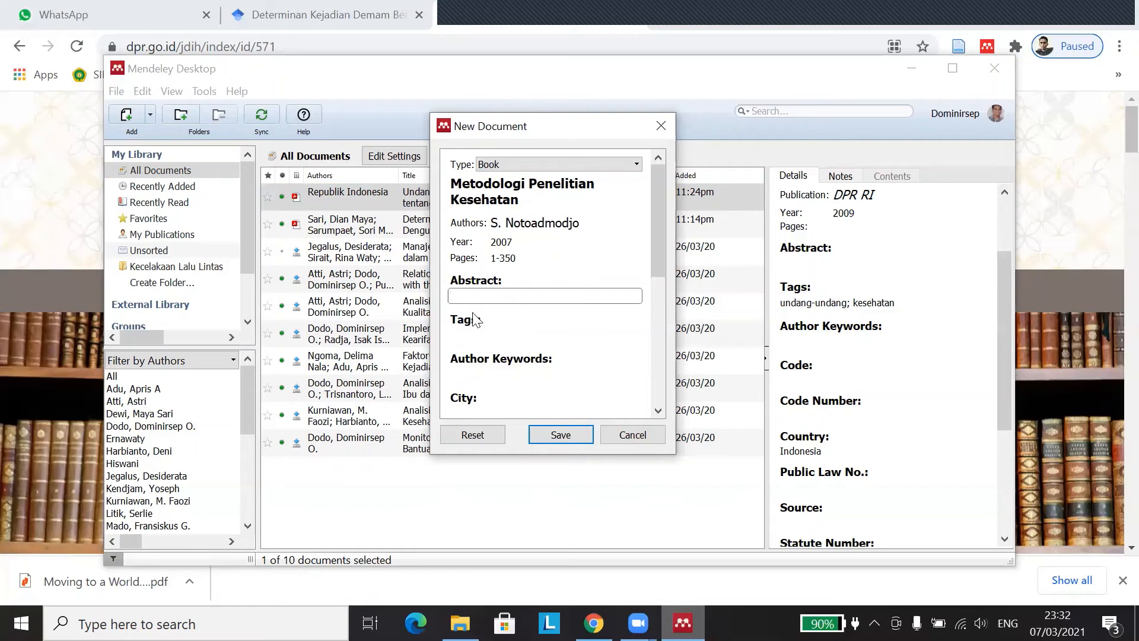
scroll(492, 332, "down", 1)
left_click(522, 270)
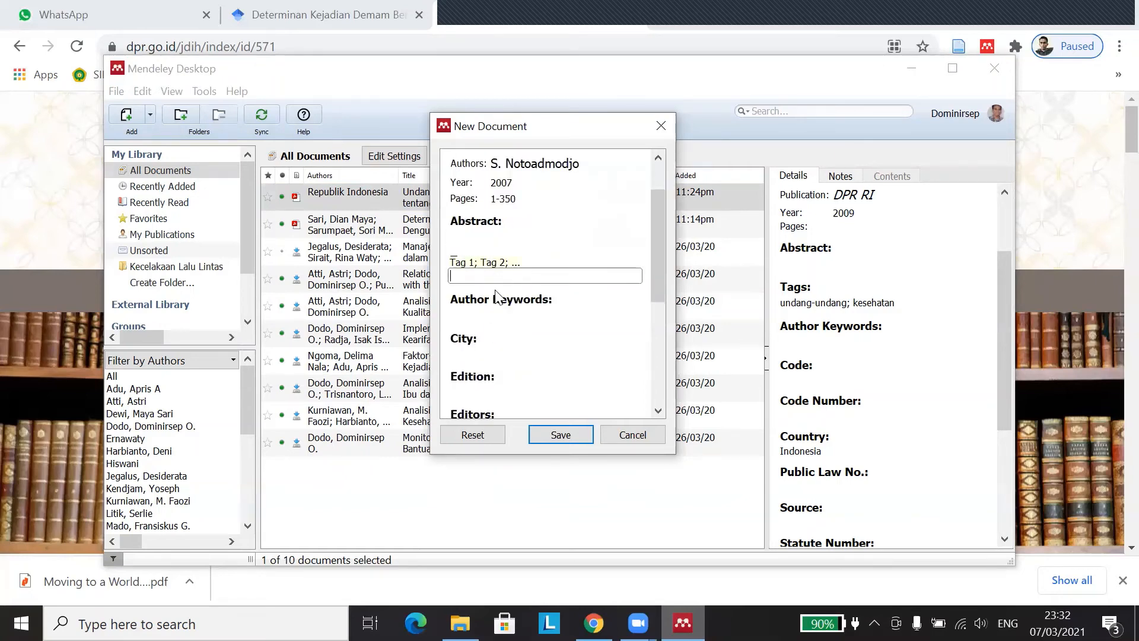
scroll(522, 273, "up", 1)
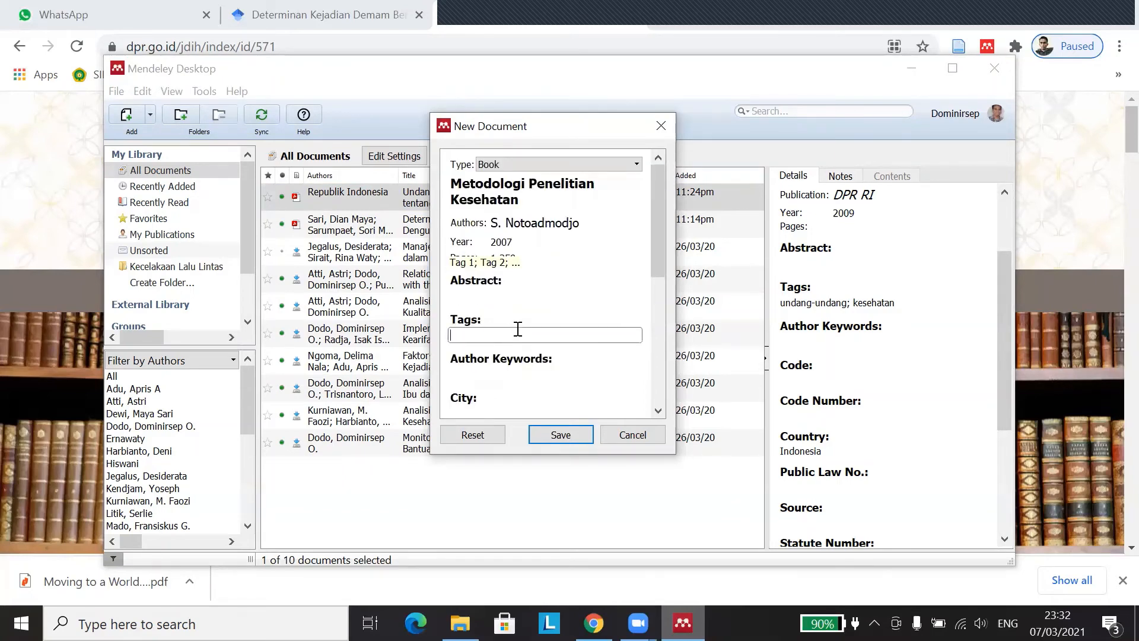
type("penelitia")
key("BackSpace")
key("BackSpace")
key("BackSpace")
key("BackSpace")
key("BackSpace")
type("metode penelitian; kesehatan;")
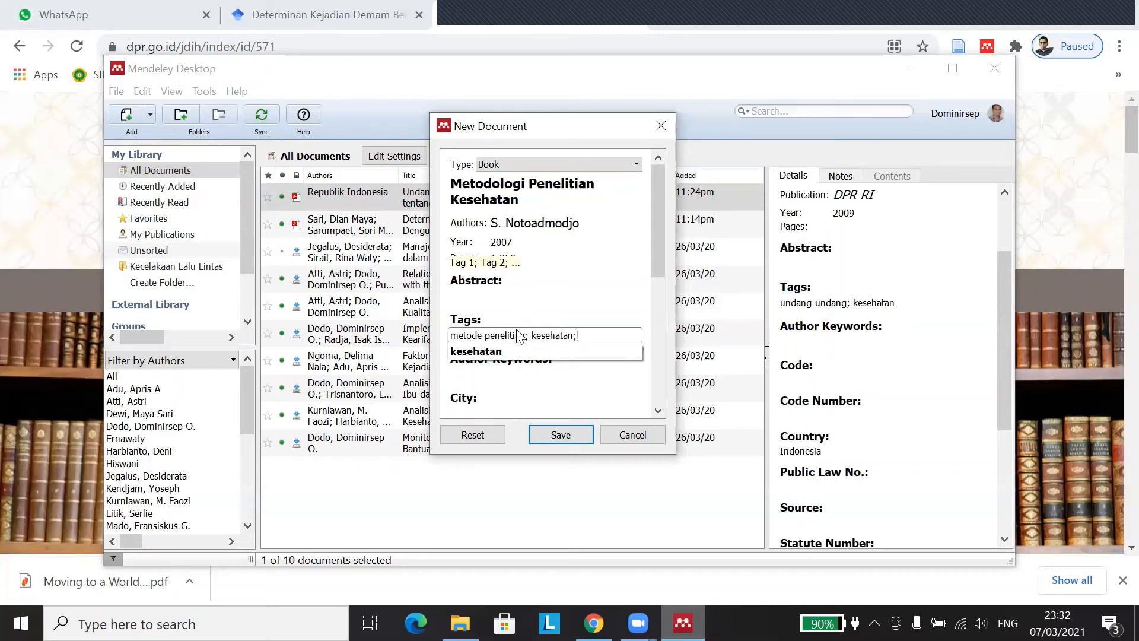
Step: Set the book's city to Jakarta and its edition to 'Edisi 1'
left_click(512, 372)
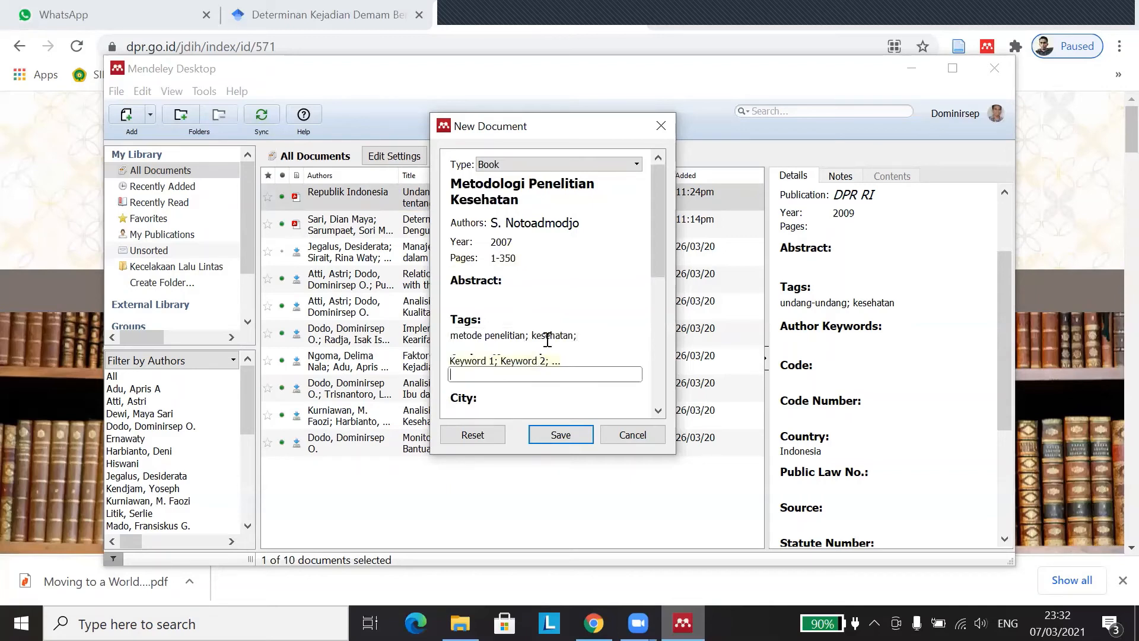
scroll(501, 372, "down", 1)
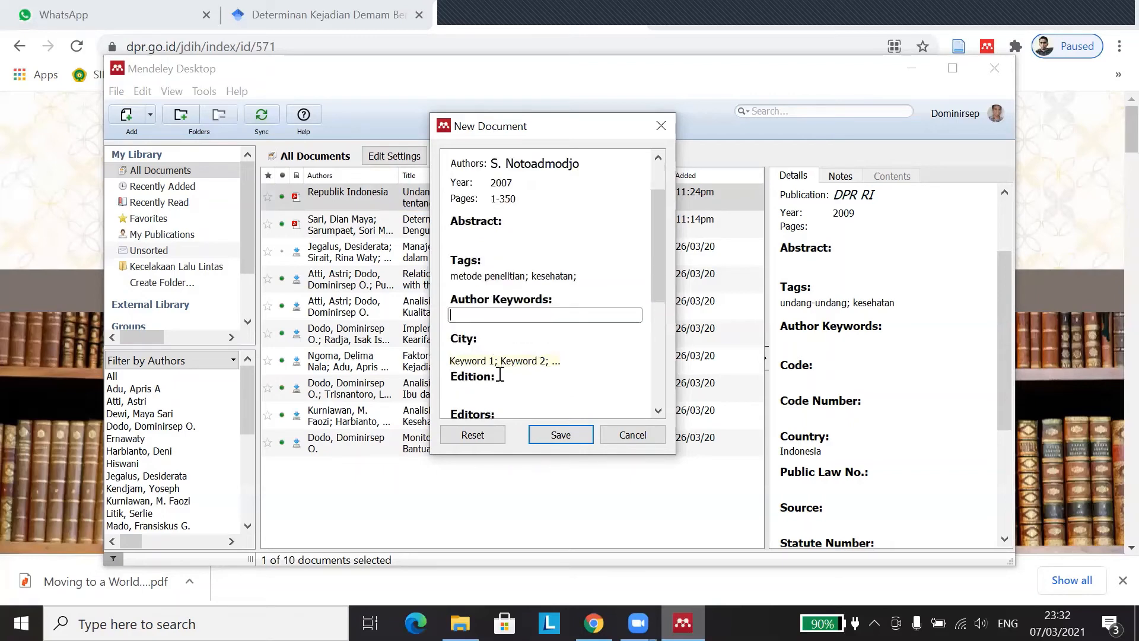
scroll(522, 317, "down", 1)
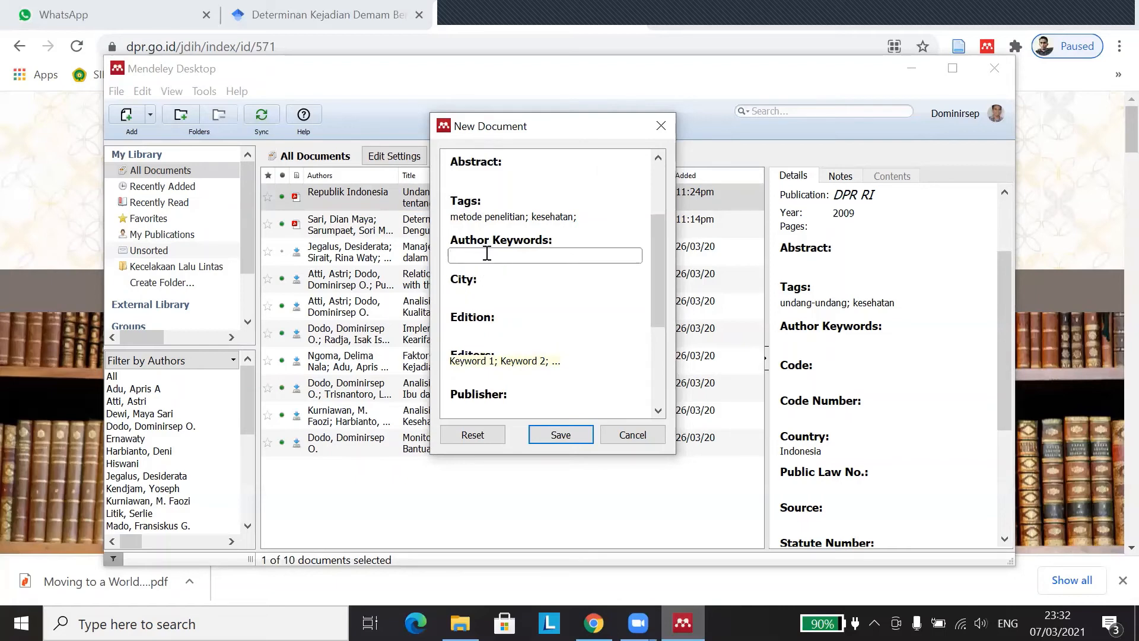
left_click(492, 295)
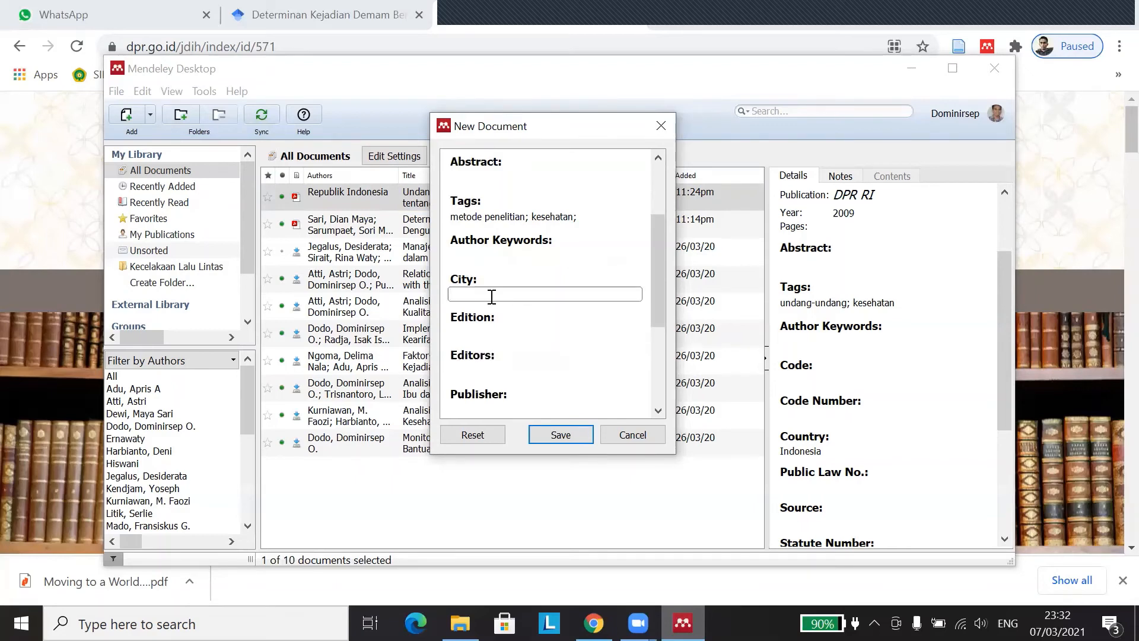
type("Jakarta")
left_click(515, 337)
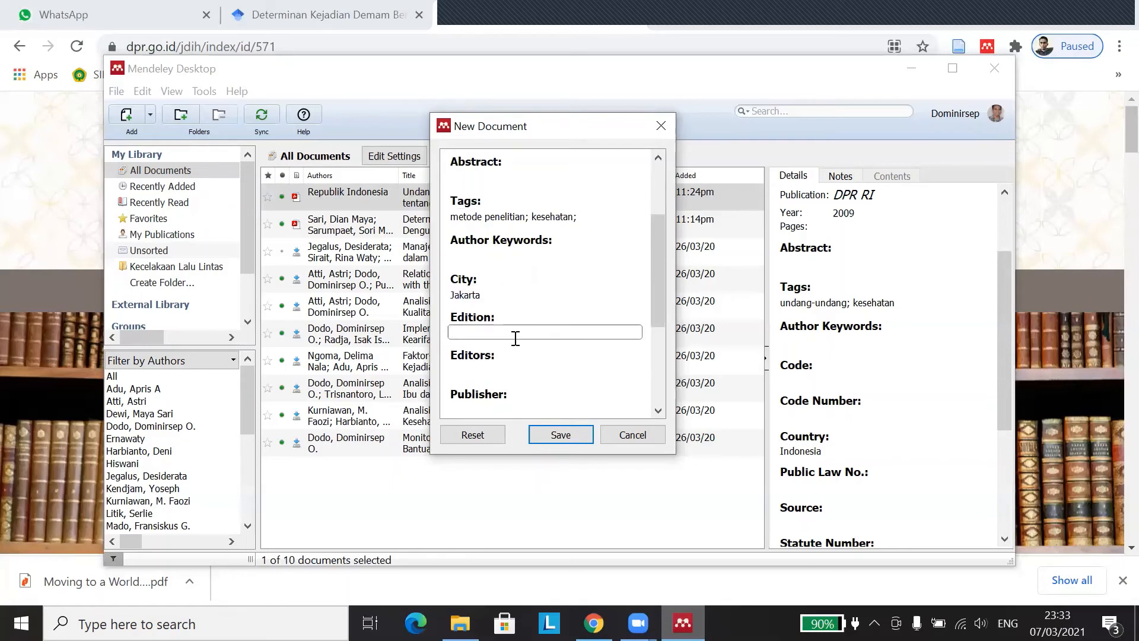
type("Edisi 1")
Step: Enter publisher 'Rineka Cipta', check the DOI and ISBN fields, and save the book
scroll(500, 336, "down", 1)
left_click(494, 309)
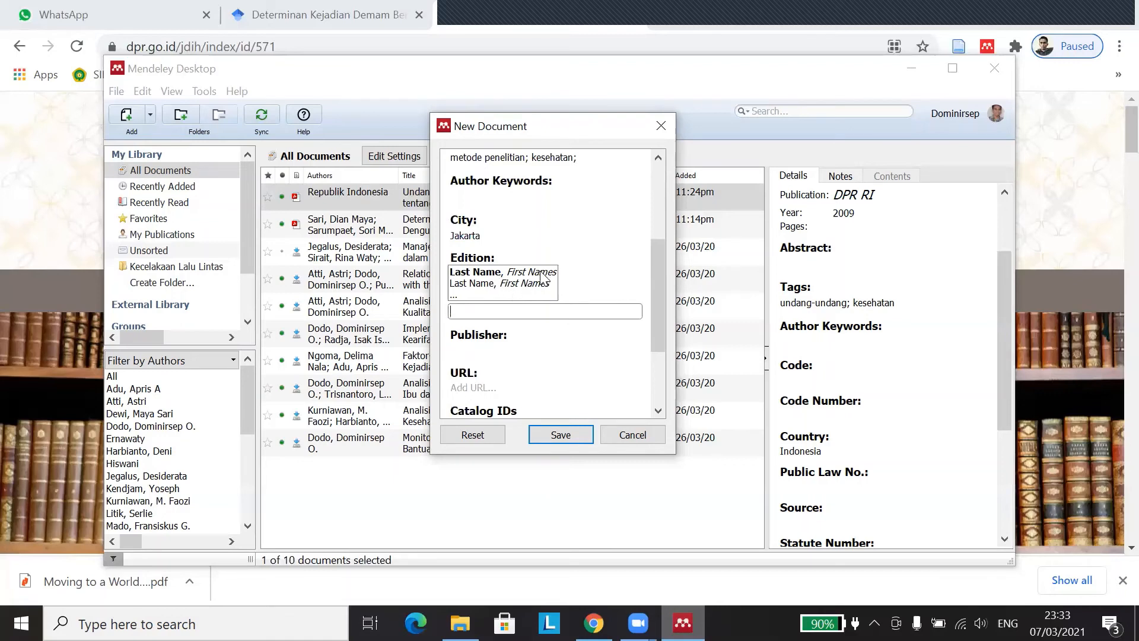
left_click(492, 349)
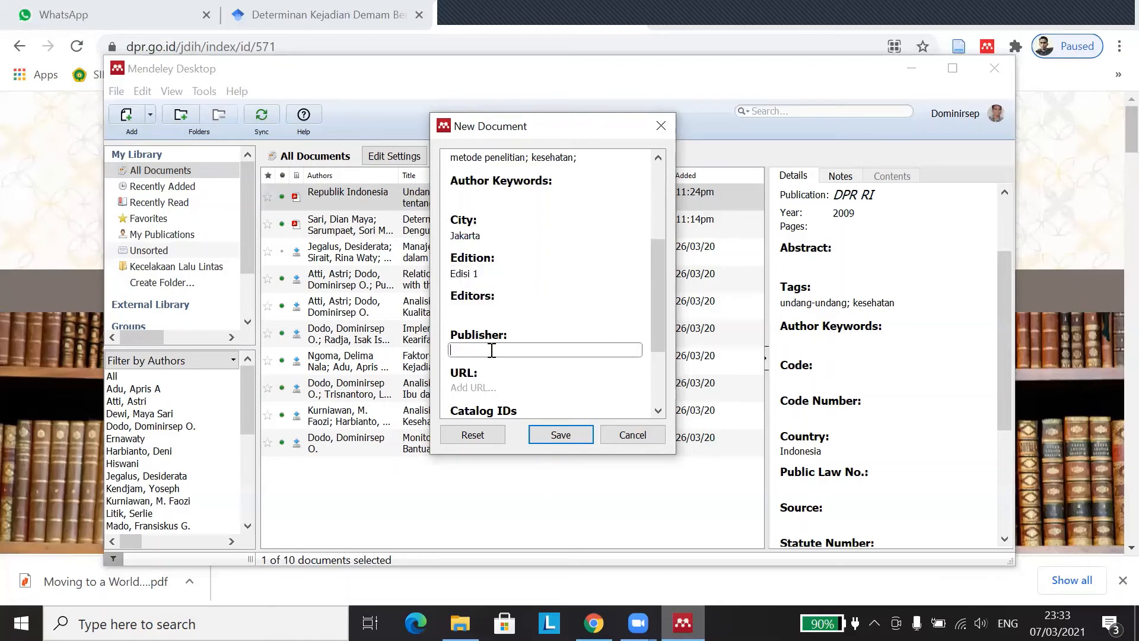
scroll(492, 339, "down", 1)
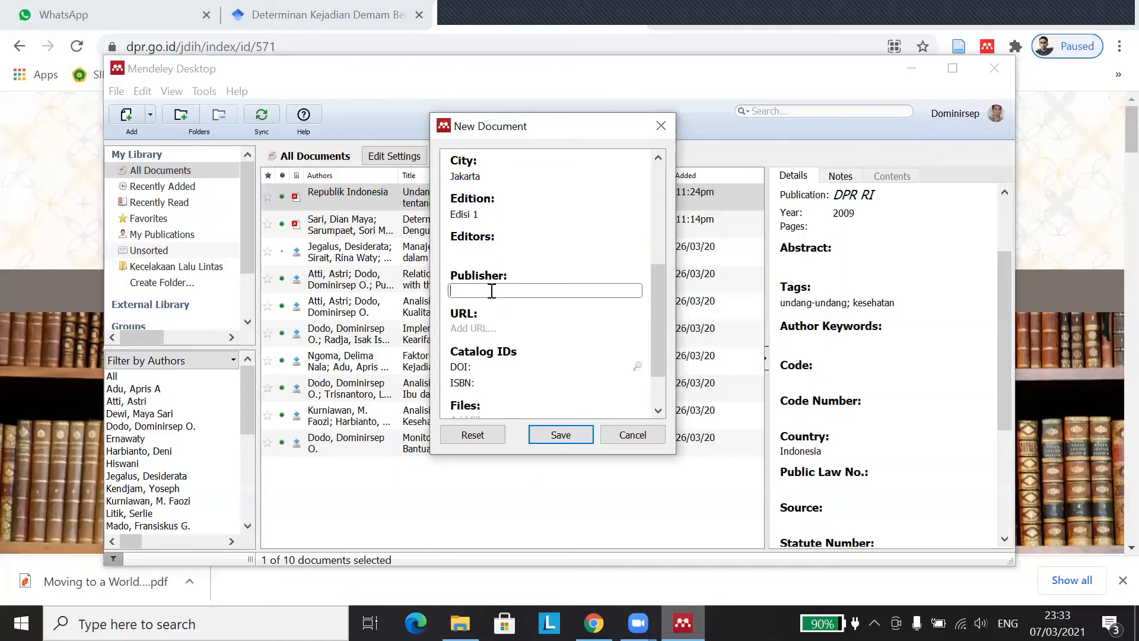
type("Rineka Cipta")
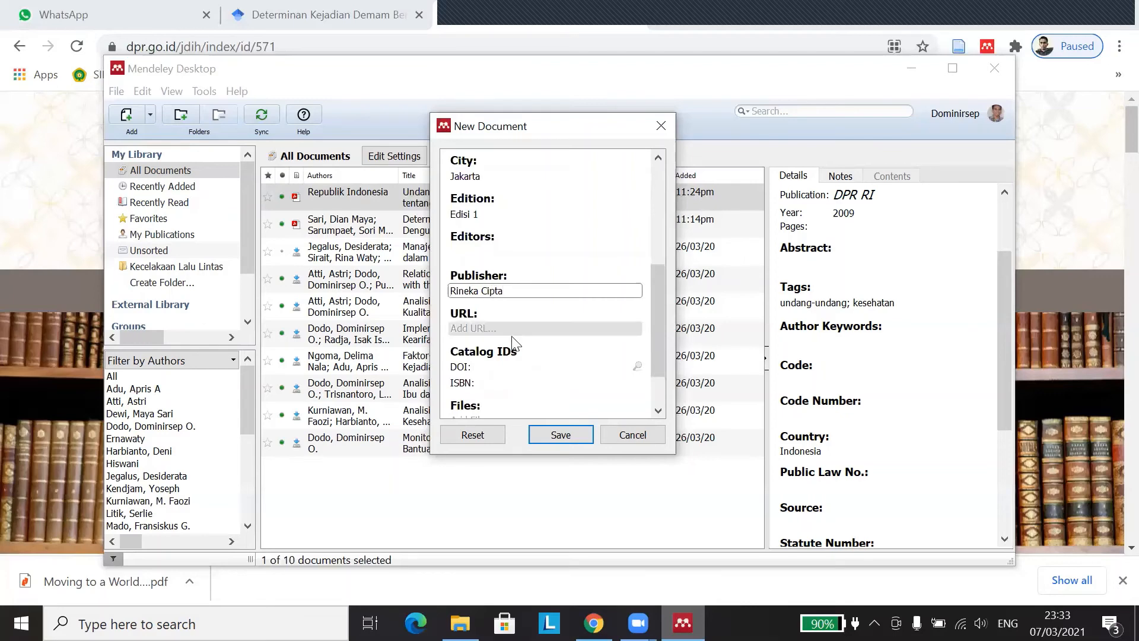
left_click(502, 329)
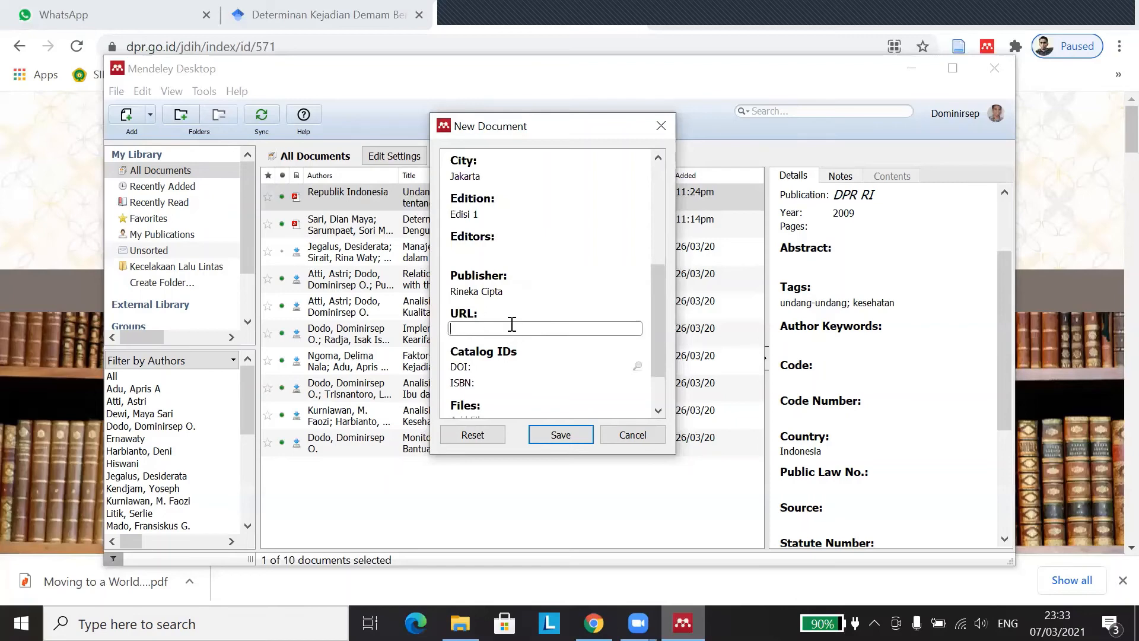
scroll(510, 329, "down", 1)
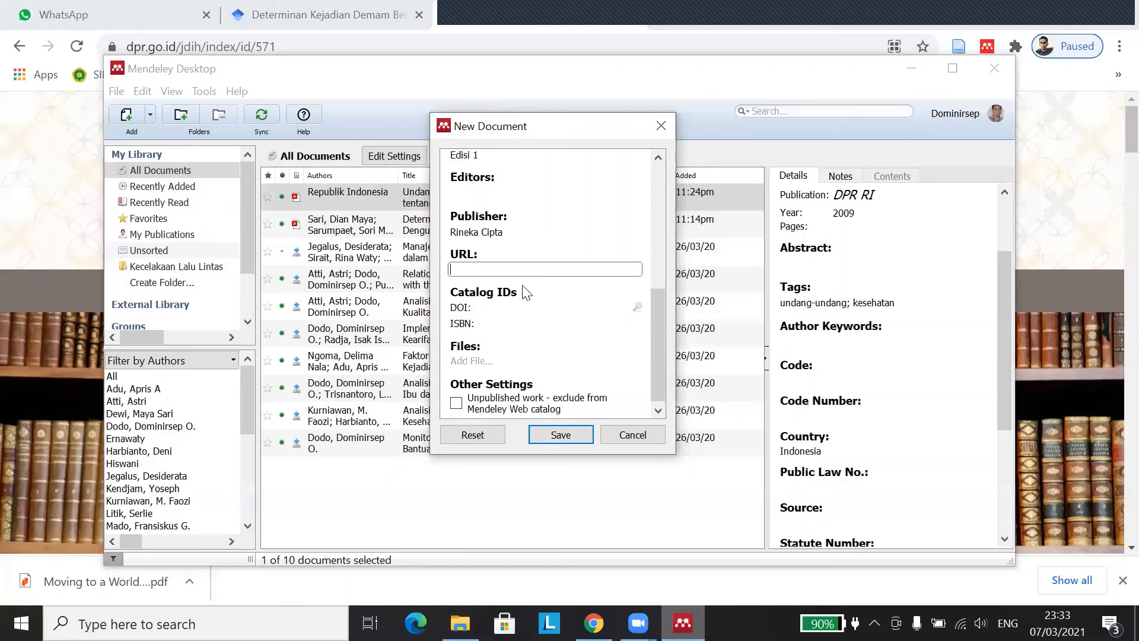
scroll(508, 289, "down", 1)
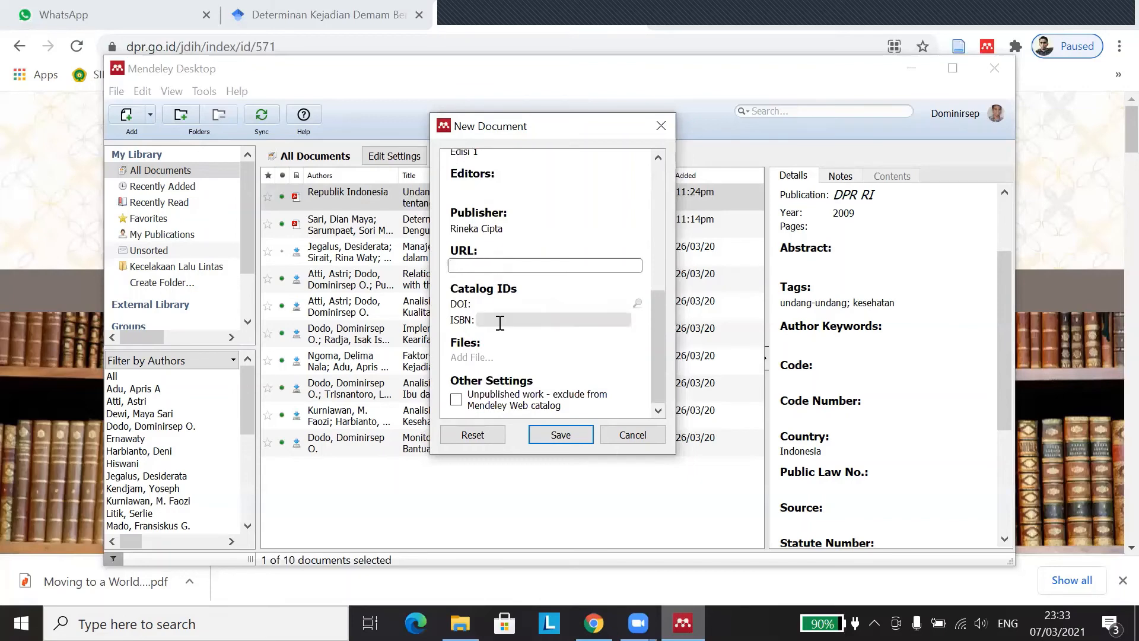
left_click(491, 304)
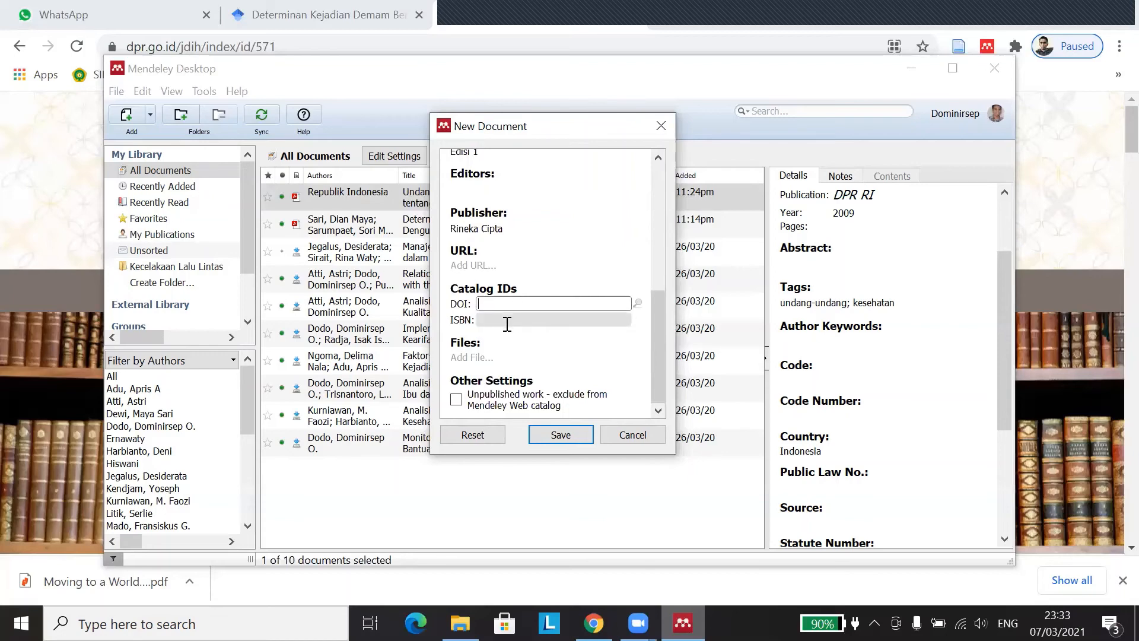
left_click(507, 322)
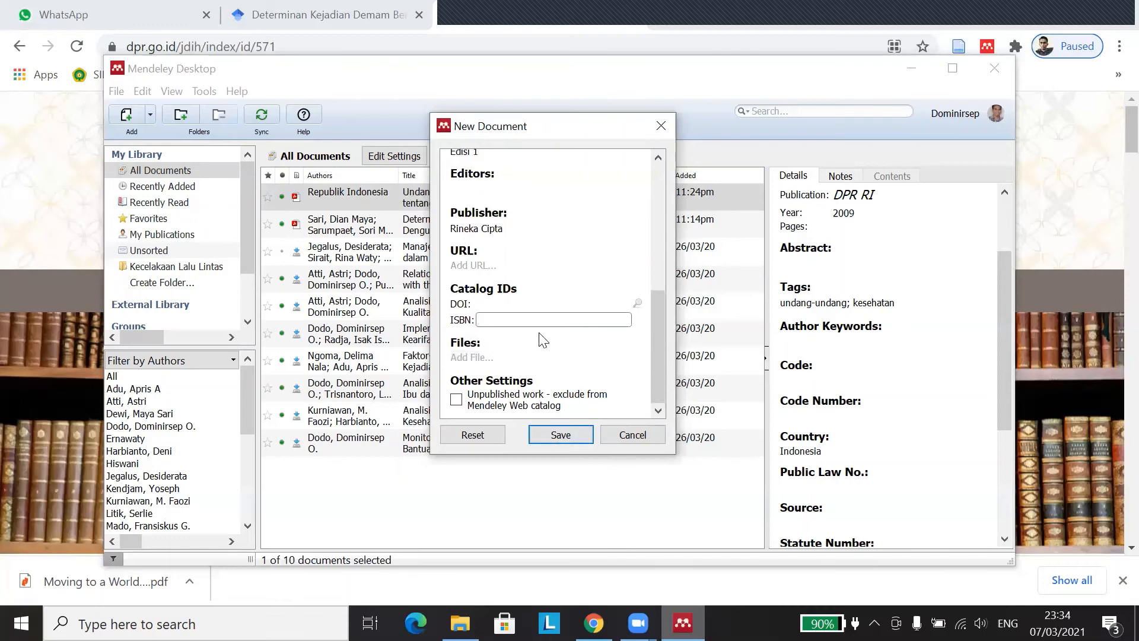
left_click(563, 438)
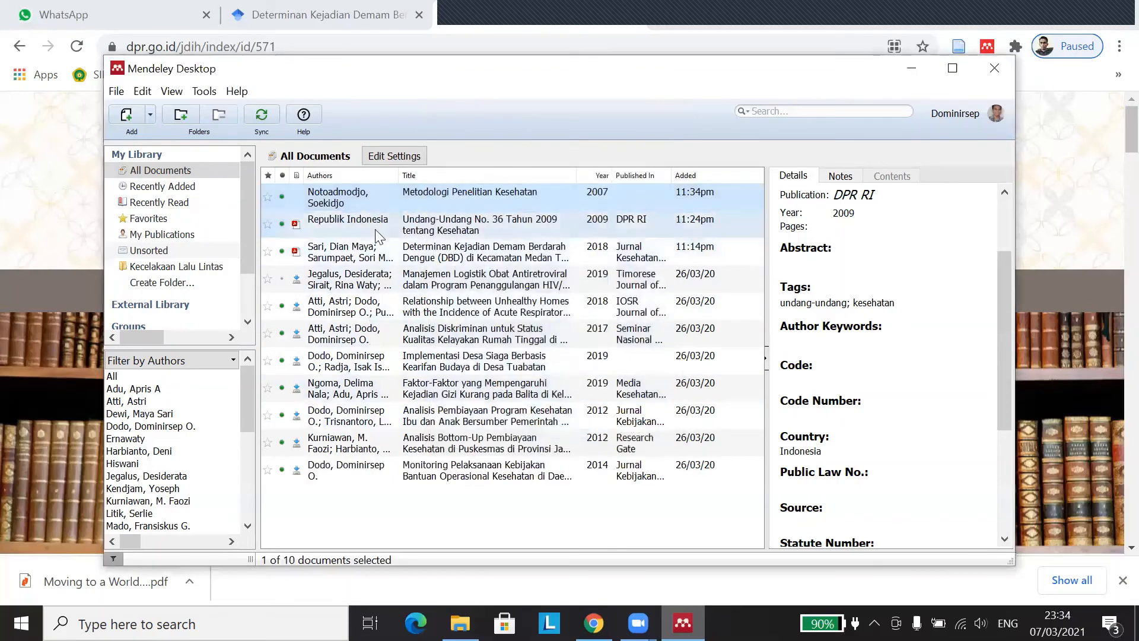
Step: Review the dengue article, book and statute entries, then nudge the window and open the Add options
left_click(392, 254)
left_click(393, 231)
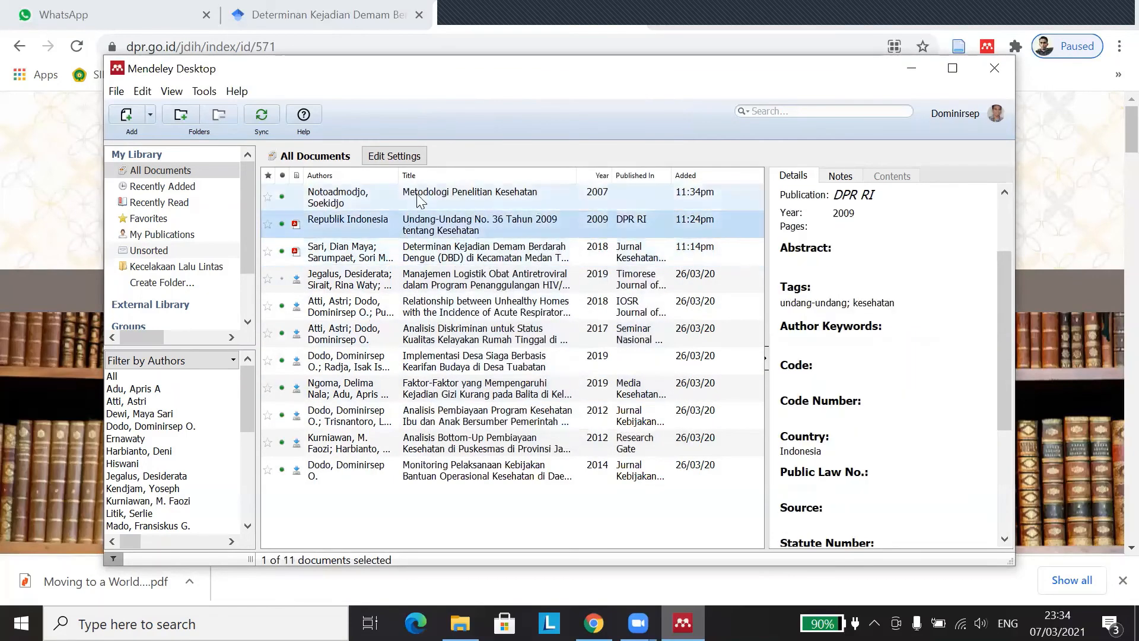
left_click(451, 198)
left_click(458, 232)
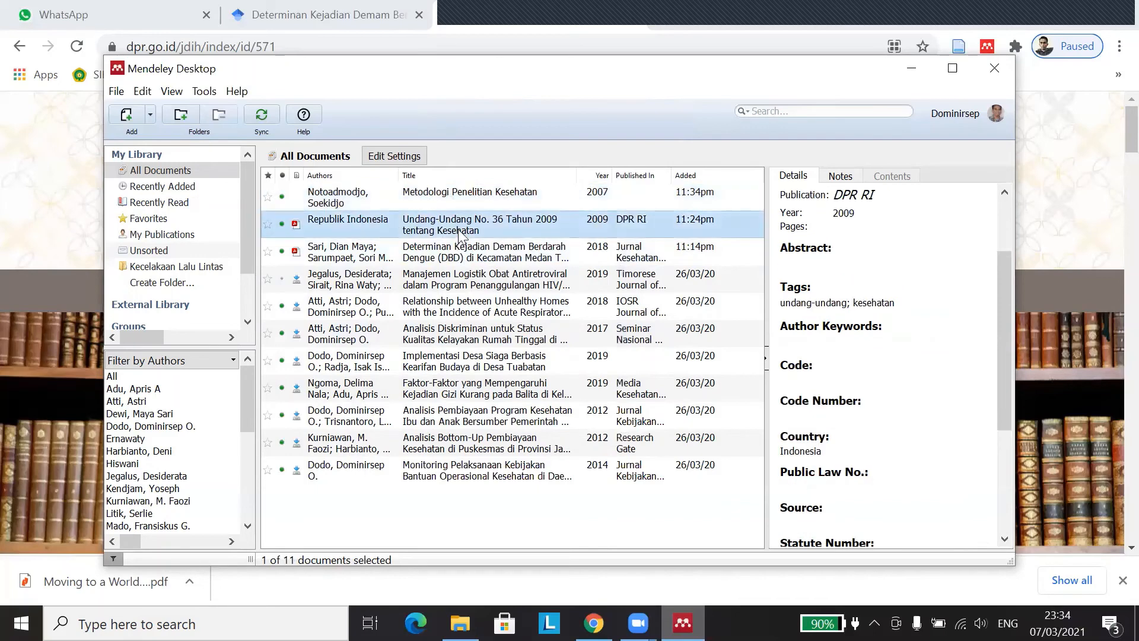
left_click(482, 259)
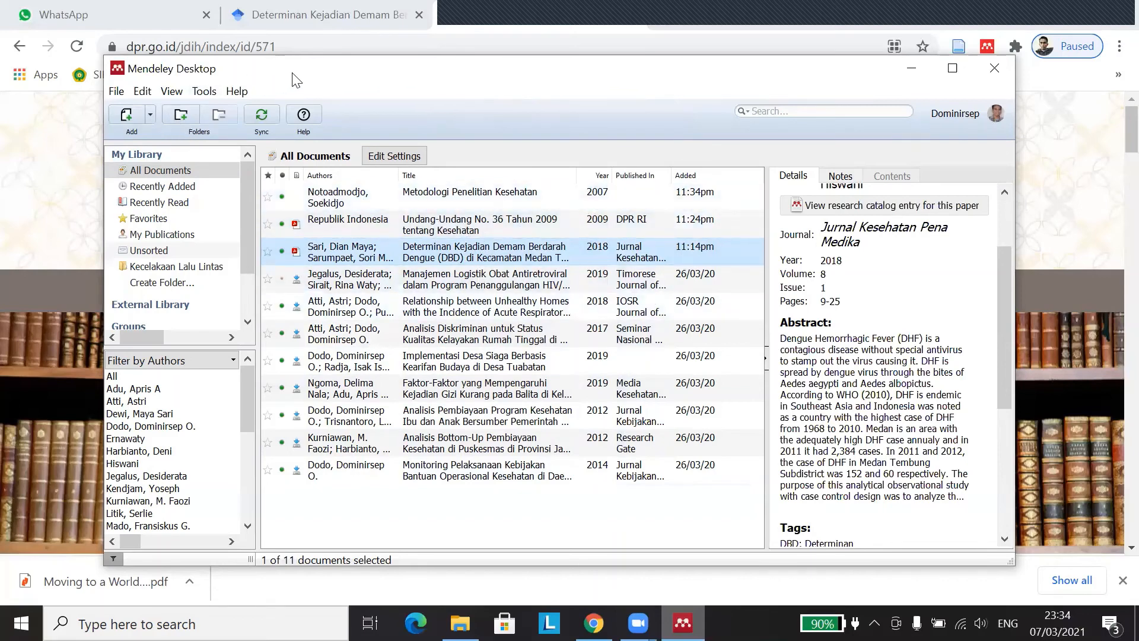
left_click_drag(295, 79, 321, 81)
left_click(177, 117)
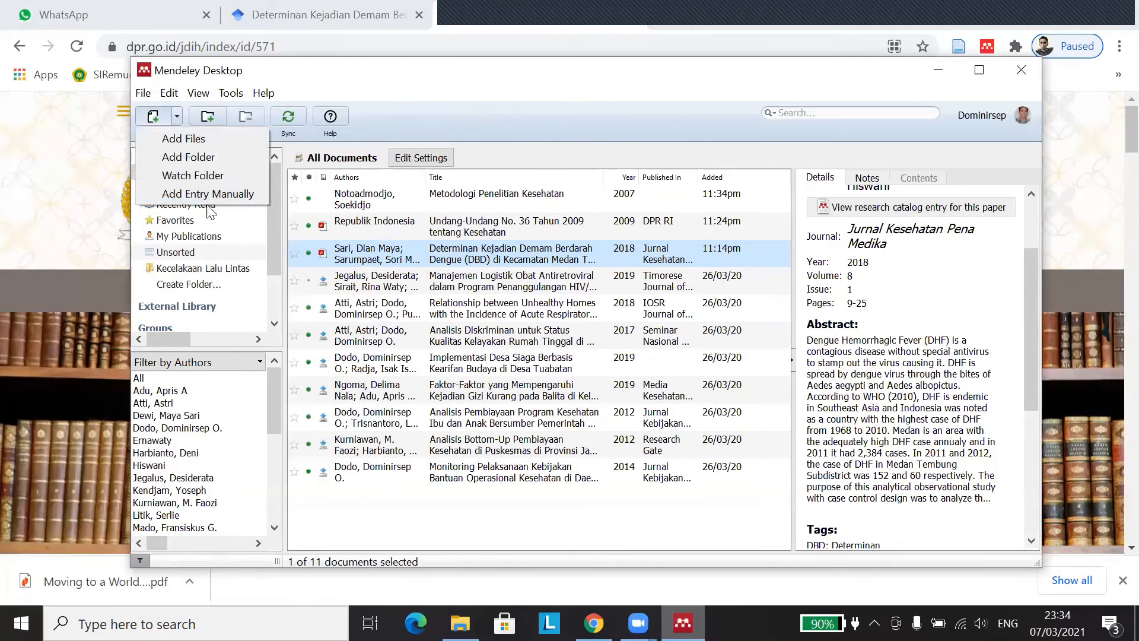
Step: Dismiss the Add options without choosing anything, then reopen them
left_click(475, 104)
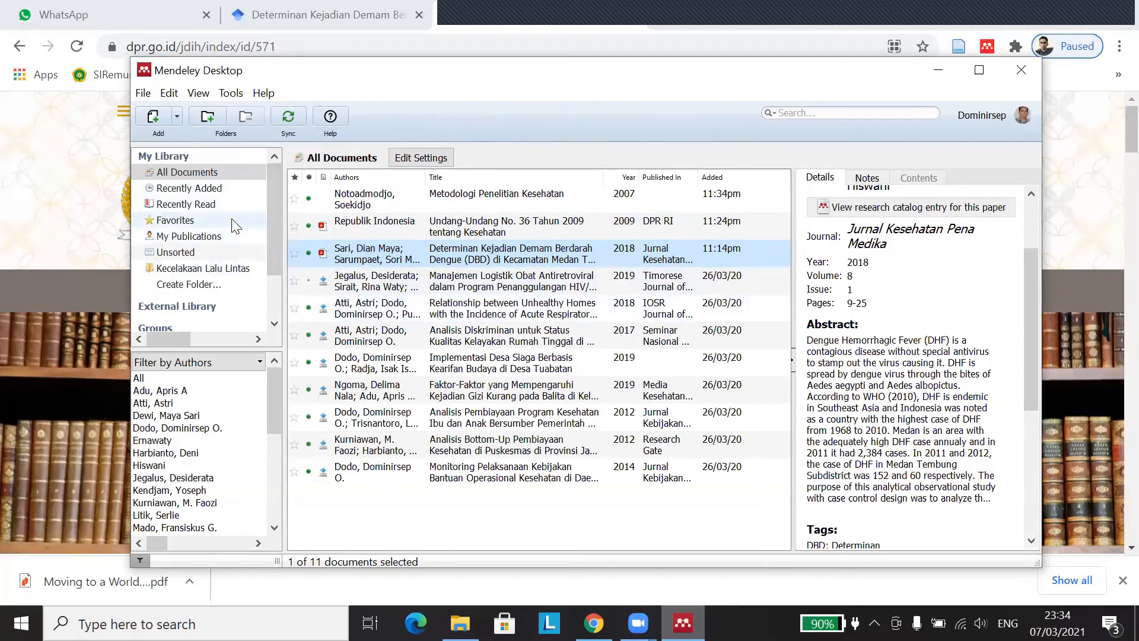
left_click(177, 119)
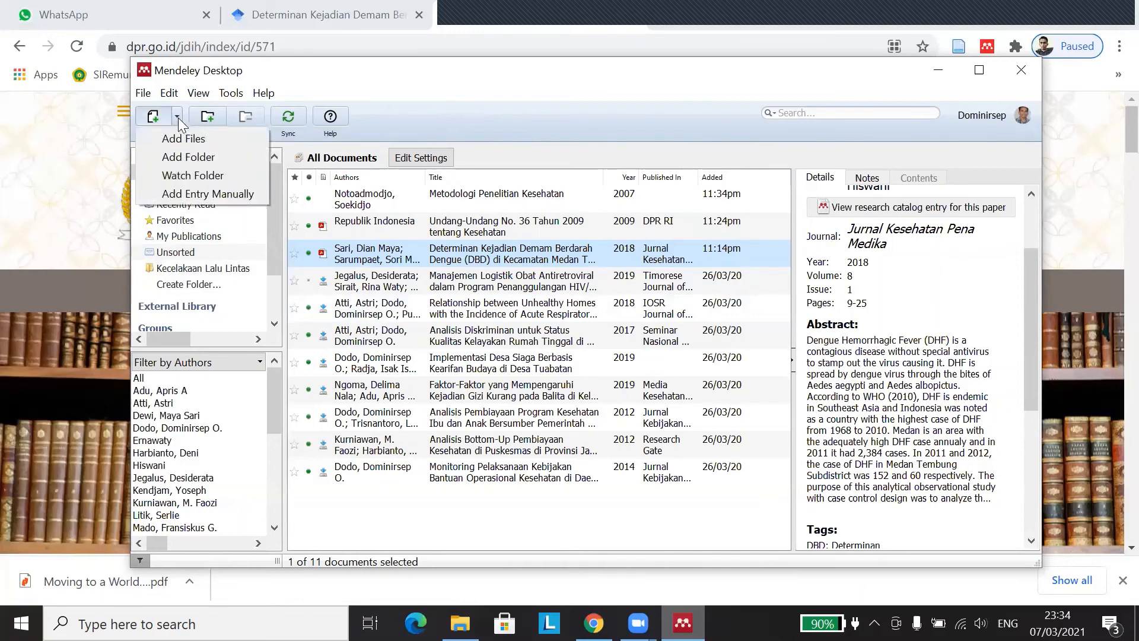
Step: Choose Add Folder, expand Storage (E:) and select the Kepuasan Pasien folder
left_click(194, 155)
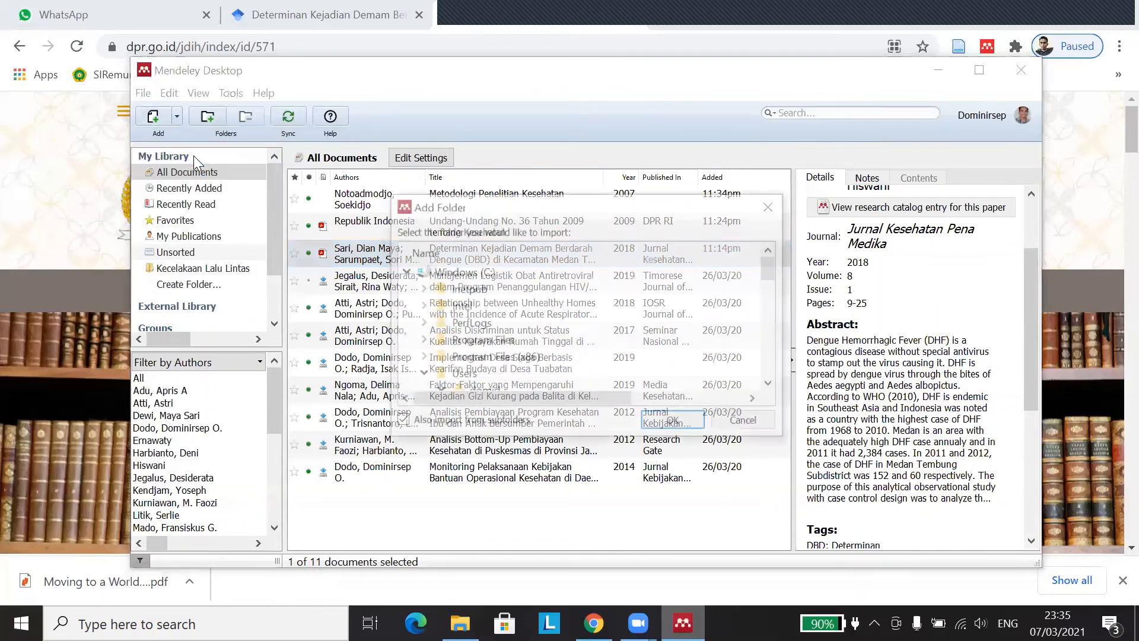
scroll(676, 313, "down", 10)
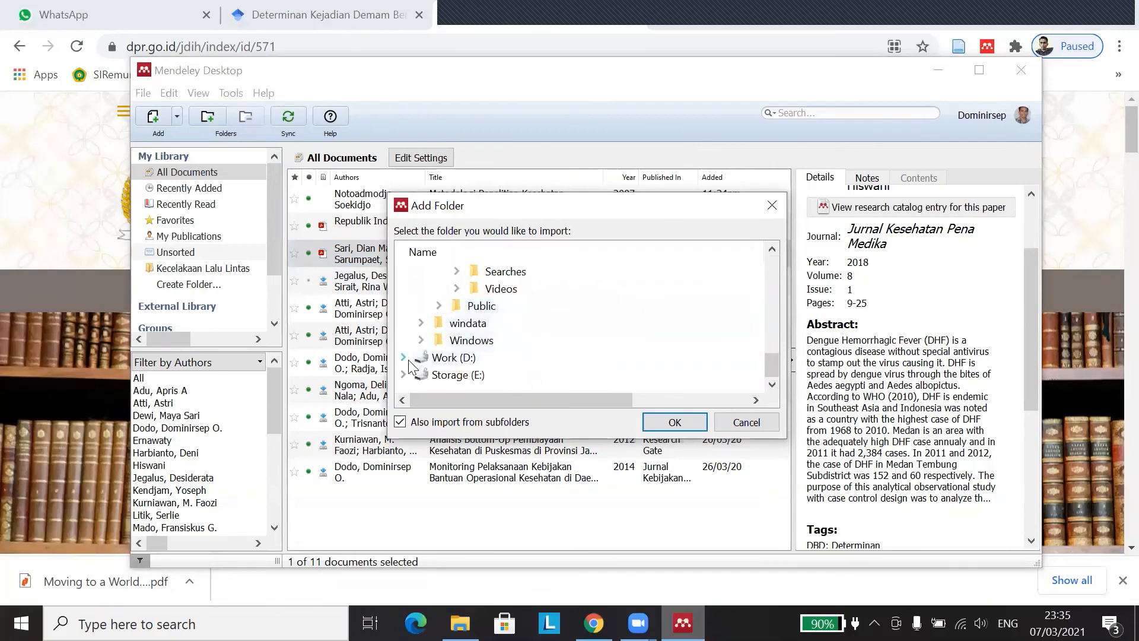
left_click(404, 374)
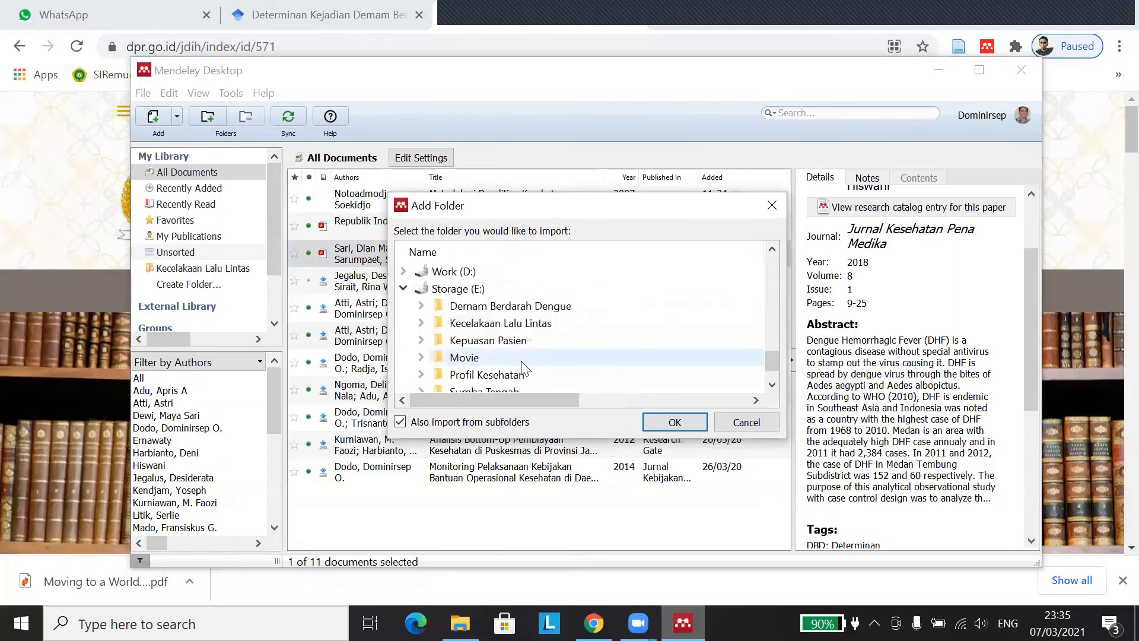
scroll(534, 356, "down", 1)
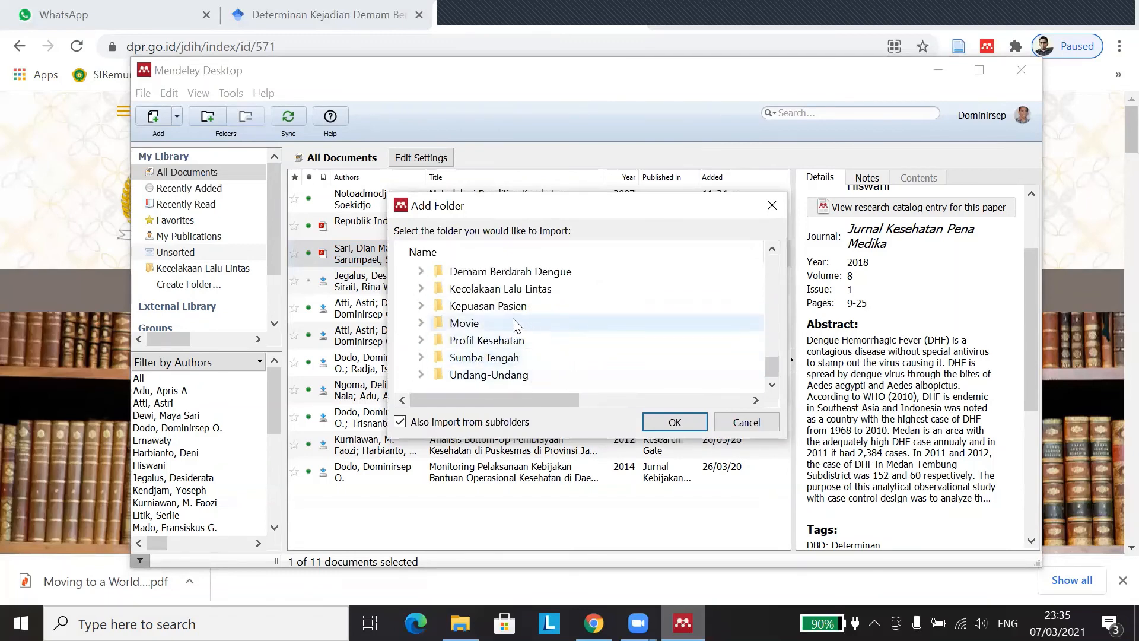
left_click(420, 305)
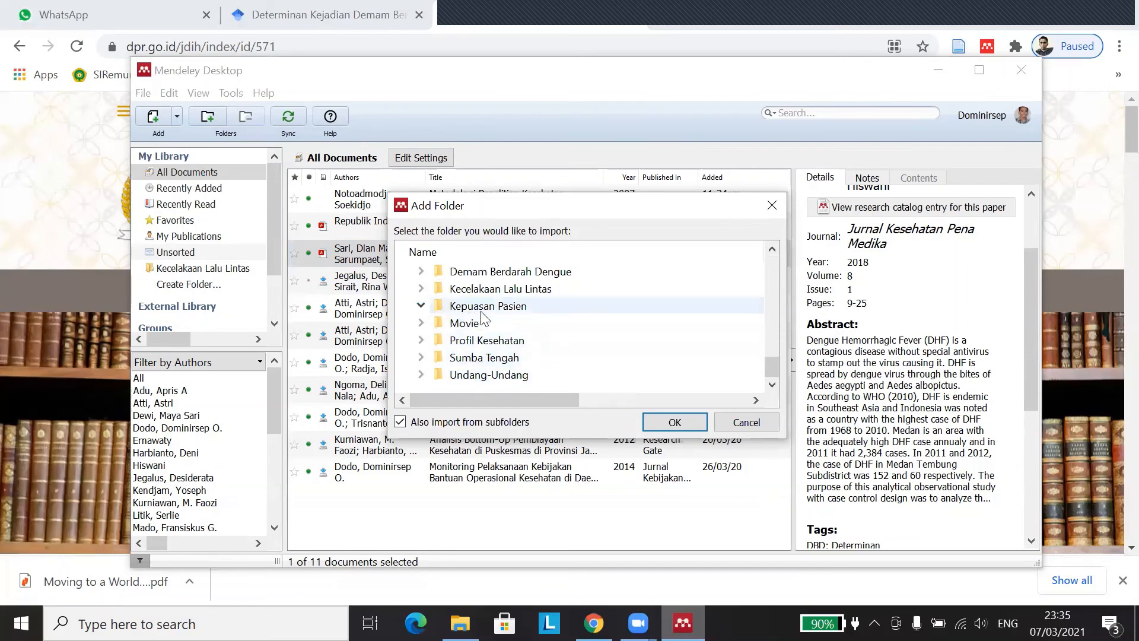
left_click(487, 312)
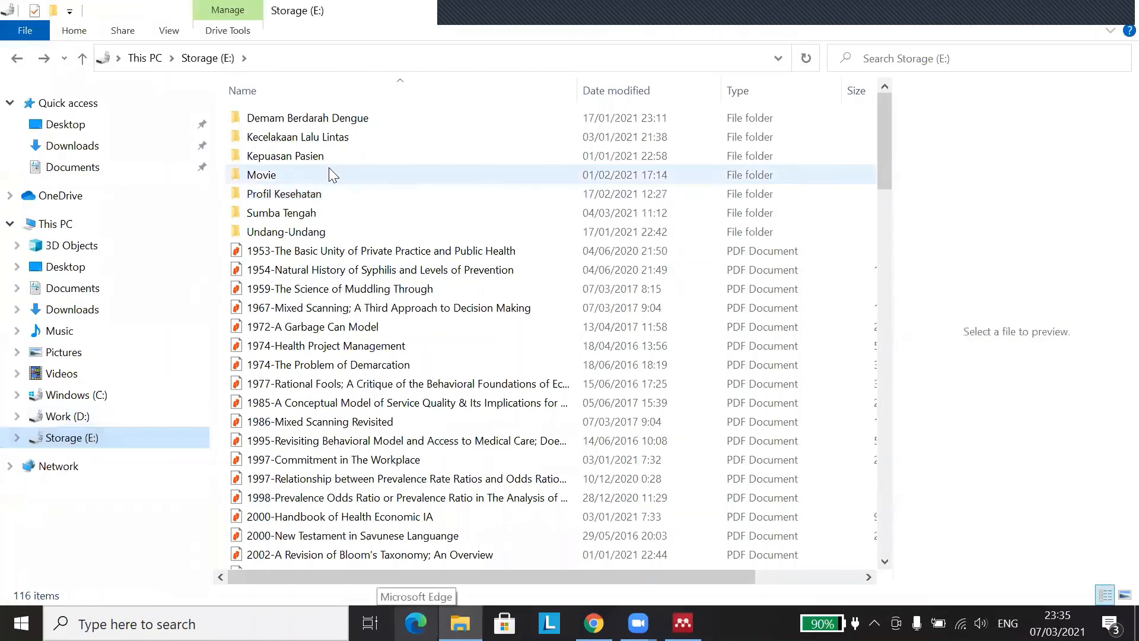
Step: Open Kepuasan Pasien in File Explorer, preview its first PDF, and return to Mendeley
double_click(313, 156)
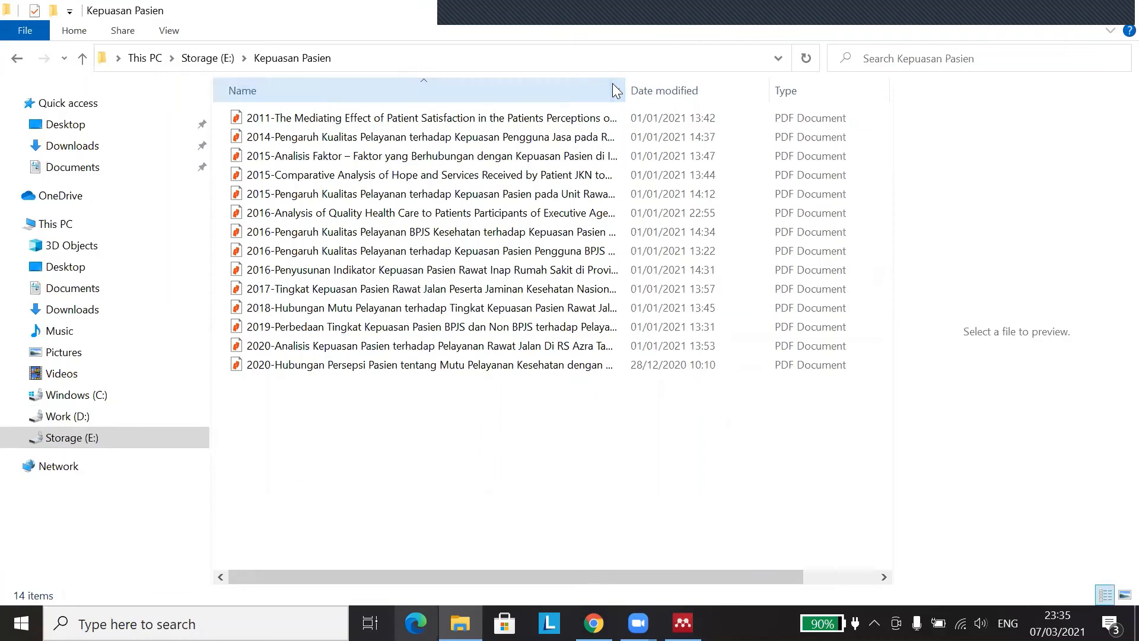
left_click(341, 119)
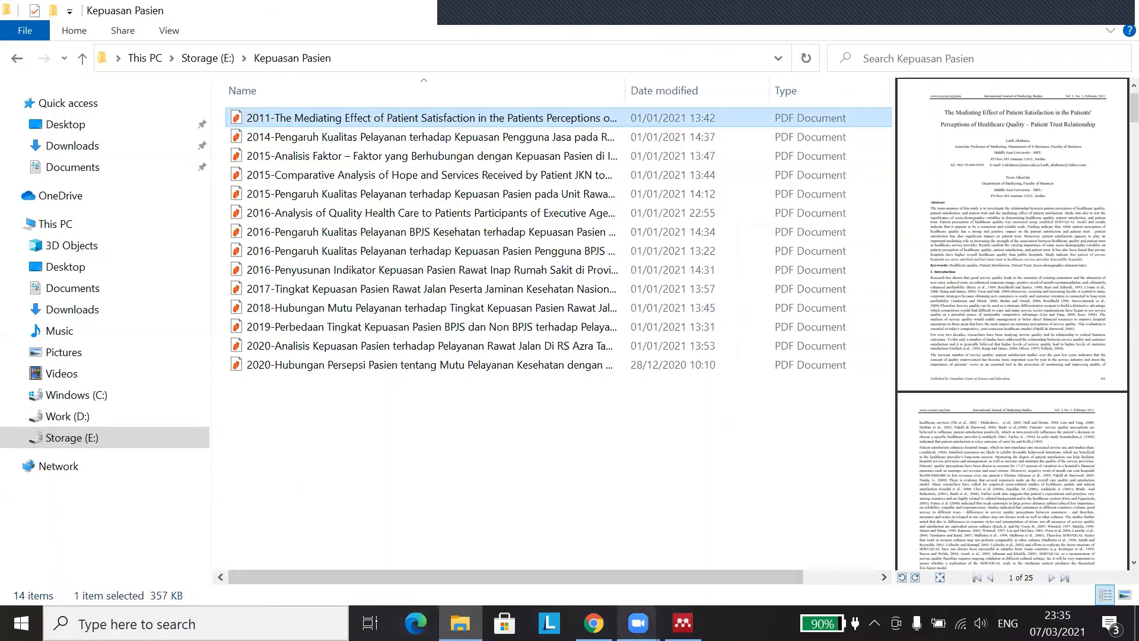
left_click(683, 622)
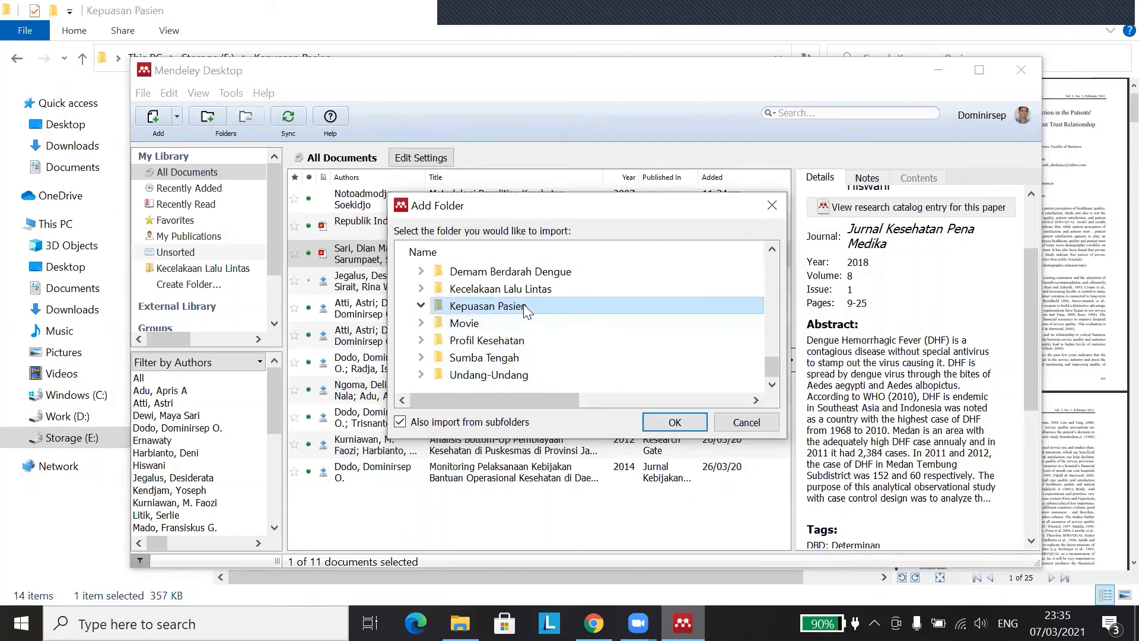
left_click(675, 422)
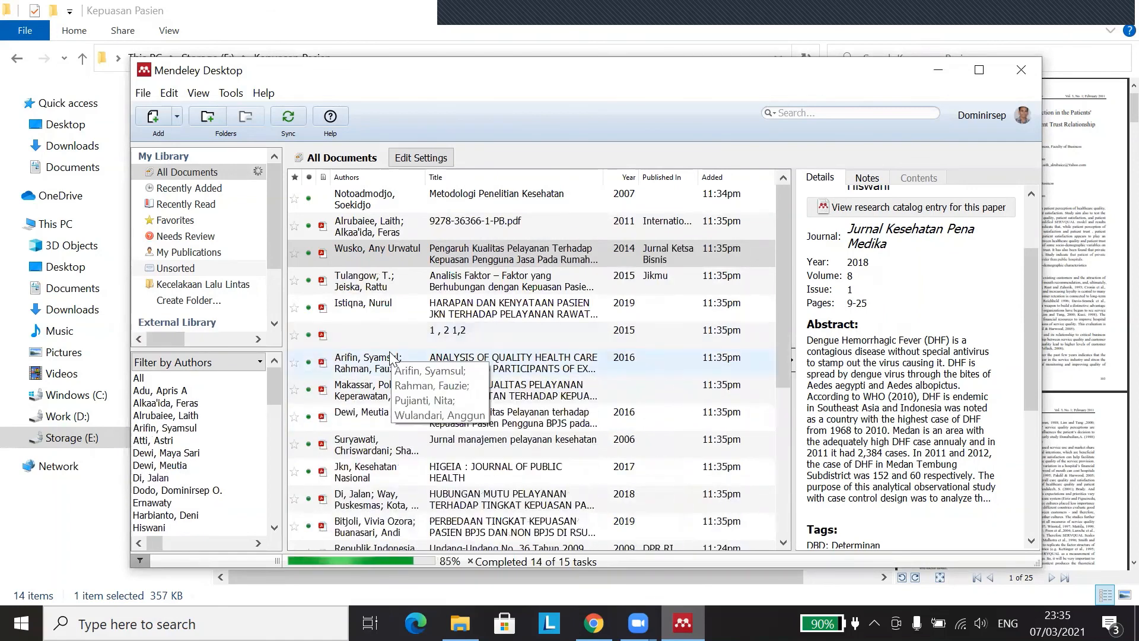
key("ctrl+a")
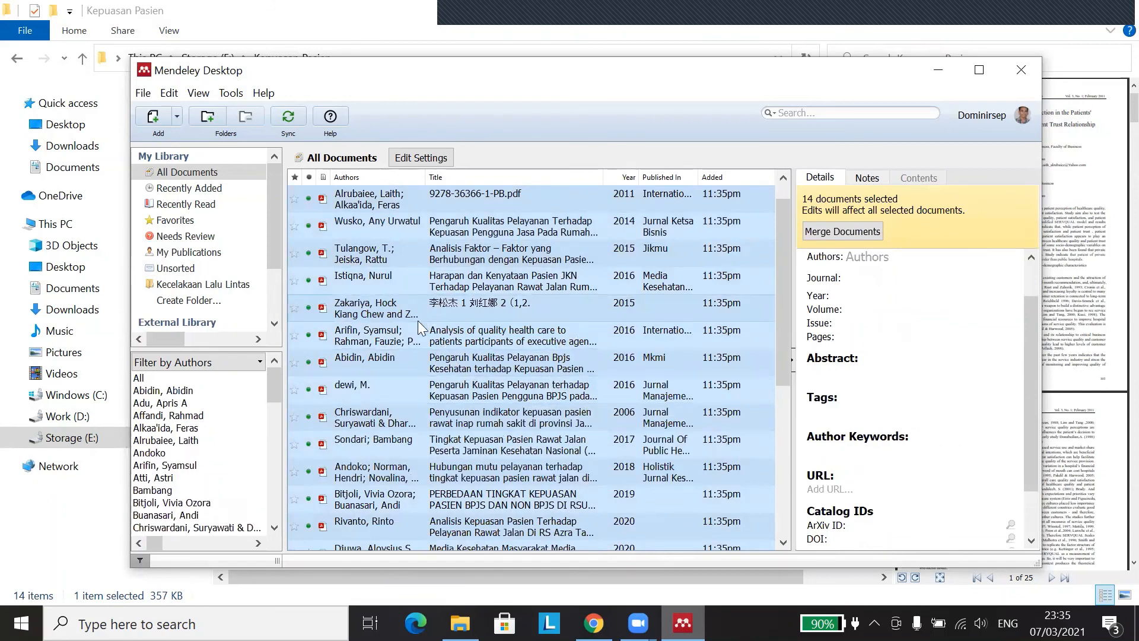
scroll(507, 306, "down", 3)
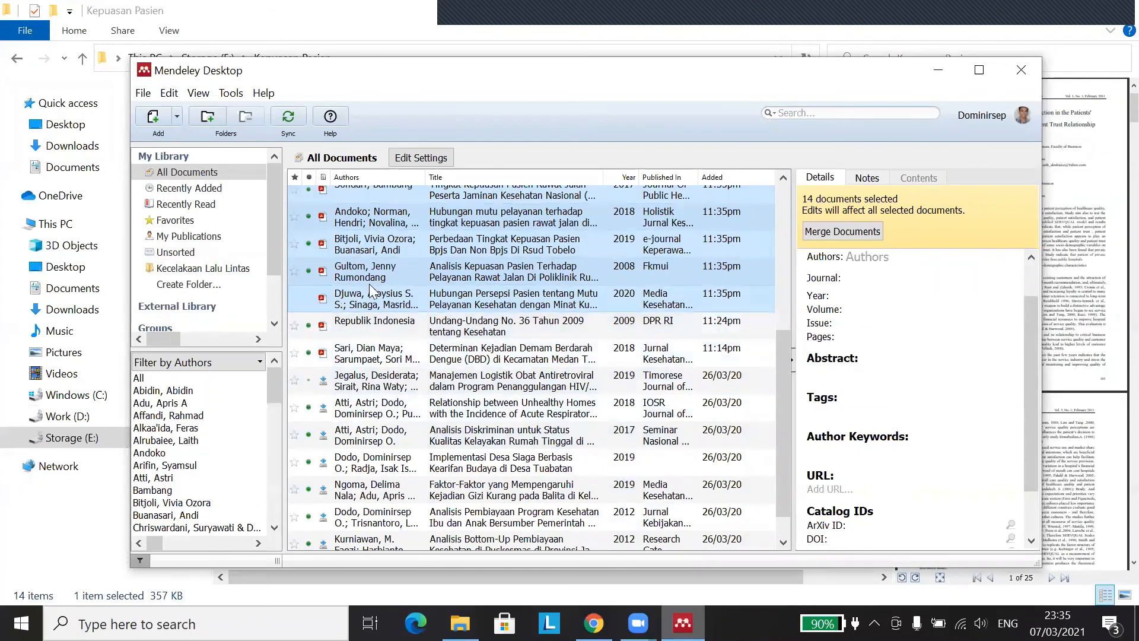
scroll(415, 332, "down", 1)
scroll(434, 356, "up", 4)
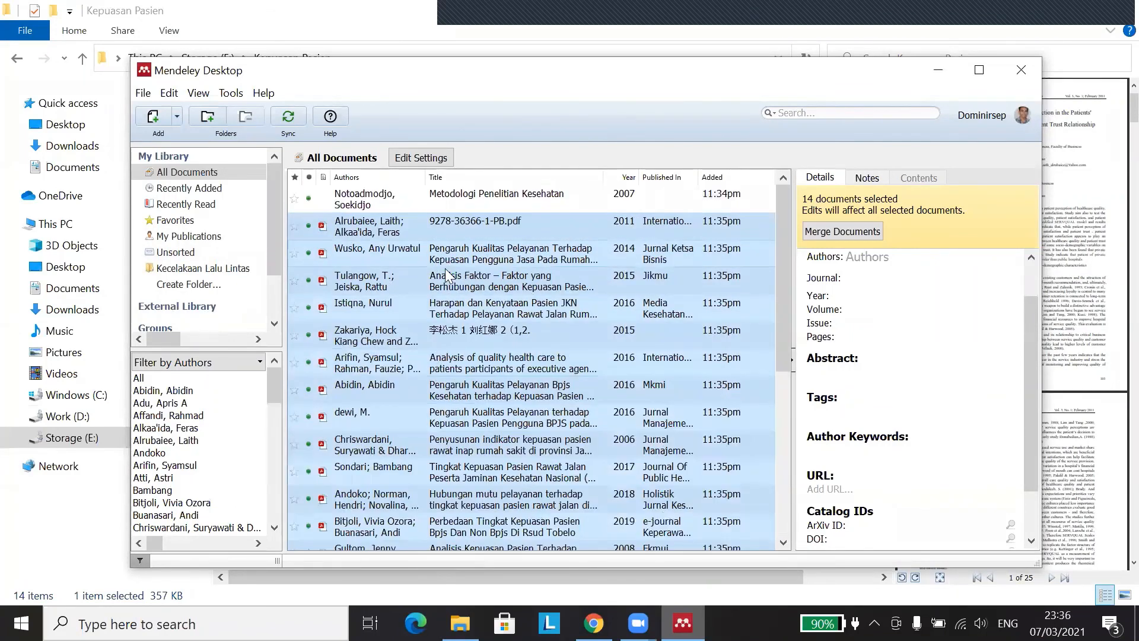
left_click(390, 230)
left_click(473, 283)
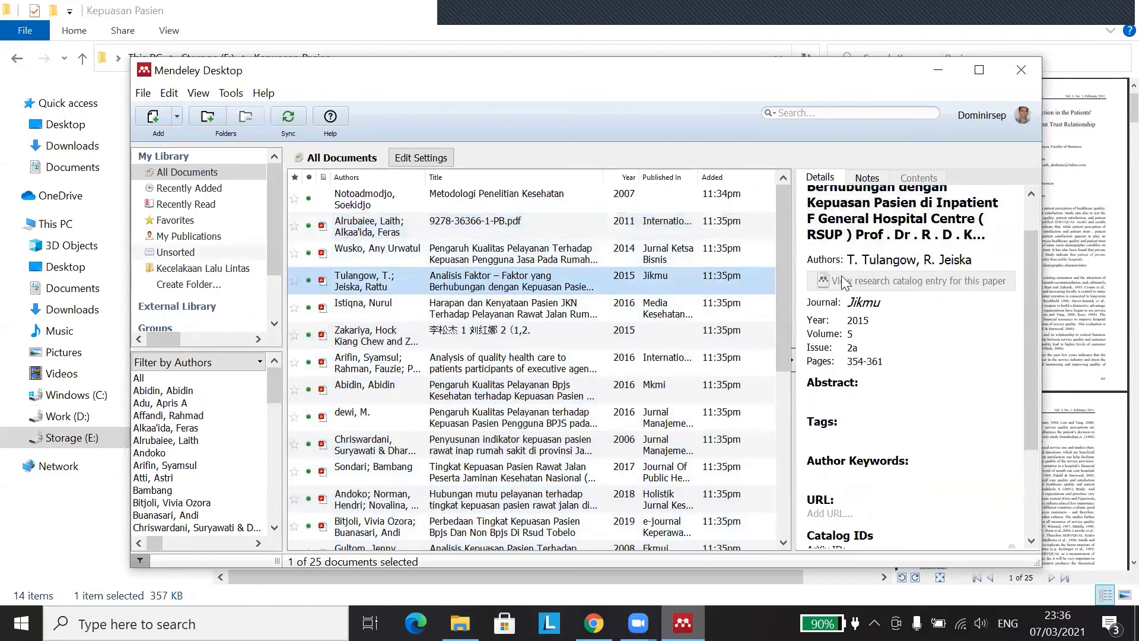
Step: Check the book, dengue article and Undang-Undang No. 36 entries, then open the Add options
left_click(446, 202)
scroll(401, 359, "down", 2)
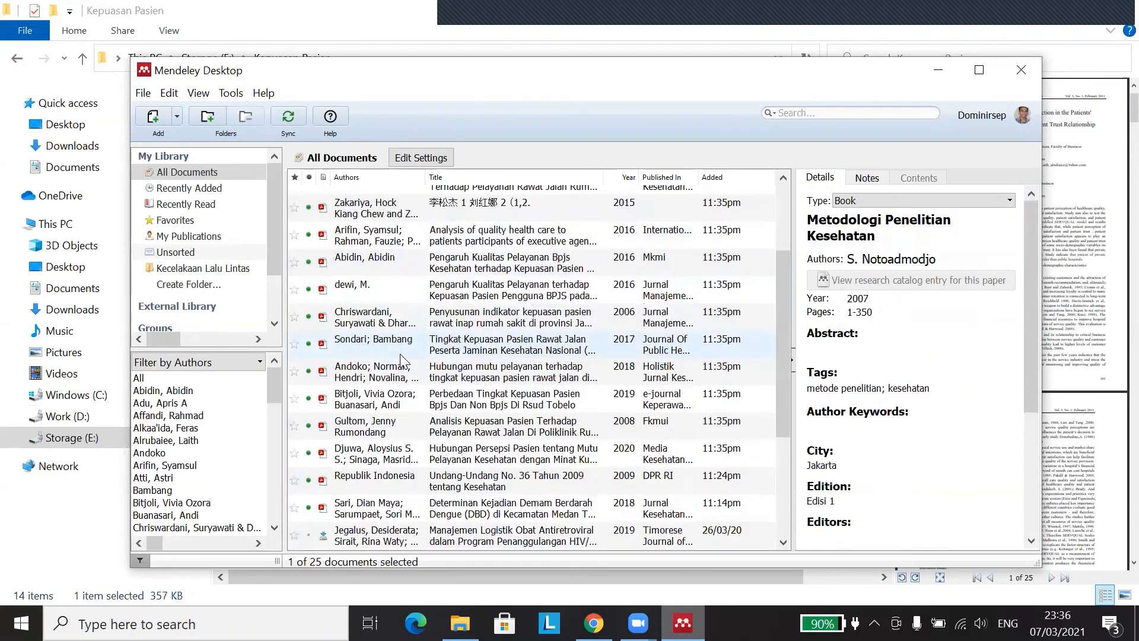
scroll(401, 360, "down", 2)
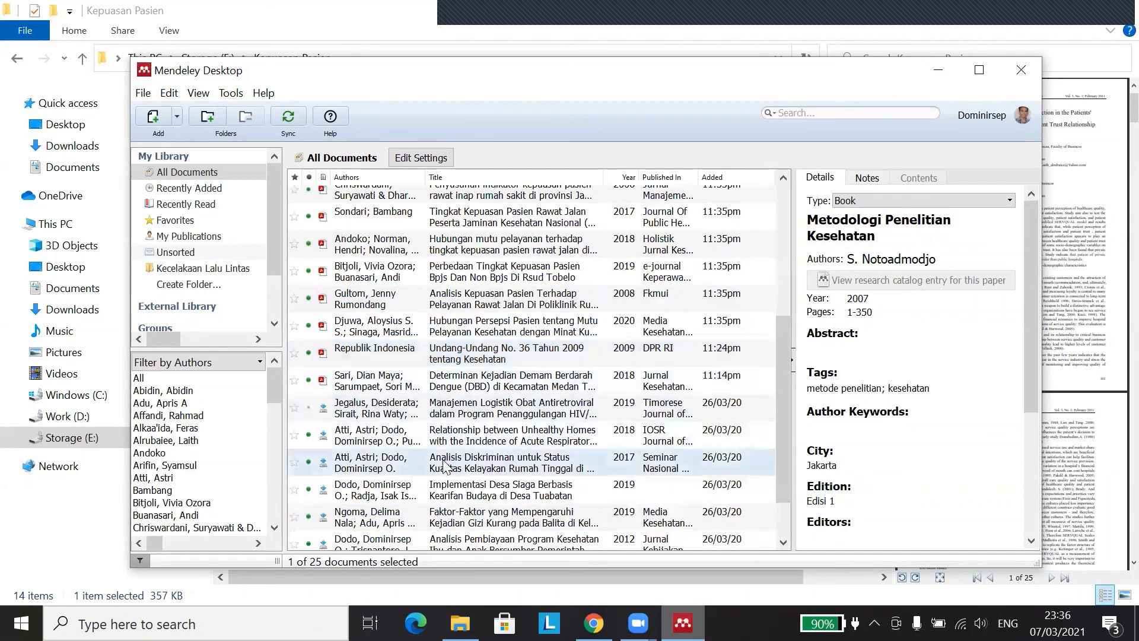
left_click(422, 389)
scroll(432, 341, "up", 4)
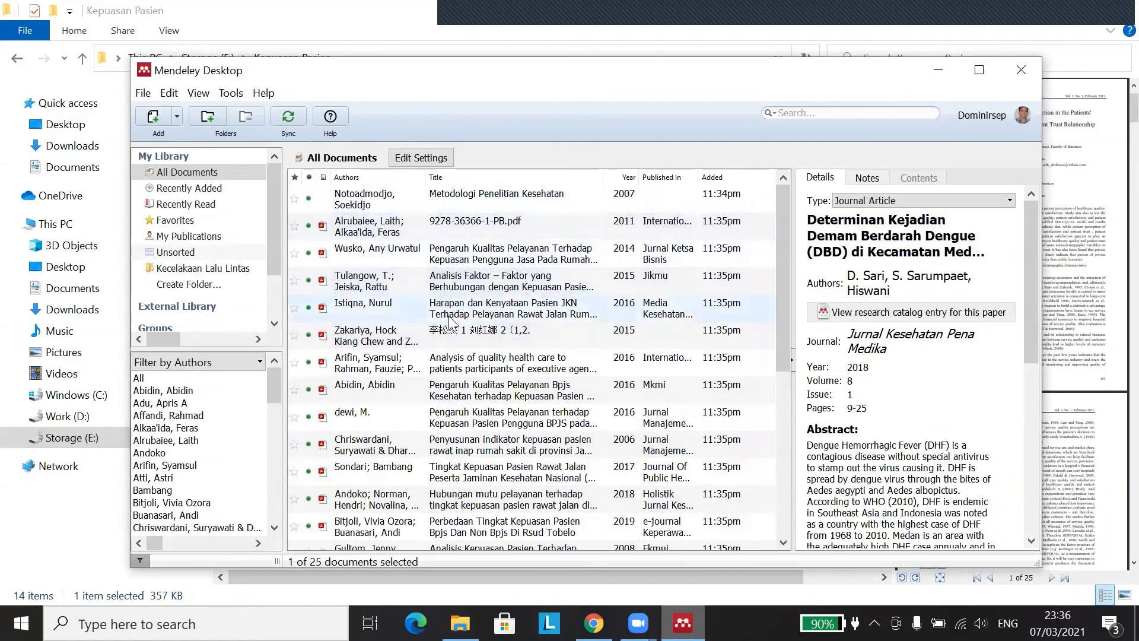
scroll(468, 445, "down", 4)
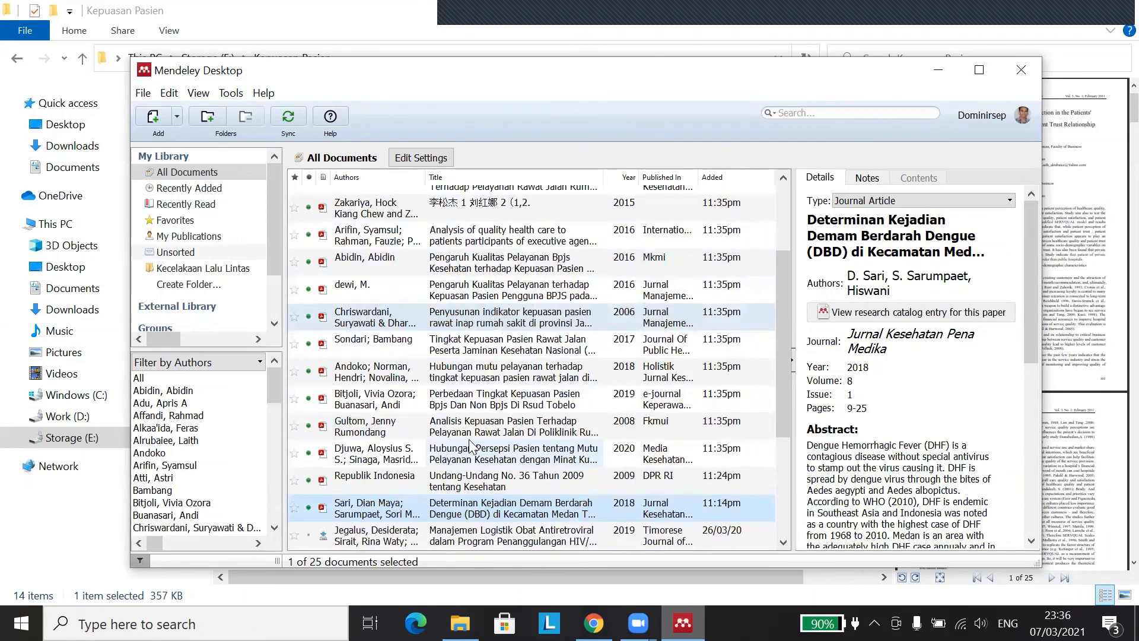
key("Up")
key("Up")
key("Down")
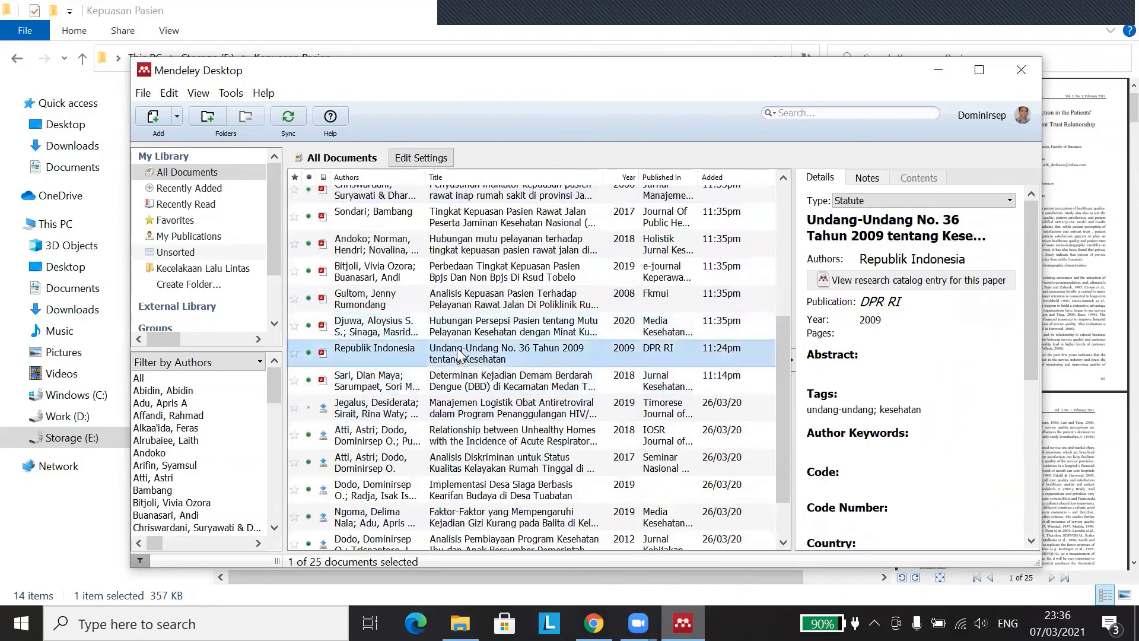
scroll(433, 290, "up", 3)
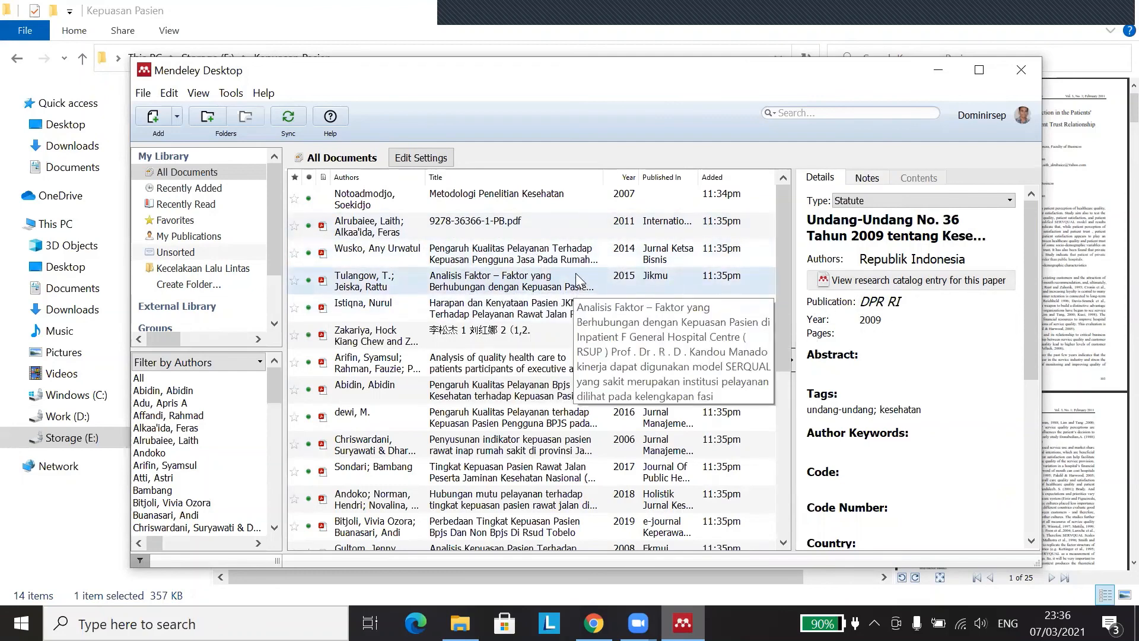
left_click(177, 120)
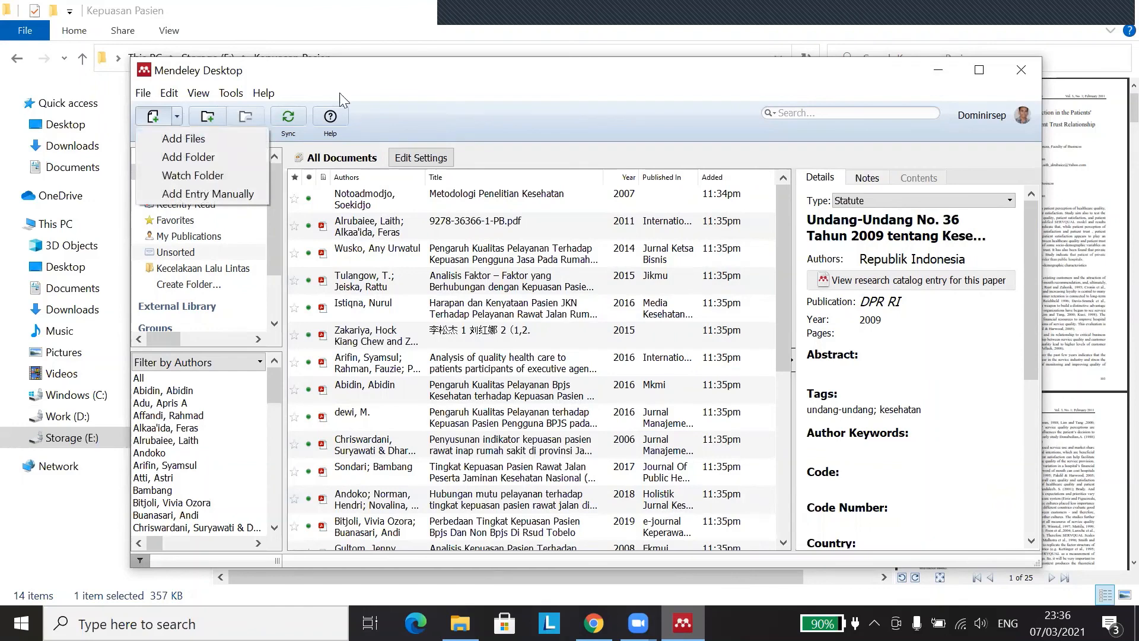
Step: Dismiss the Add menu so the library shows the new Covid-19 radiology article, now 26 documents
left_click(445, 84)
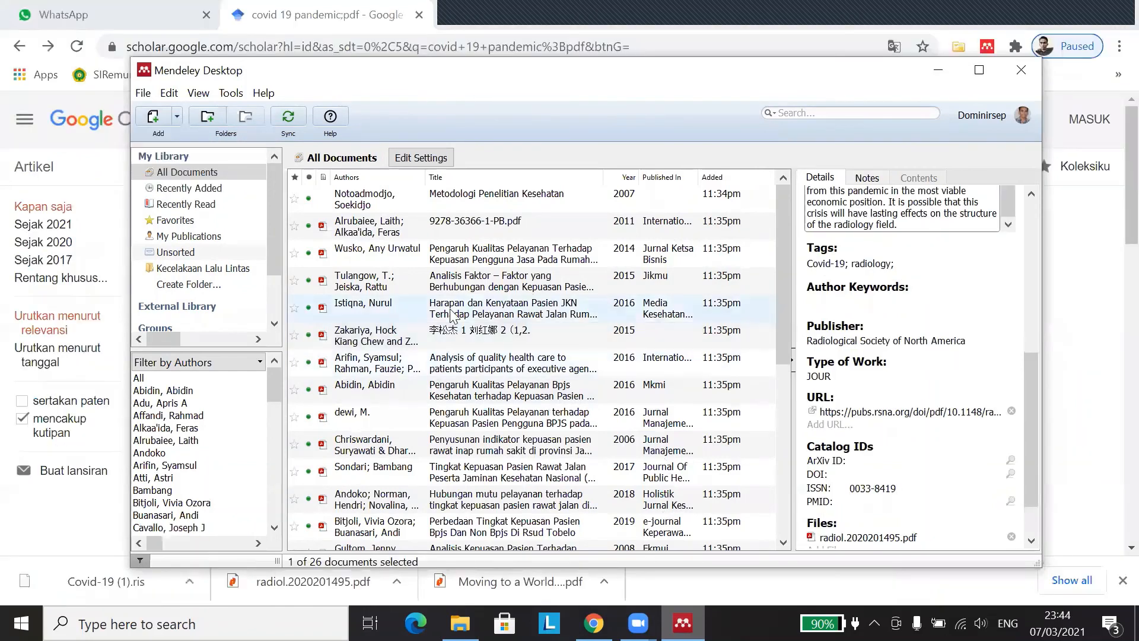